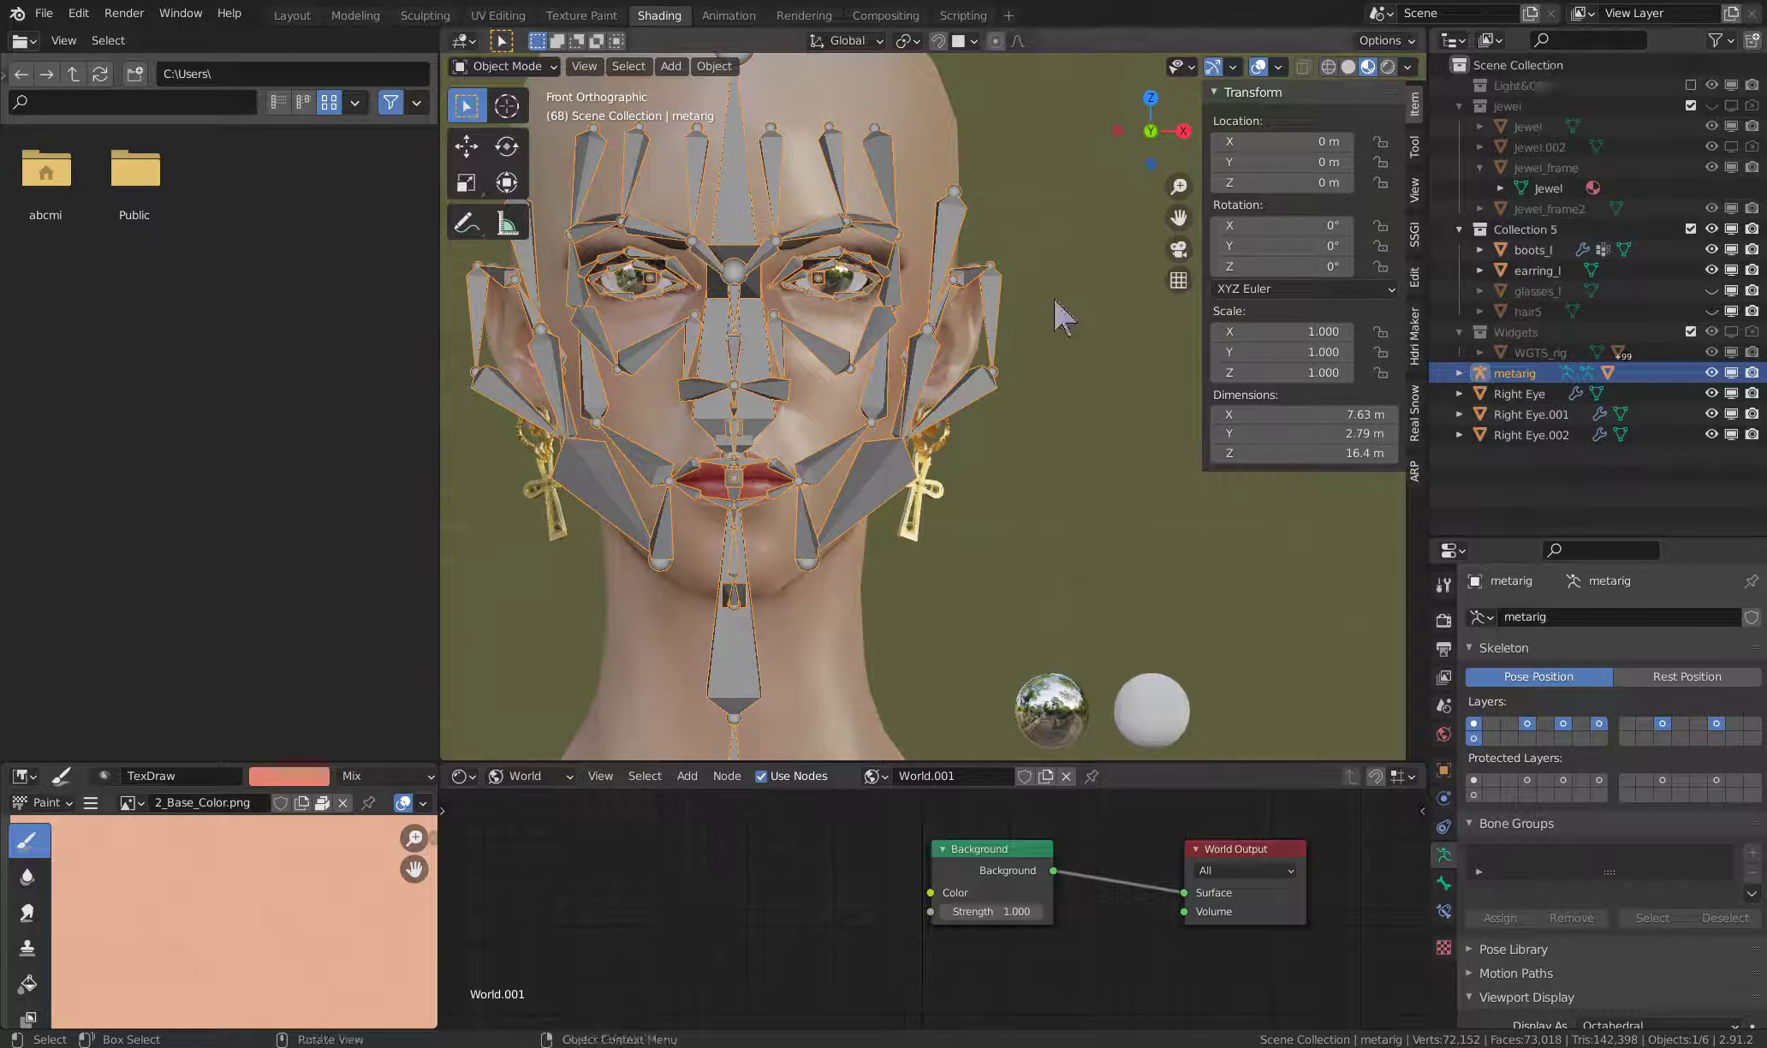
# - Orbit and pan around the ear to inspect the earring, then frame the head and shoulders
pyautogui.moveTo(967, 351)
pyautogui.mouseDown(button='middle')
pyautogui.moveTo(890, 360)
pyautogui.moveTo(895, 395)
pyautogui.mouseUp(button='middle')
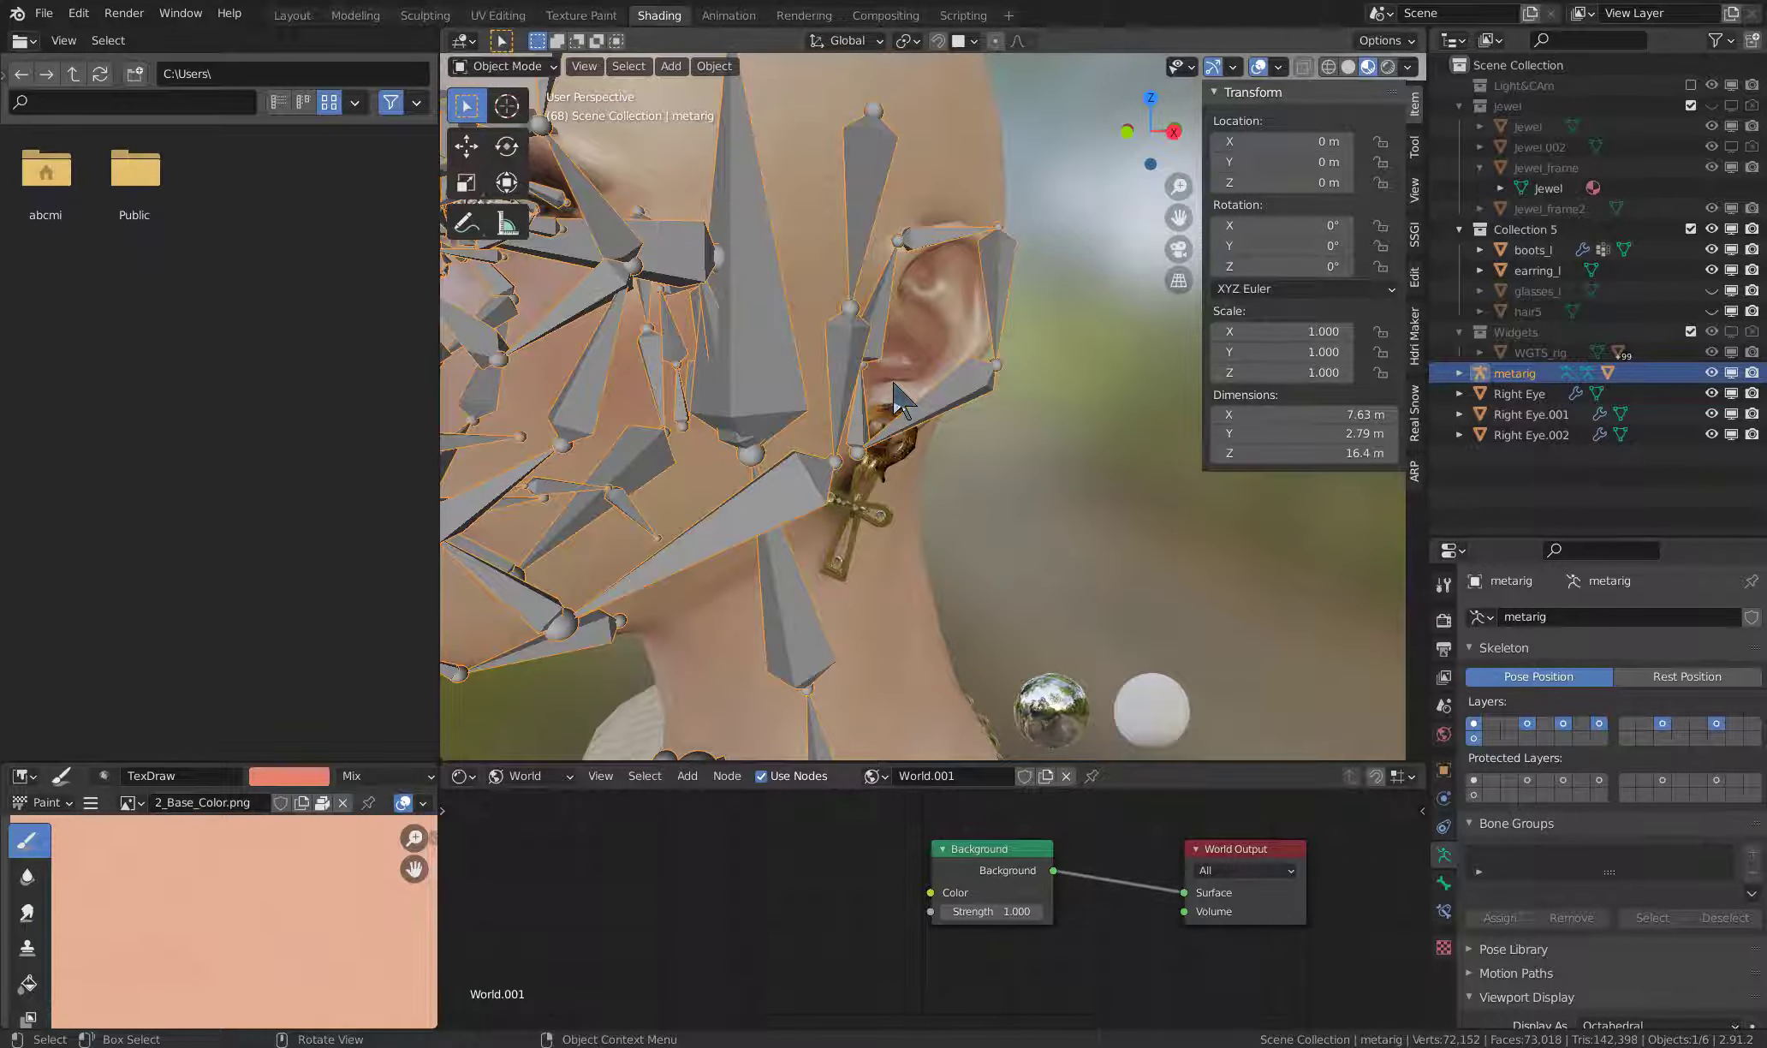
pyautogui.moveTo(895, 396); pyautogui.dragTo(931, 381, button='middle')
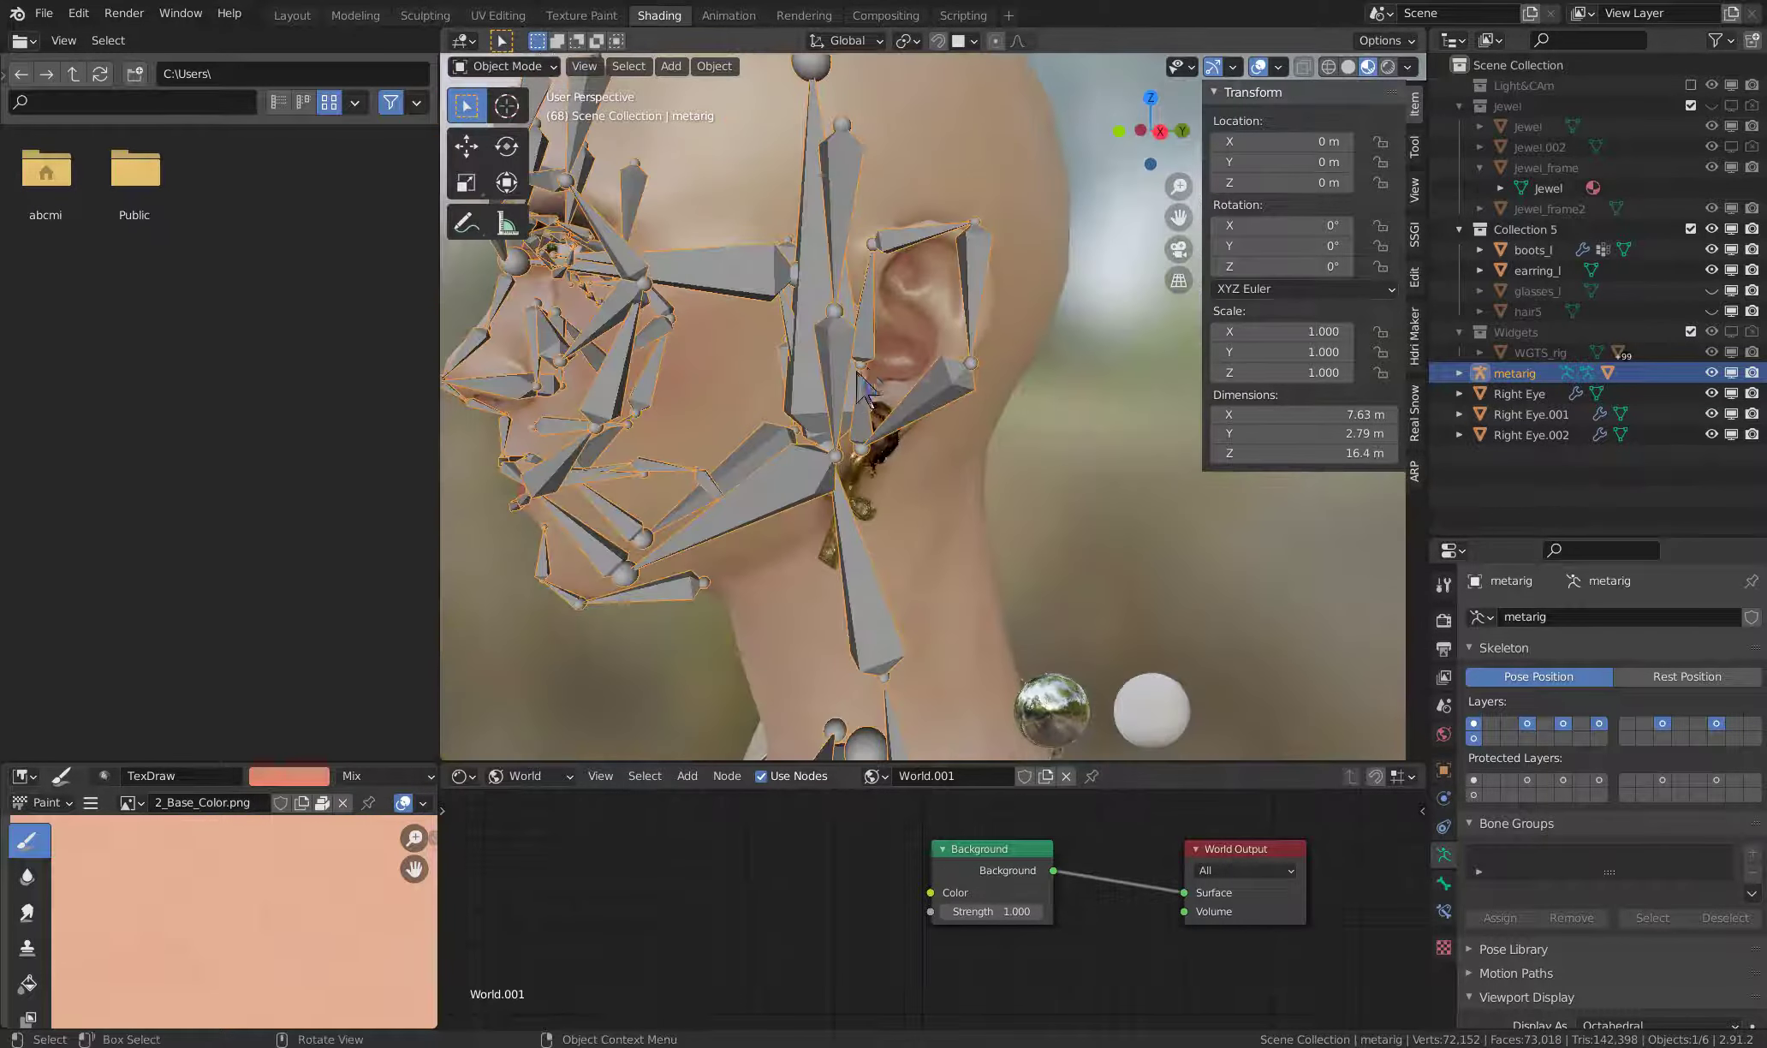
pyautogui.scroll(-3, 931, 381)
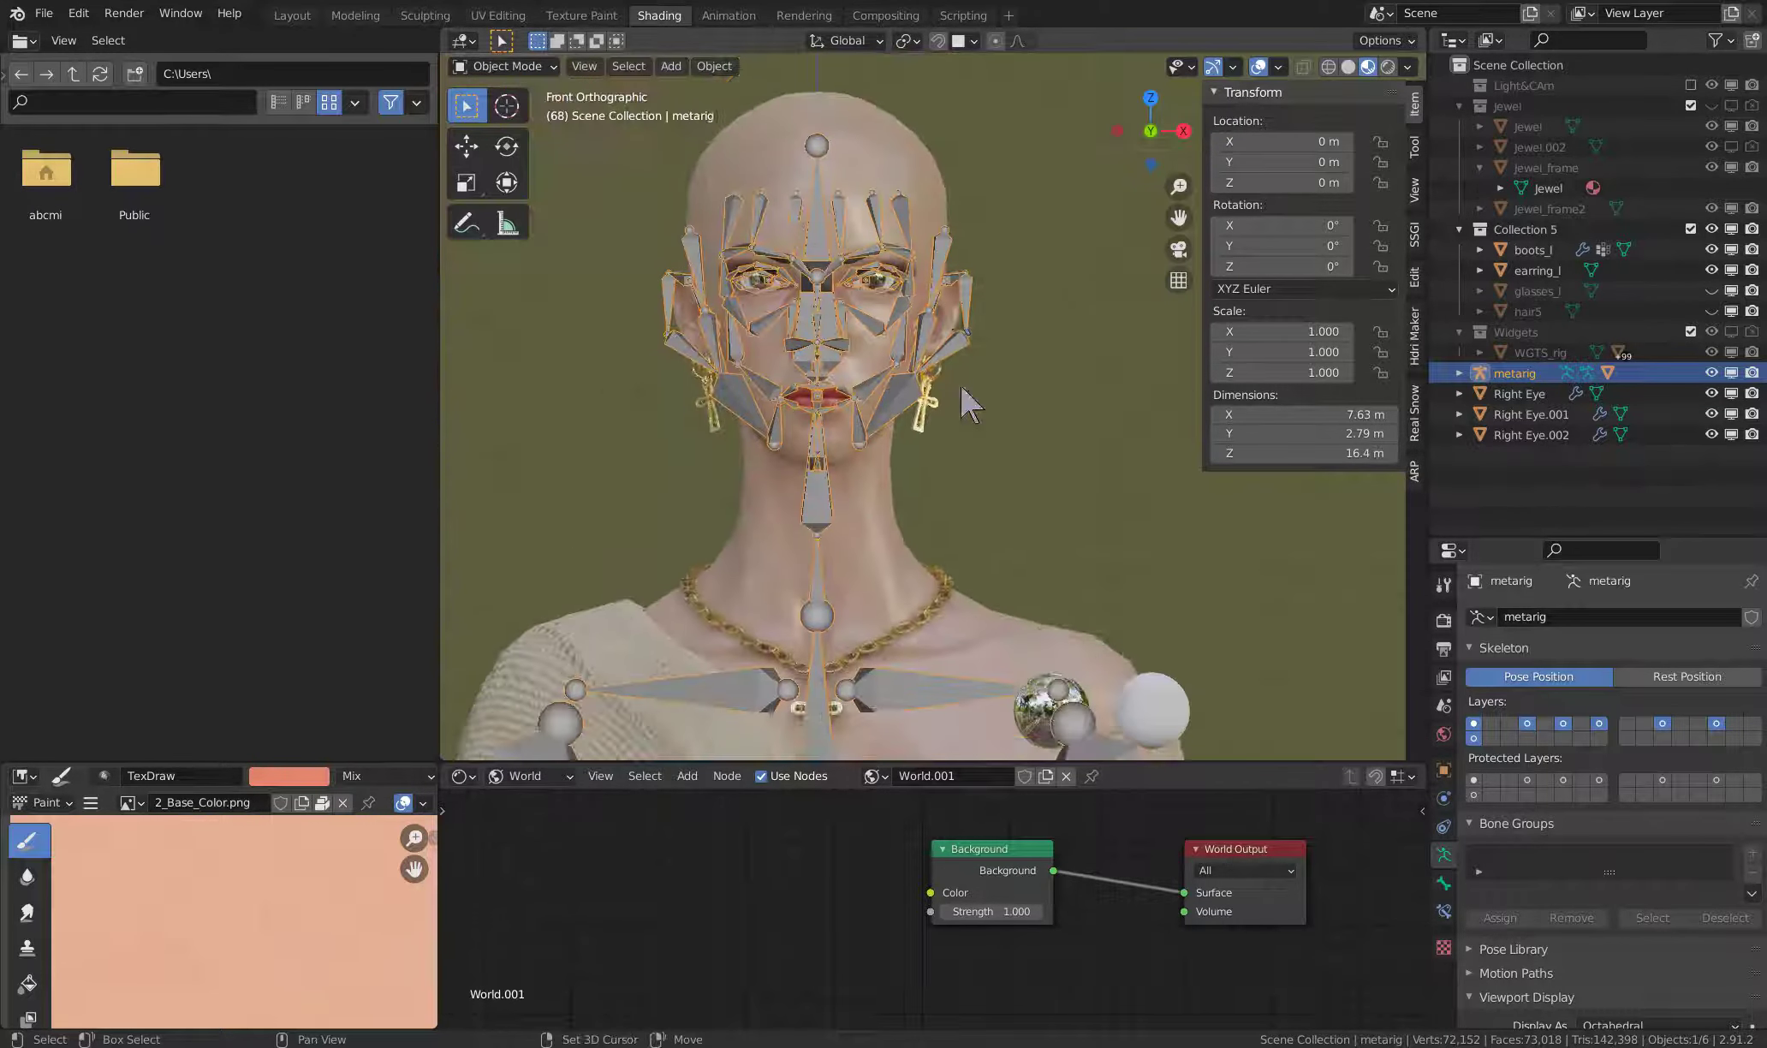
pyautogui.moveTo(967, 395); pyautogui.dragTo(1006, 432, button='middle')
pyautogui.scroll(4, 997, 413)
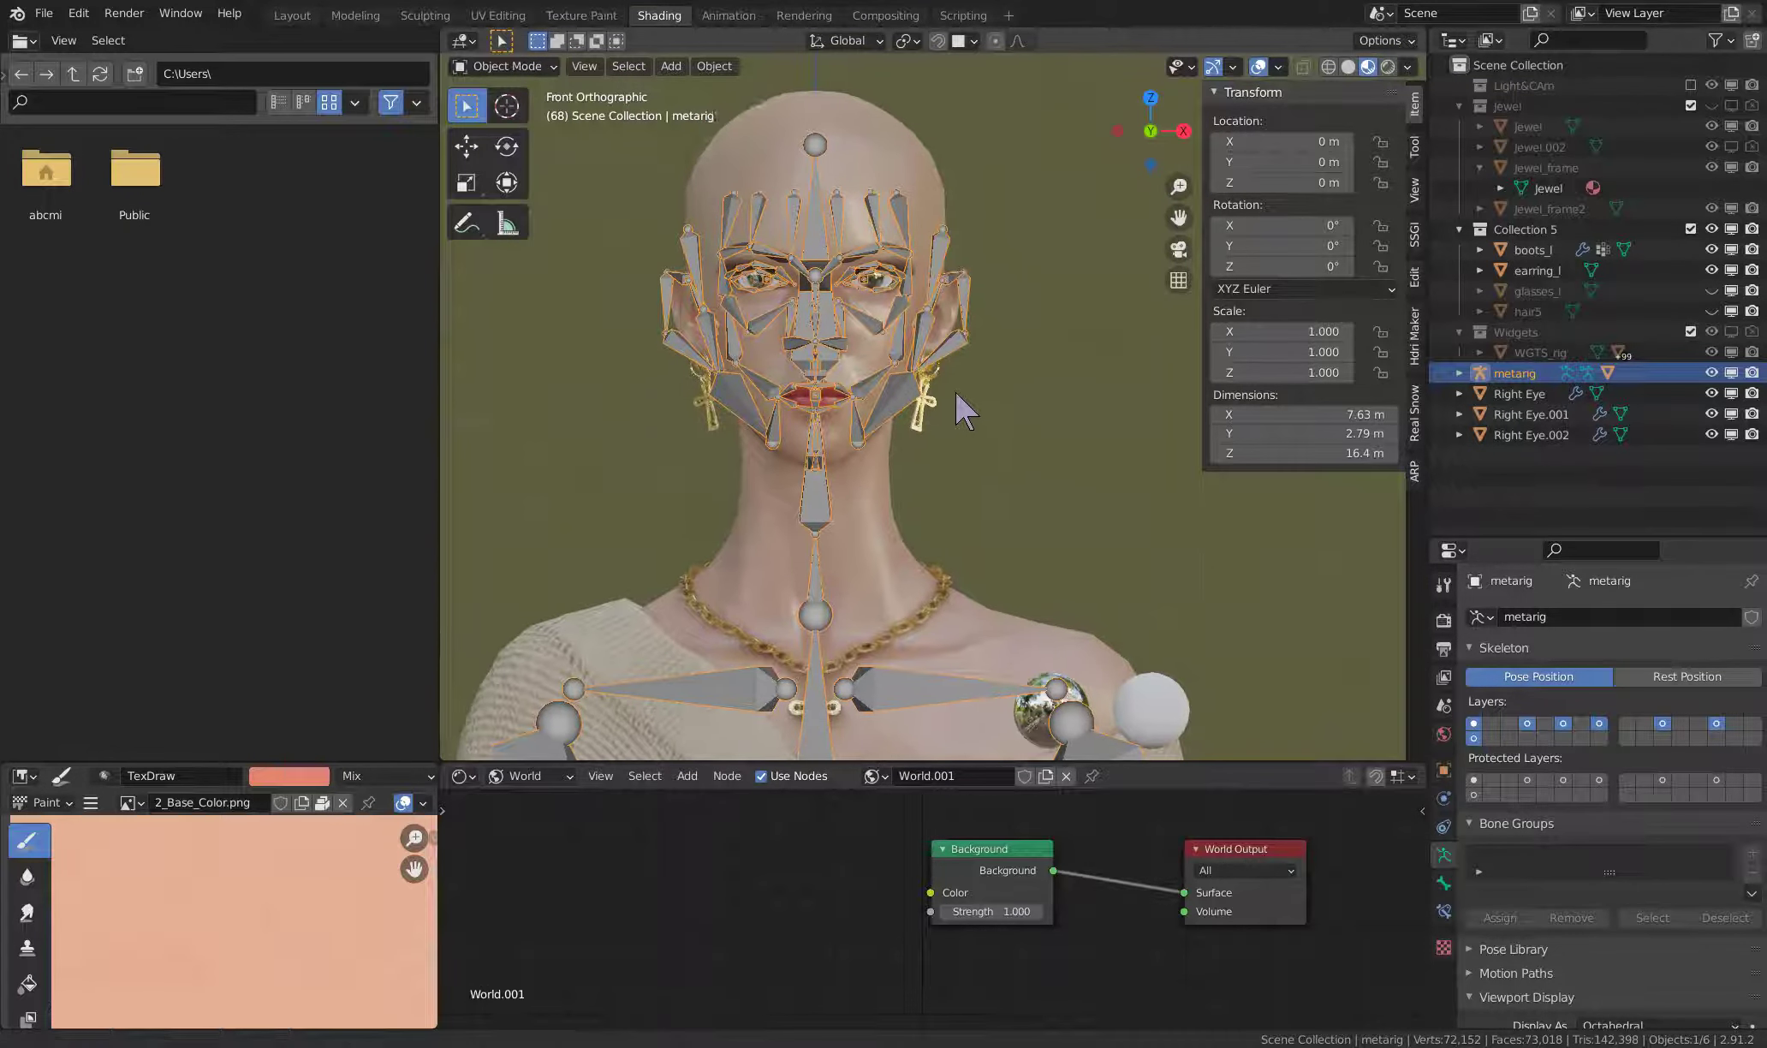
pyautogui.click(1033, 453)
pyautogui.scroll(2, 1017, 434)
pyautogui.keyDown('shift'); pyautogui.moveTo(1017, 434); pyautogui.dragTo(1025, 495, button='middle'); pyautogui.keyUp('shift')
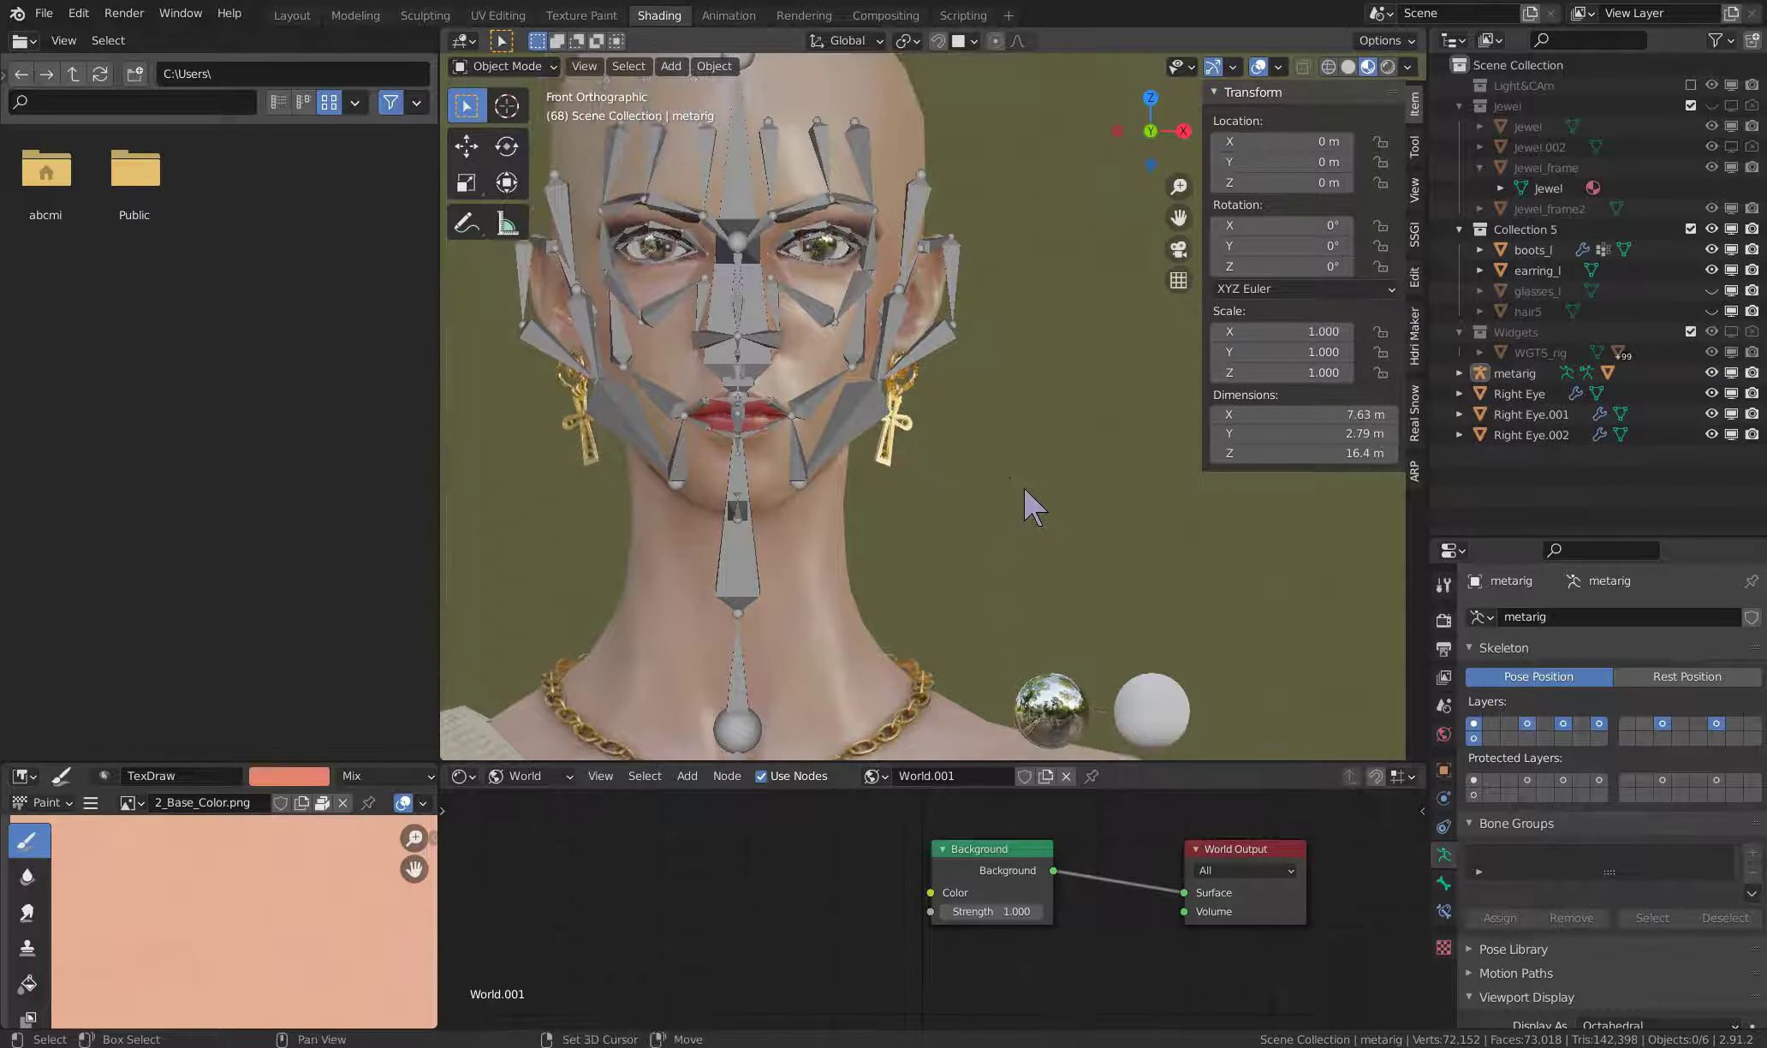
# - Select the metarig armature, try Pose Mode, then return it to Object Mode
pyautogui.click(897, 411)
pyautogui.scroll(-3, 904, 419)
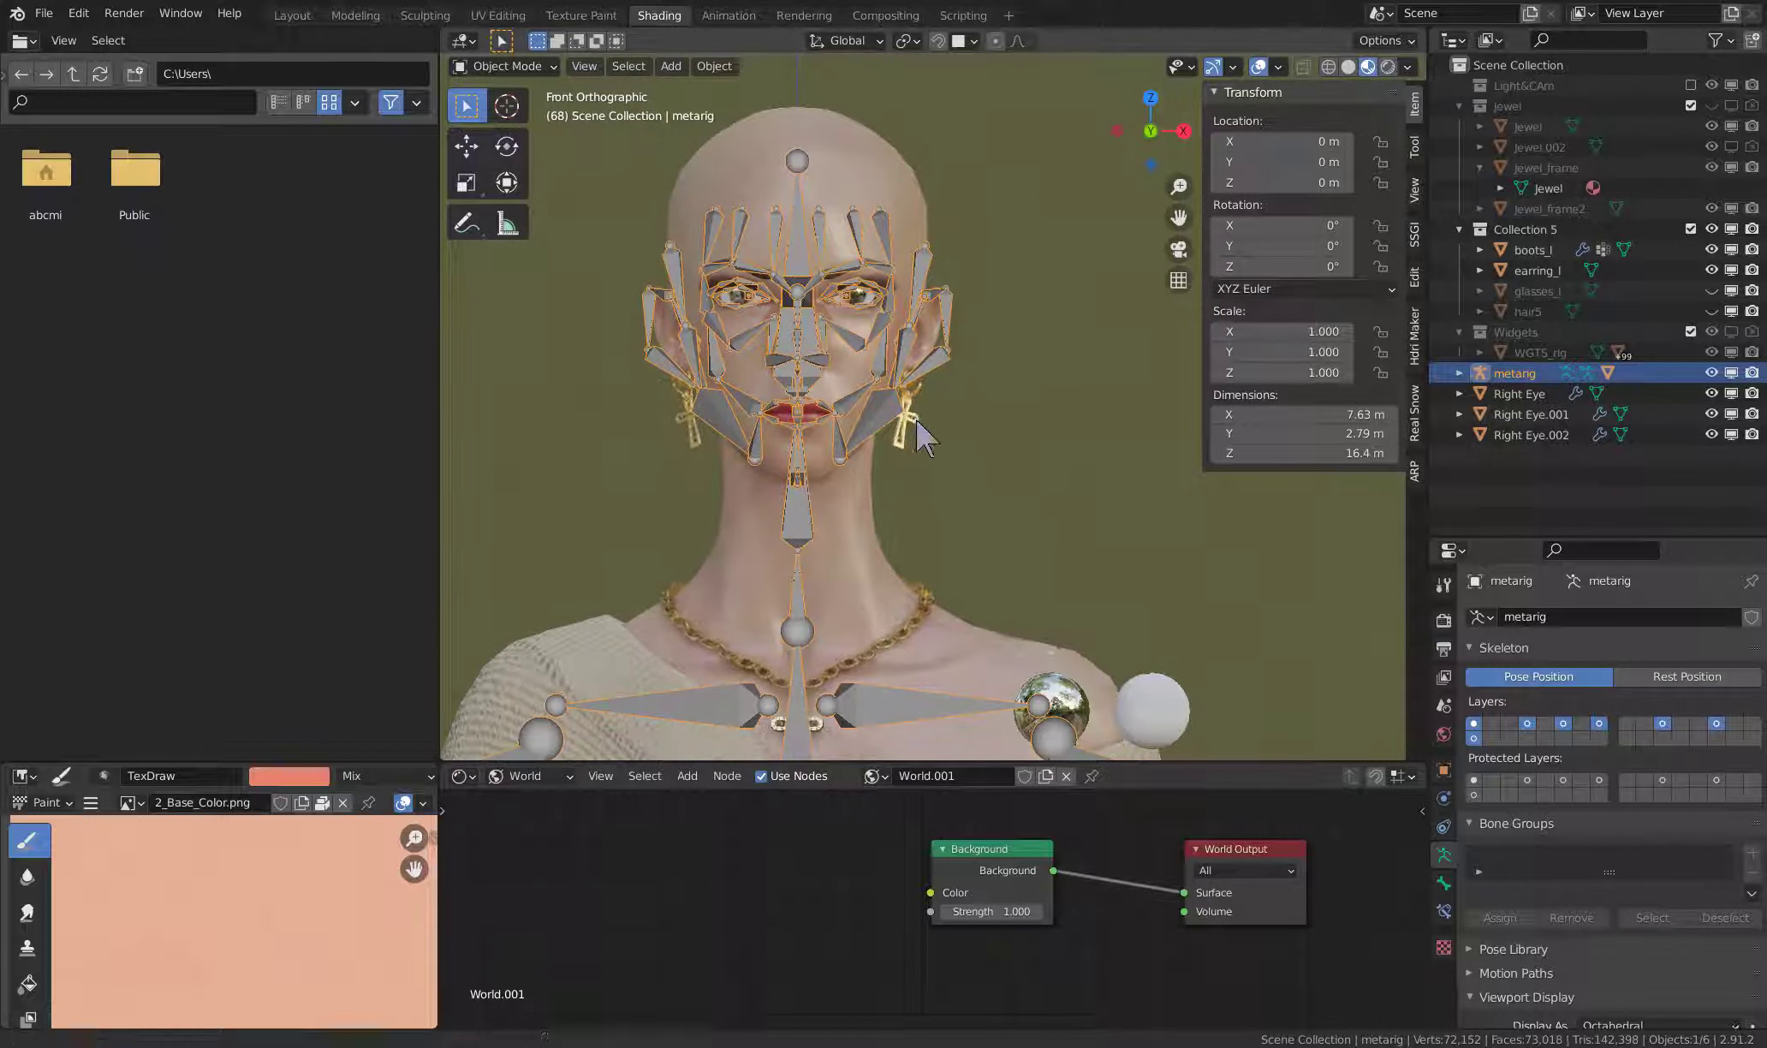
pyautogui.click(532, 69)
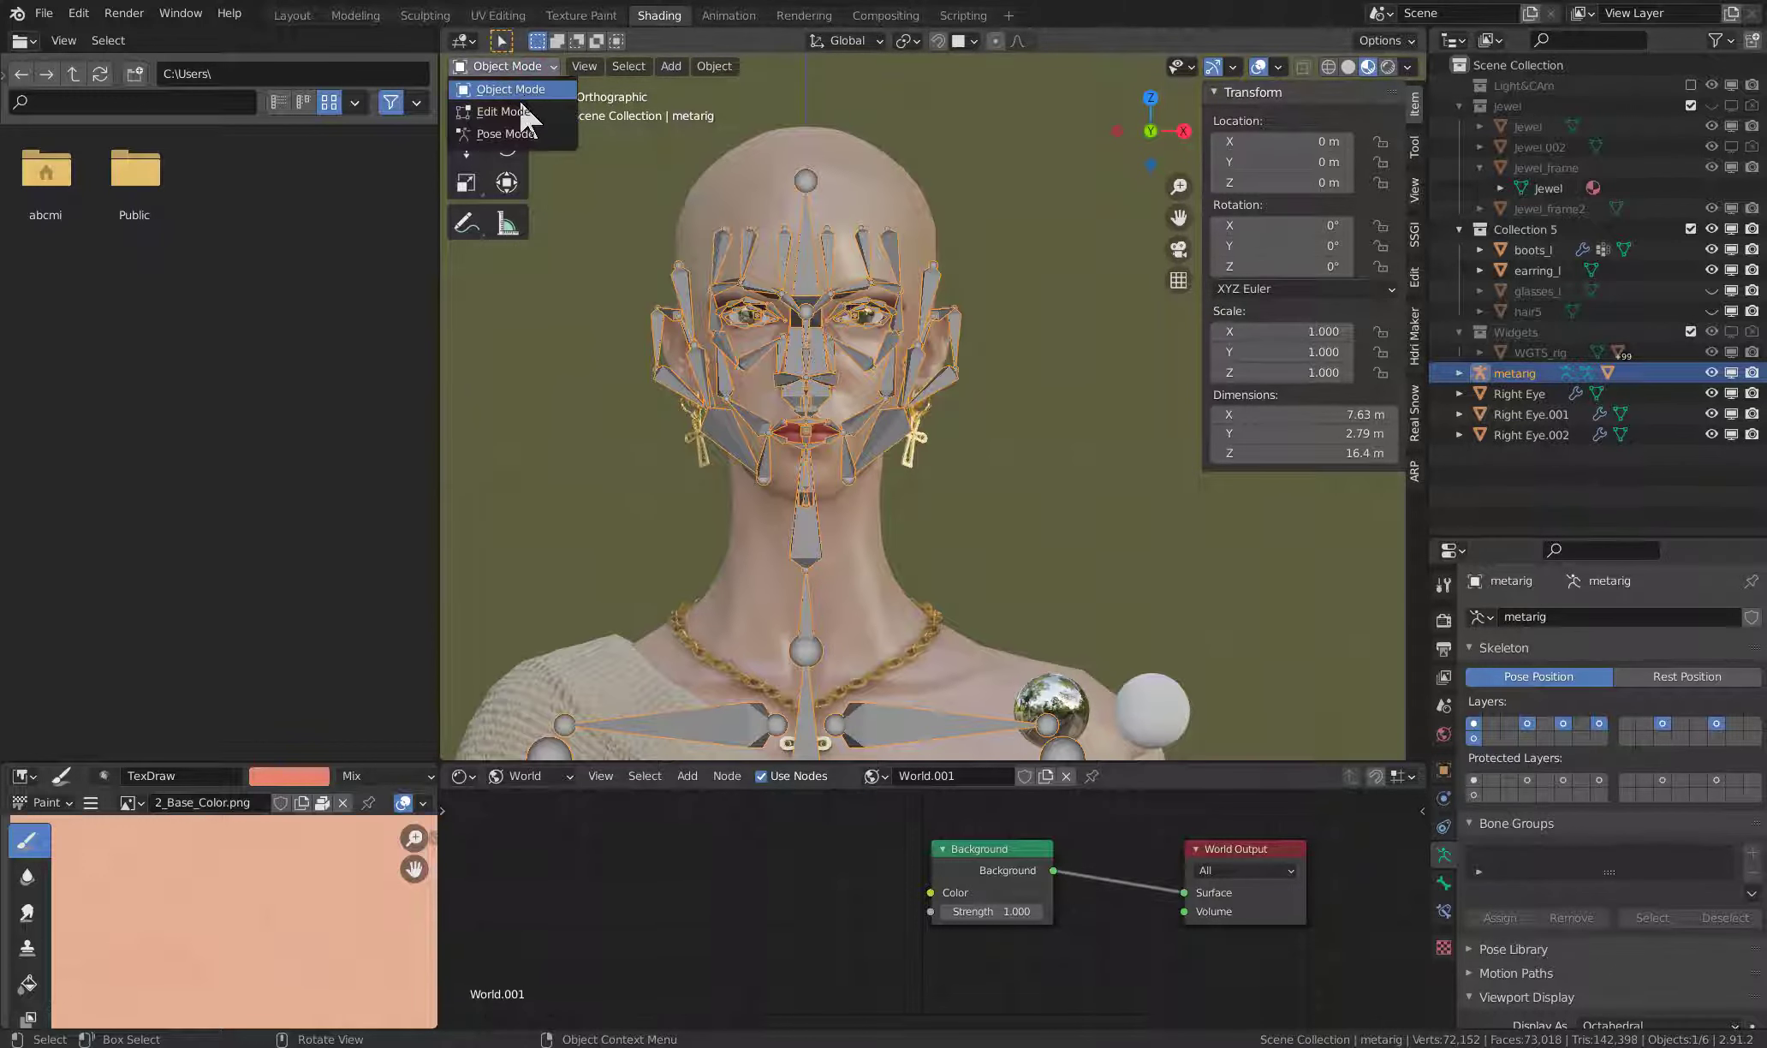
pyautogui.click(513, 113)
pyautogui.scroll(2, 890, 458)
pyautogui.hotkey('ctrl', 'Tab')
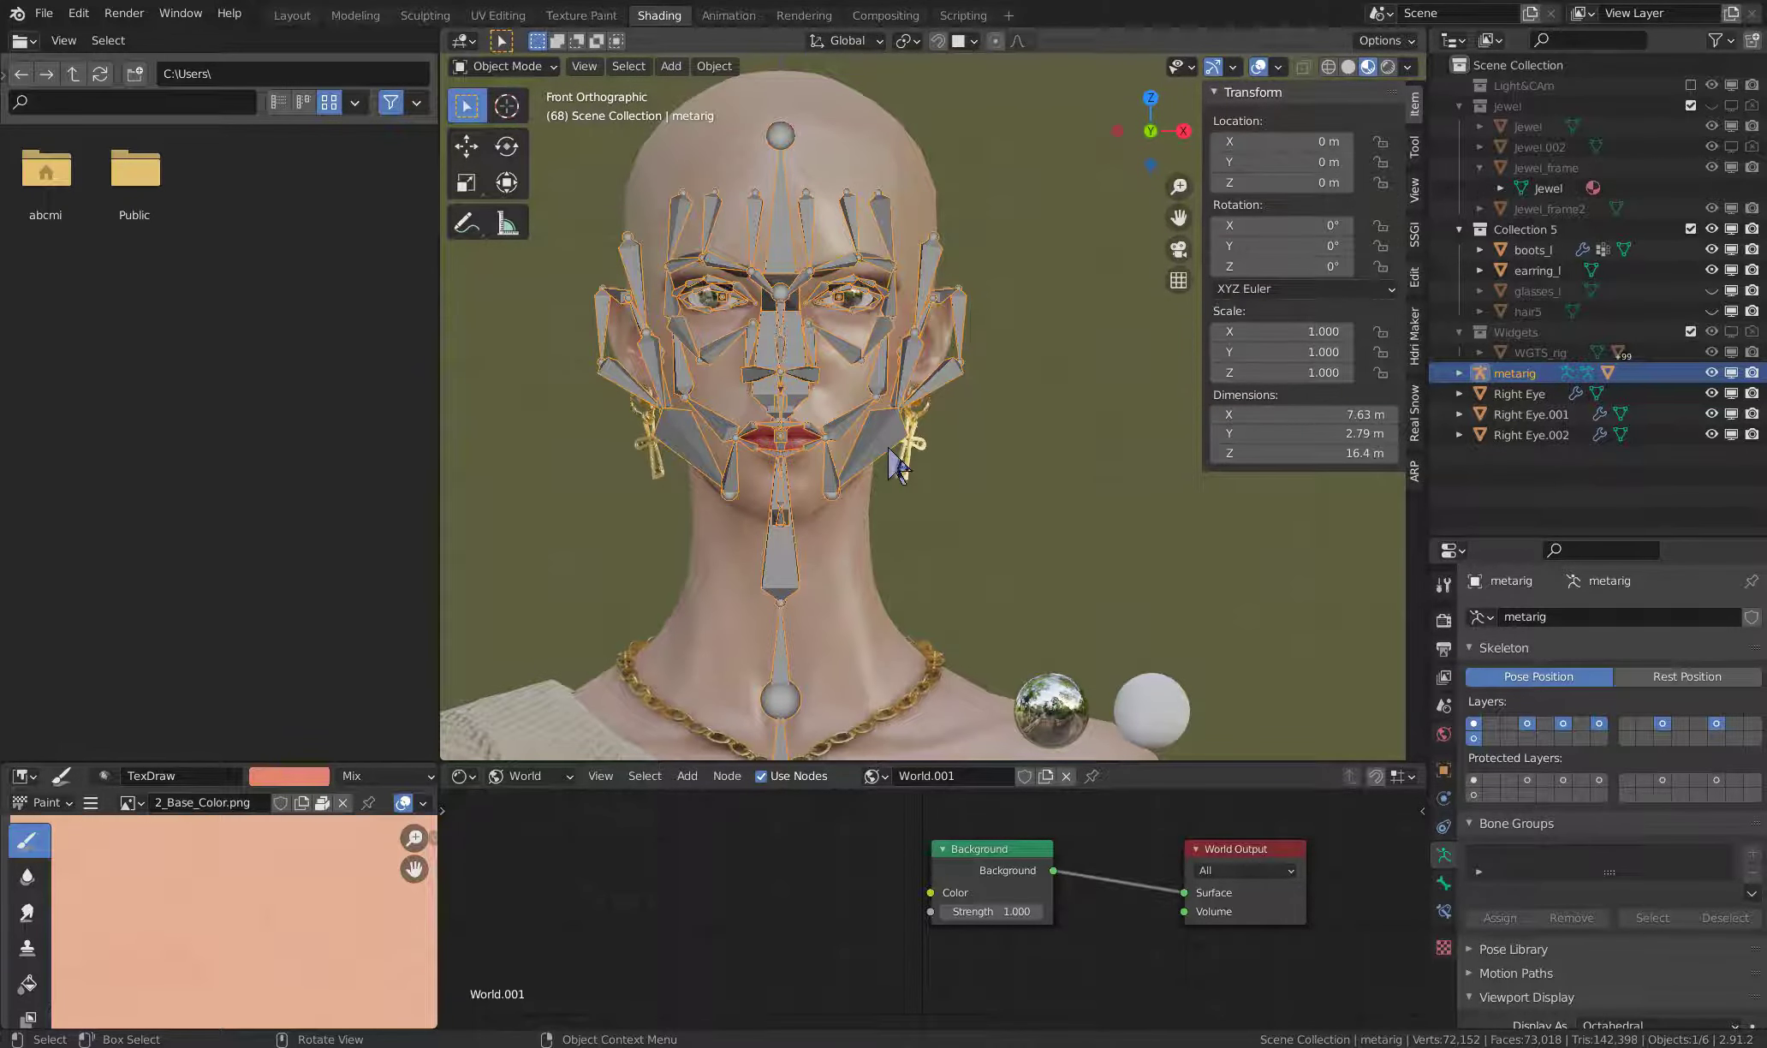
pyautogui.scroll(-3, 1017, 459)
pyautogui.scroll(-2, 942, 291)
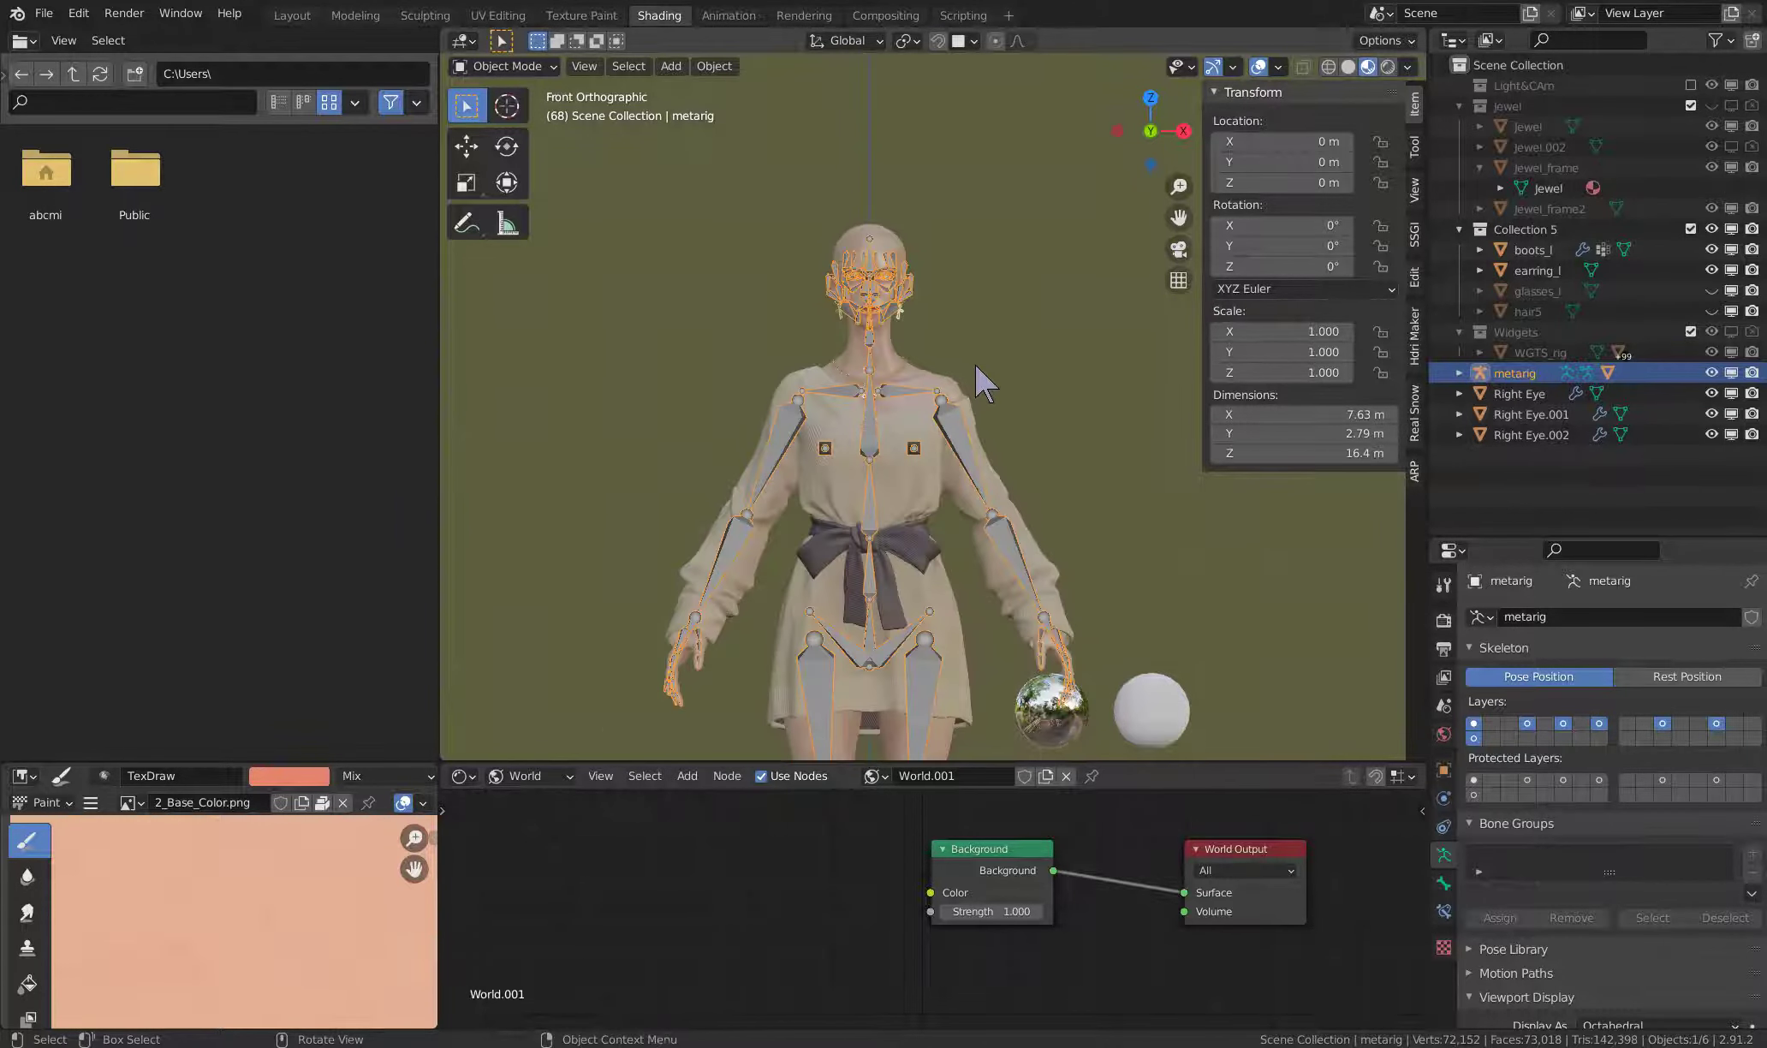
pyautogui.scroll(-1, 984, 385)
pyautogui.scroll(-1, 959, 368)
pyautogui.scroll(-1, 950, 360)
pyautogui.scroll(-1, 971, 343)
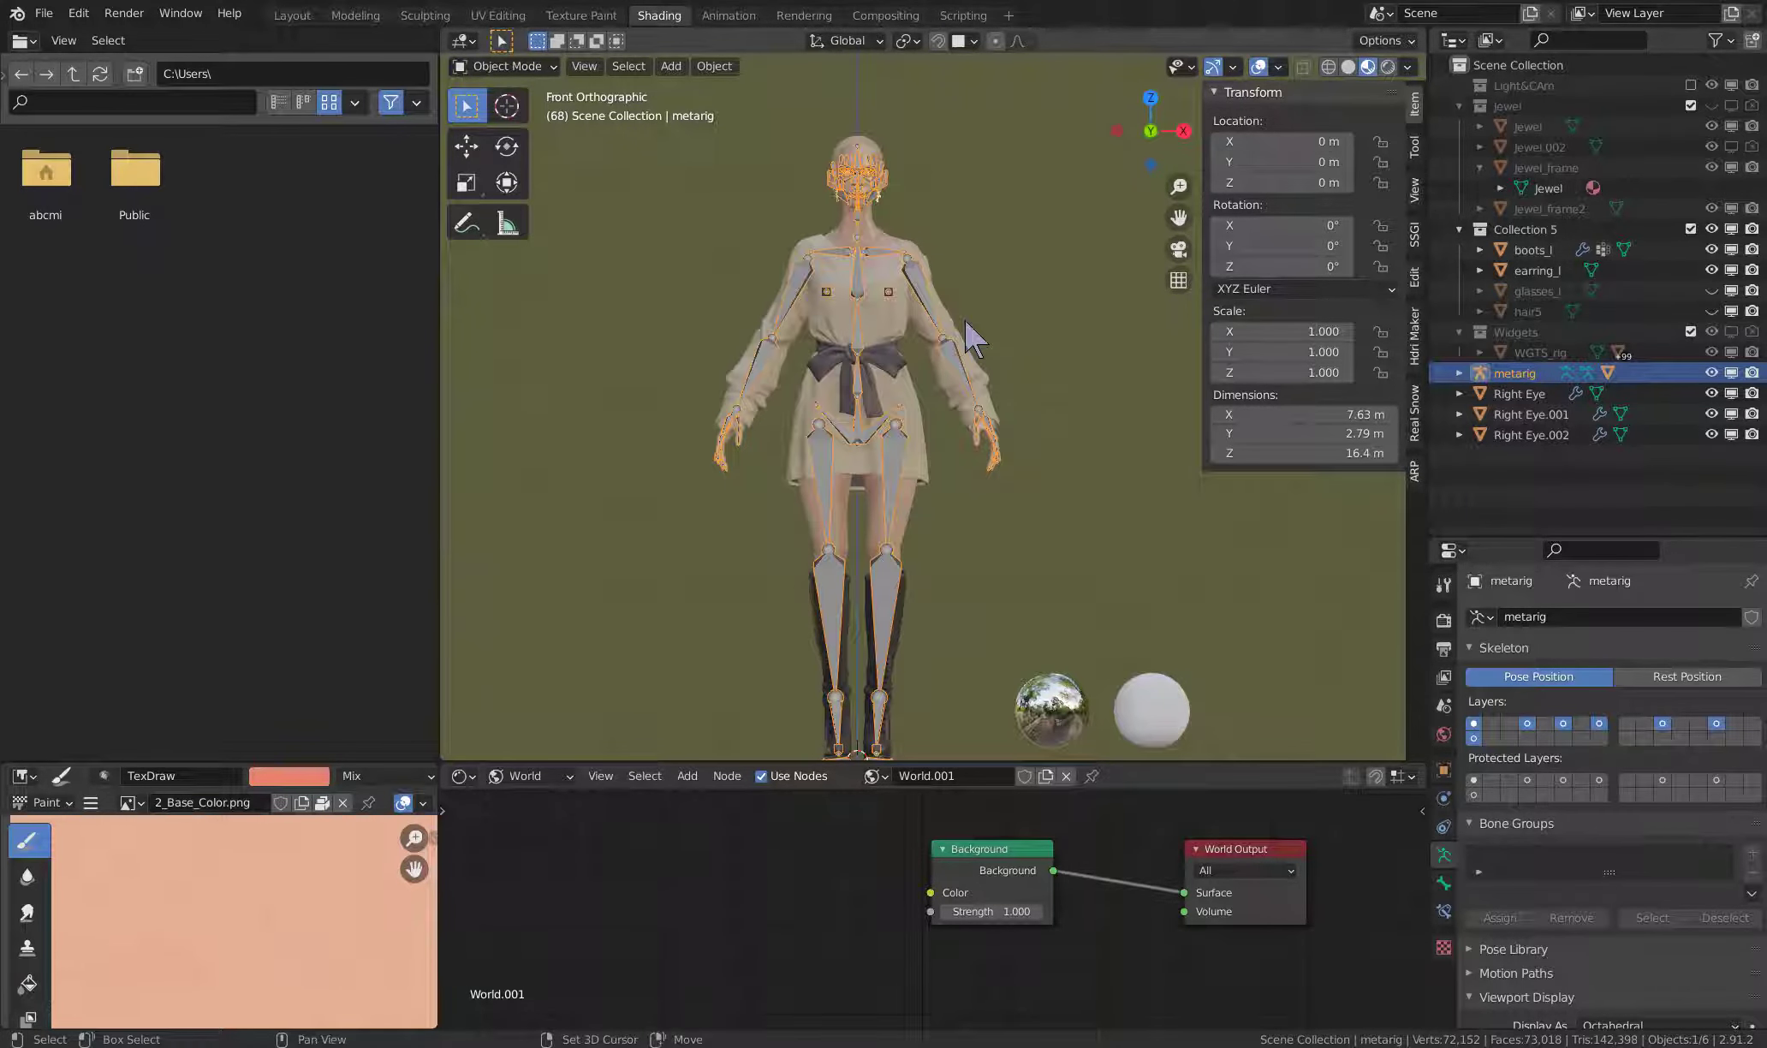
# - Reselect the metarig through its arm bone and put it into Edit Mode
pyautogui.hotkey('shift', 'a')
pyautogui.click(1057, 227)
pyautogui.click(915, 283)
pyautogui.scroll(1, 869, 265)
pyautogui.click(543, 68)
pyautogui.click(991, 168)
pyautogui.click(922, 249)
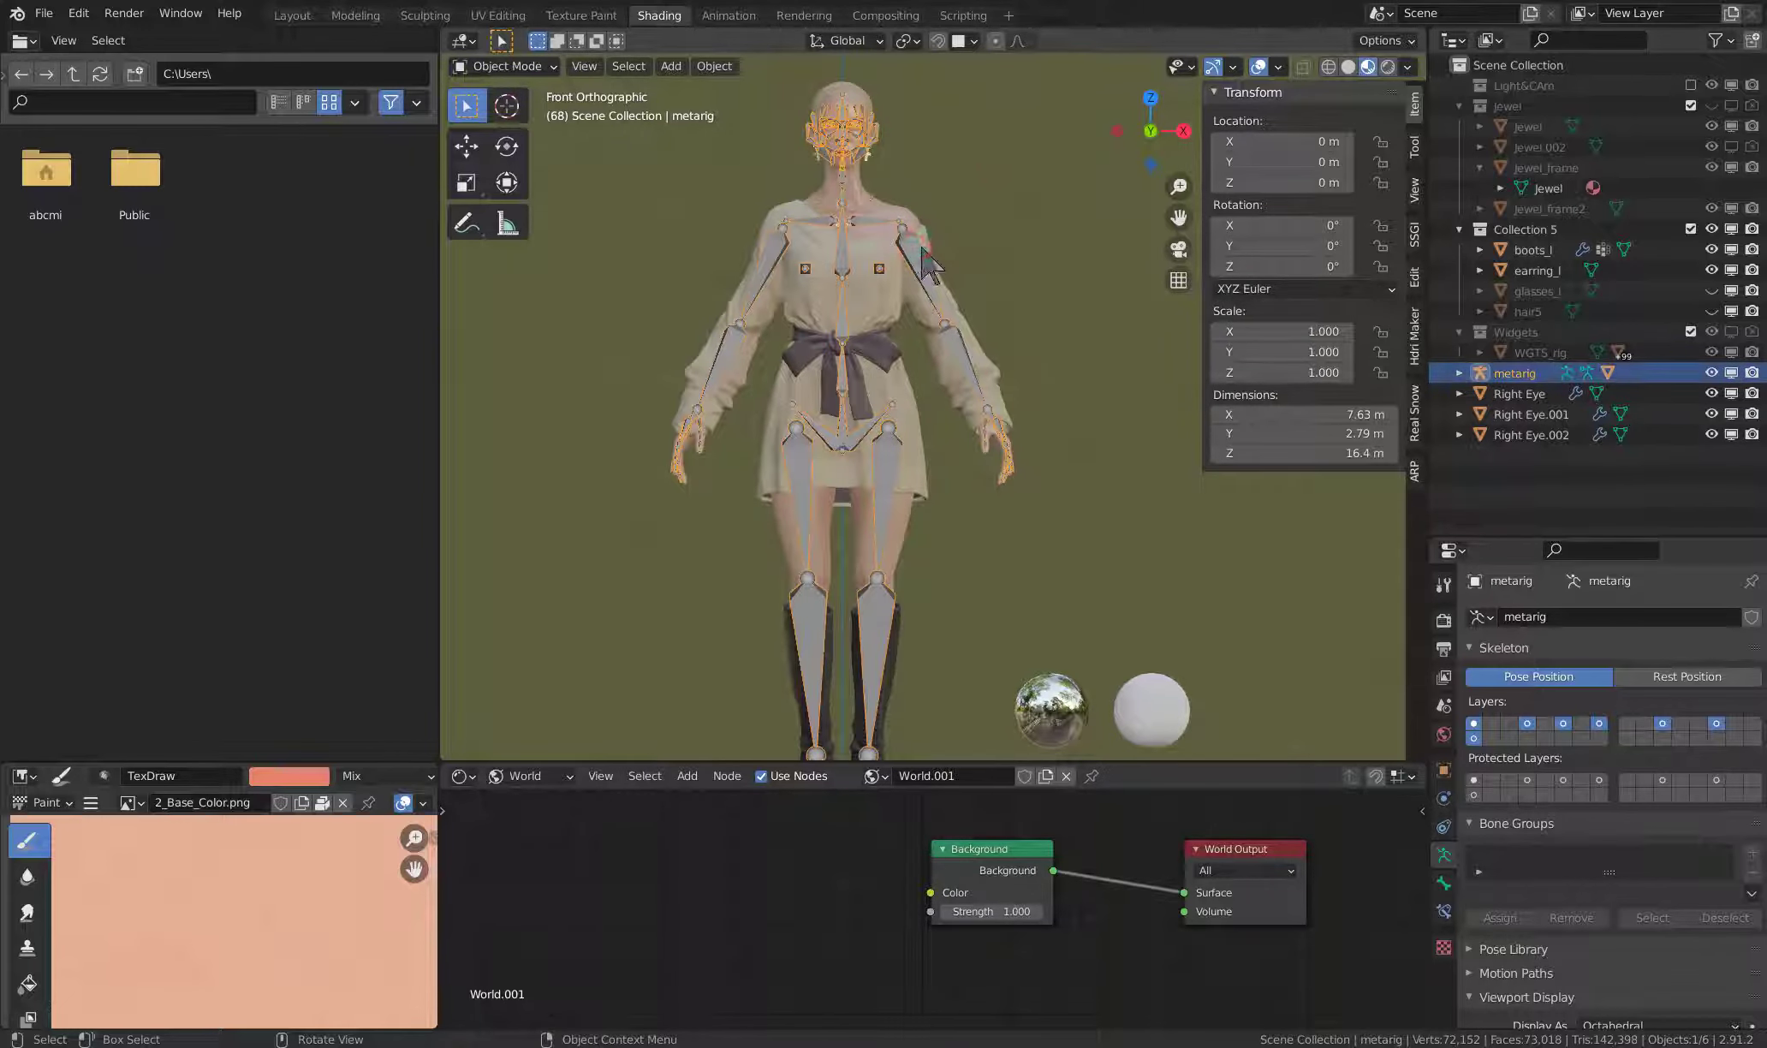
pyautogui.press('Tab')
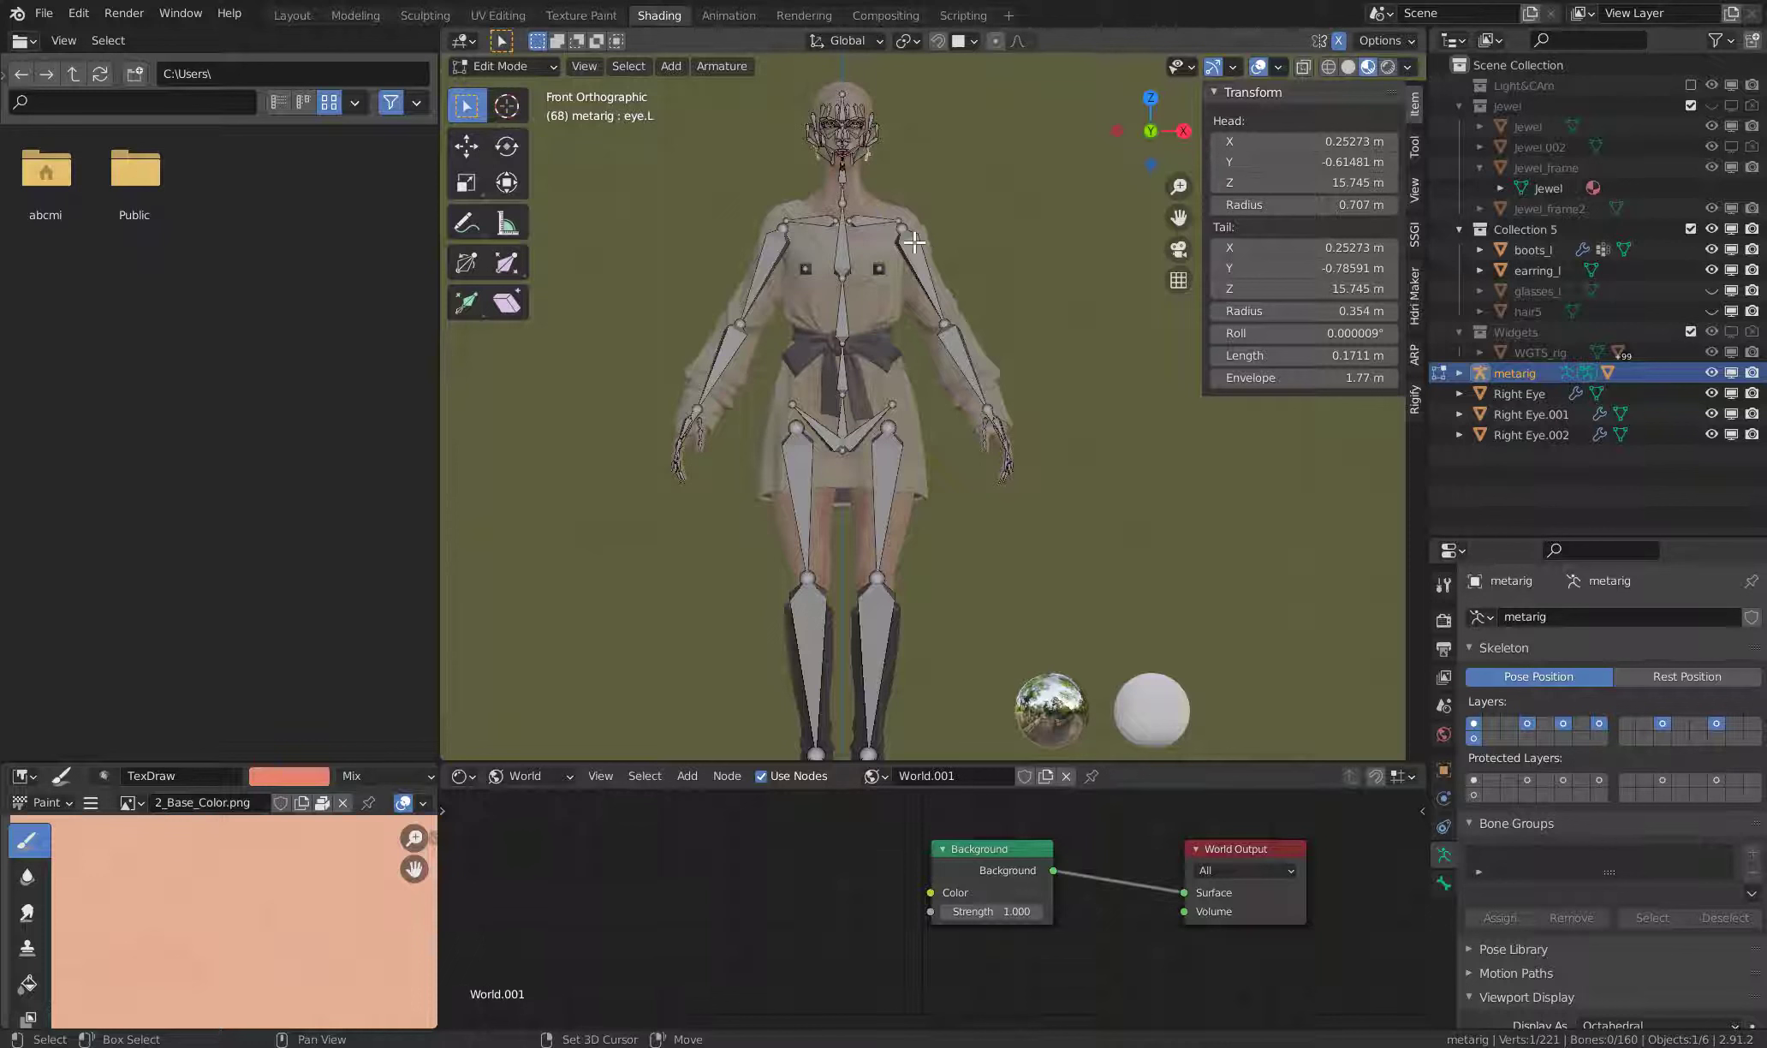
# - Add a new bone, Bone.001, at the origin and raise it straight up about 37.194 m
pyautogui.hotkey('shift', 'a')
pyautogui.keyDown('shift'); pyautogui.scroll(-3, 941, 471); pyautogui.keyUp('shift')
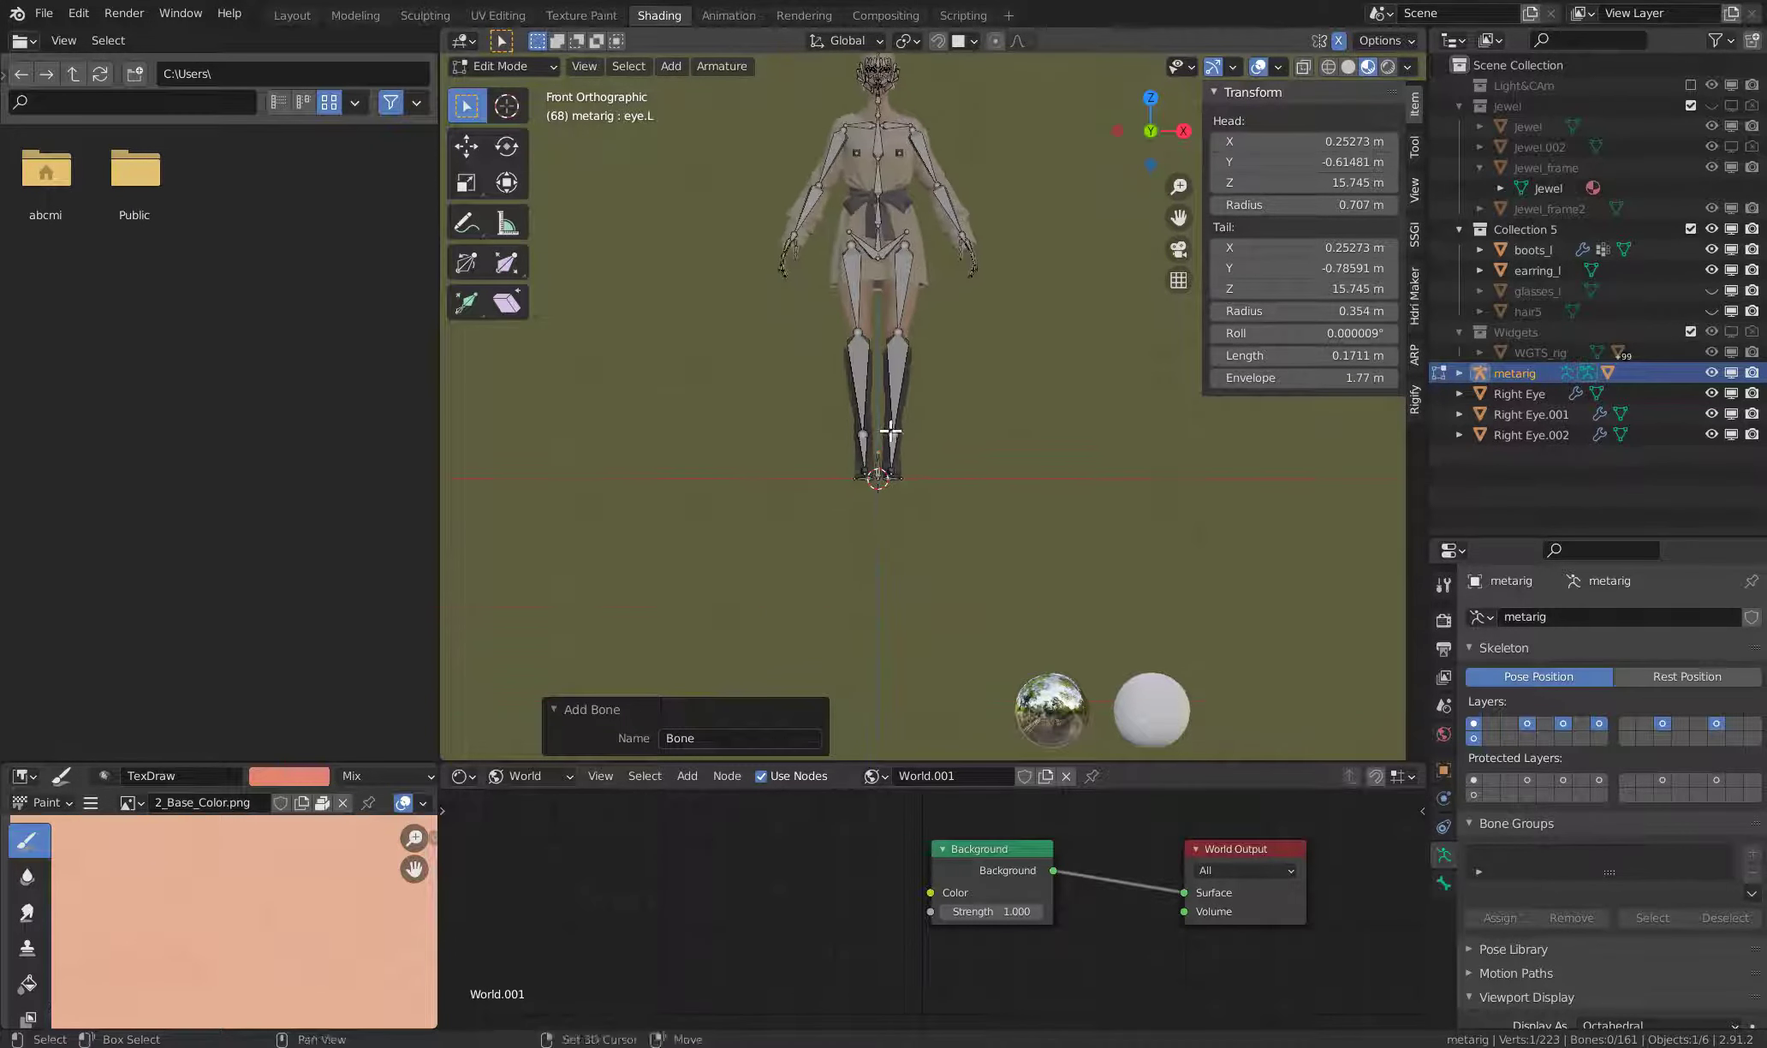
pyautogui.keyDown('shift'); pyautogui.scroll(-3, 890, 421); pyautogui.keyUp('shift')
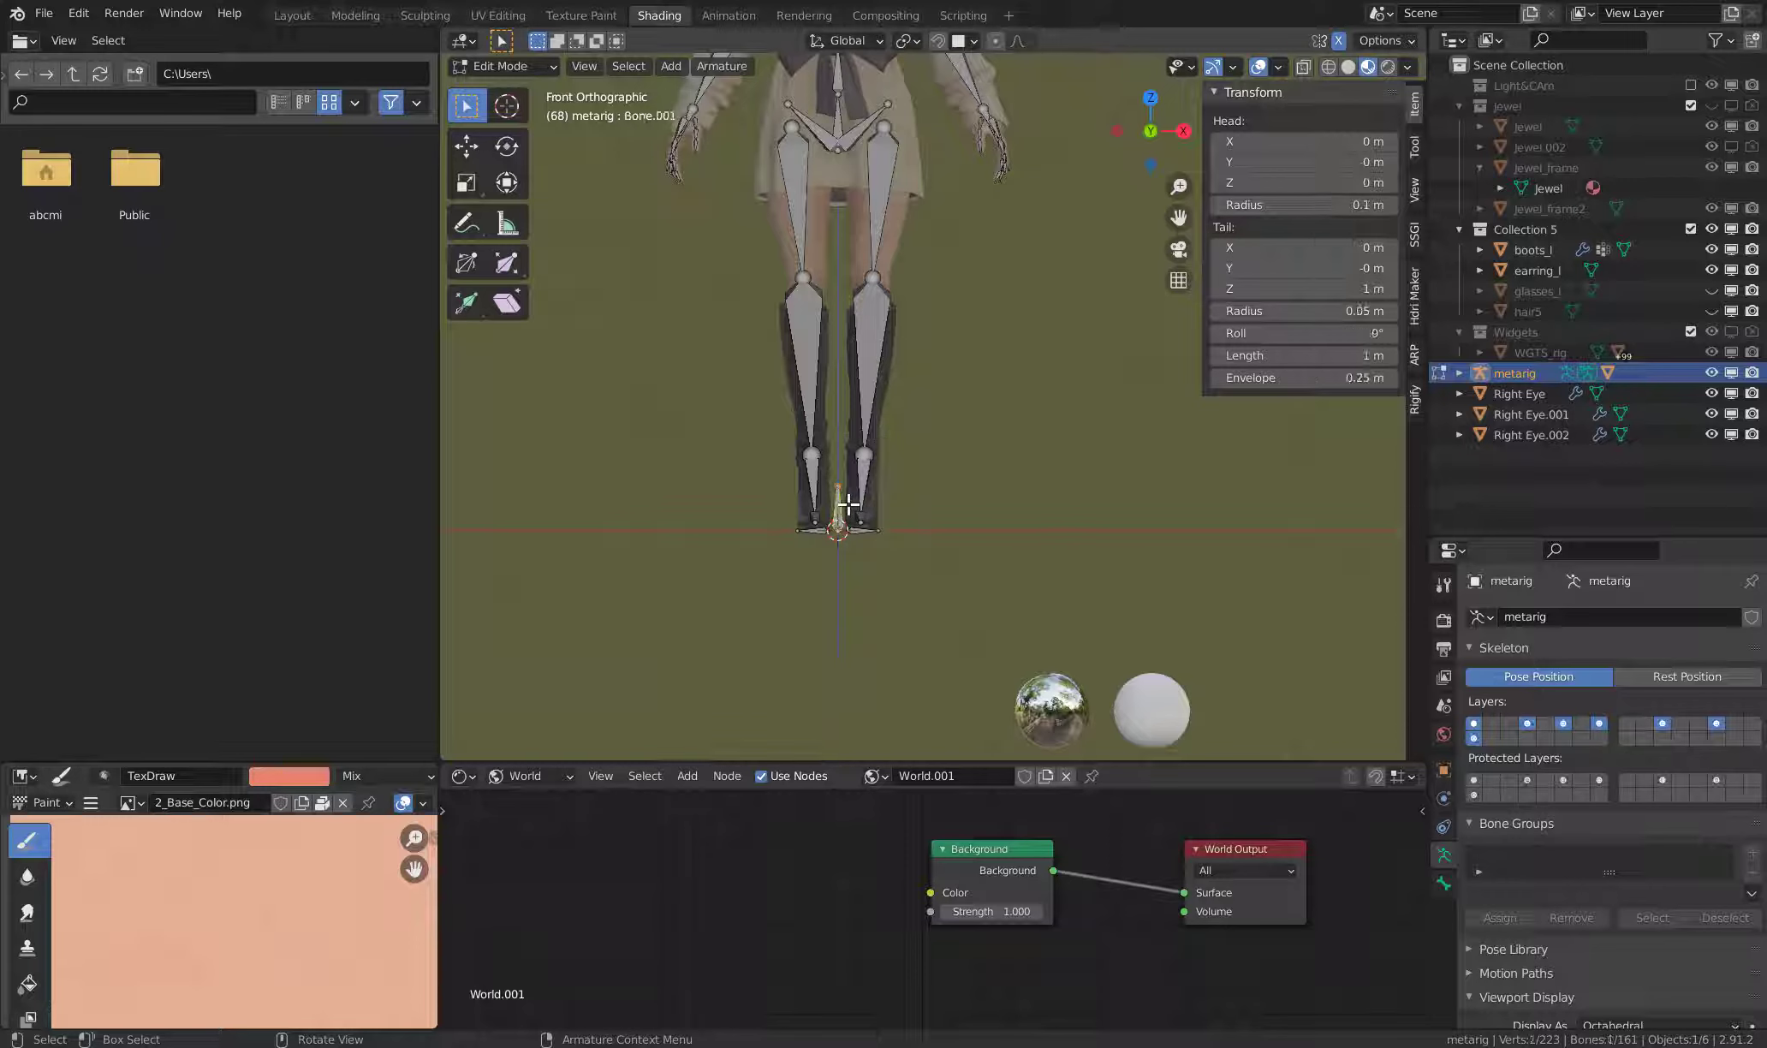
pyautogui.hotkey('shift', 'd')
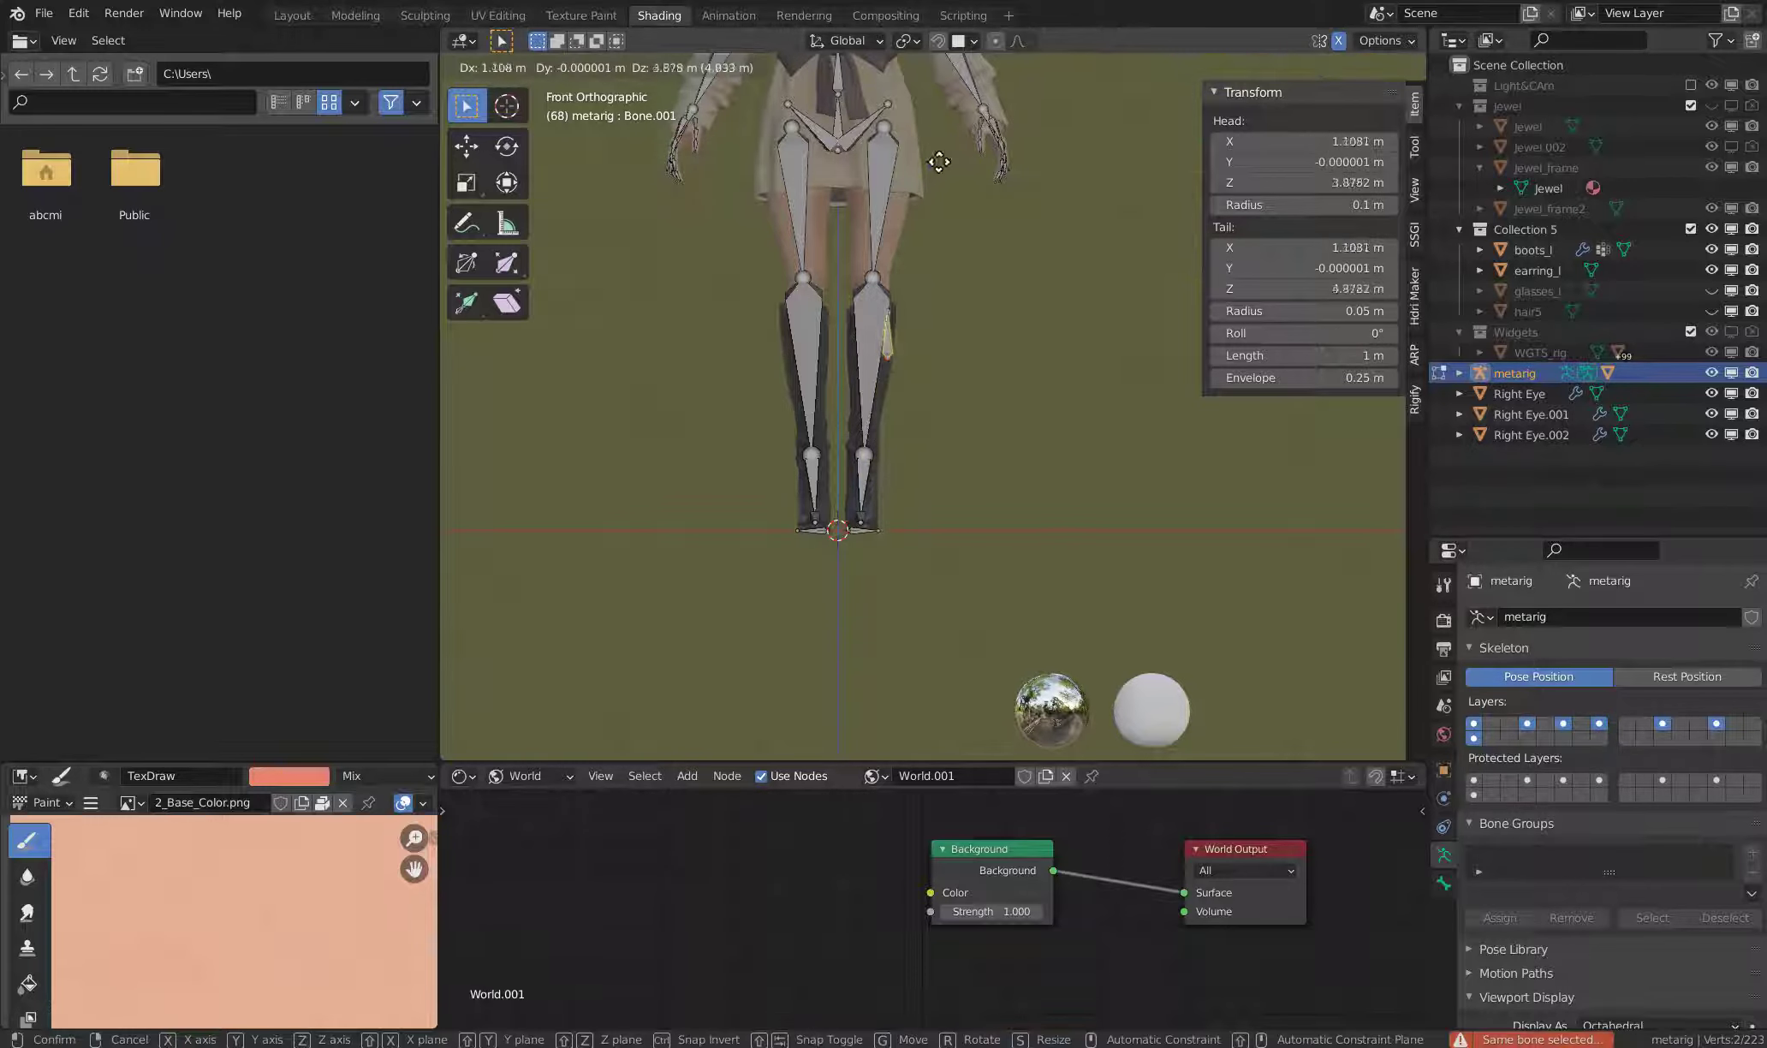
pyautogui.press('Escape')
pyautogui.press('Home')
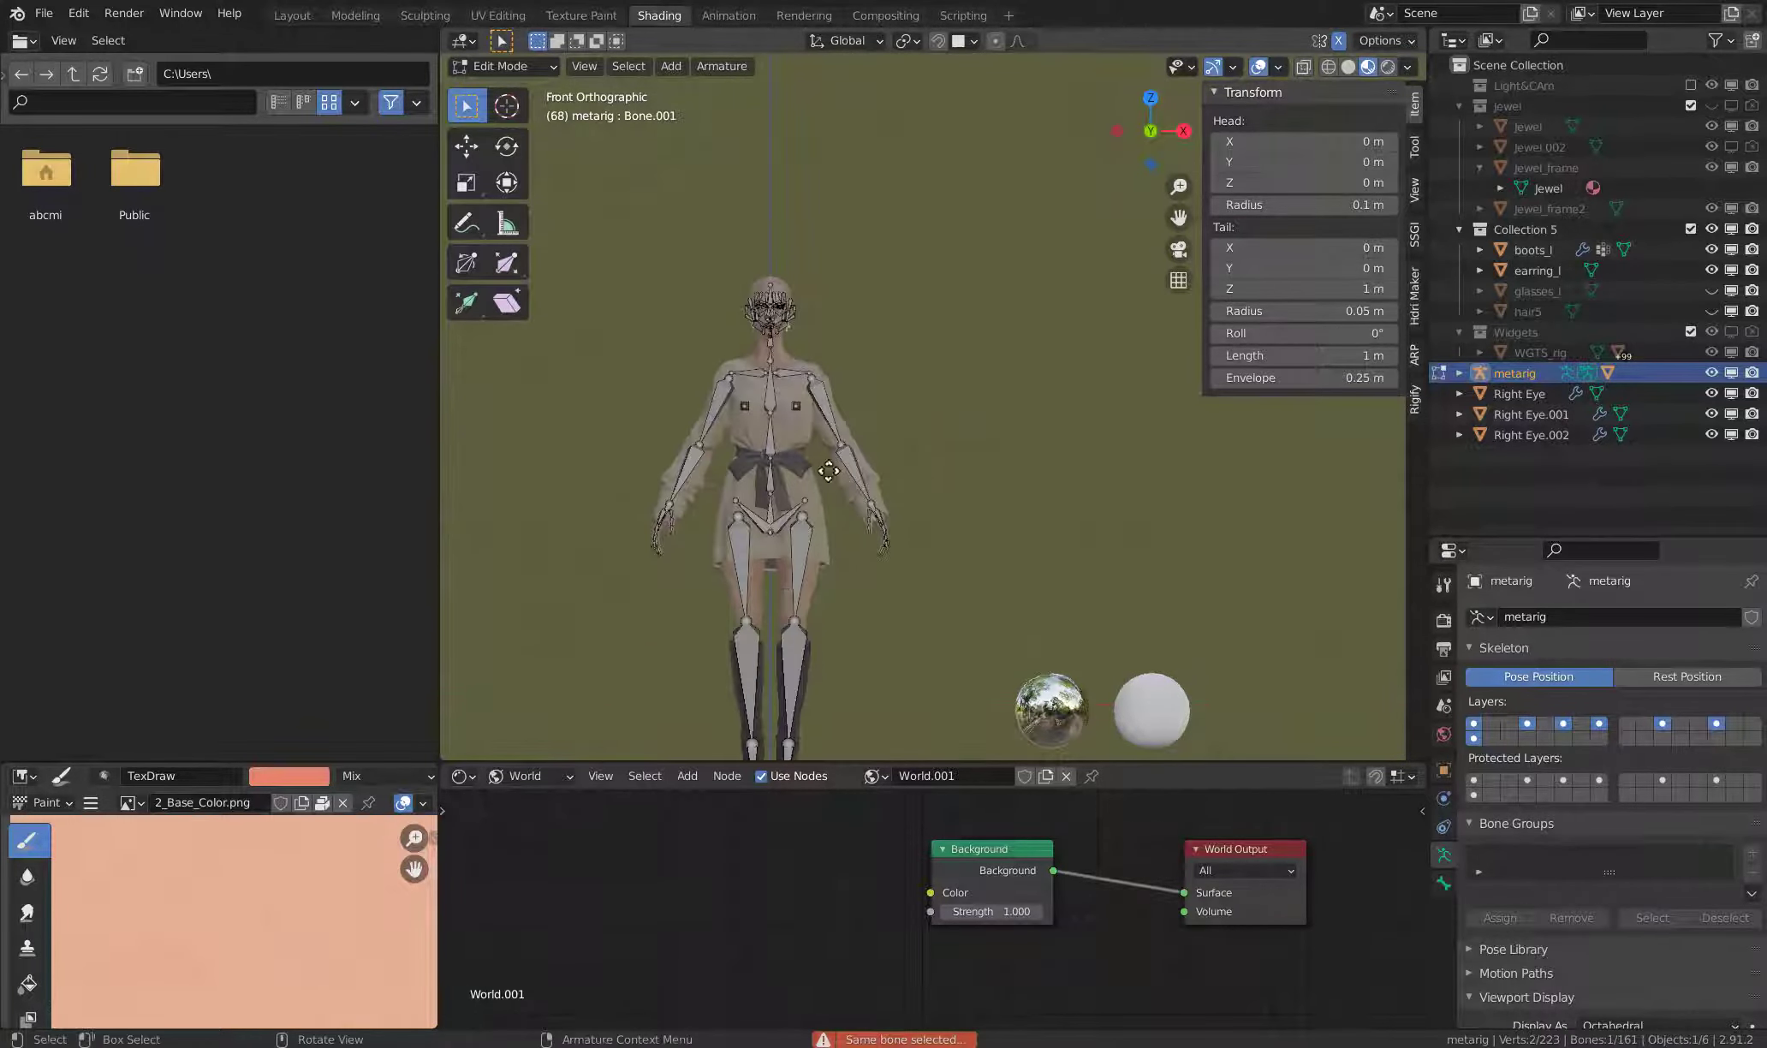
pyautogui.press('g')
pyautogui.click(985, 950)
# - Zoom and pan down to the legs and feet, then frame Bone.001 in view
pyautogui.scroll(2, 821, 470)
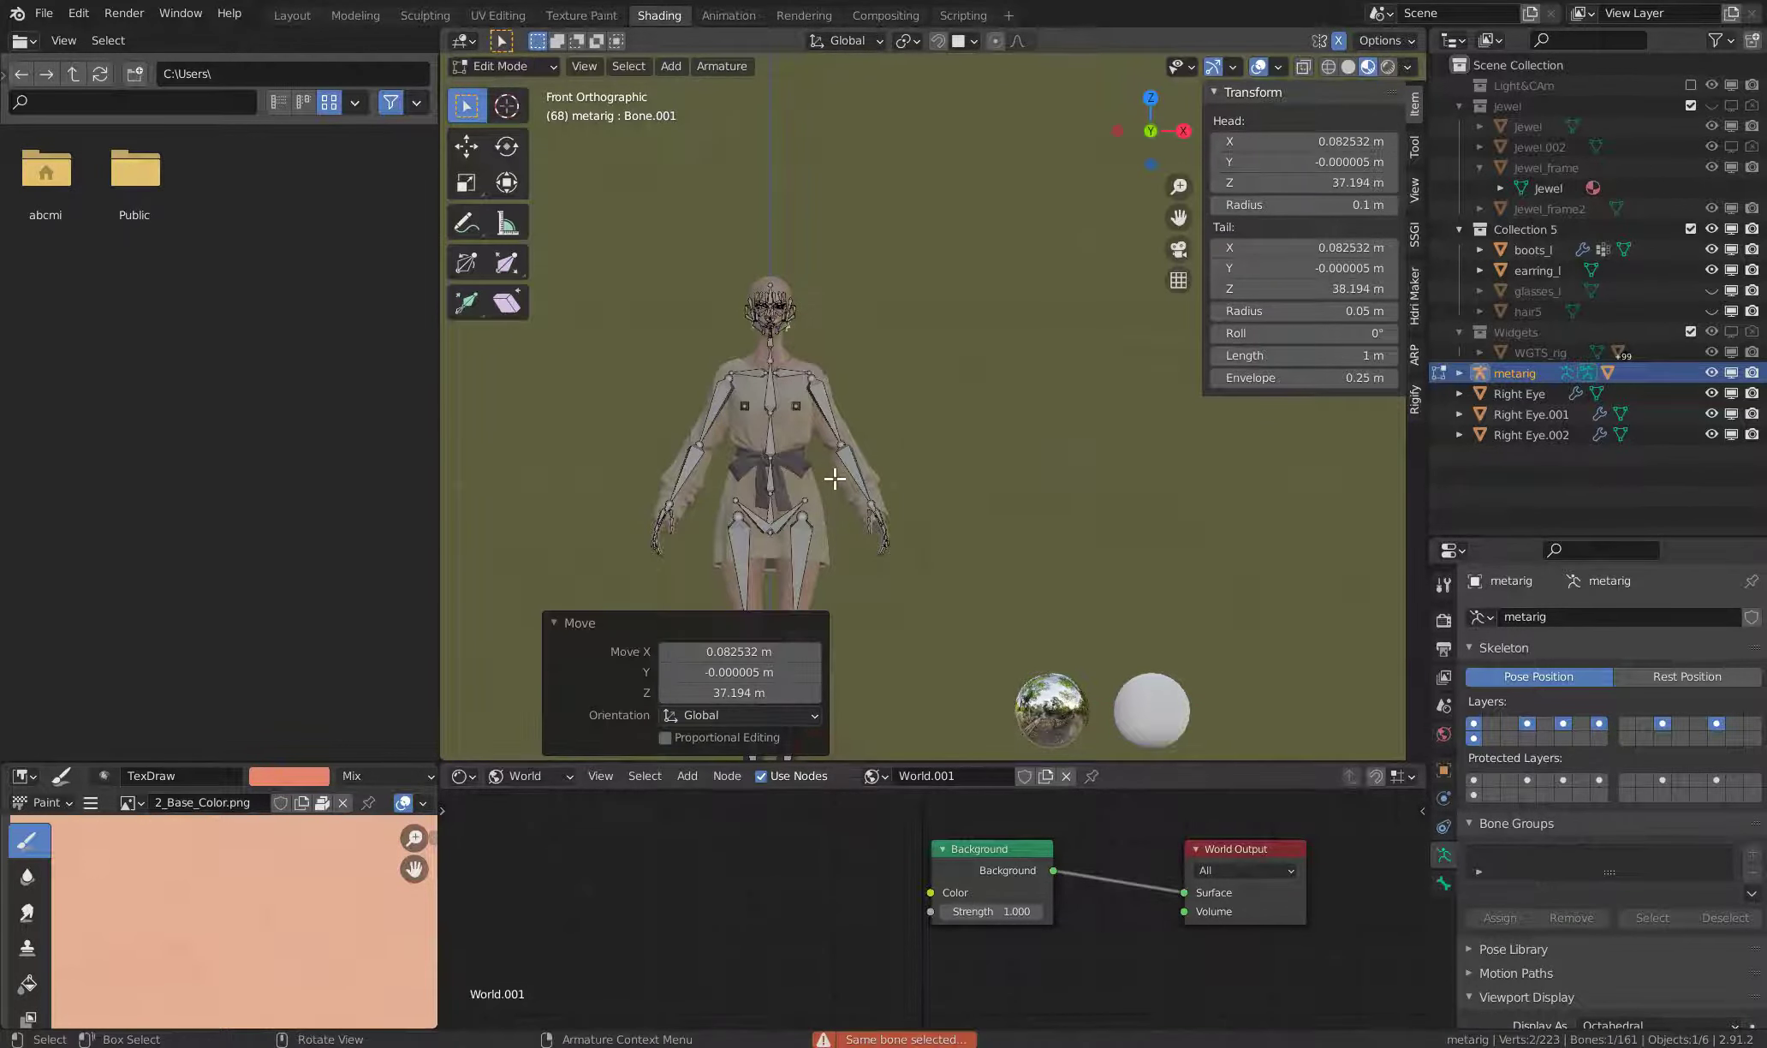
pyautogui.scroll(2, 808, 355)
pyautogui.scroll(2, 805, 411)
pyautogui.scroll(1, 805, 426)
pyautogui.scroll(-1, 826, 437)
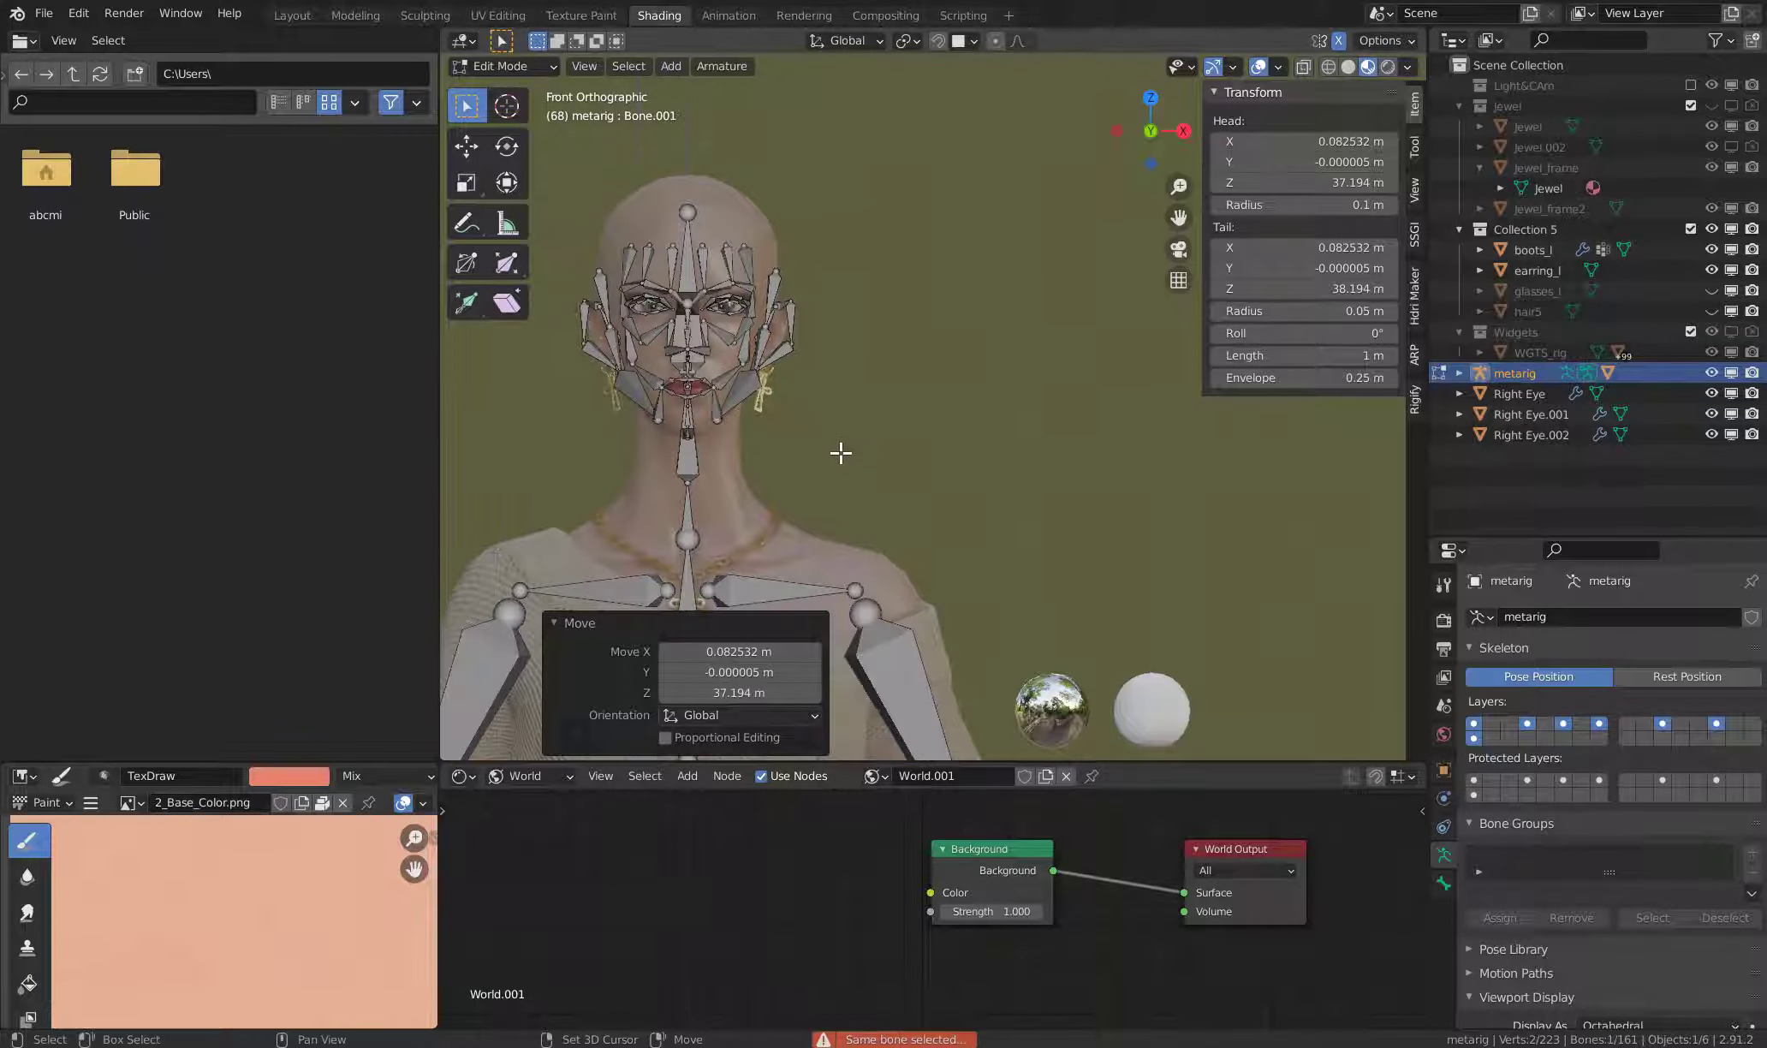
pyautogui.scroll(-3, 856, 513)
pyautogui.scroll(-1, 882, 565)
pyautogui.scroll(2, 906, 618)
pyautogui.scroll(1, 925, 612)
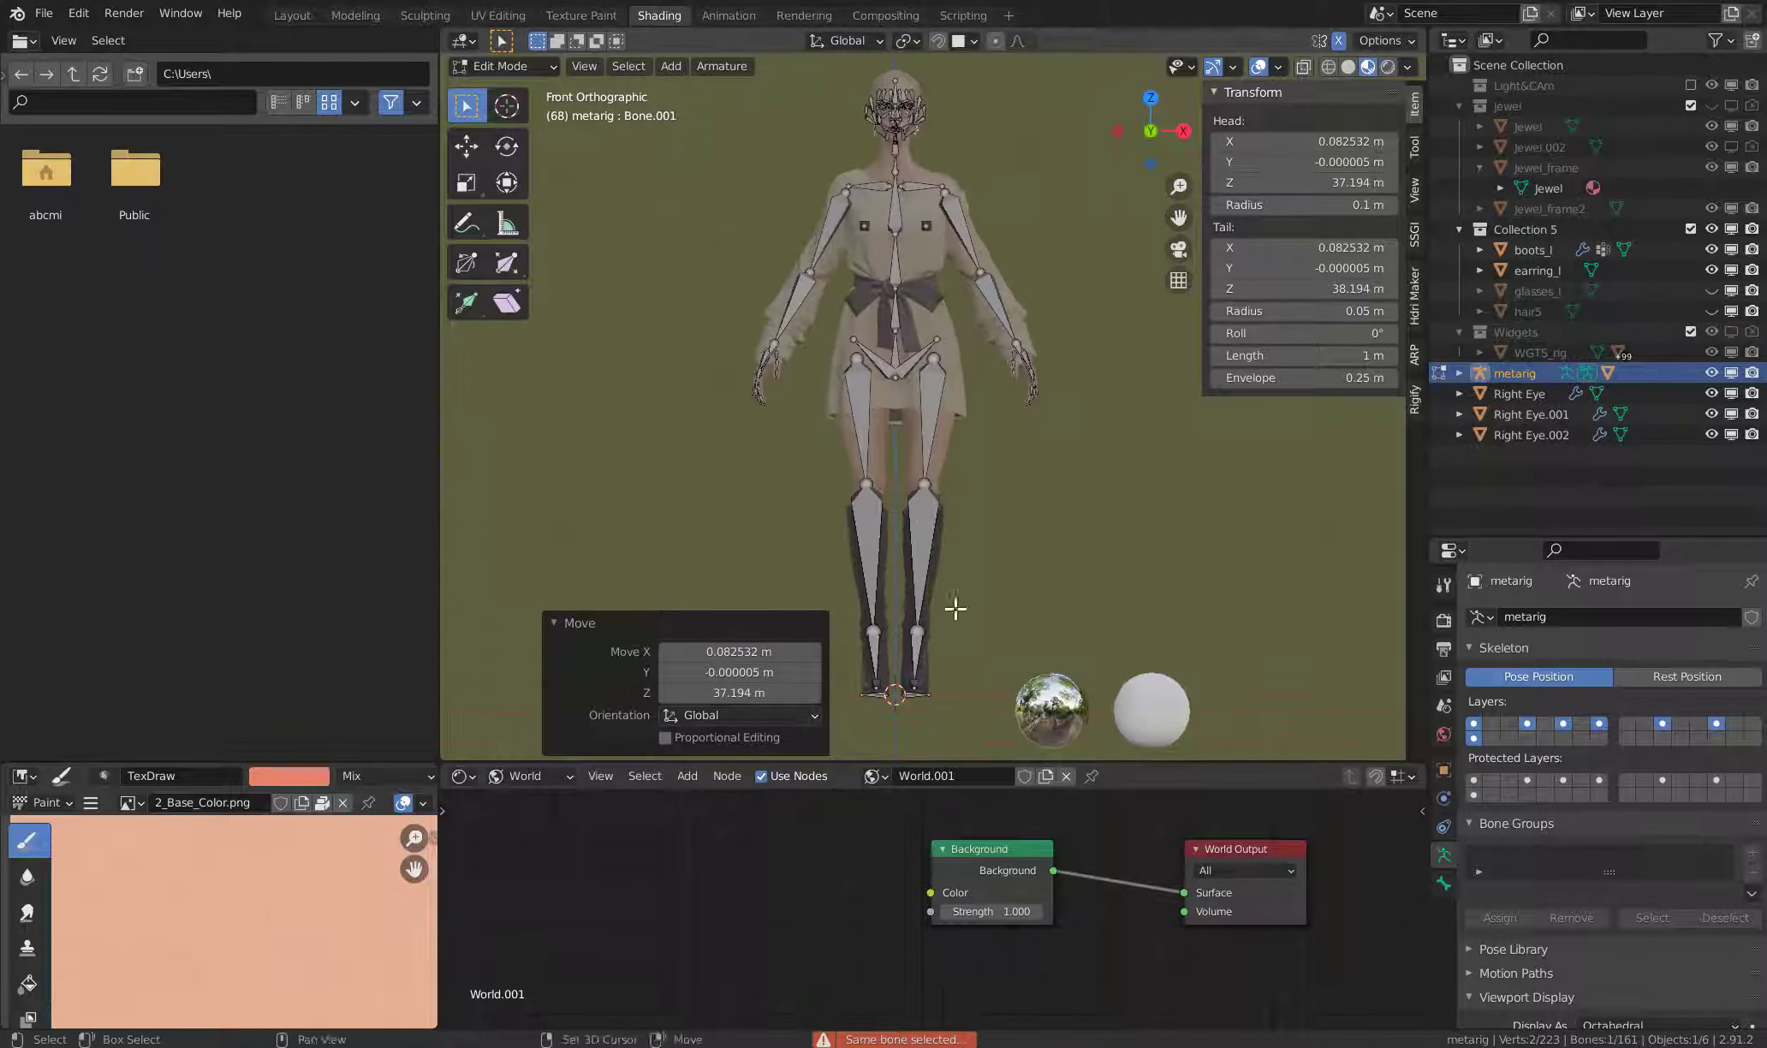
pyautogui.scroll(1, 938, 433)
pyautogui.scroll(1, 915, 437)
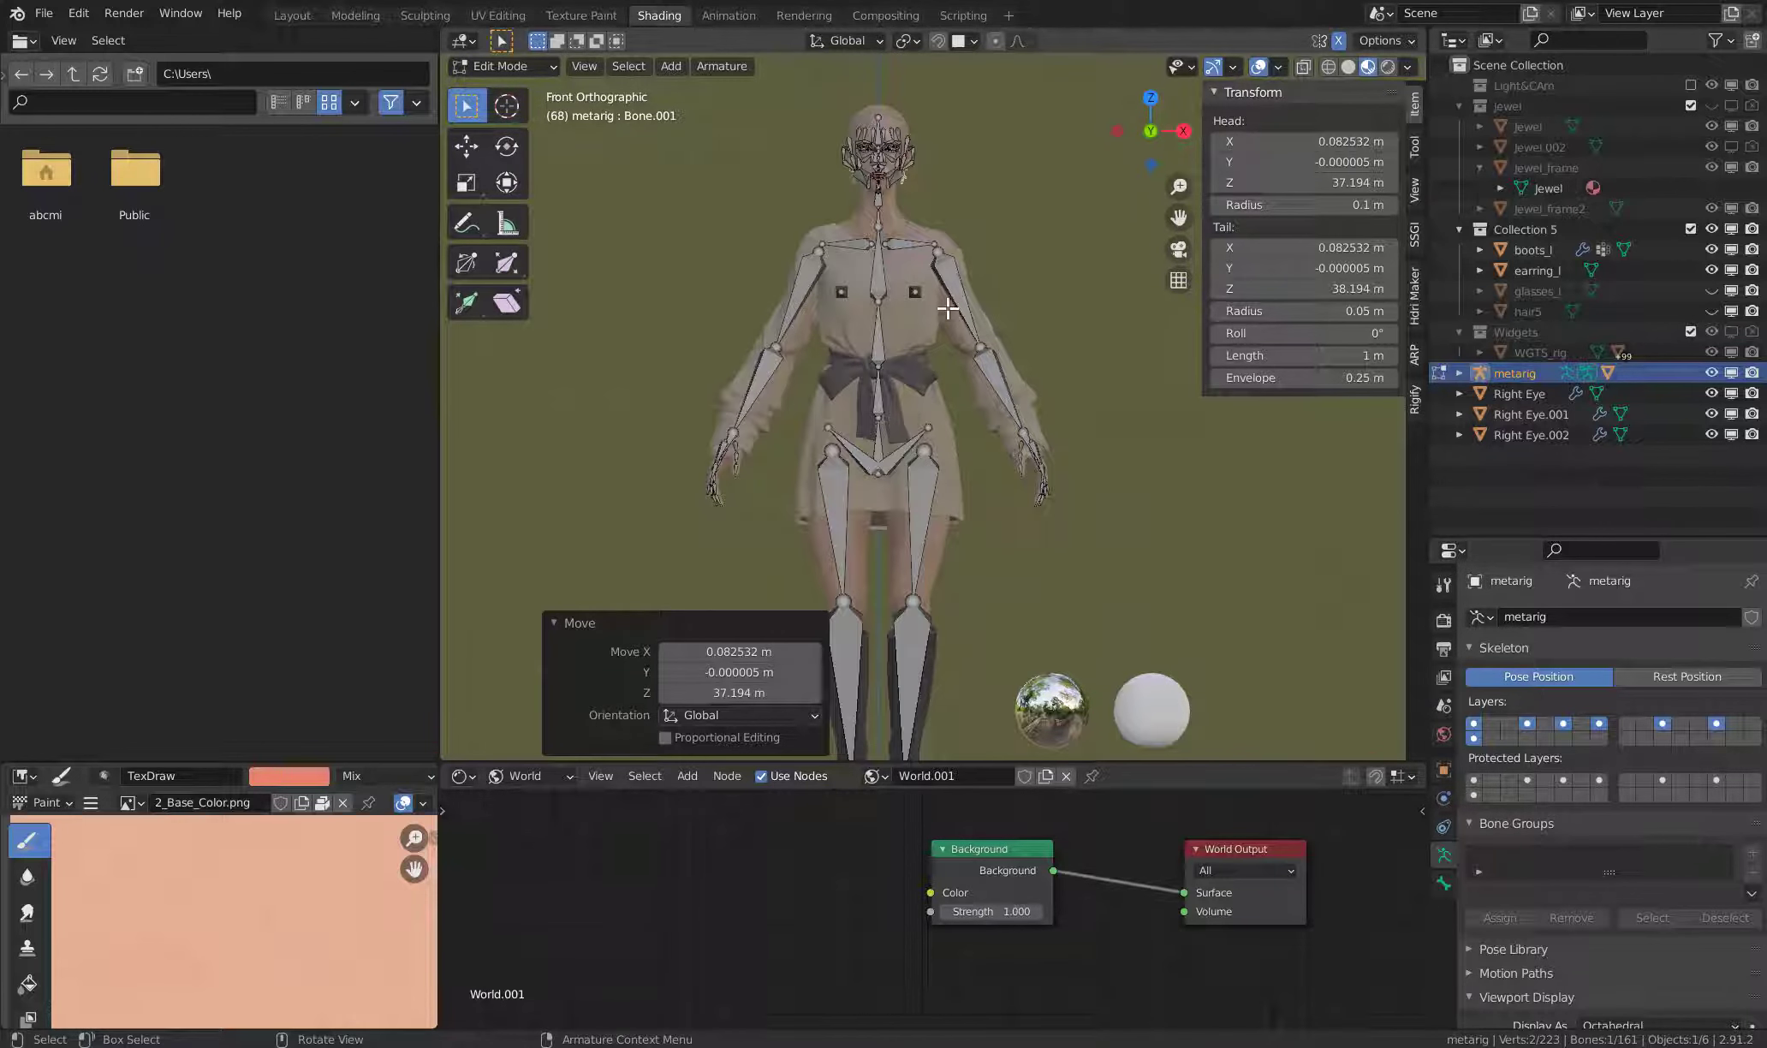
pyautogui.scroll(-3, 984, 403)
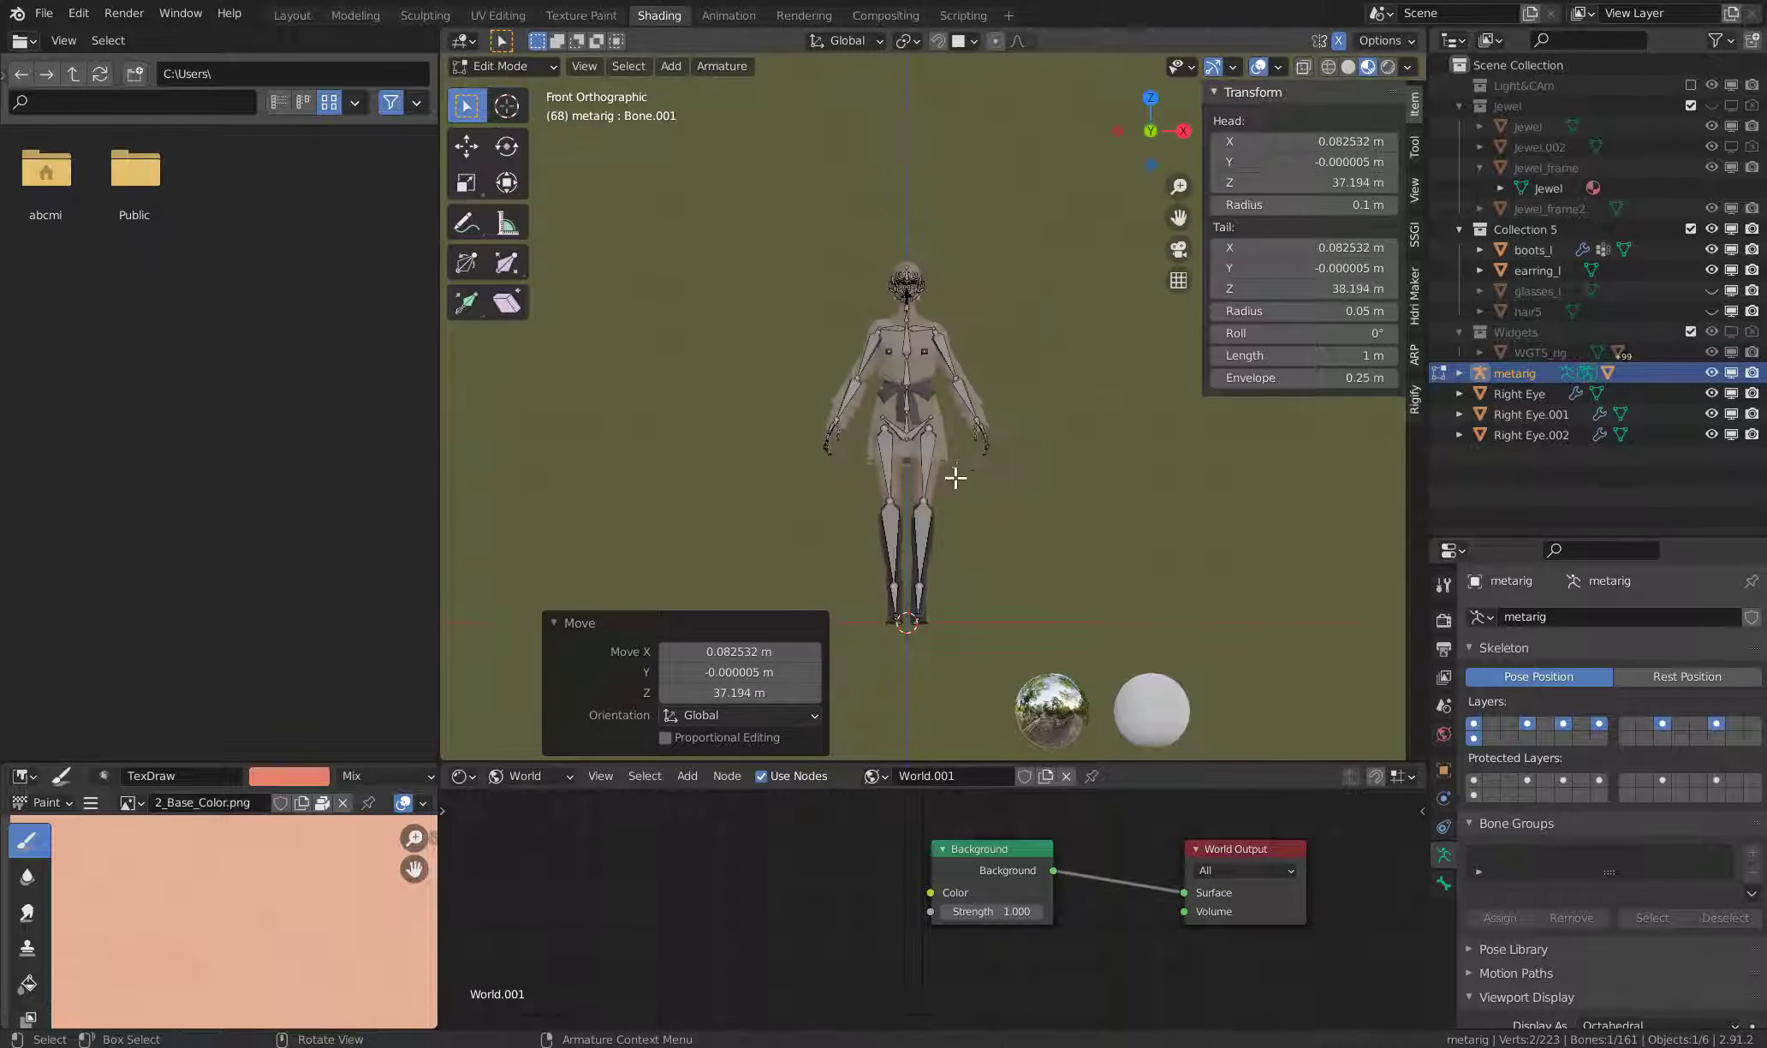
pyautogui.scroll(2, 922, 428)
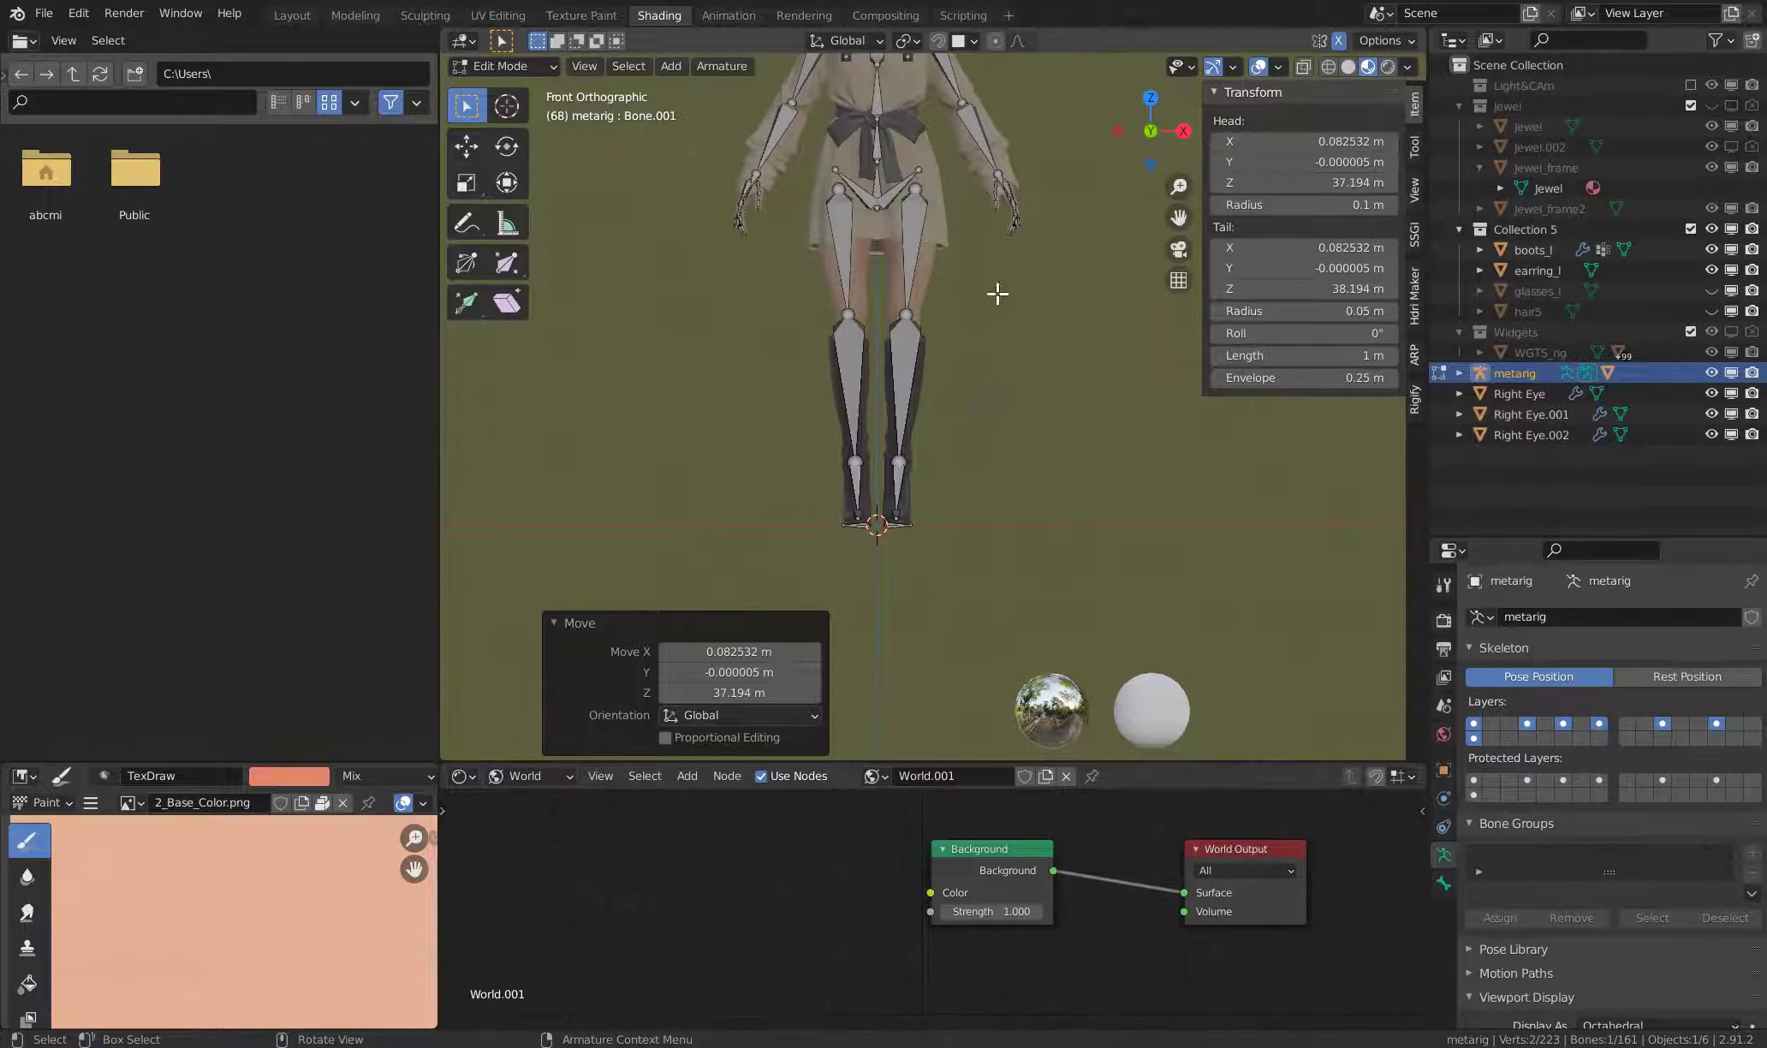
pyautogui.keyDown('shift'); pyautogui.moveTo(994, 288); pyautogui.dragTo(952, 438, button='middle'); pyautogui.keyUp('shift')
pyautogui.press('KP_Decimal')
pyautogui.scroll(-8, 959, 423)
# - Move Bone.001 down to the figure's head height
pyautogui.scroll(-3, 963, 415)
pyautogui.scroll(-3, 963, 412)
pyautogui.press('g')
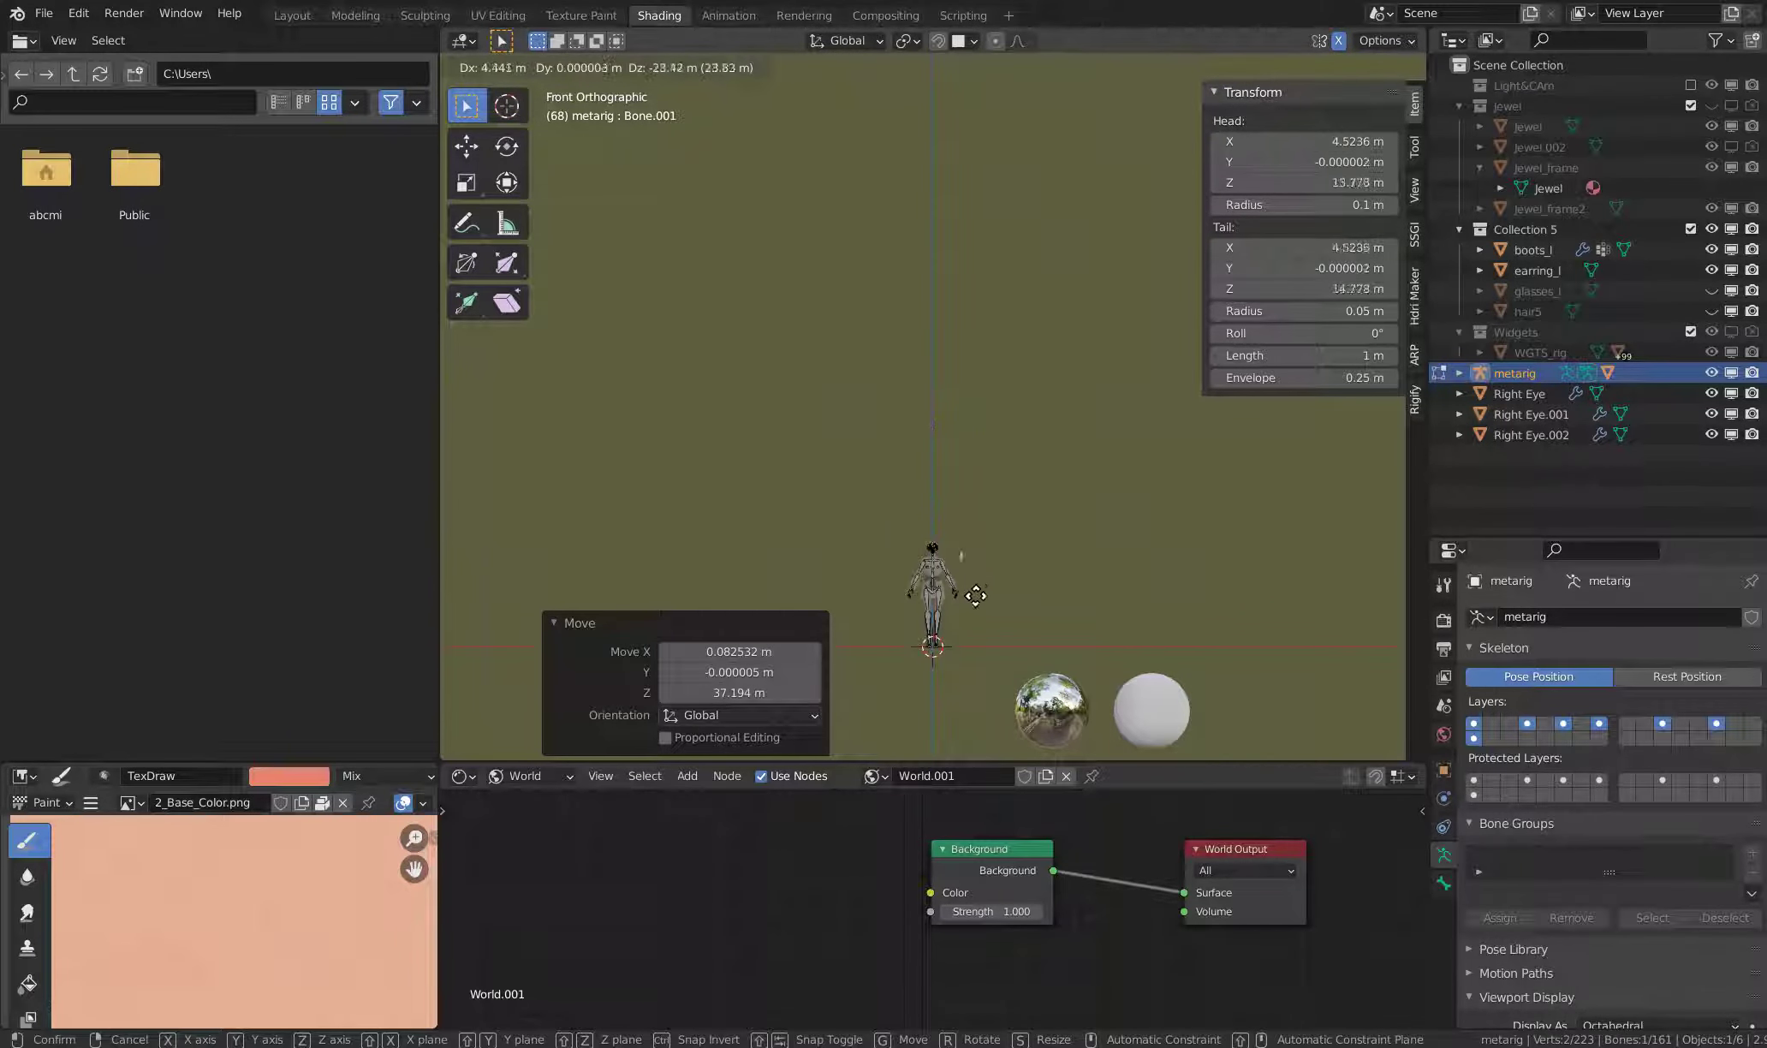
pyautogui.click(959, 565)
pyautogui.scroll(2, 942, 428)
pyautogui.scroll(1, 940, 297)
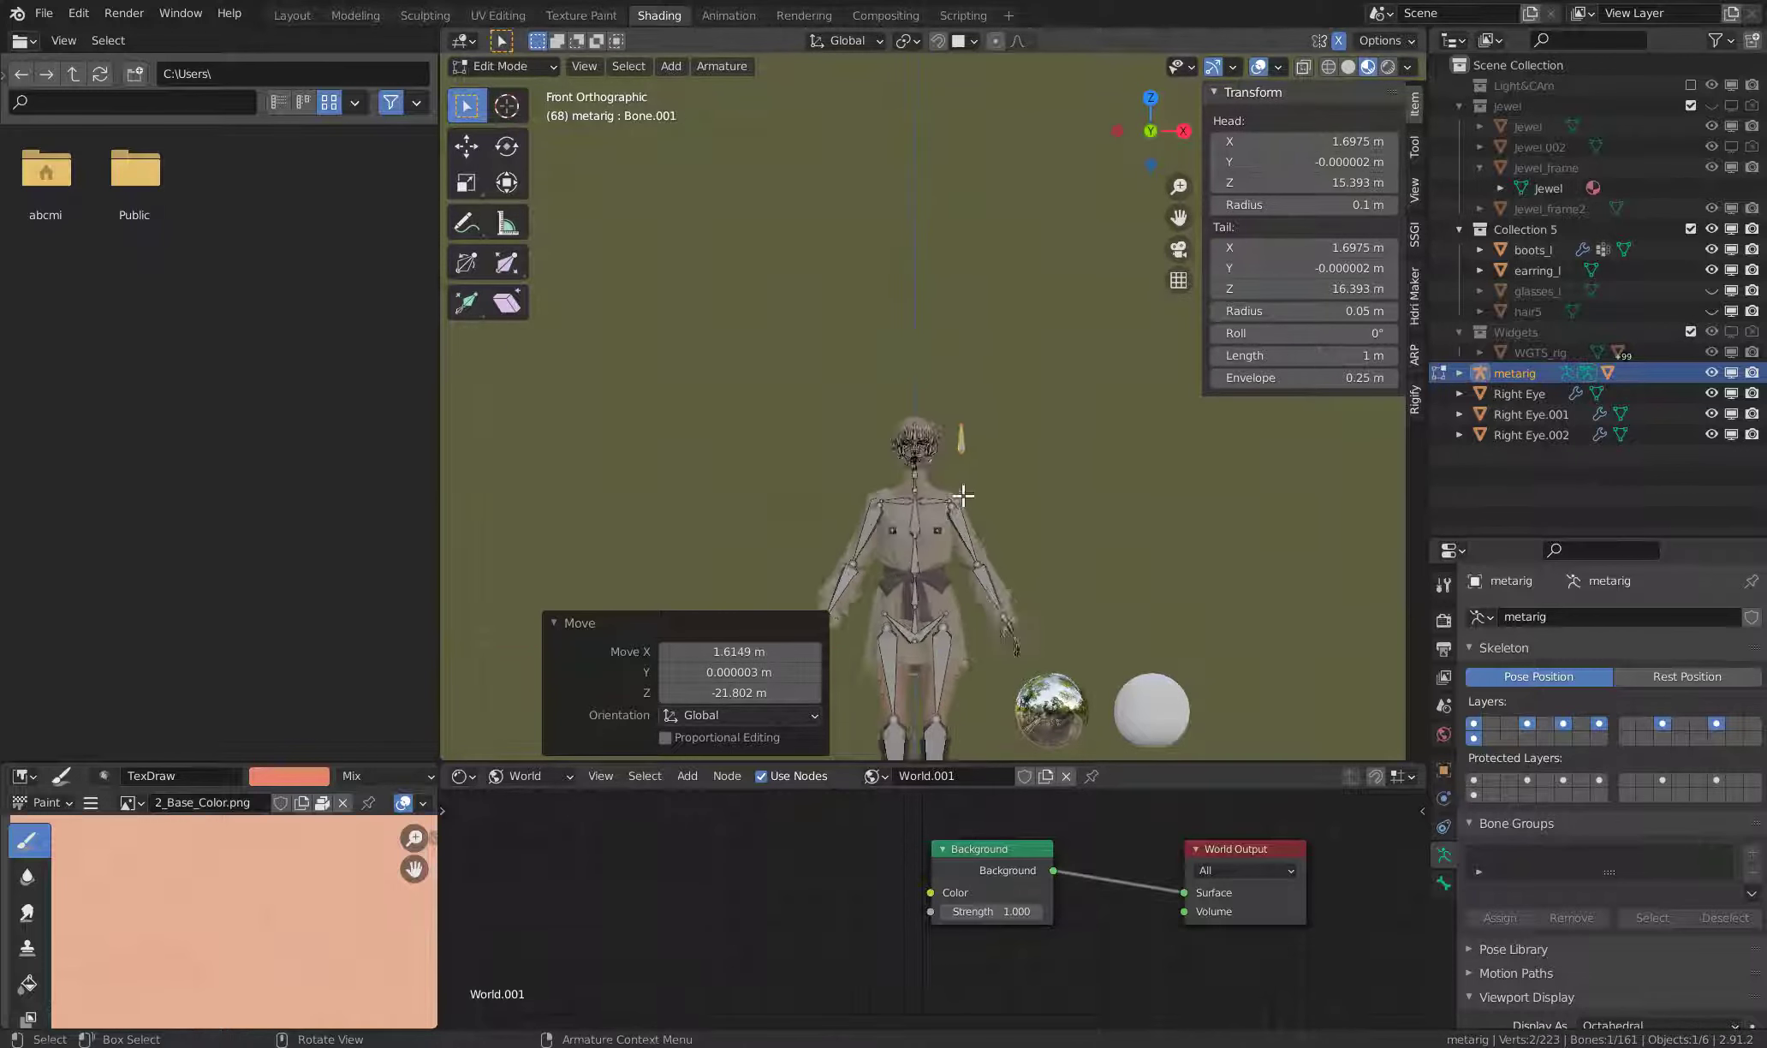
pyautogui.scroll(1, 940, 308)
pyautogui.scroll(2, 938, 365)
pyautogui.scroll(2, 976, 349)
pyautogui.scroll(2, 976, 349)
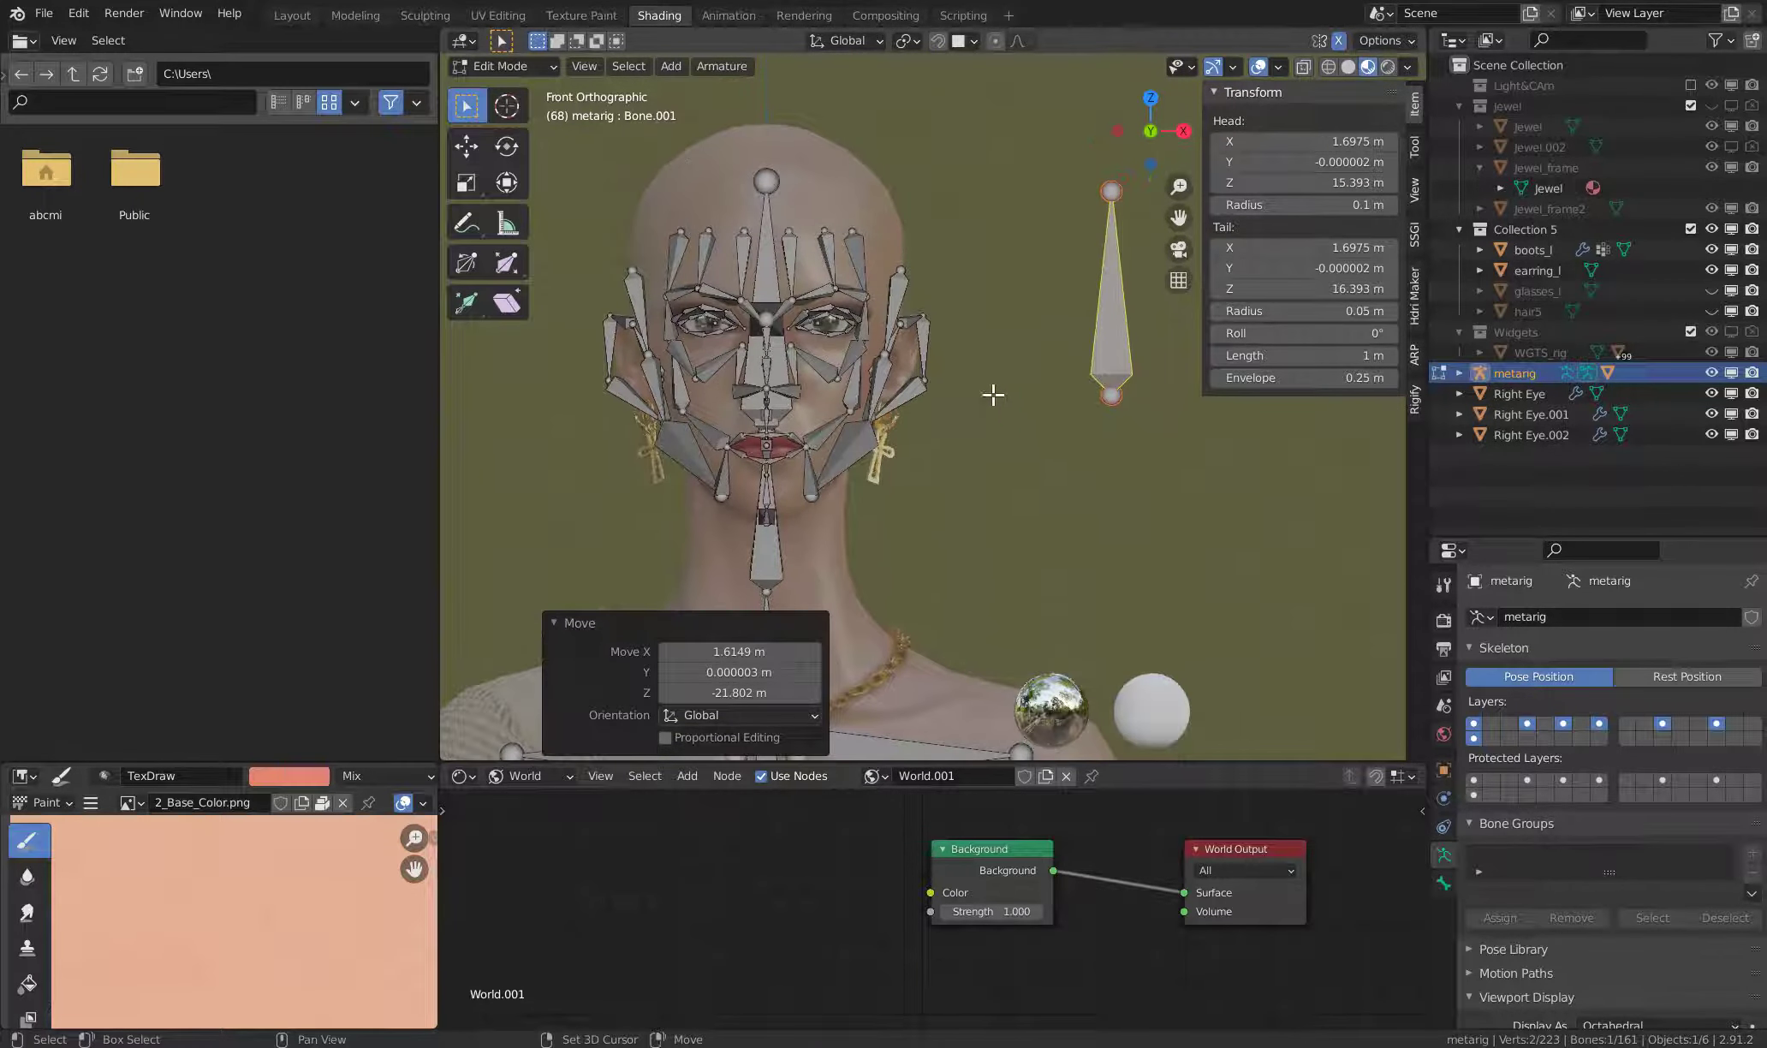
pyautogui.scroll(2, 998, 350)
pyautogui.scroll(1, 1010, 360)
# - Place Bone.001 at the earring beside the ear, scaled down to about 0.366 m
pyautogui.press('g')
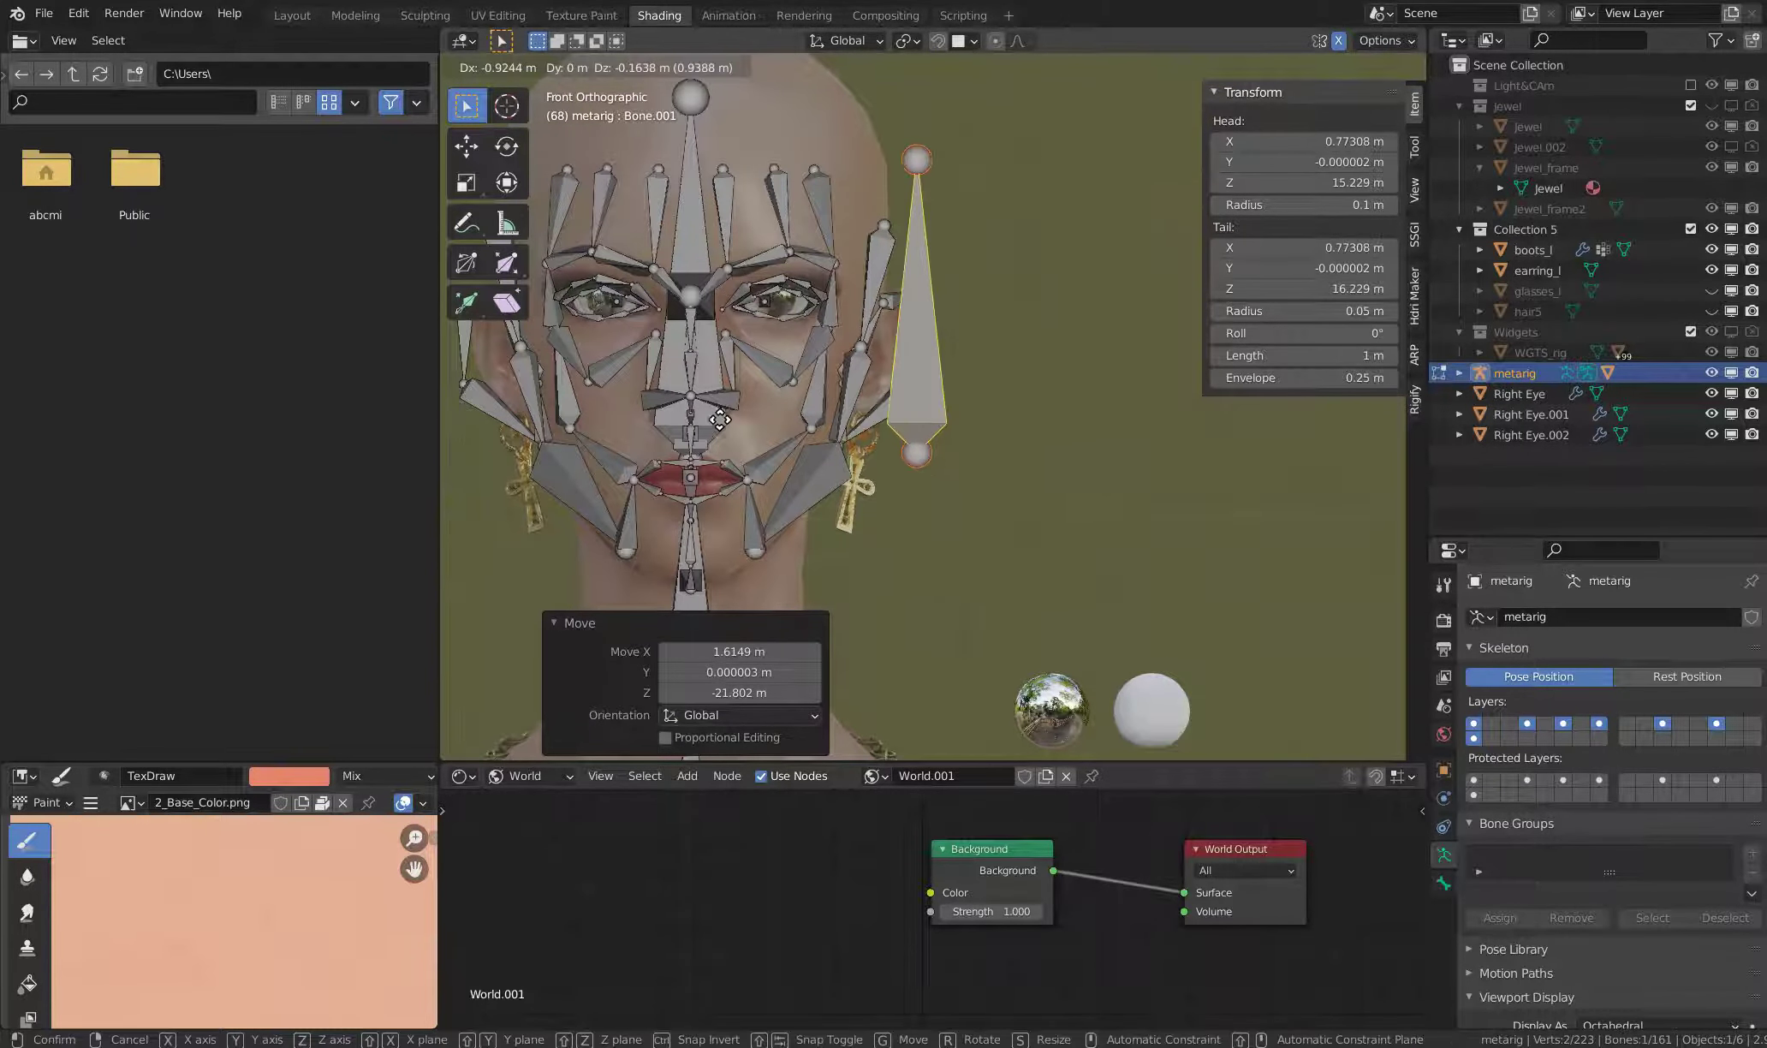
pyautogui.click(633, 449)
pyautogui.scroll(2, 936, 282)
pyautogui.press('s')
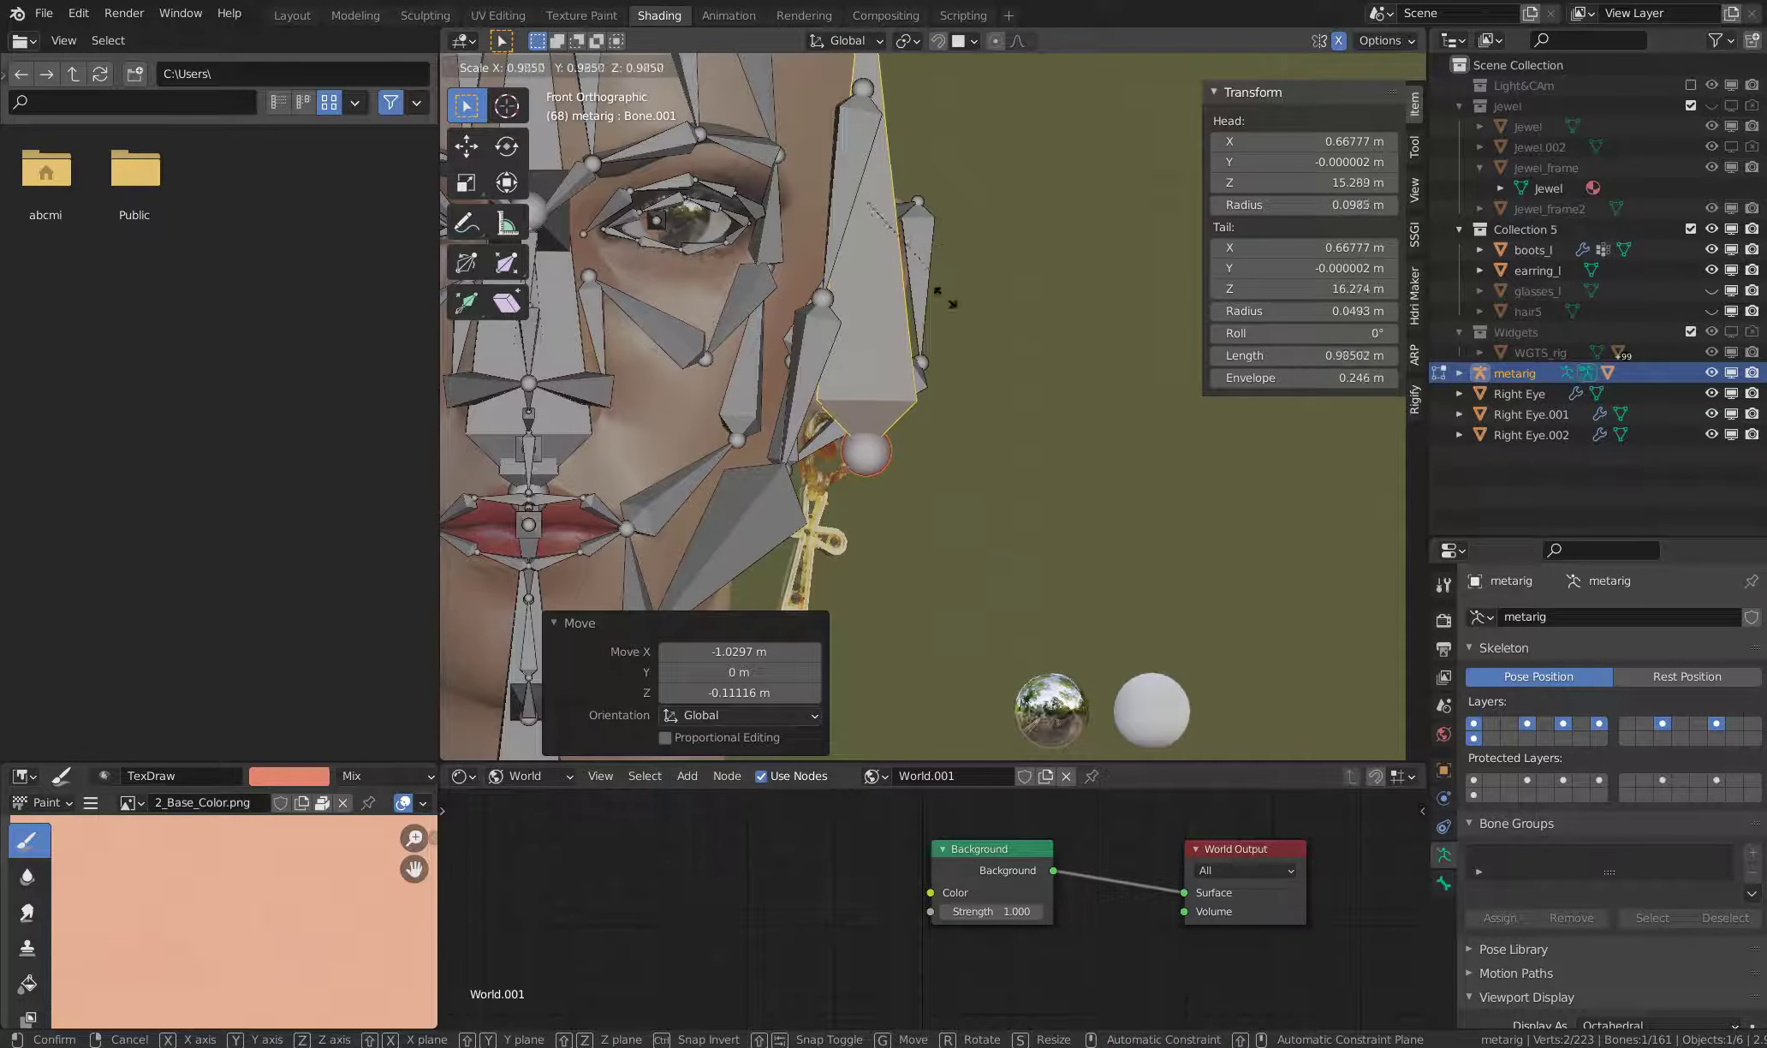
pyautogui.click(890, 255)
pyautogui.press('g')
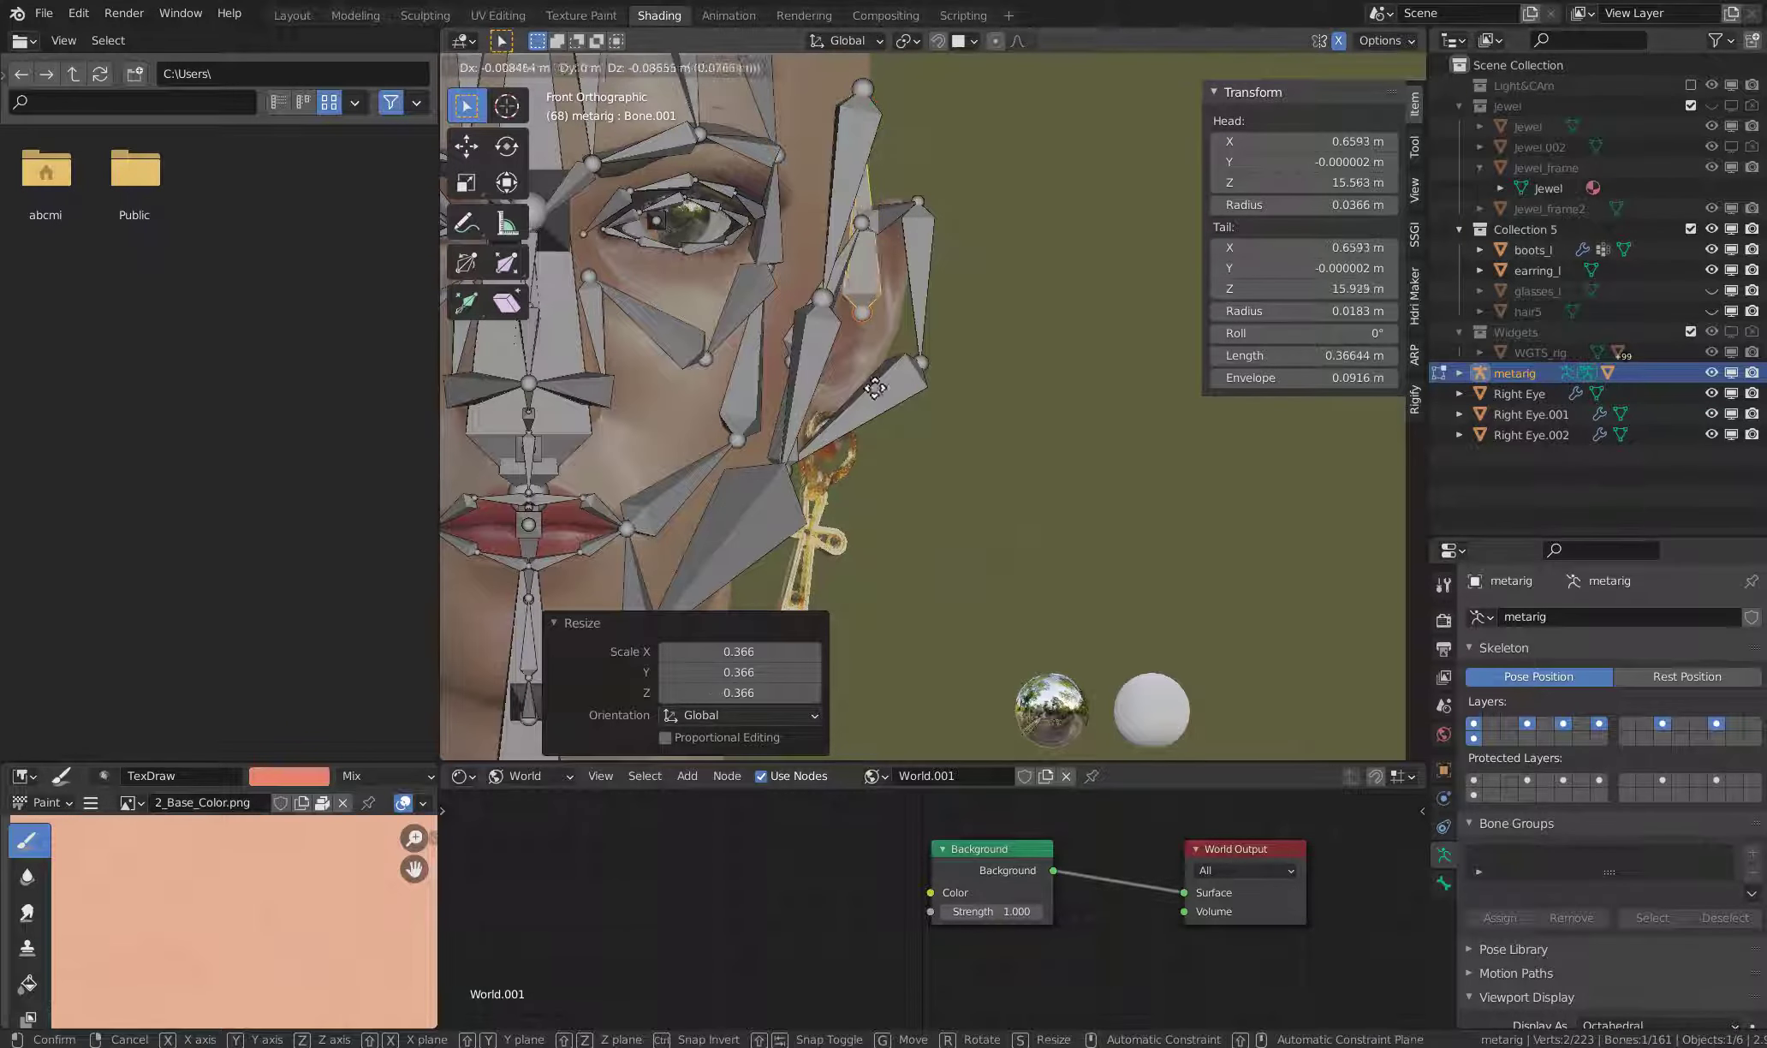
pyautogui.click(852, 445)
# - Orbit to check the bone placement, select its tail, and return to front orthographic view
pyautogui.scroll(1, 930, 368)
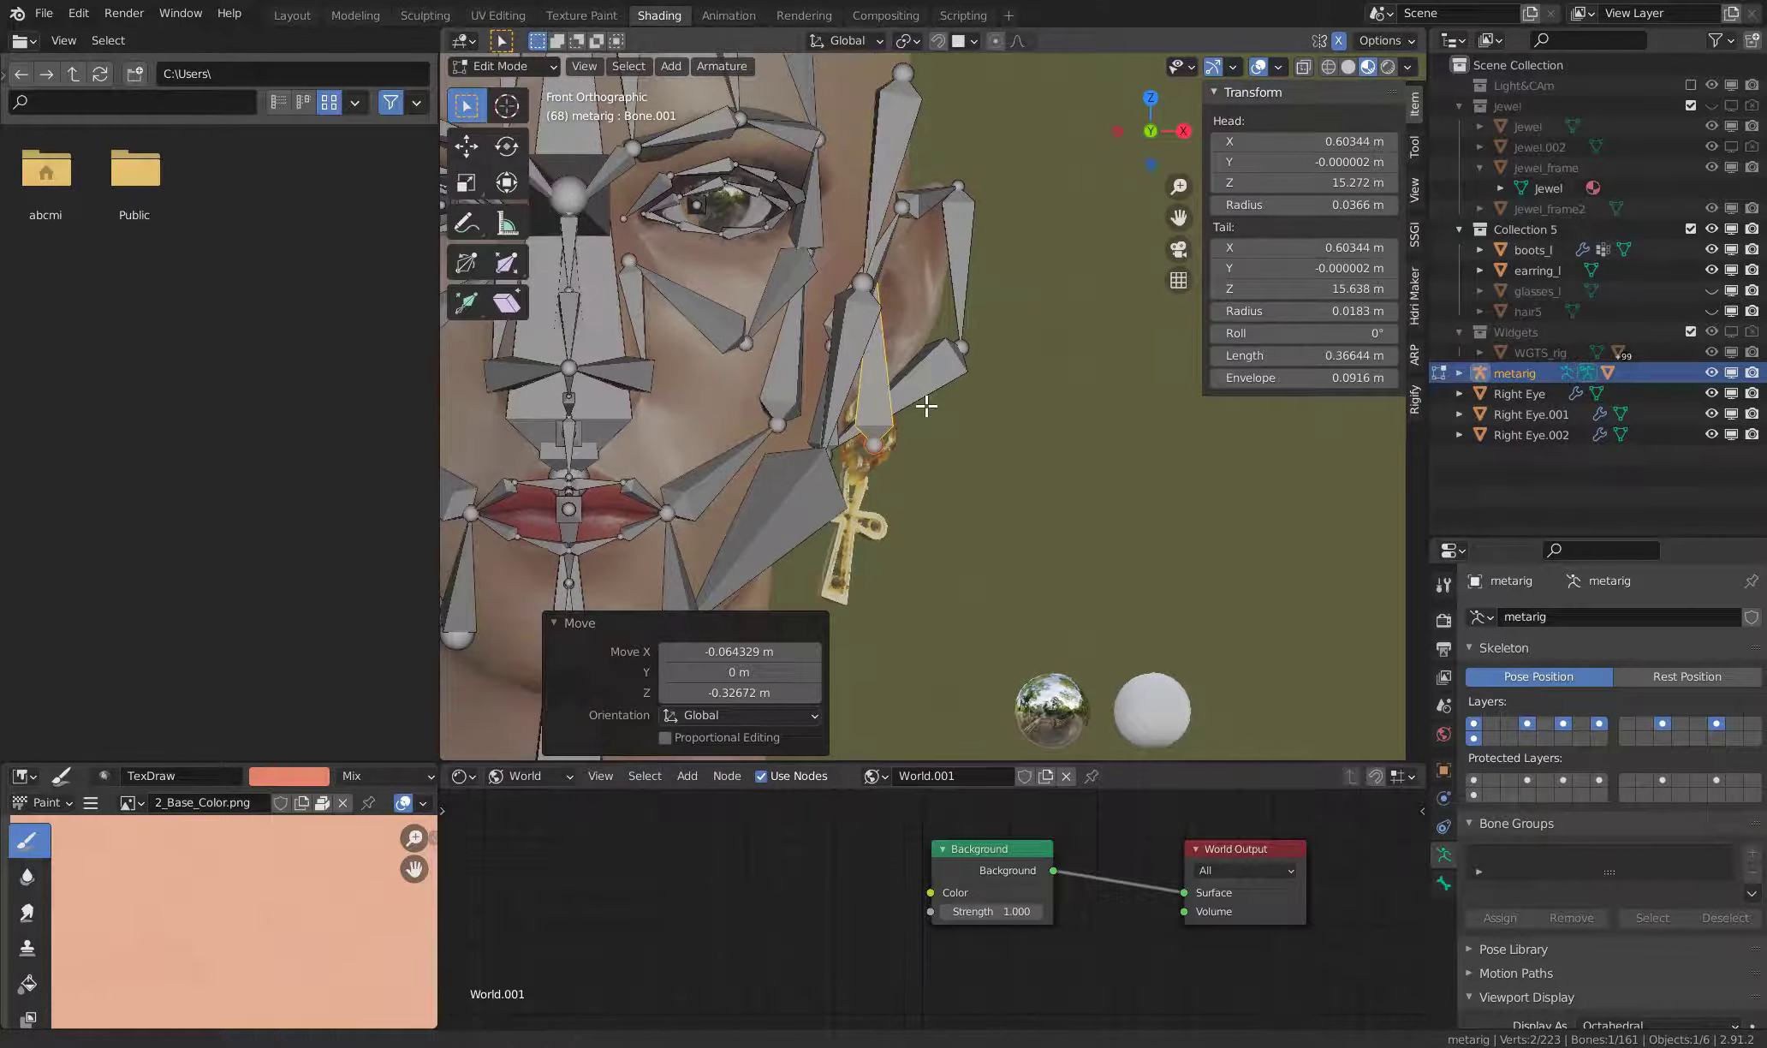
pyautogui.moveTo(915, 318); pyautogui.dragTo(1010, 344, button='middle')
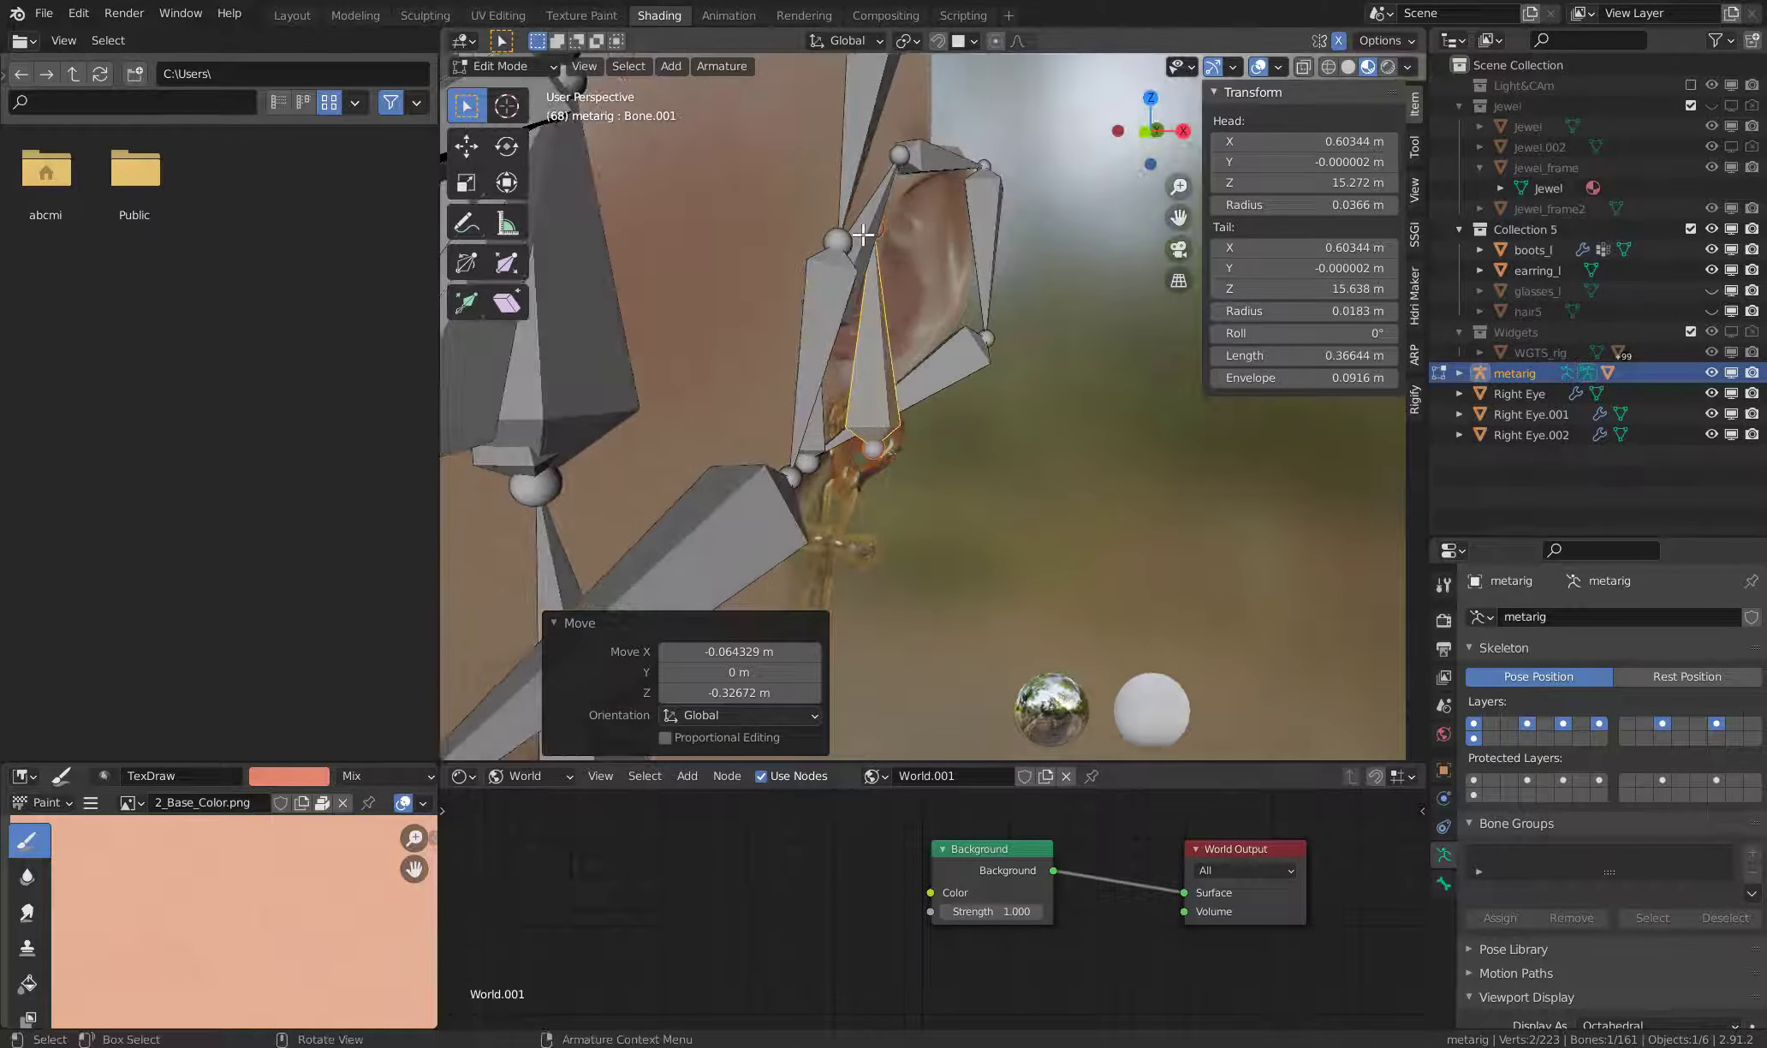
pyautogui.click(887, 227)
pyautogui.press('KP_1')
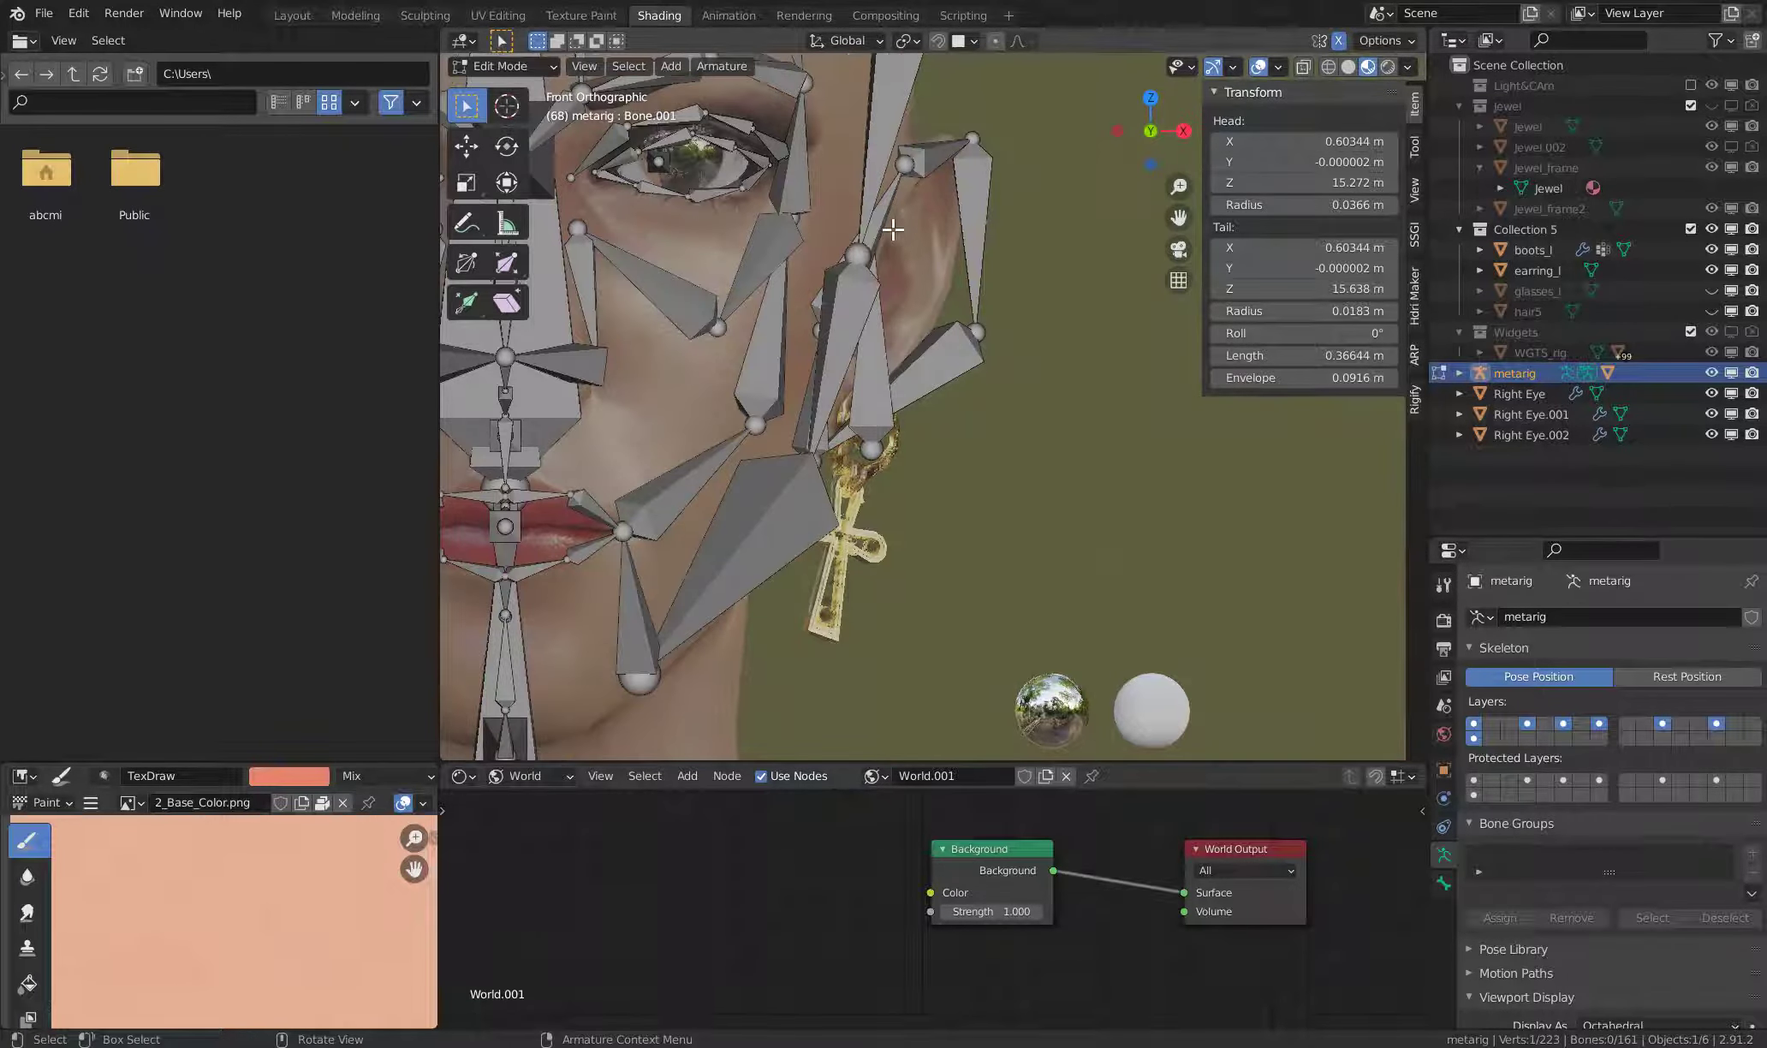
# - Drop the bone's tail straight down along Z so it runs along the ankh pendant
pyautogui.keyDown('shift'); pyautogui.scroll(-2, 895, 239); pyautogui.keyUp('shift')
pyautogui.press('g')
pyautogui.press('z')
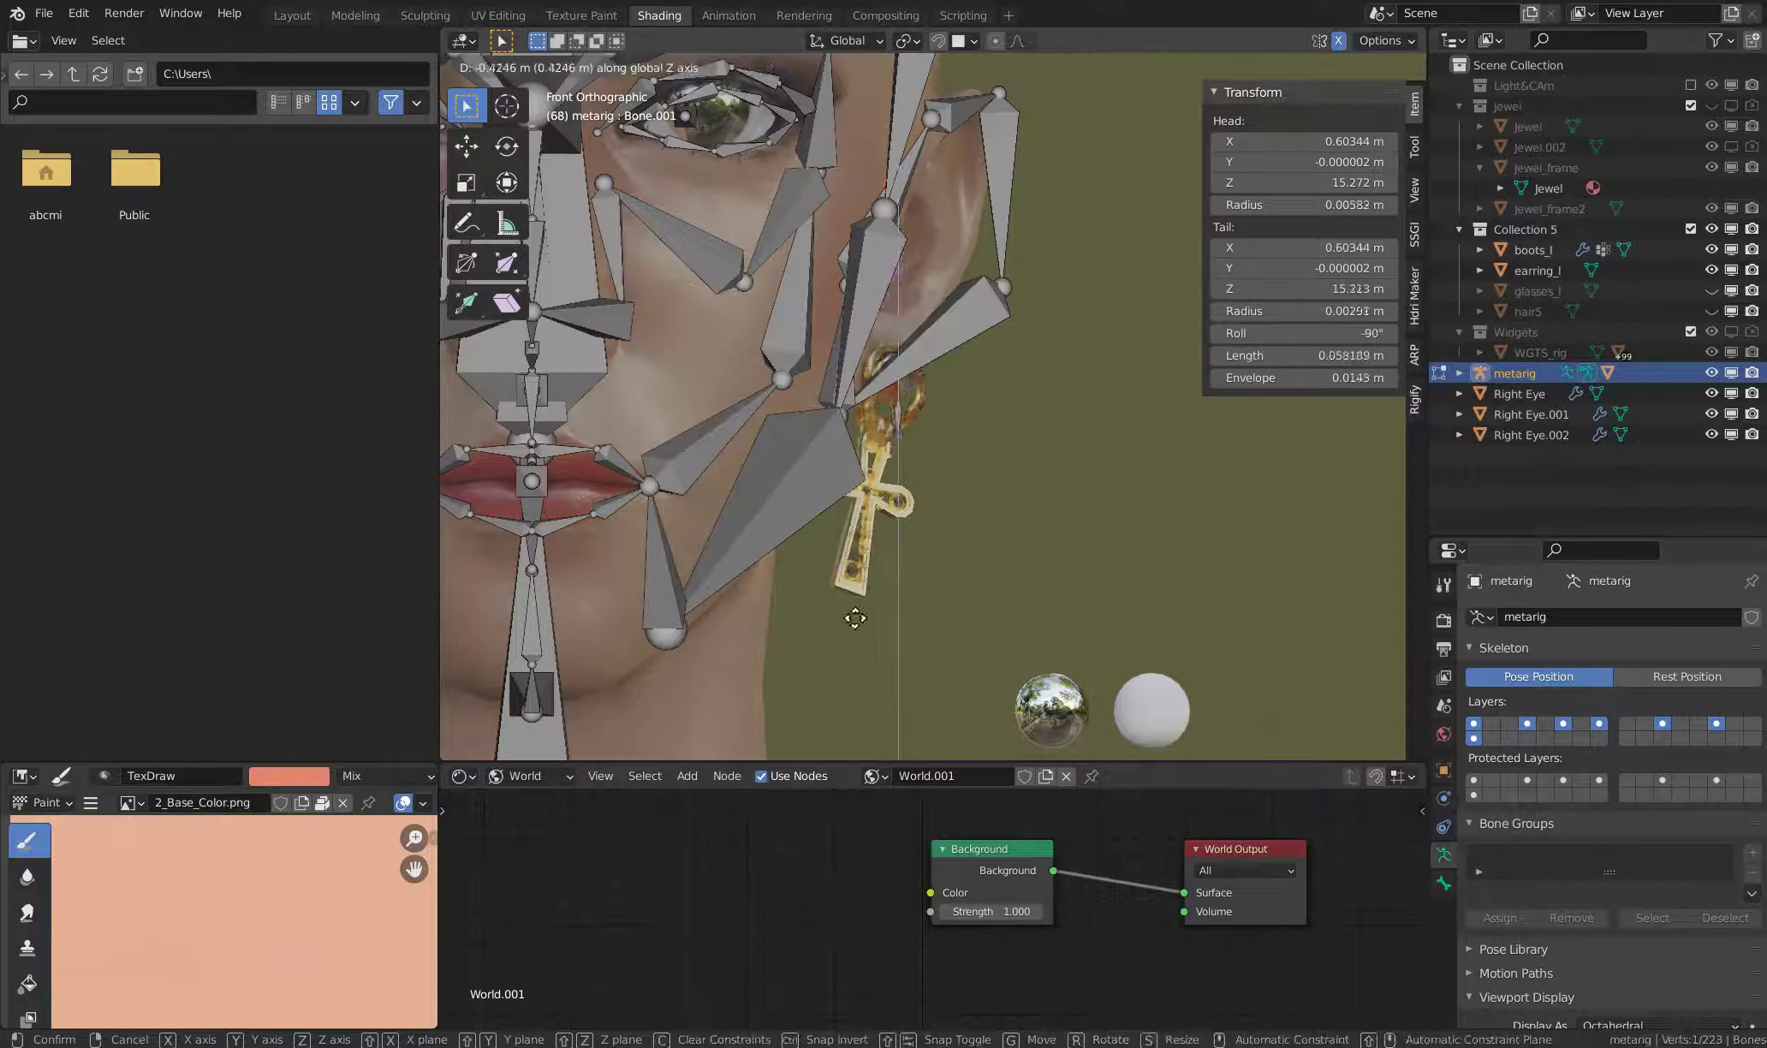
pyautogui.click(870, 724)
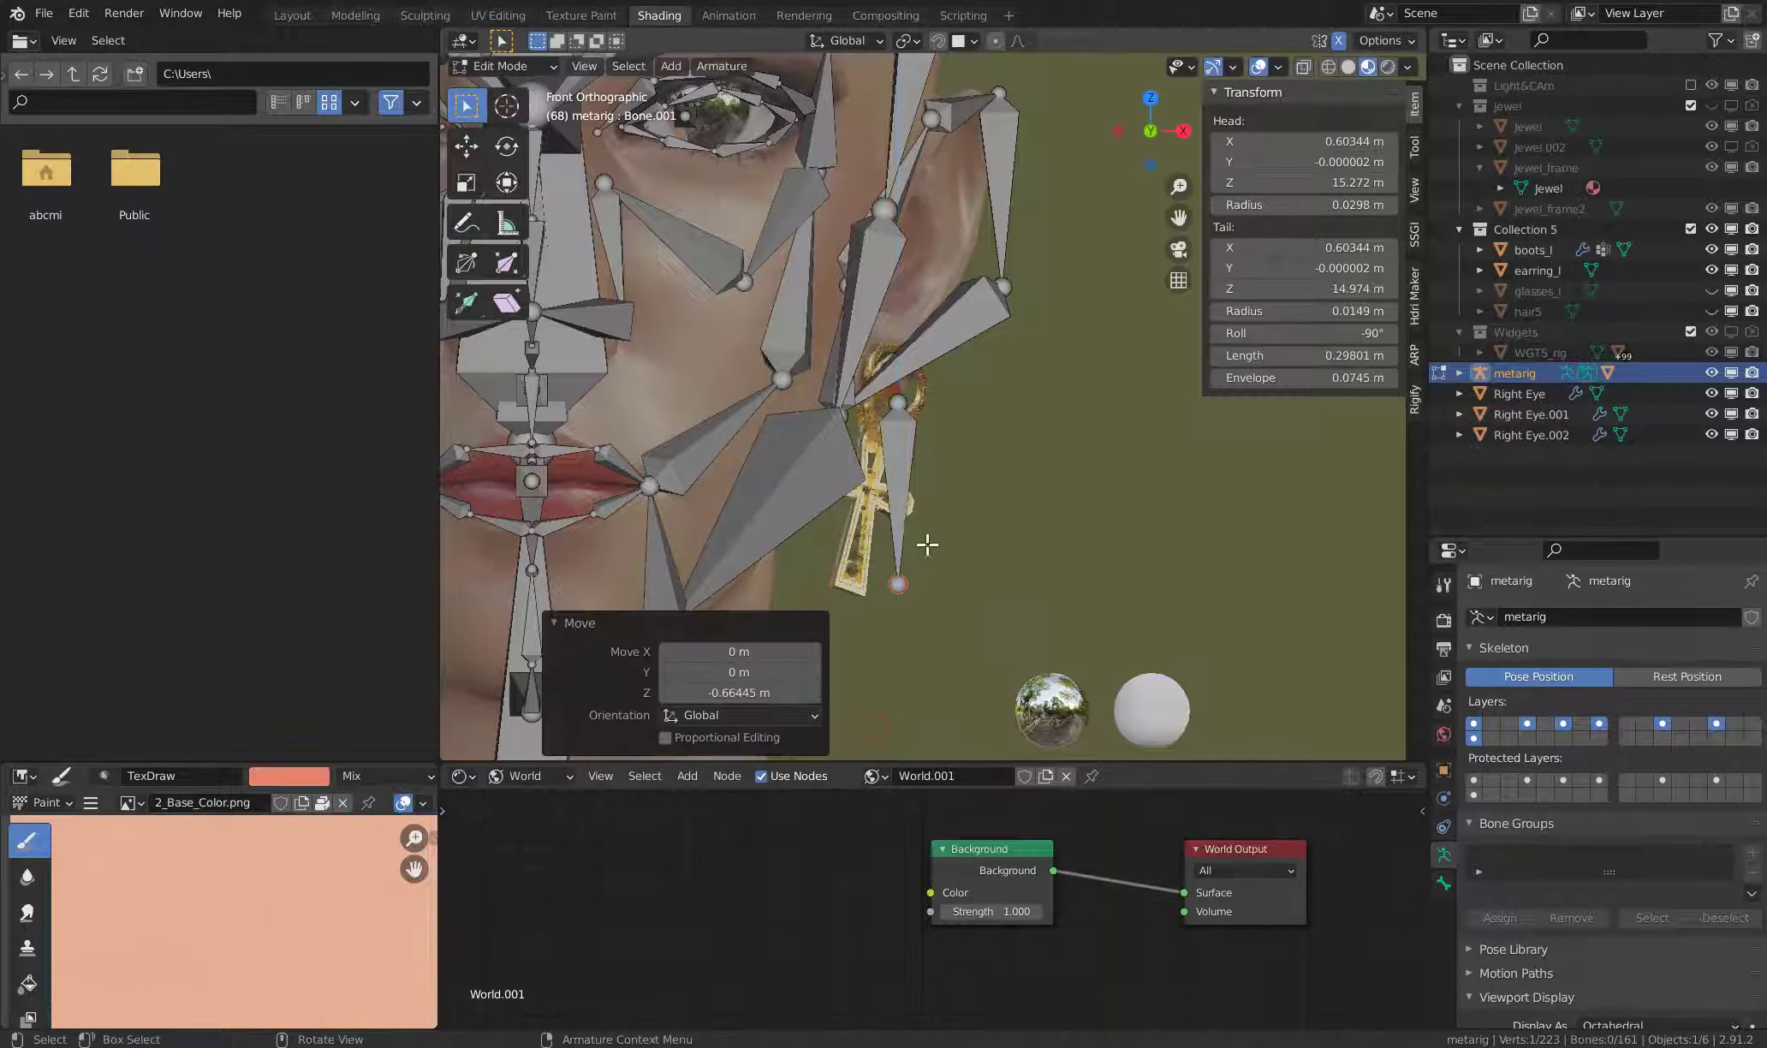
pyautogui.scroll(1, 941, 445)
pyautogui.scroll(2, 948, 342)
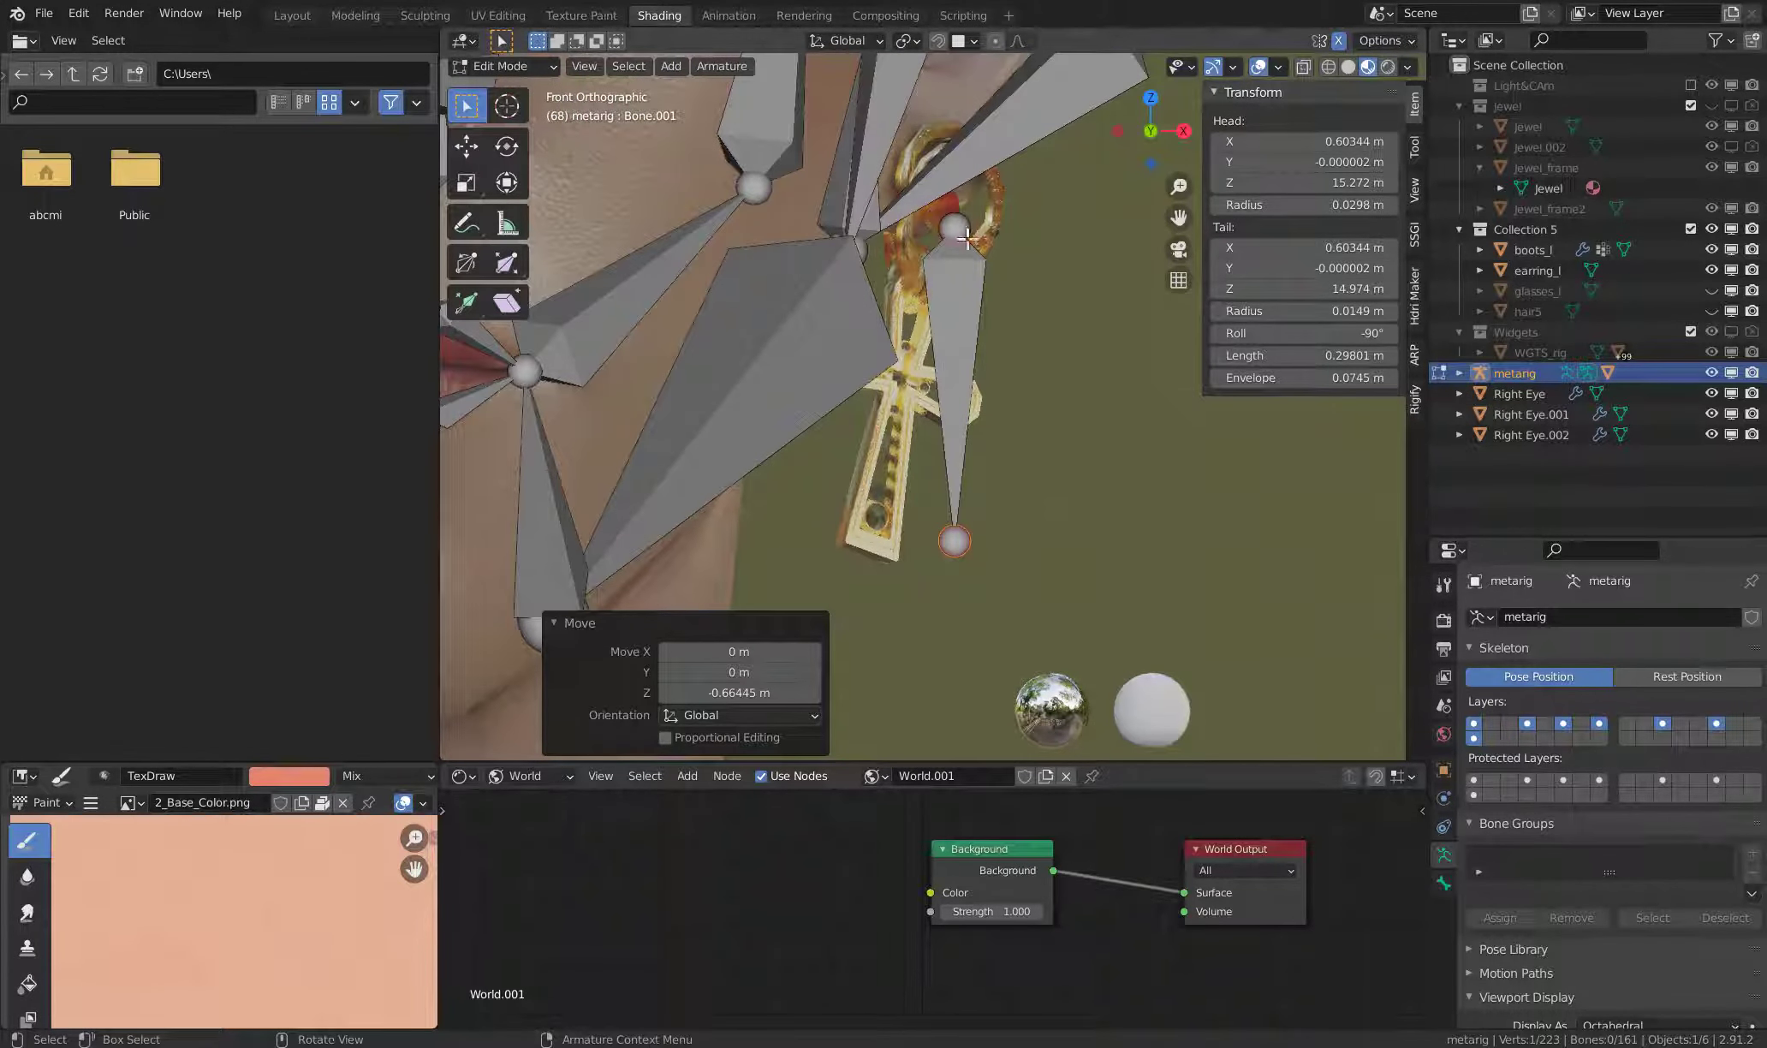
# - Shift the whole bone to line up over the ankh and show its bone properties
pyautogui.click(955, 227)
pyautogui.moveTo(965, 328)
pyautogui.mouseDown()
pyautogui.moveTo(1000, 365)
pyautogui.moveTo(950, 366)
pyautogui.moveTo(950, 329)
pyautogui.mouseUp()
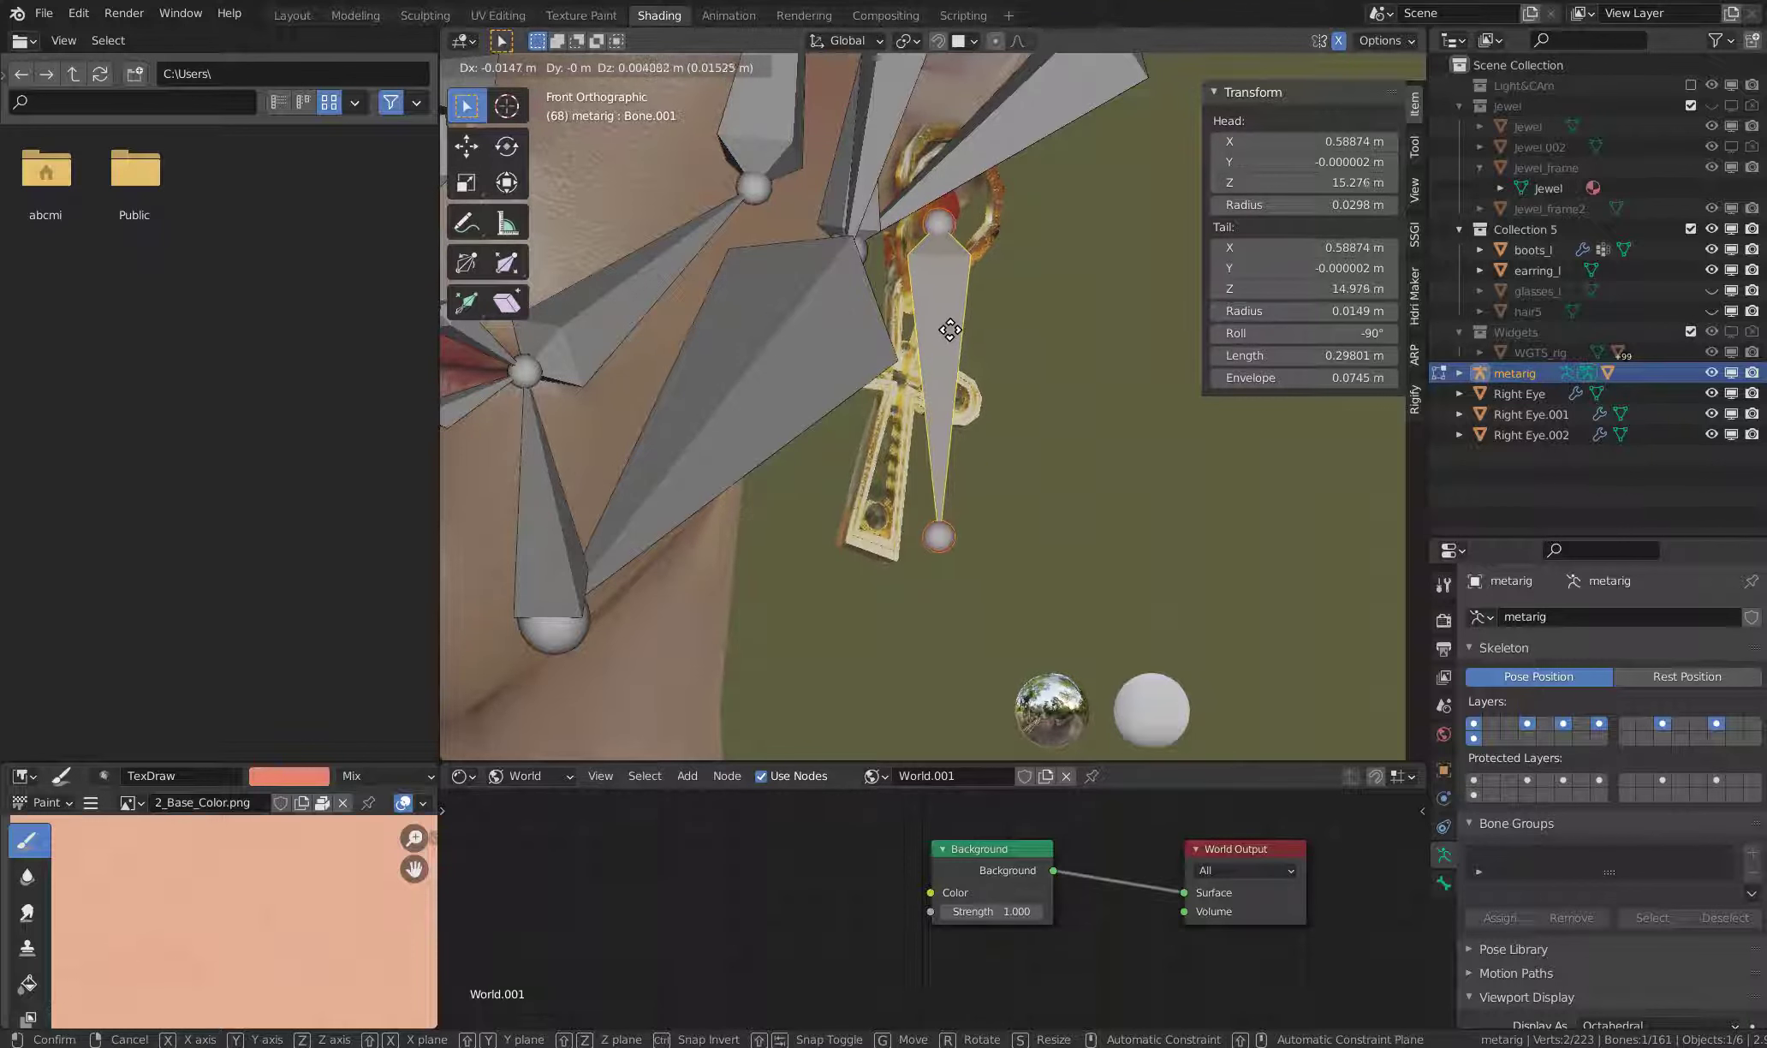
pyautogui.moveTo(950, 330); pyautogui.dragTo(948, 325)
pyautogui.scroll(-1, 968, 377)
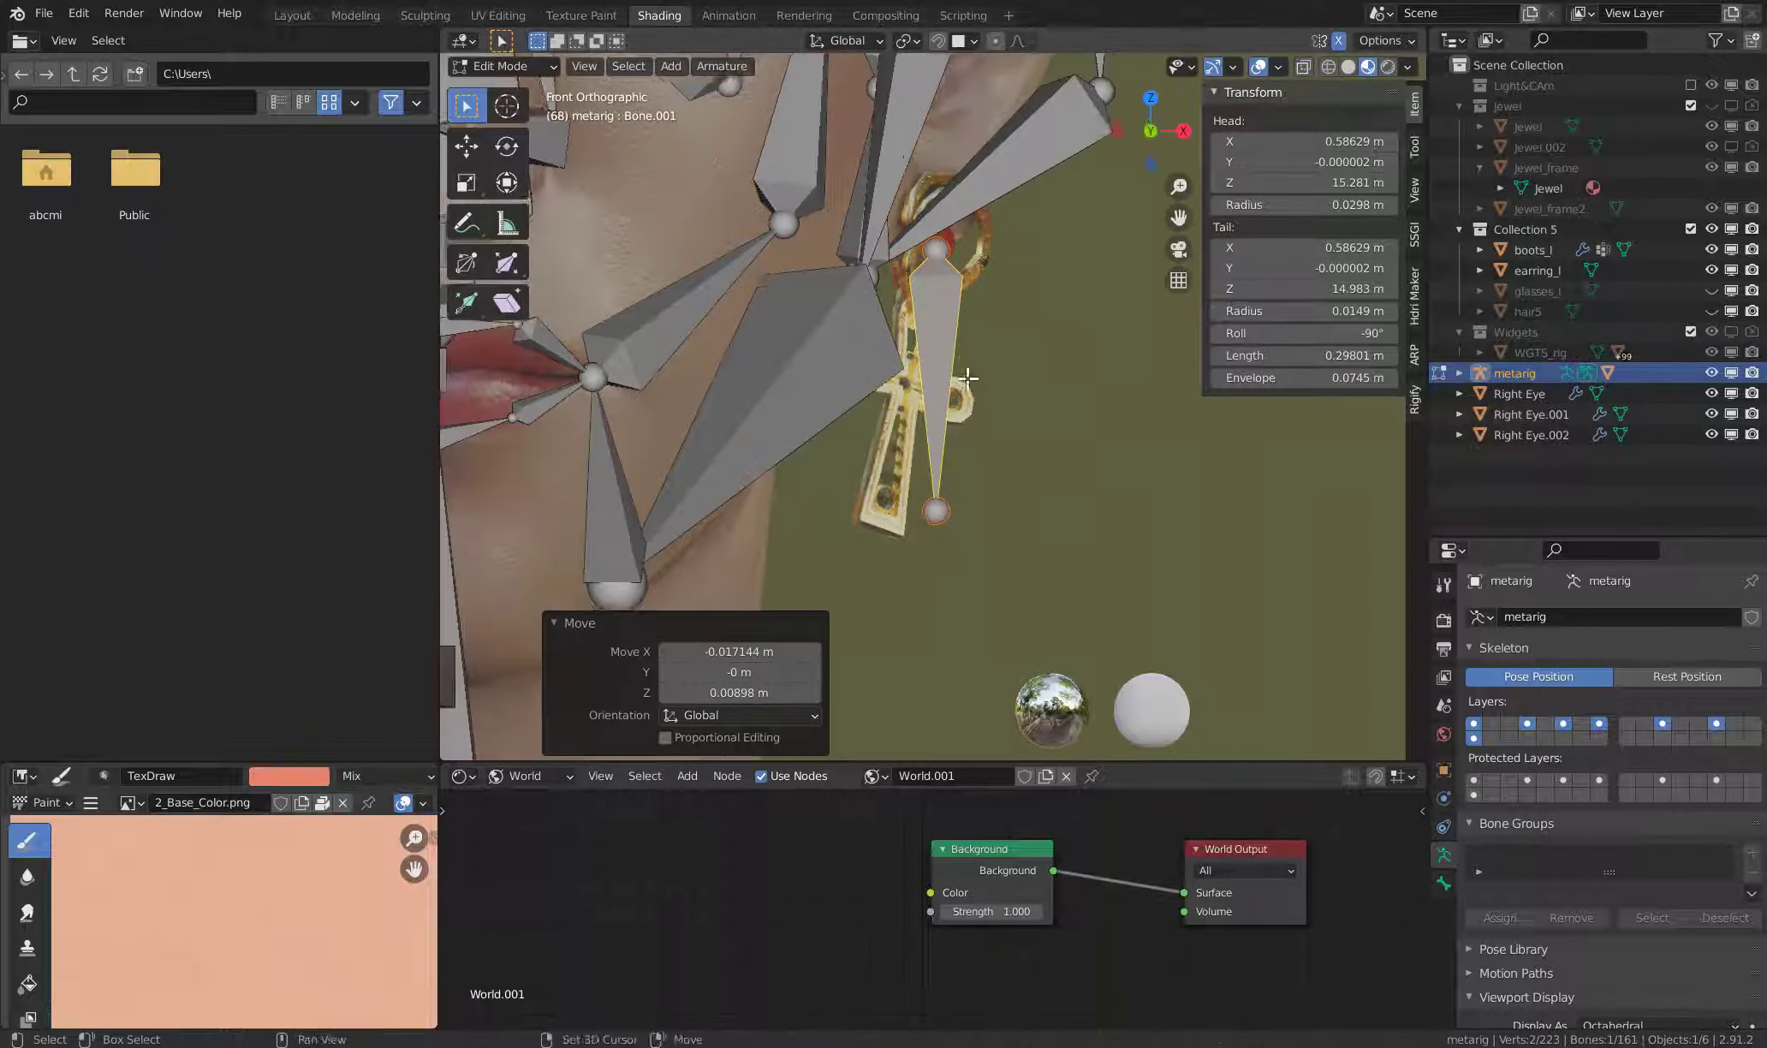
pyautogui.keyDown('shift'); pyautogui.scroll(2, 968, 377); pyautogui.keyUp('shift')
pyautogui.click(951, 386)
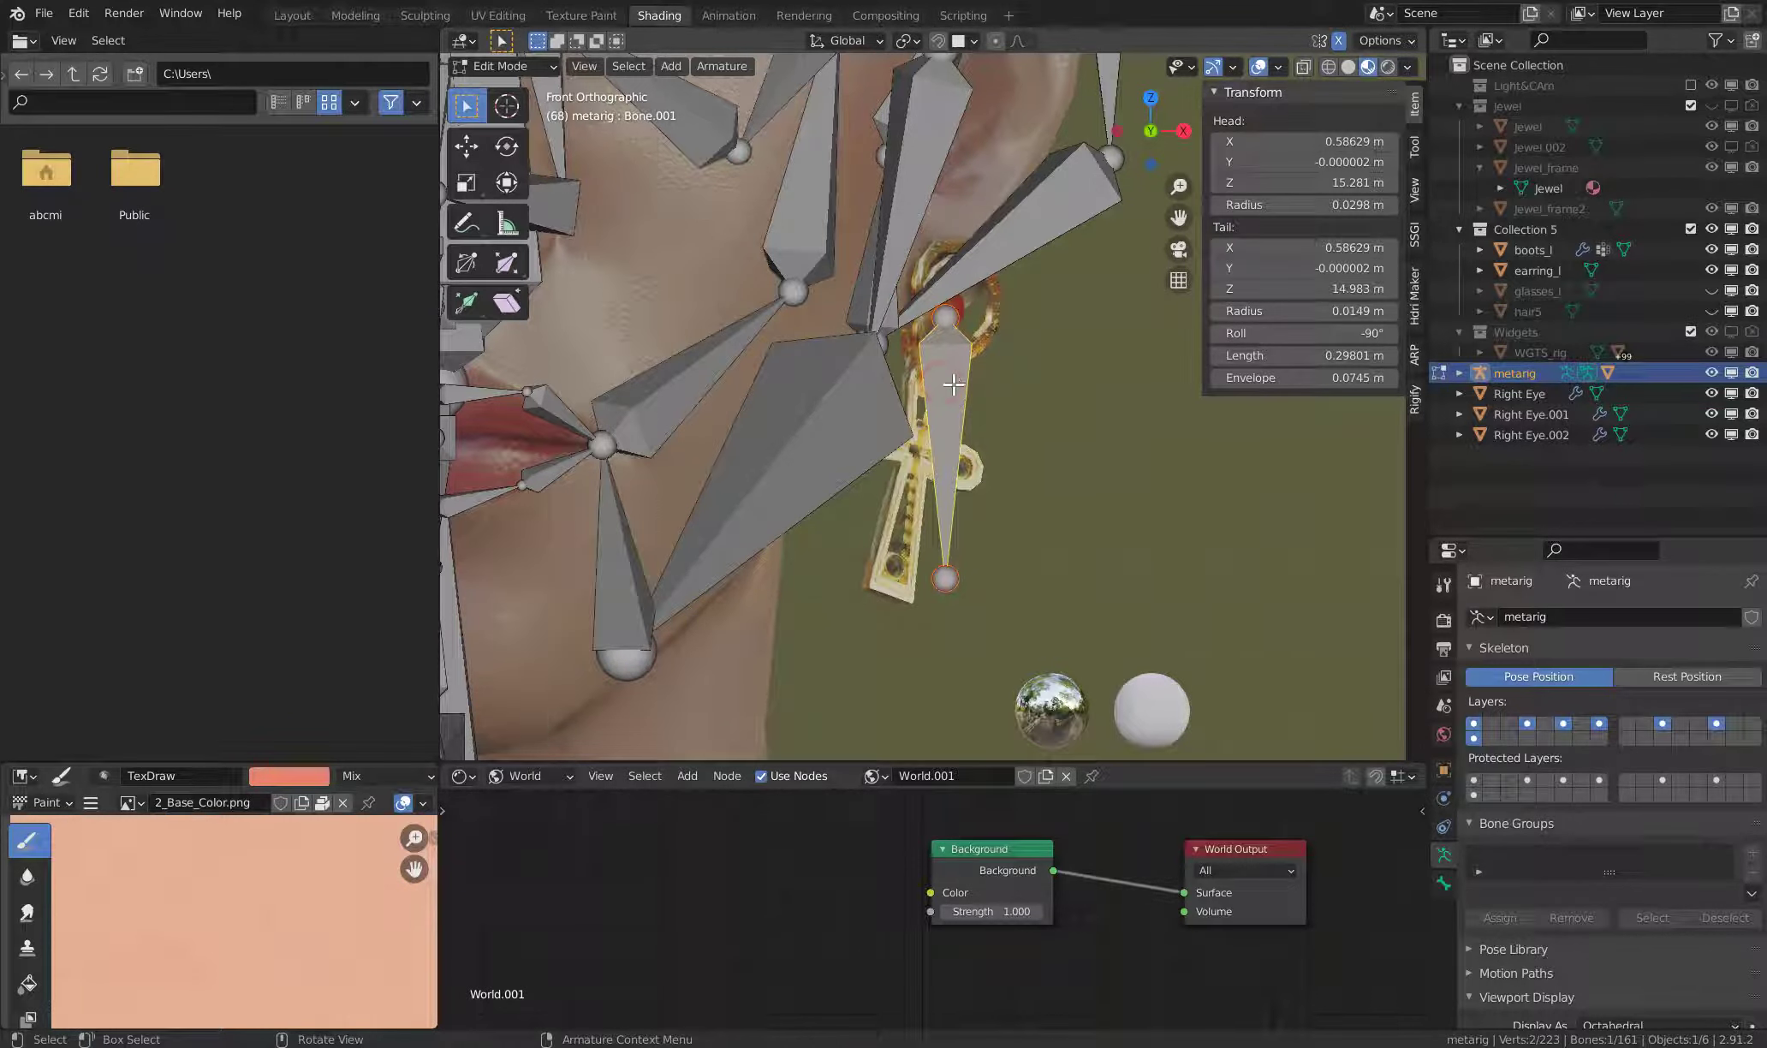
pyautogui.keyDown('shift'); pyautogui.scroll(-2, 1033, 375); pyautogui.keyUp('shift')
pyautogui.keyDown('ctrl'); pyautogui.scroll(-1, 985, 360); pyautogui.keyUp('ctrl')
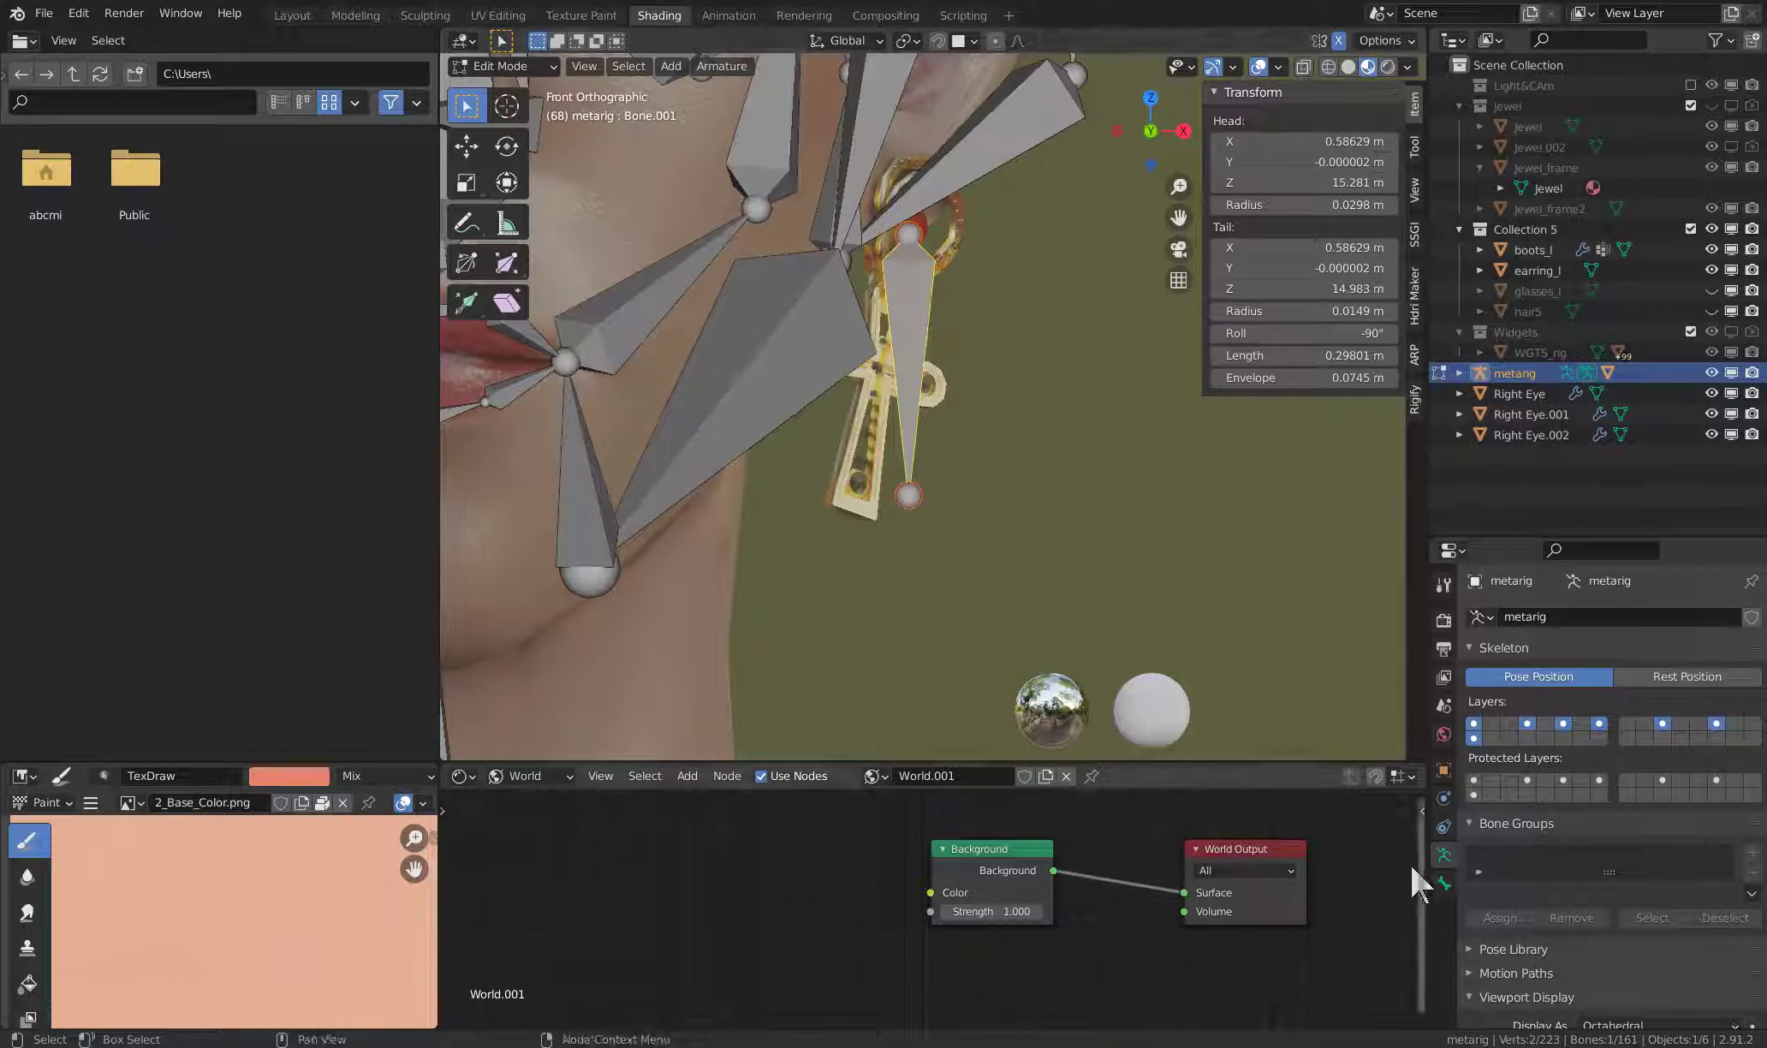
pyautogui.click(1443, 883)
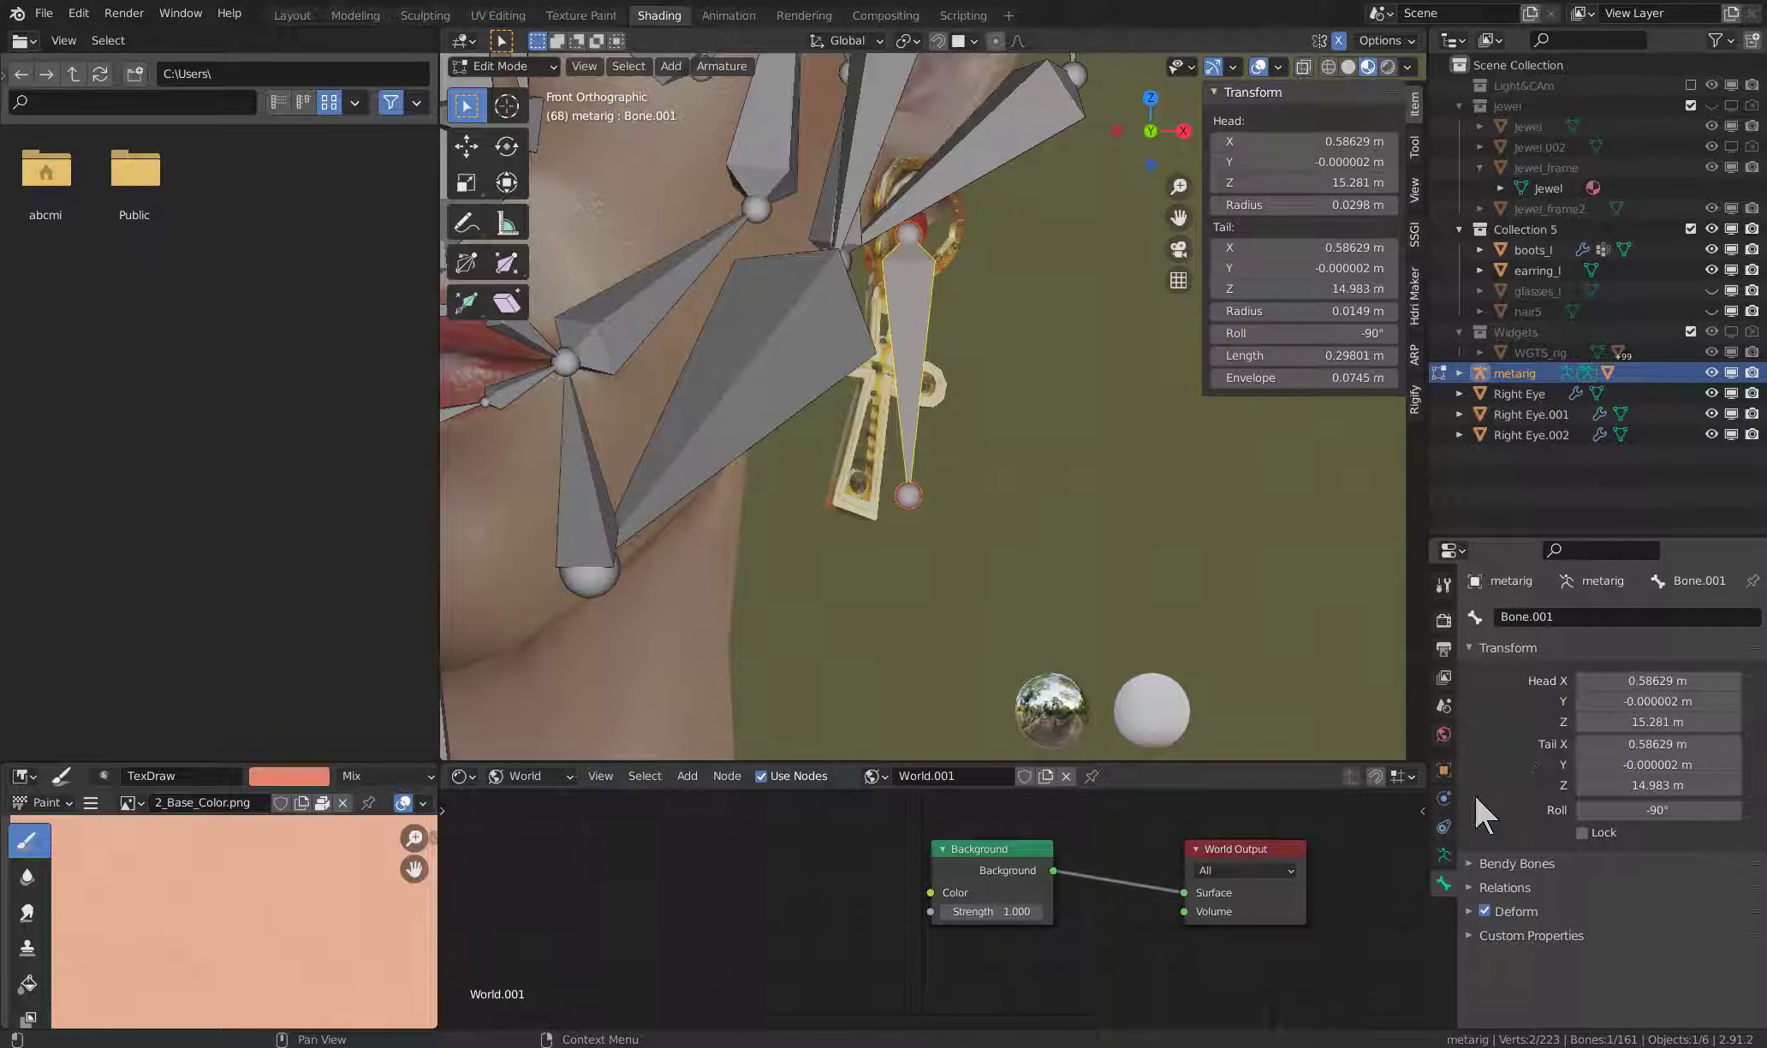
# - Switch the metarig to Pose Mode, reselect the earring bone, and show its Bone properties
pyautogui.click(1443, 851)
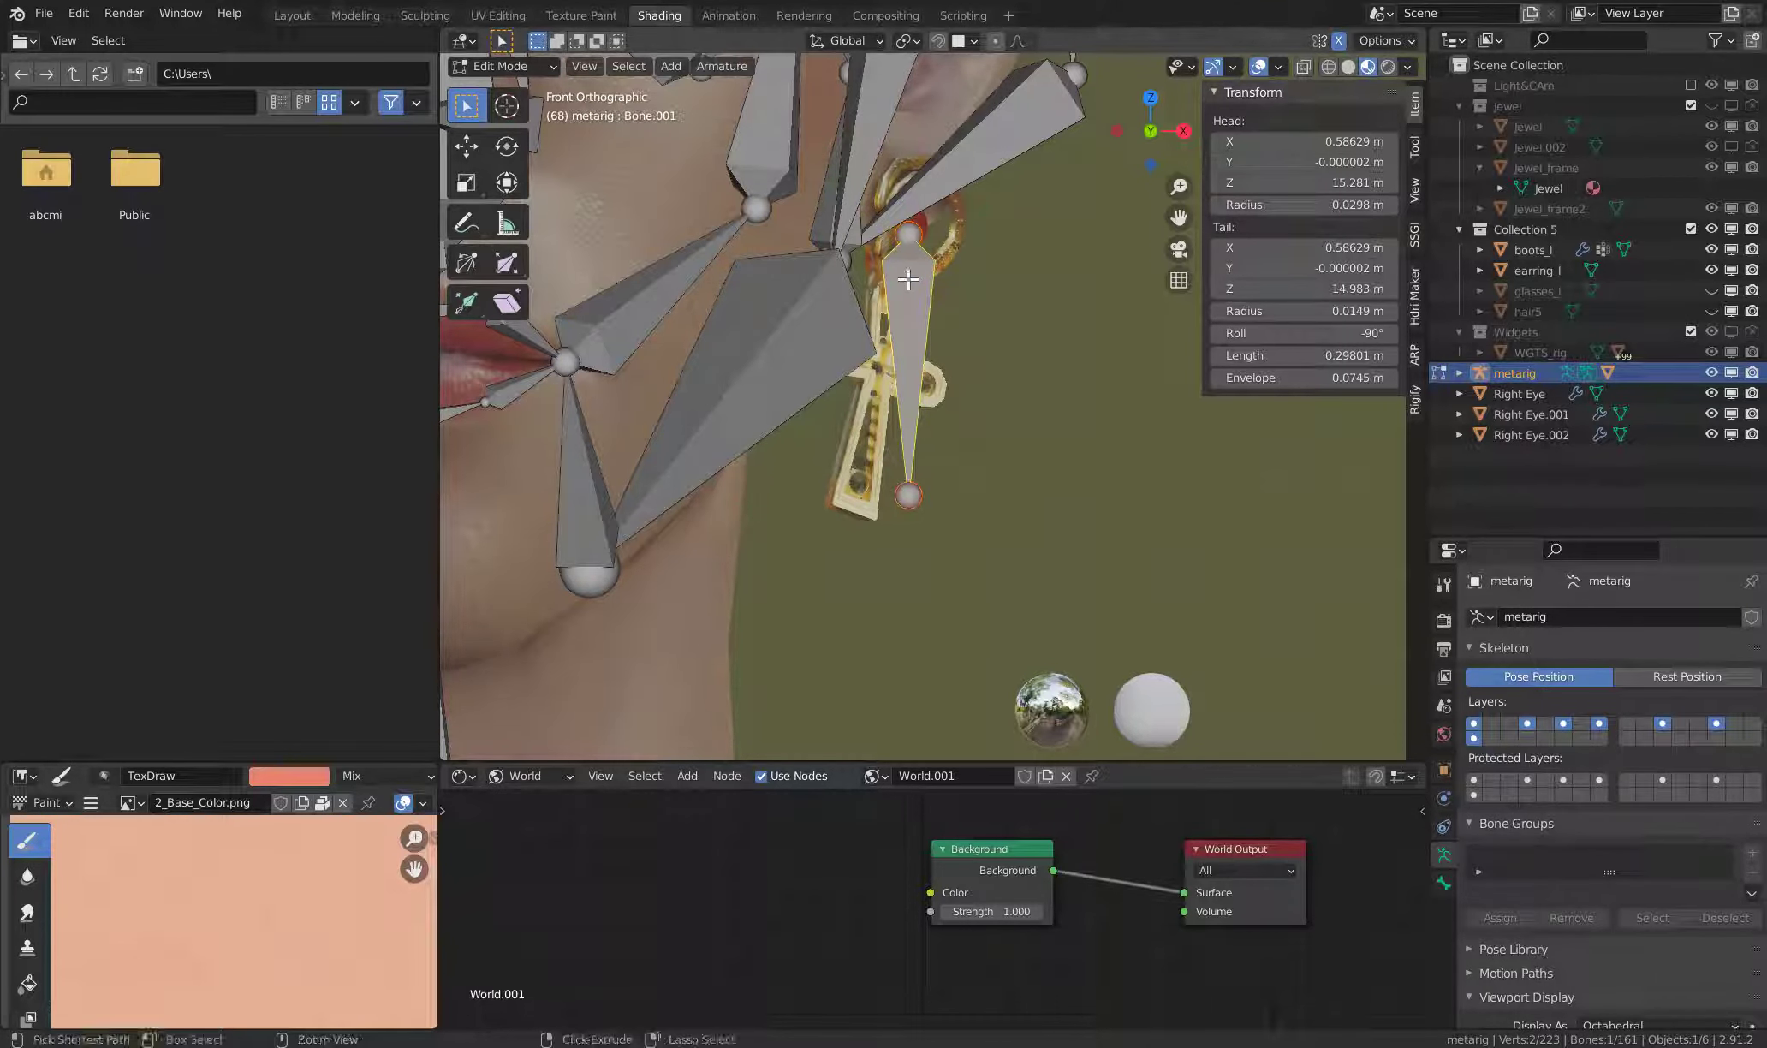
pyautogui.hotkey('ctrl', 'Tab')
pyautogui.click(896, 378)
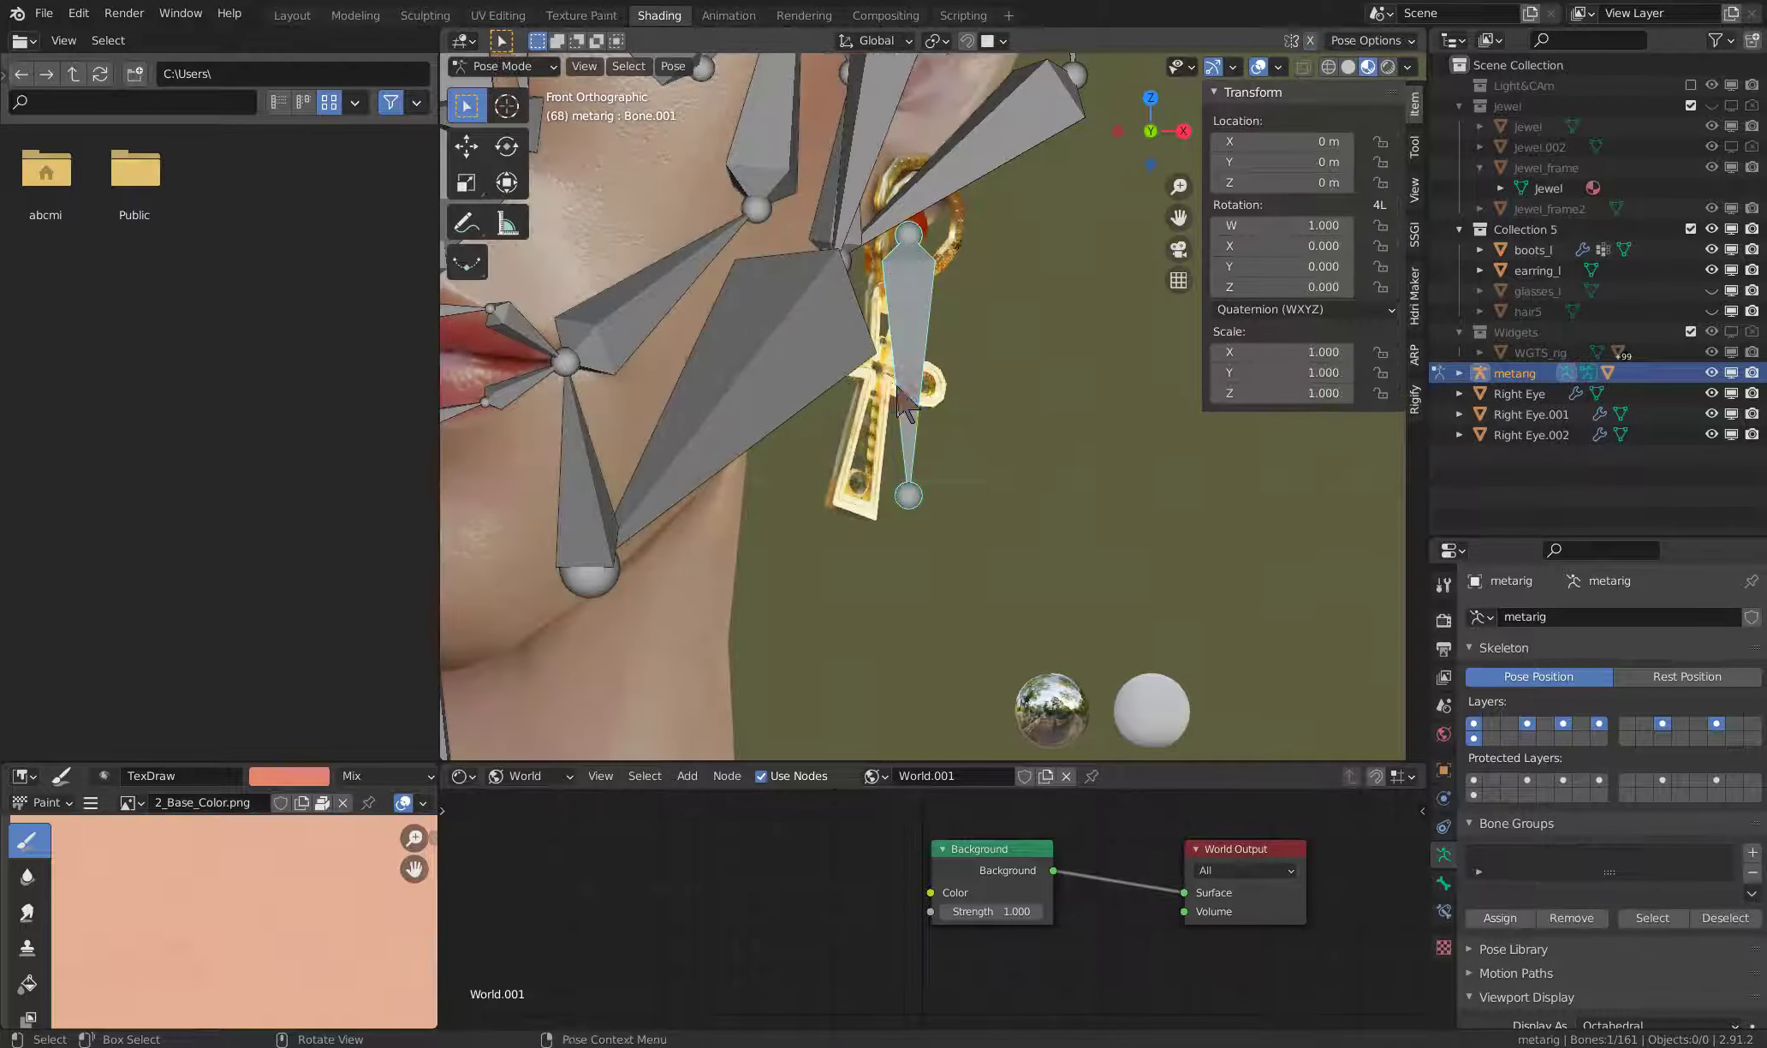
pyautogui.click(1076, 437)
pyautogui.click(926, 318)
pyautogui.scroll(-3, 1514, 794)
pyautogui.scroll(-5, 1520, 780)
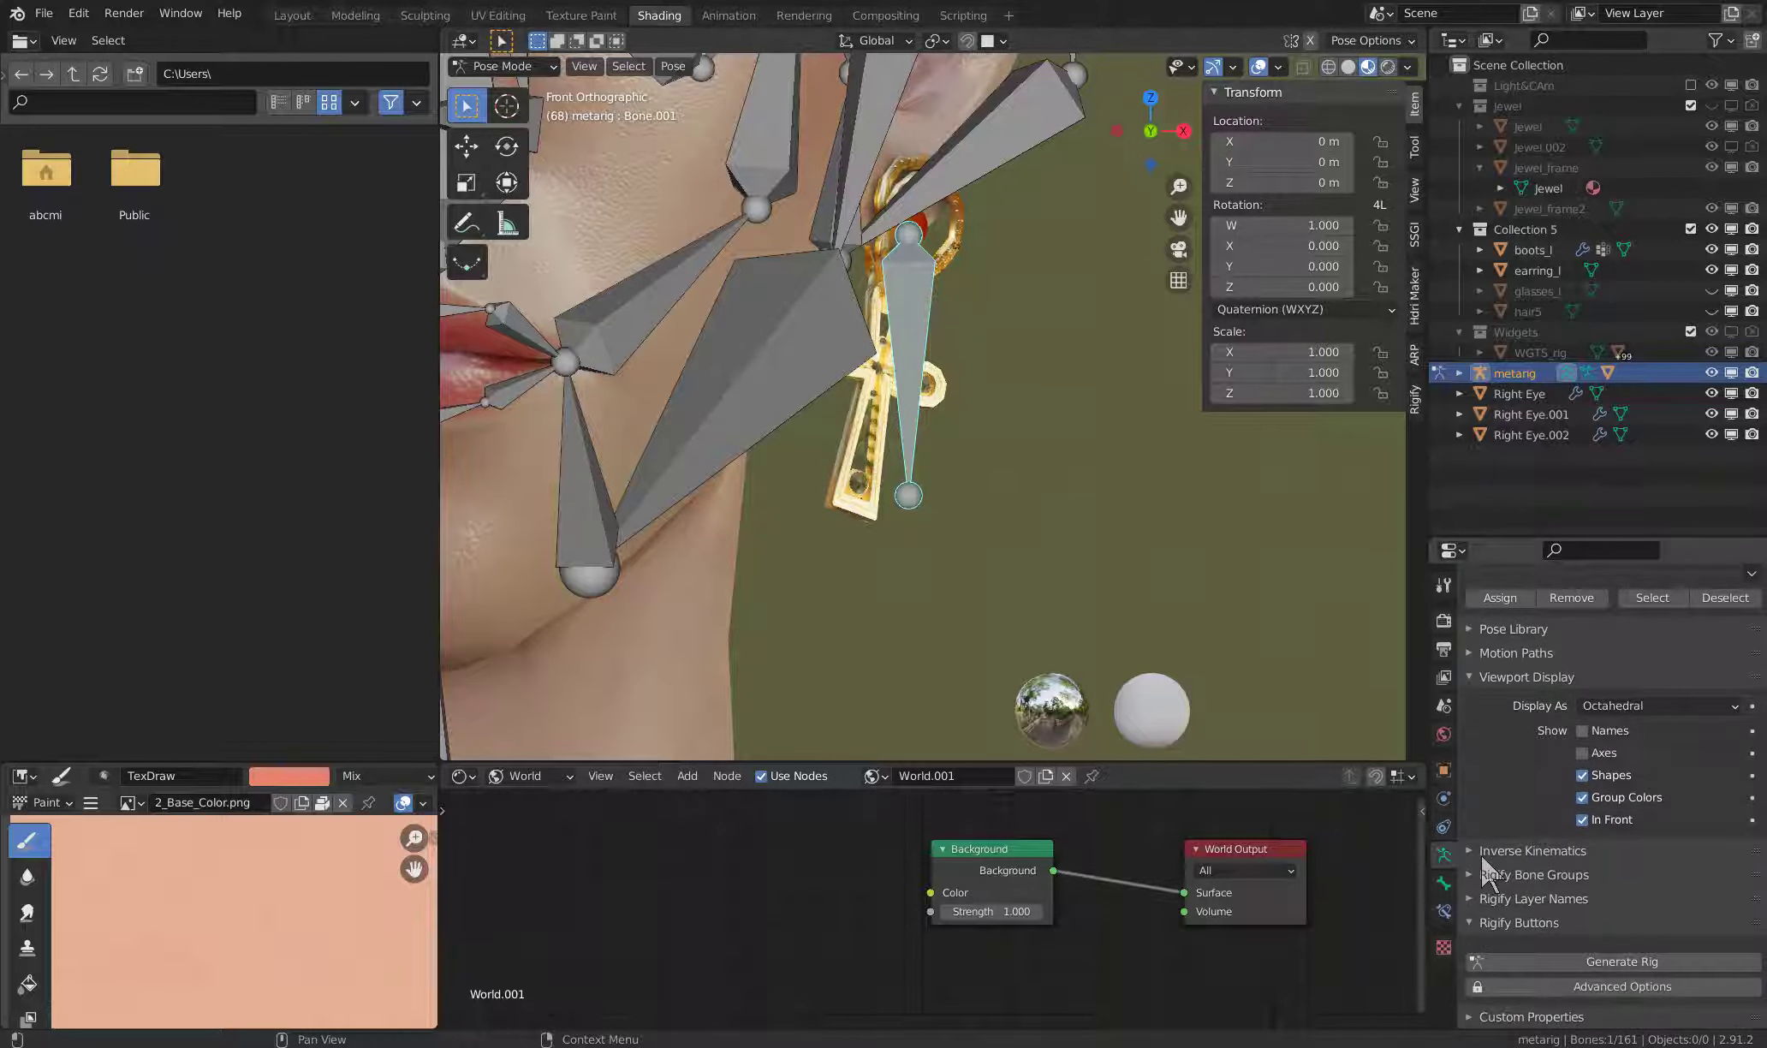
pyautogui.click(1442, 881)
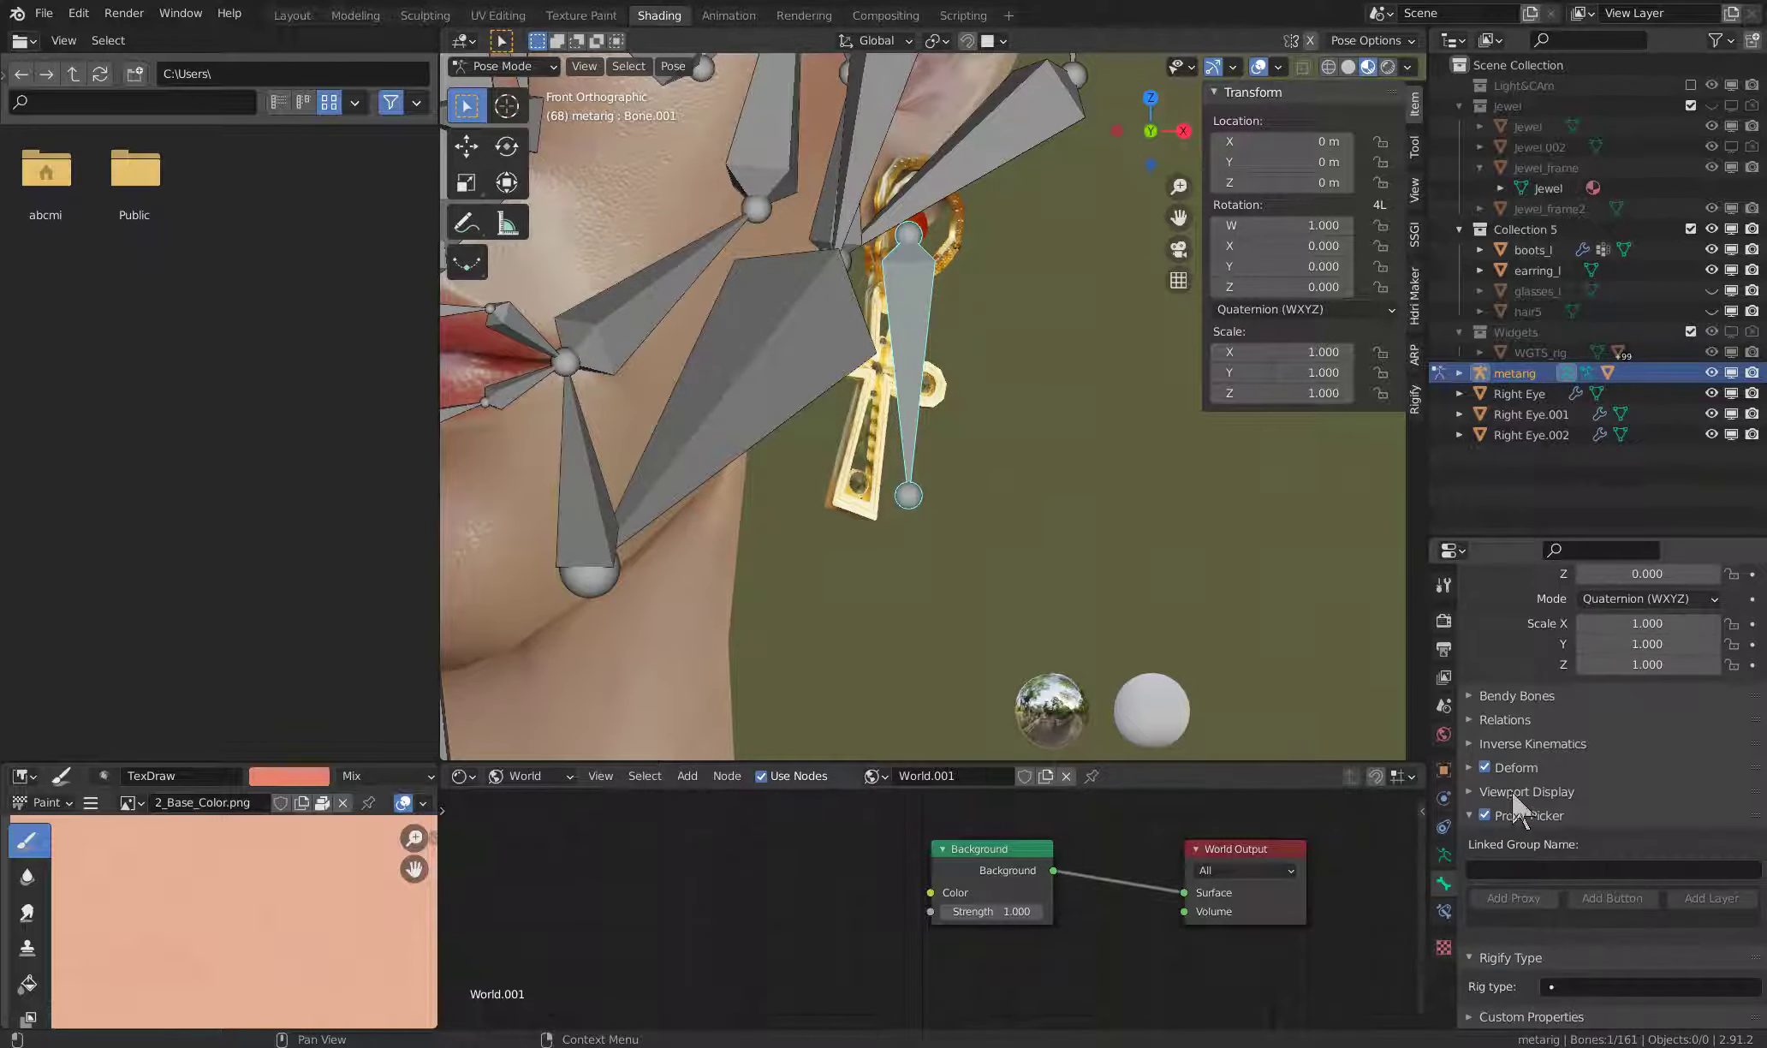
# - Set the earring bone's Rigify type to basic.copy_chain
pyautogui.click(1599, 984)
pyautogui.write('chain')
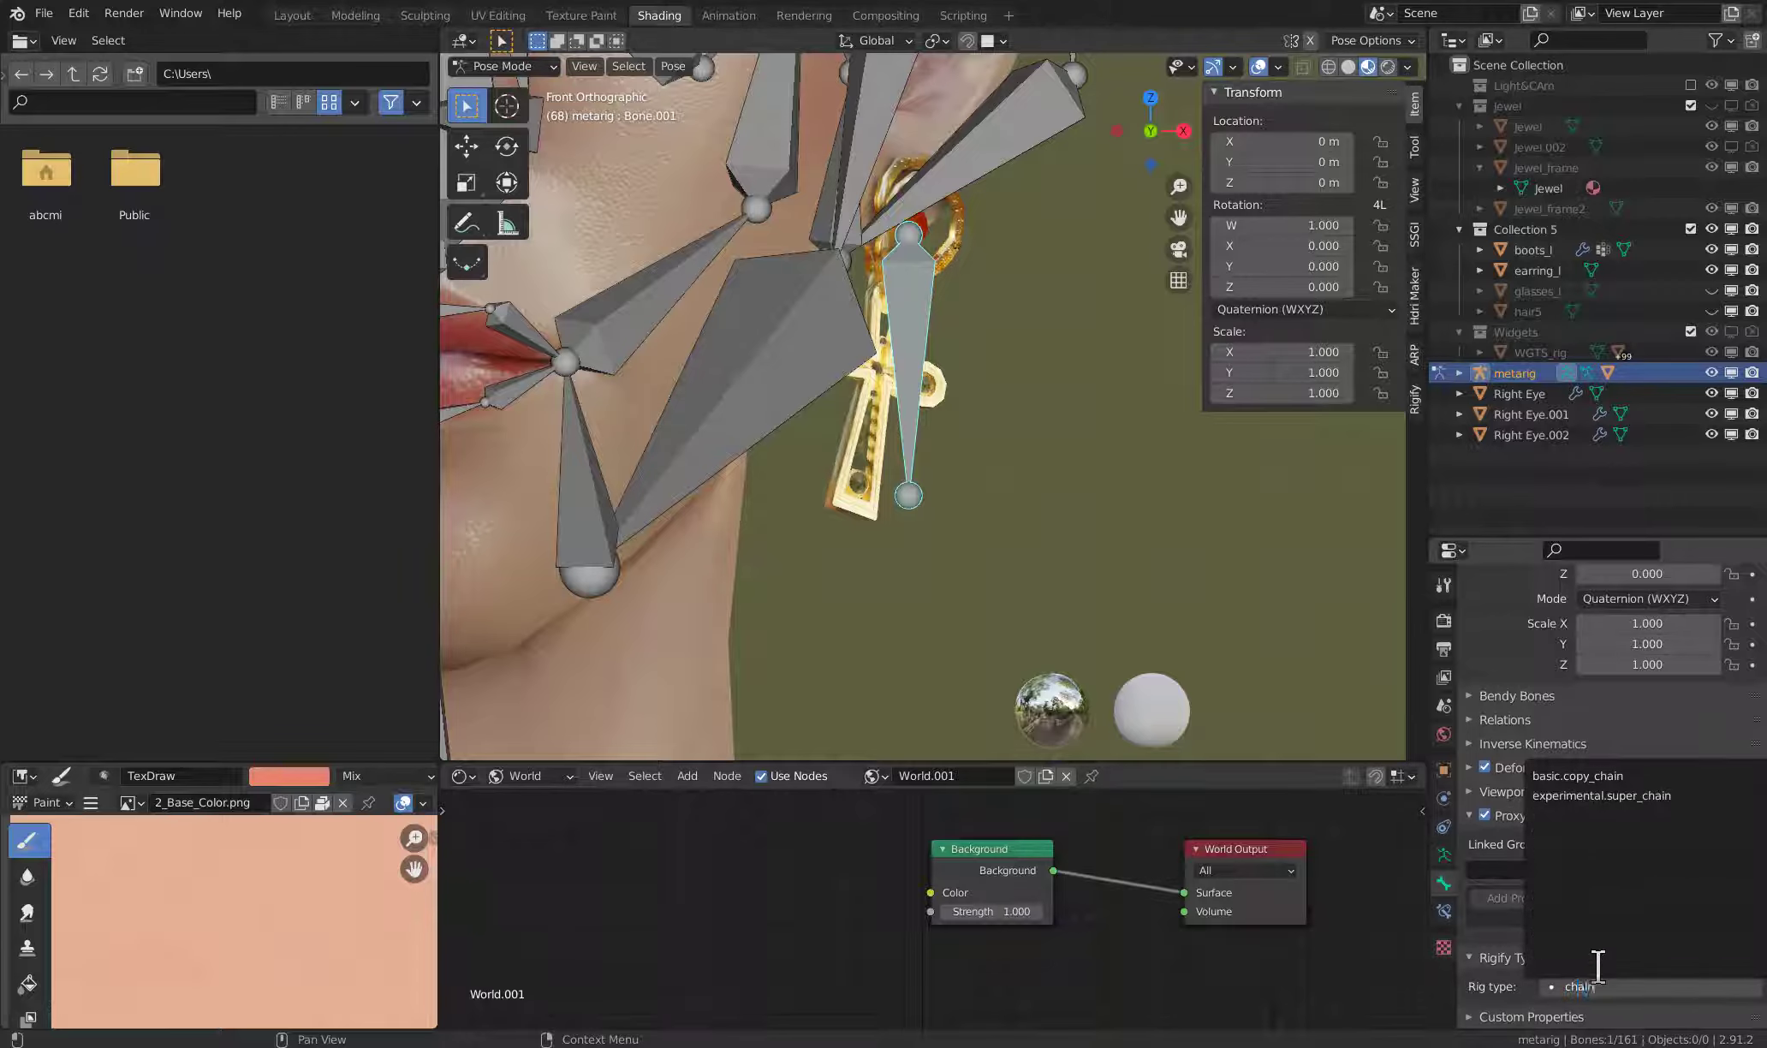
pyautogui.click(1597, 777)
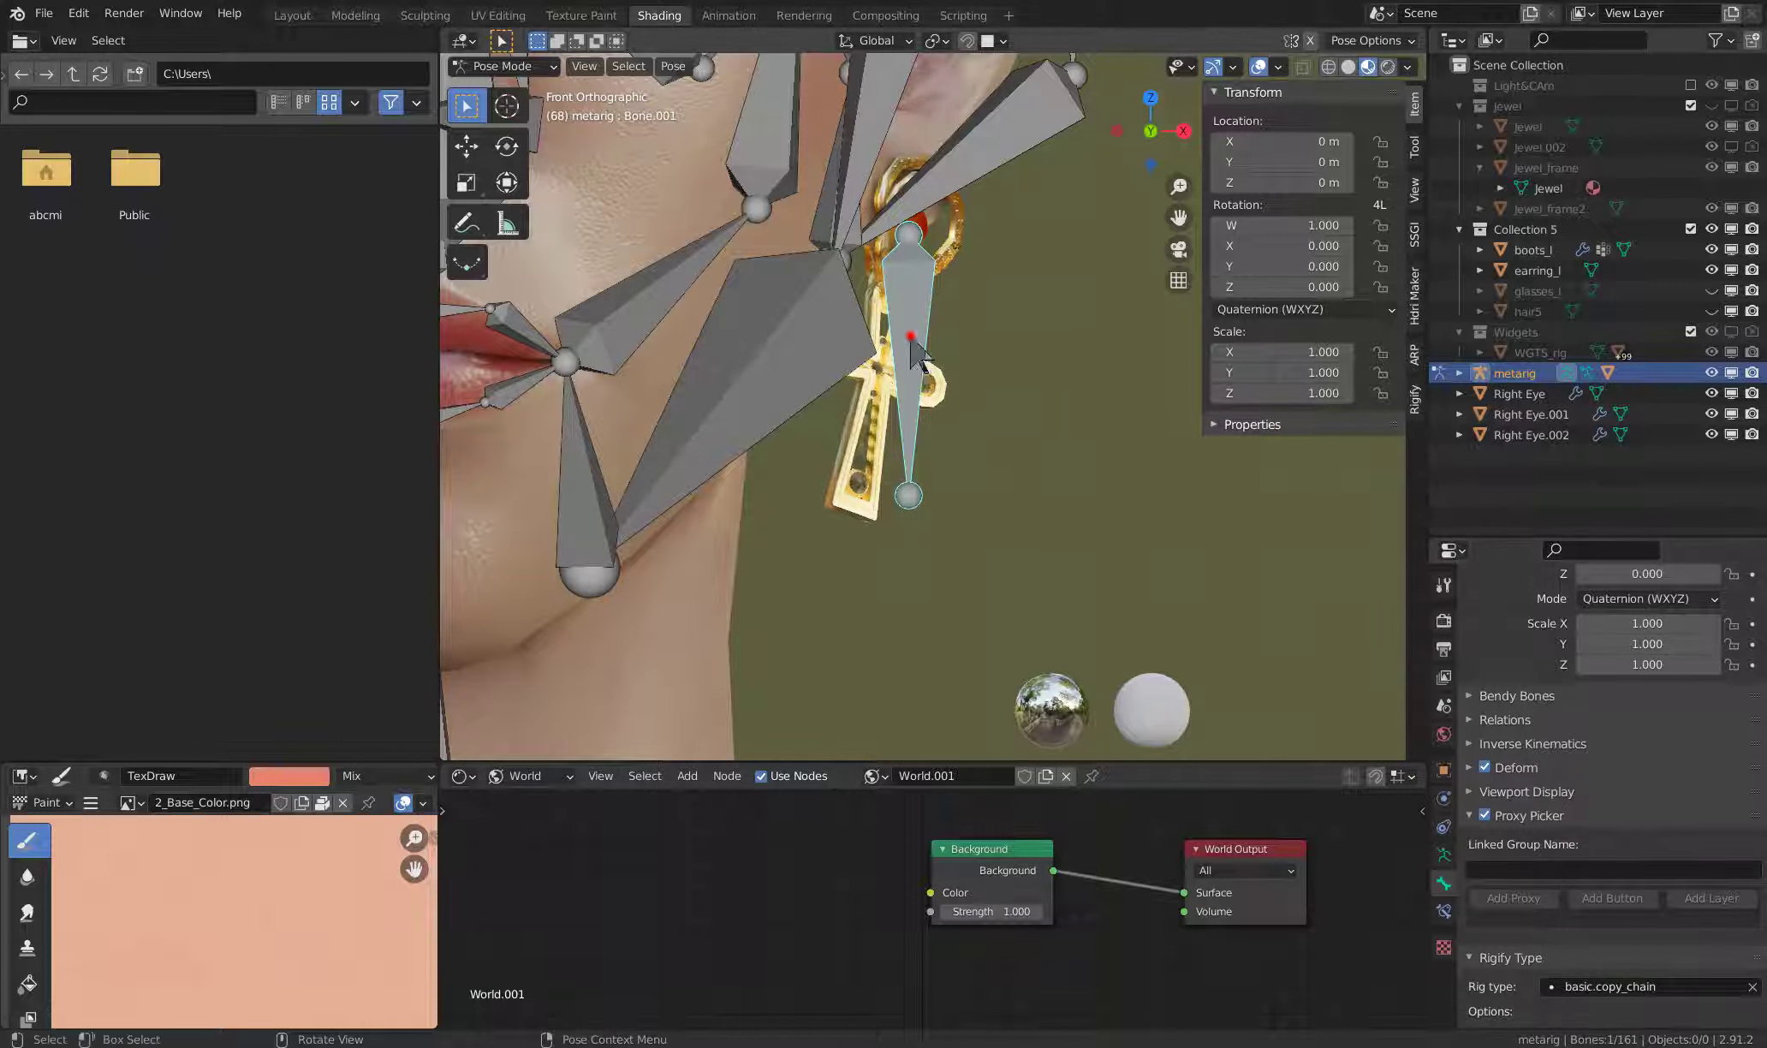
pyautogui.scroll(-3, 959, 402)
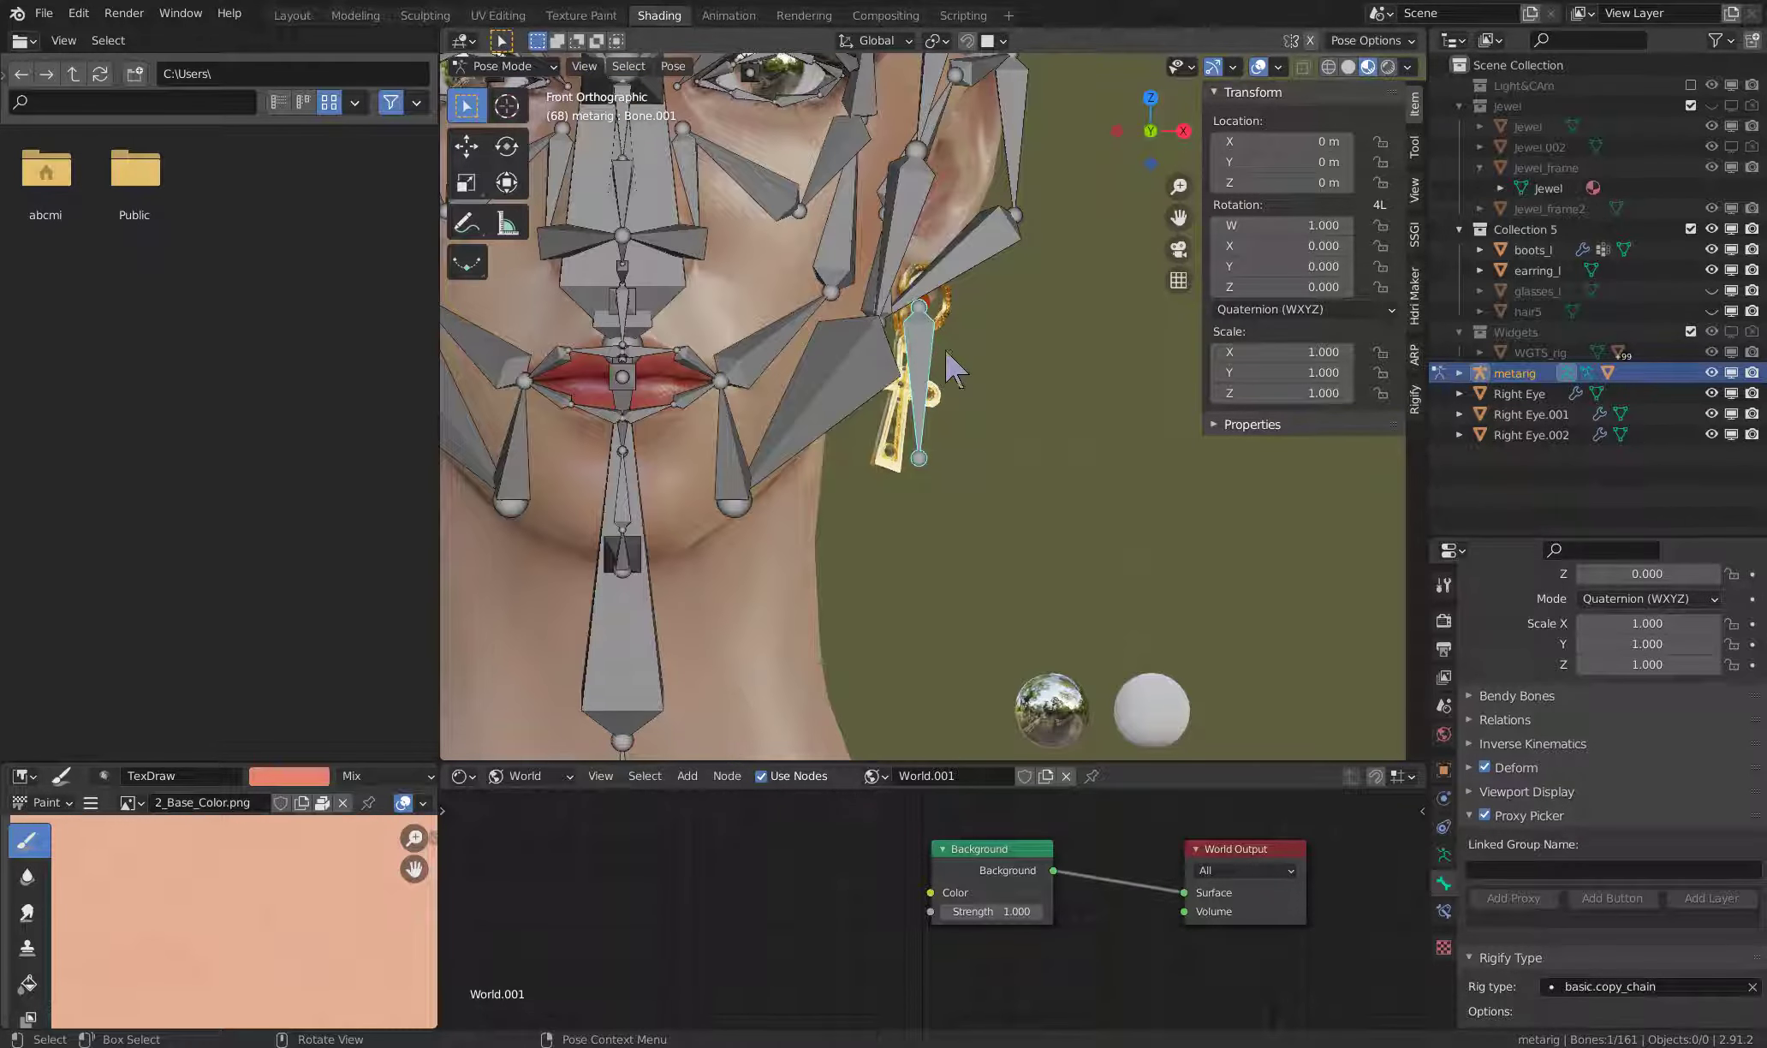
# - Rename Bone.001 to Ring_L and return the armature to Edit Mode
pyautogui.press('F2')
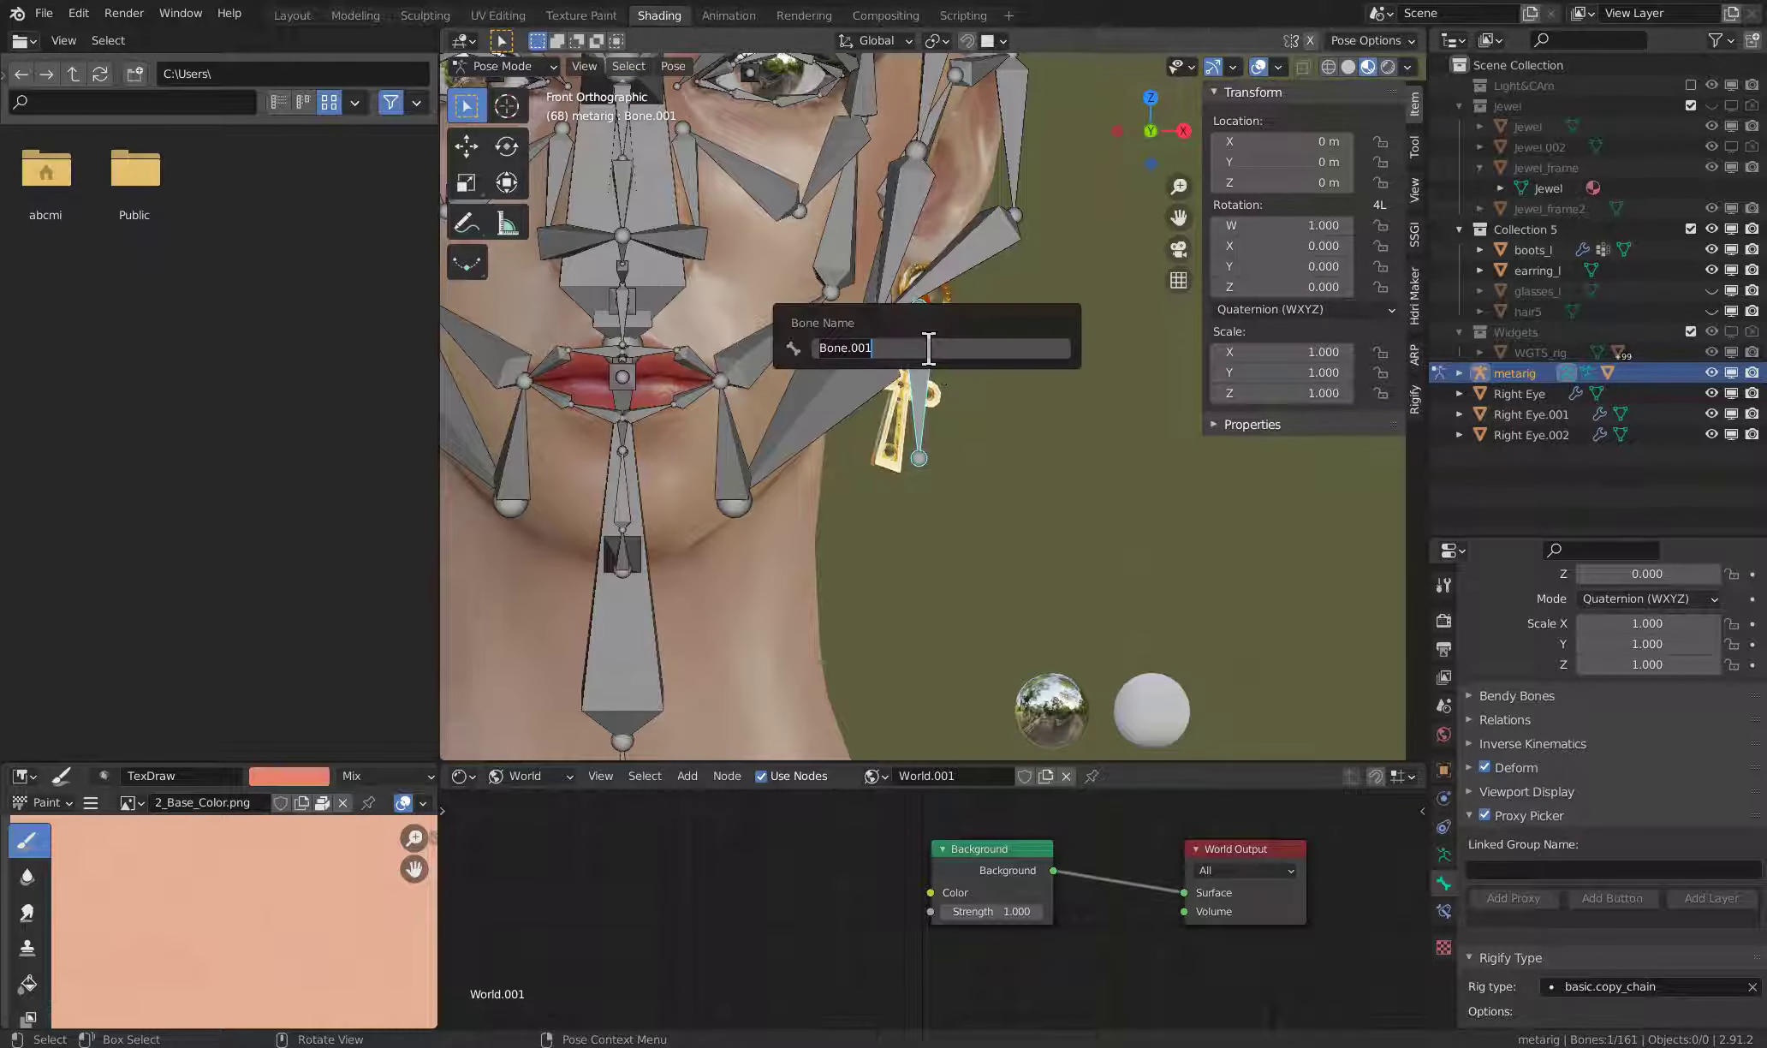
pyautogui.click(900, 349)
pyautogui.hotkey('ctrl', 'a')
pyautogui.write('Ring')
pyautogui.write('_L')
pyautogui.press('Return')
pyautogui.scroll(-3, 986, 417)
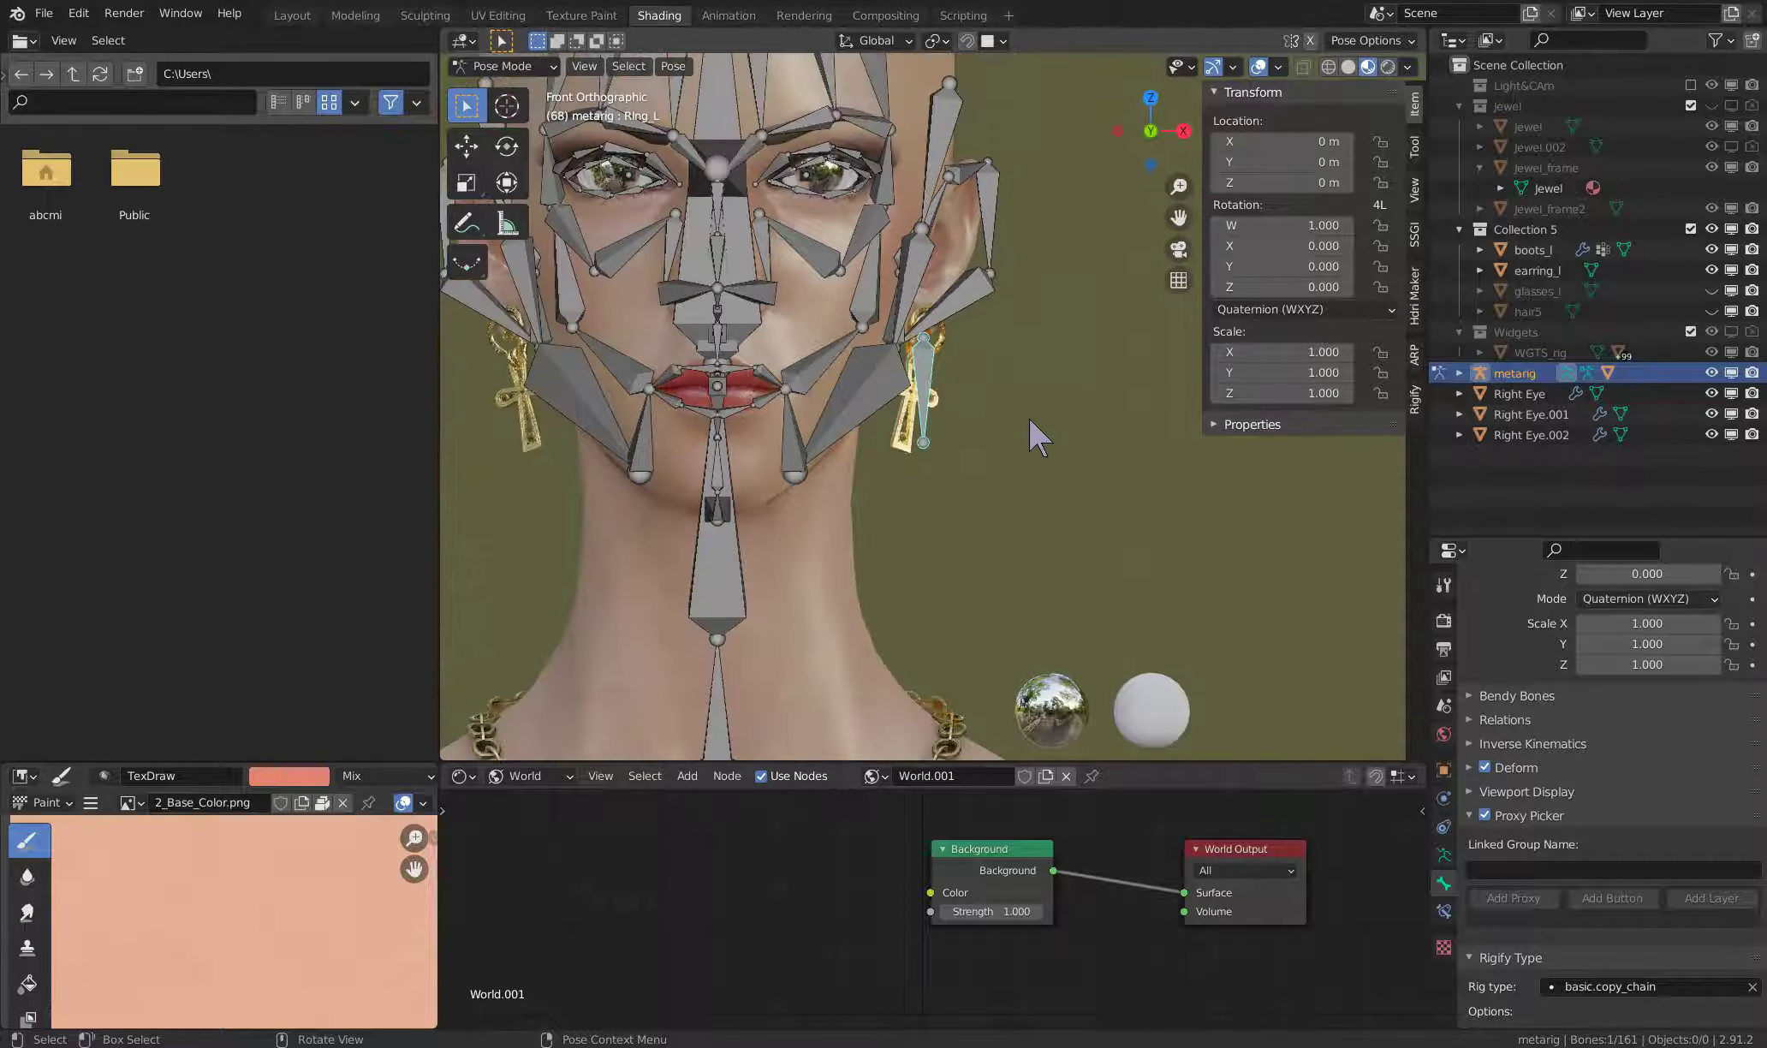
pyautogui.scroll(1, 1037, 434)
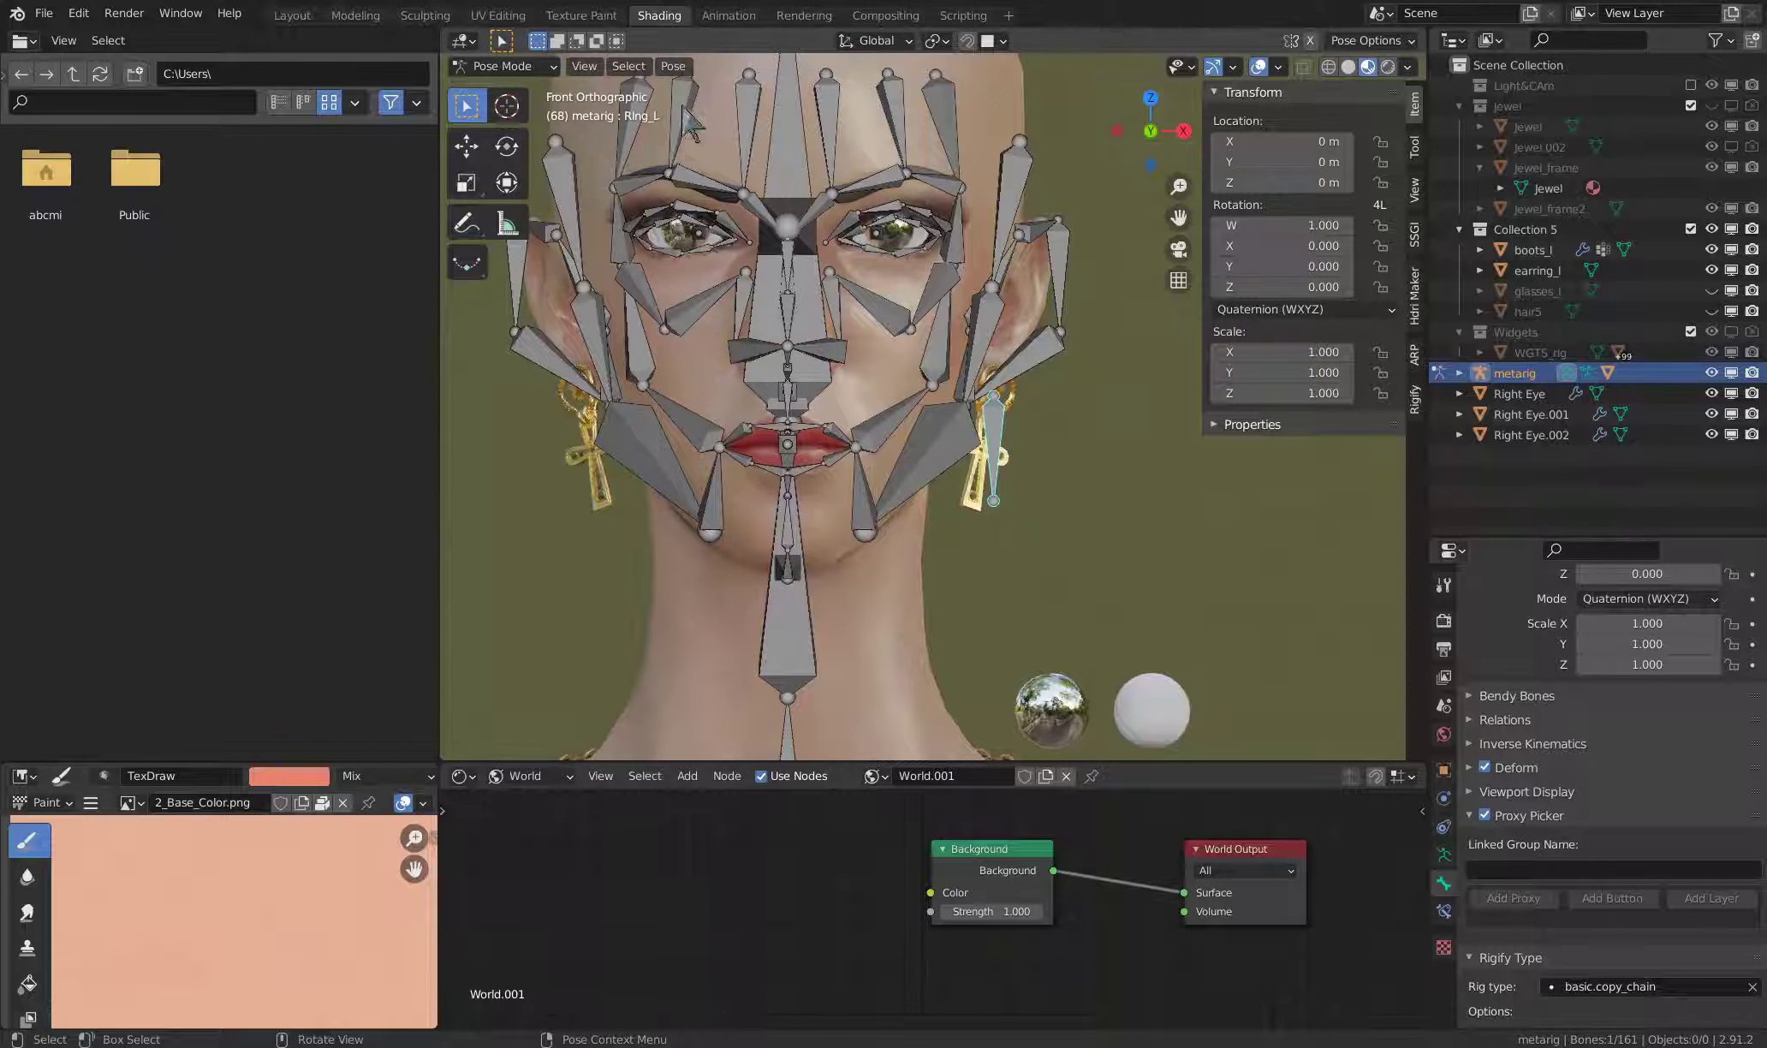
pyautogui.click(673, 67)
pyautogui.press('Tab')
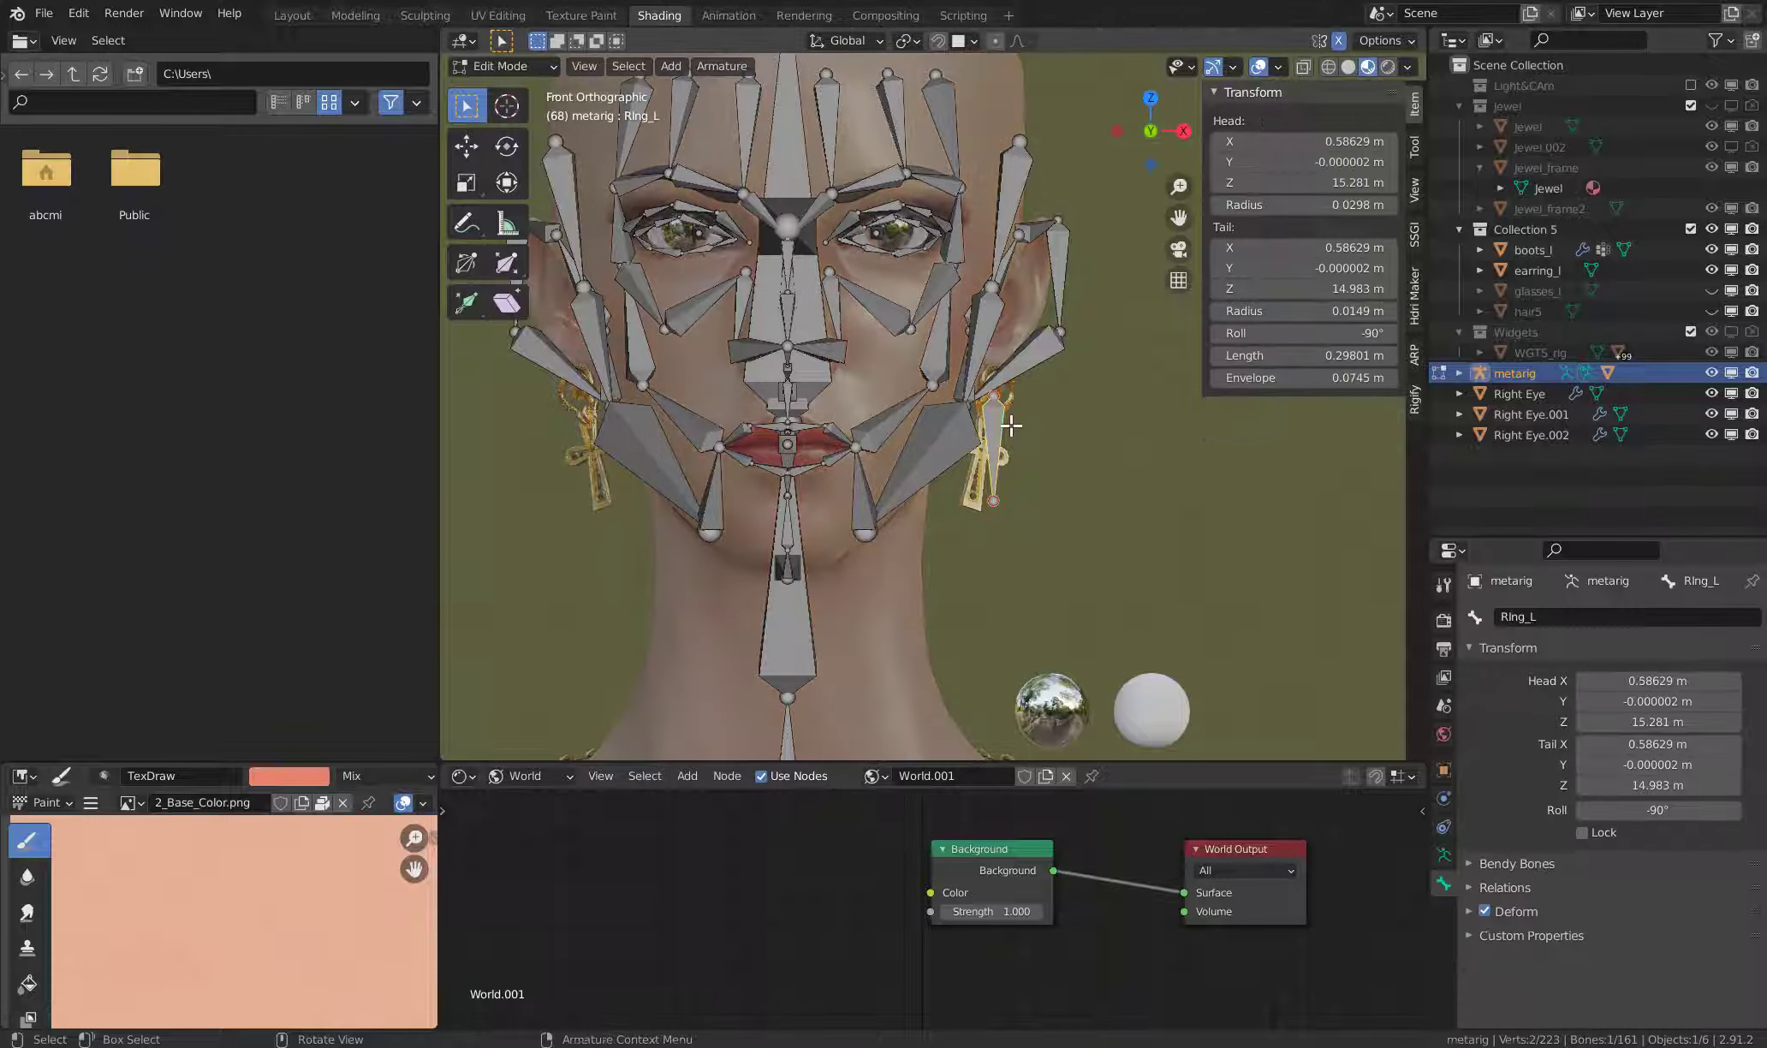
# - Symmetrize Ring_L into a mirrored Ring_R bone, verify its name, and reselect Ring_L
pyautogui.click(724, 66)
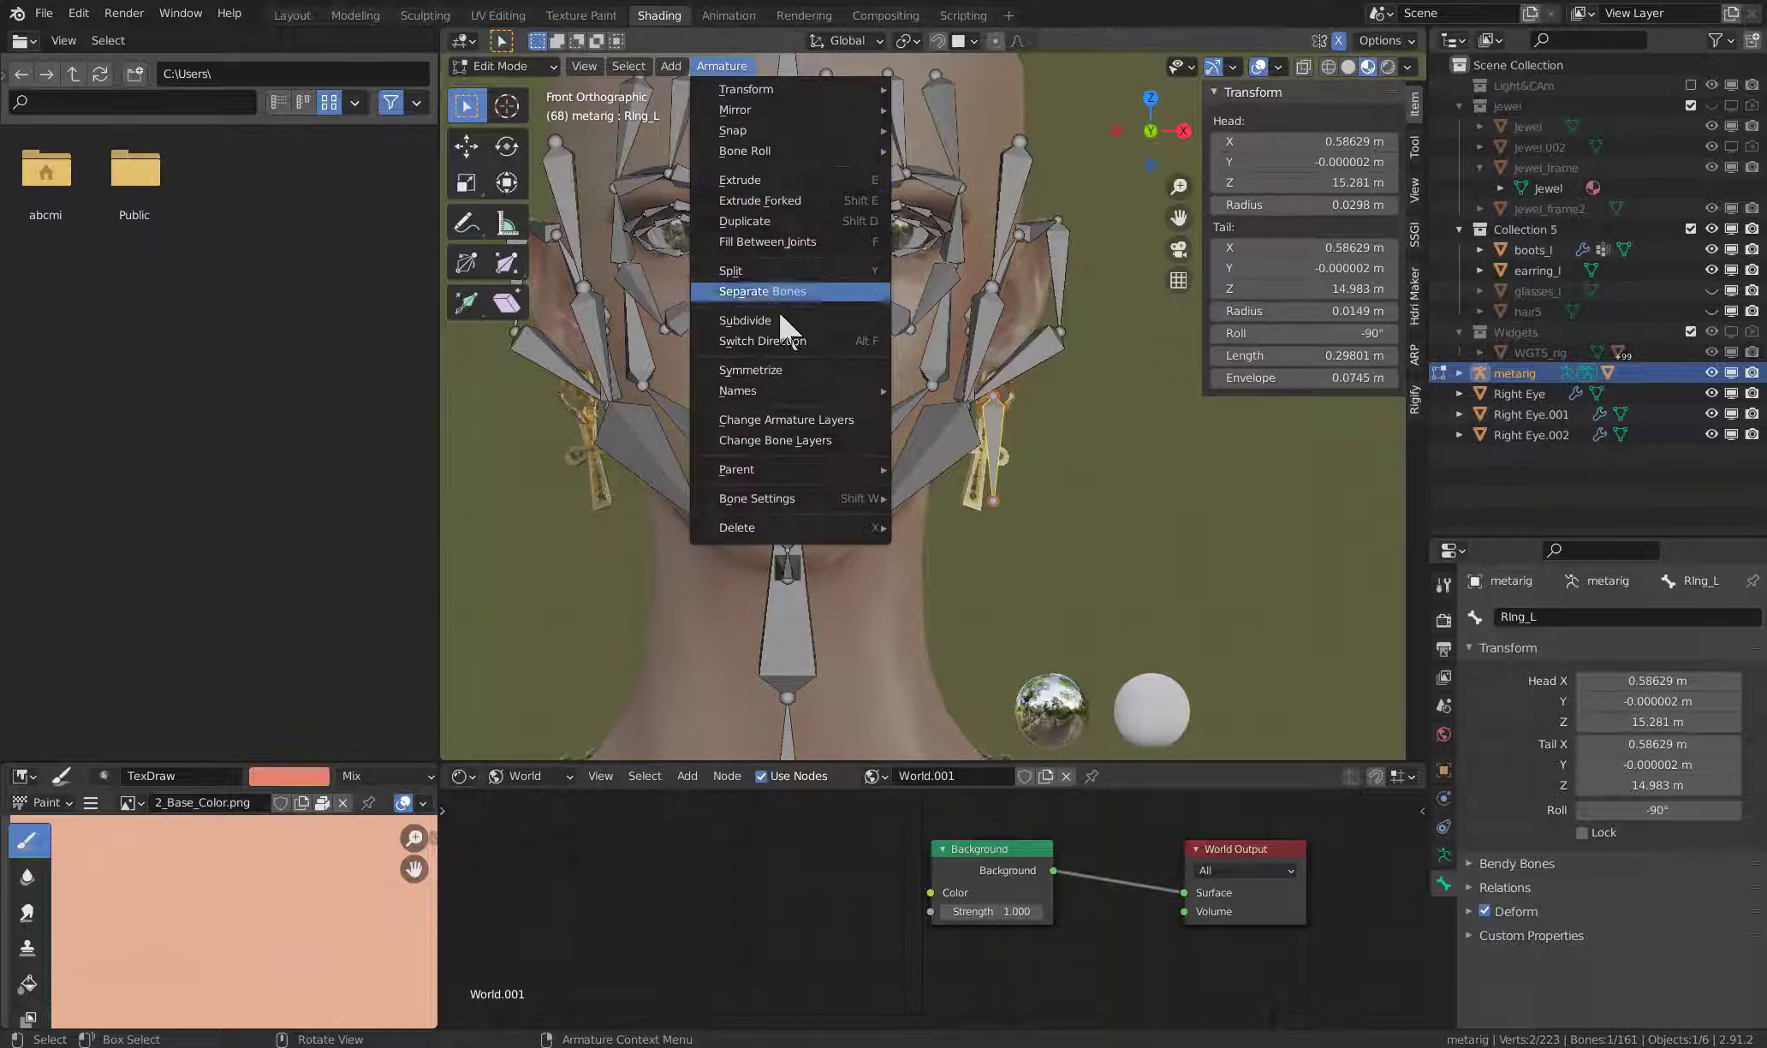
pyautogui.click(779, 365)
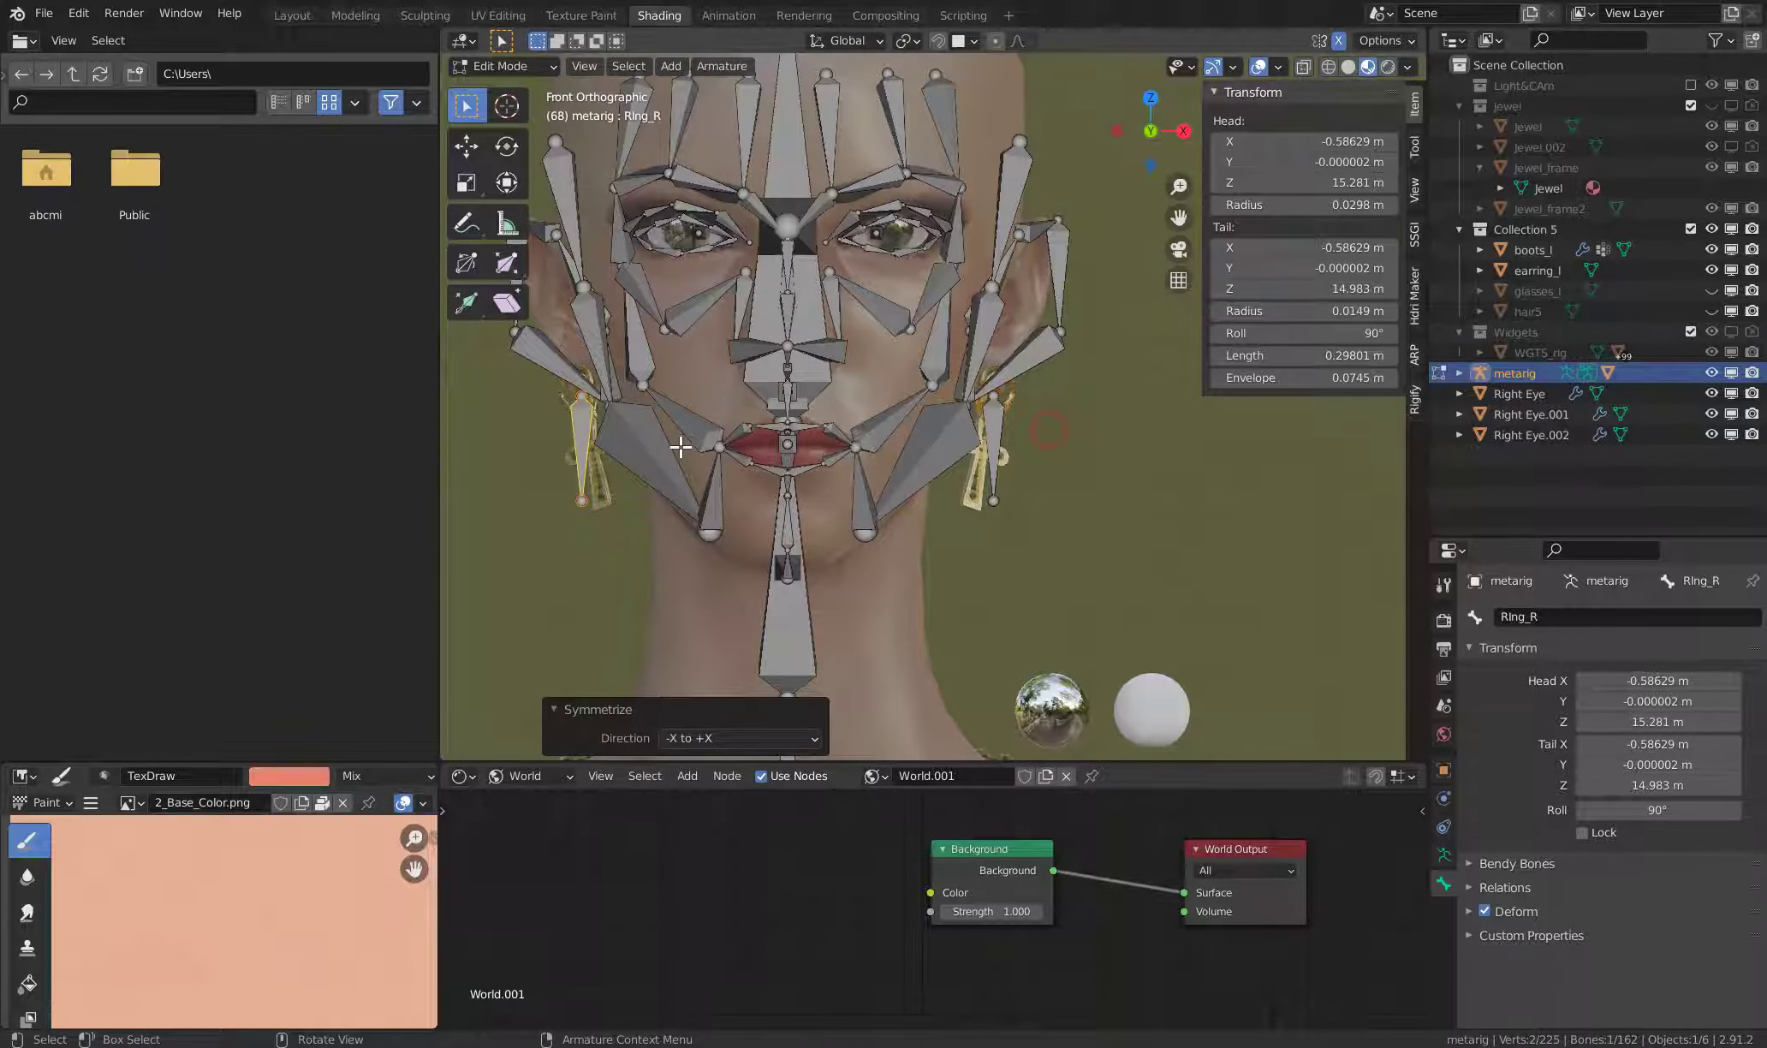
pyautogui.hotkey('alt', 'a')
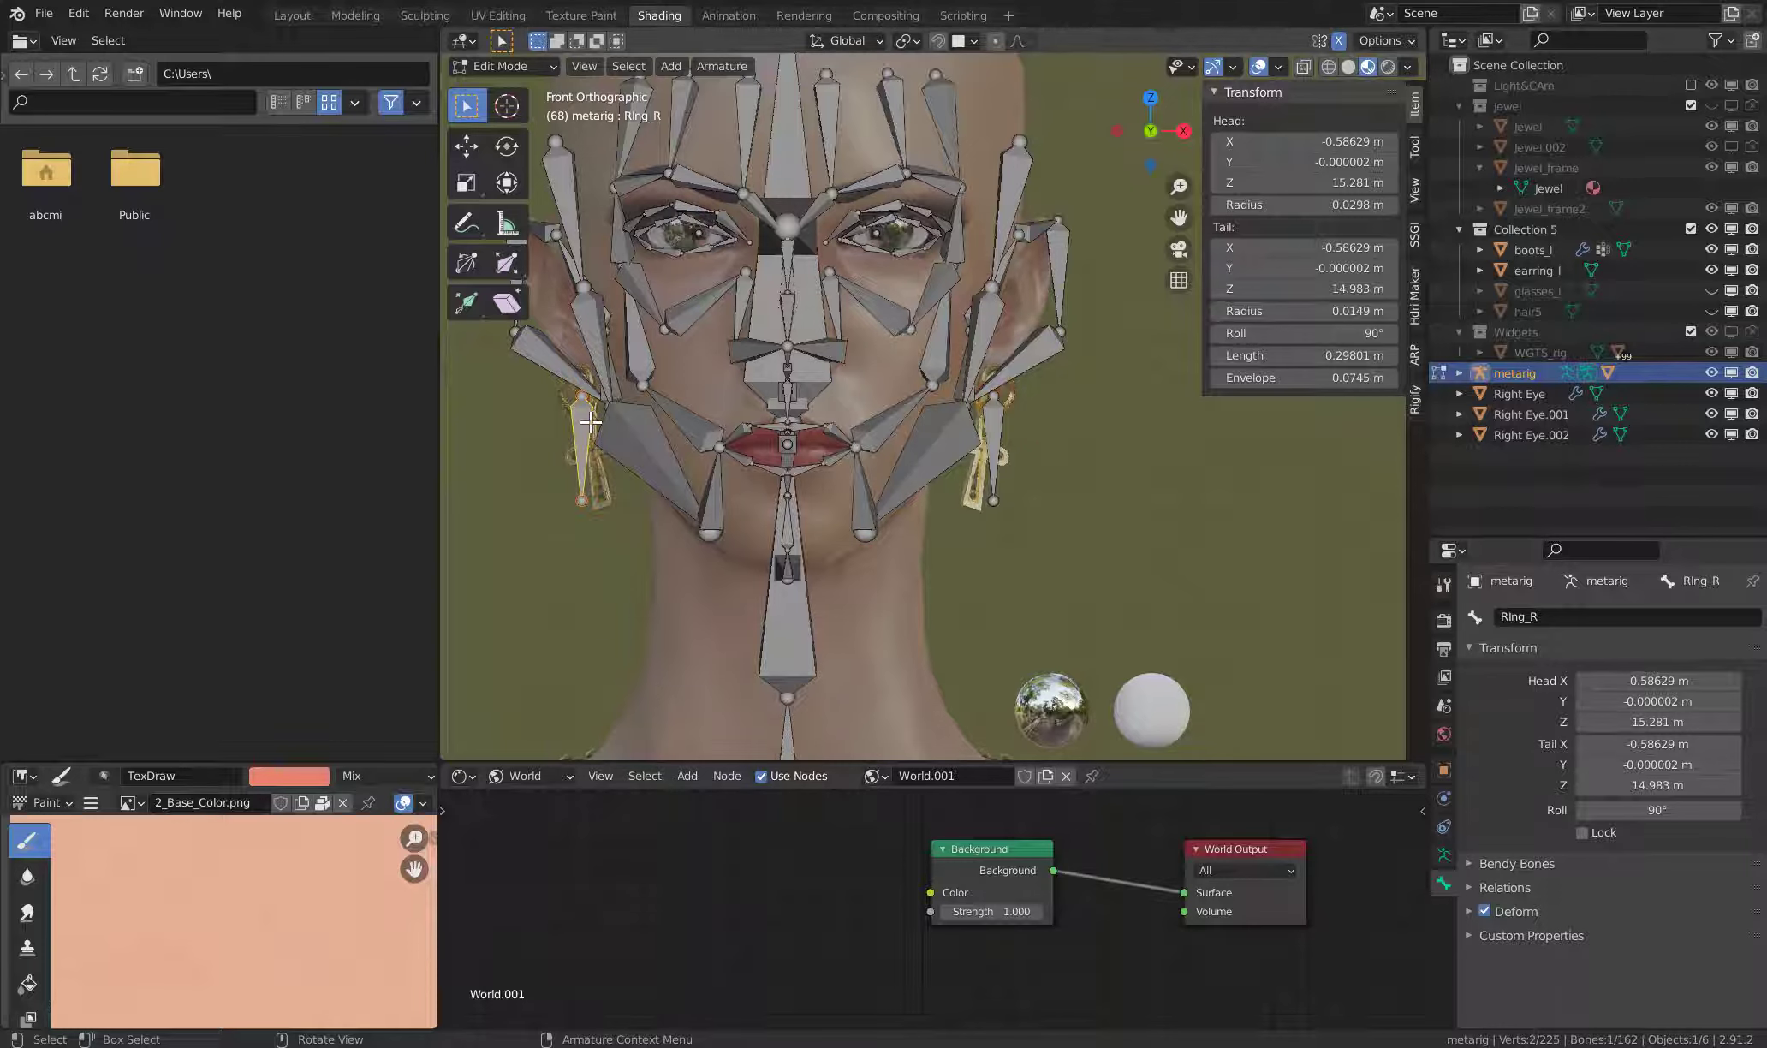
pyautogui.press('F2')
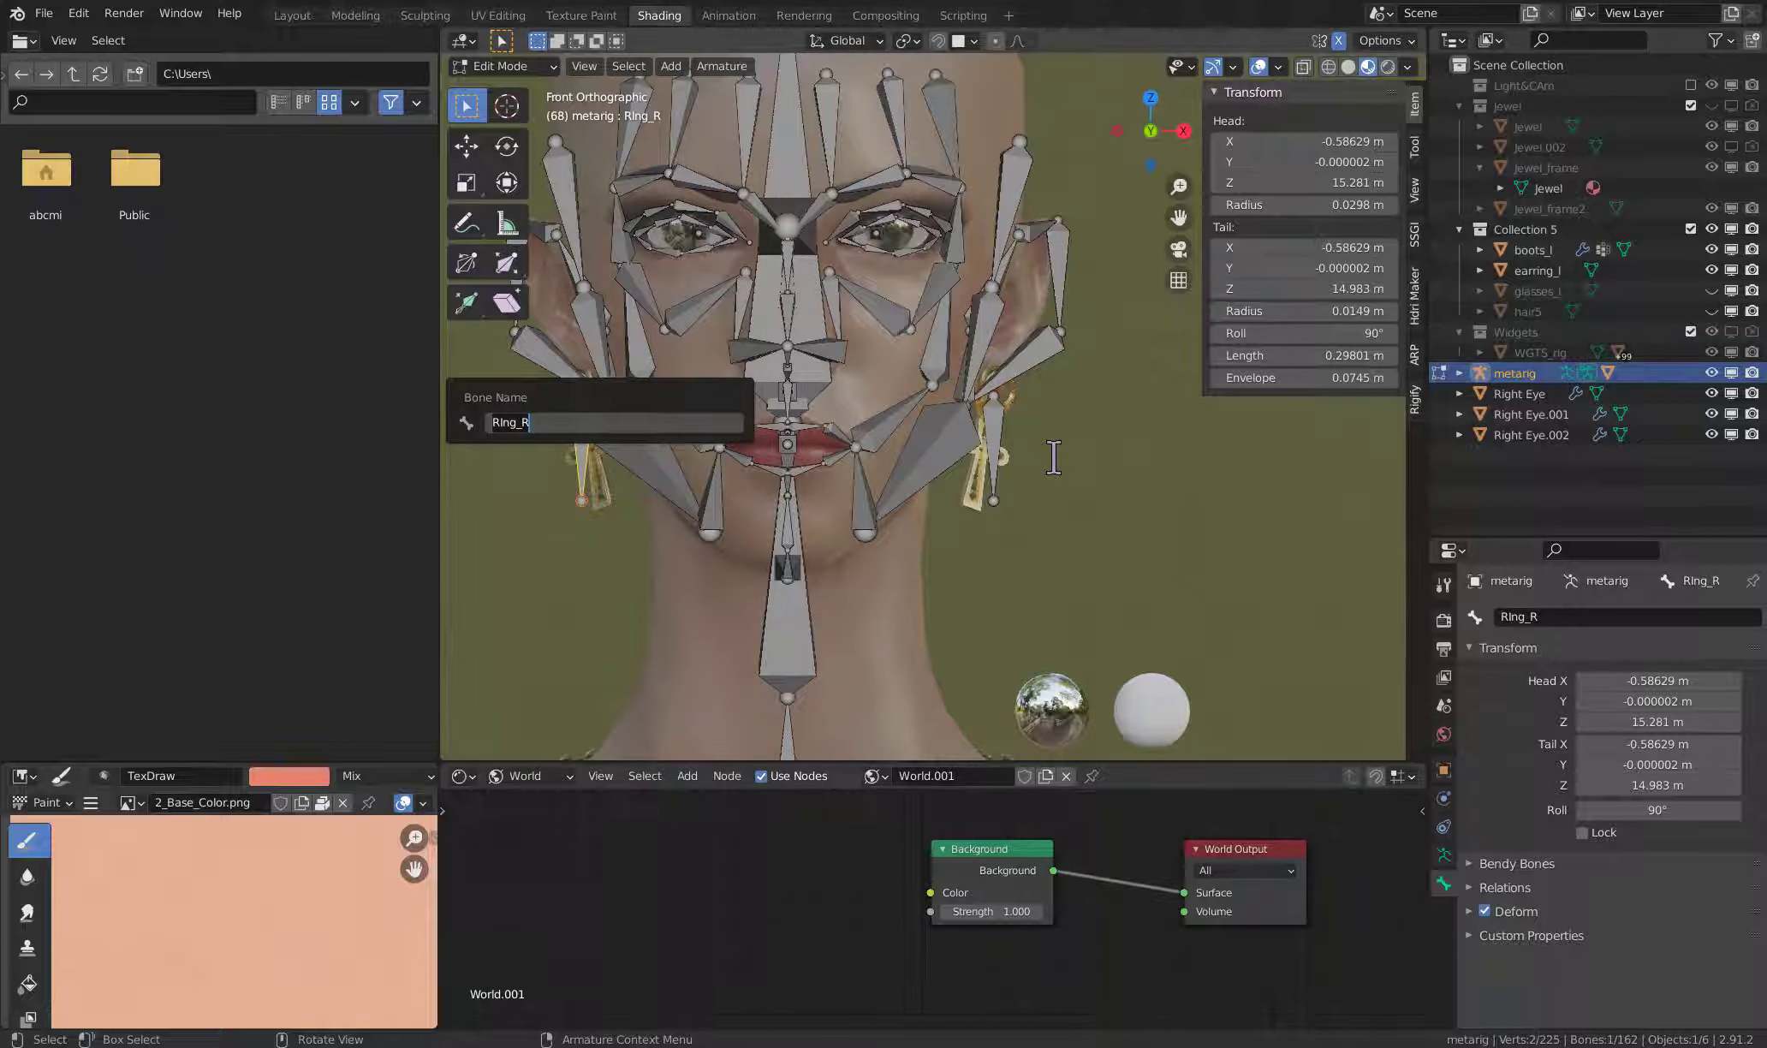
pyautogui.press('Return')
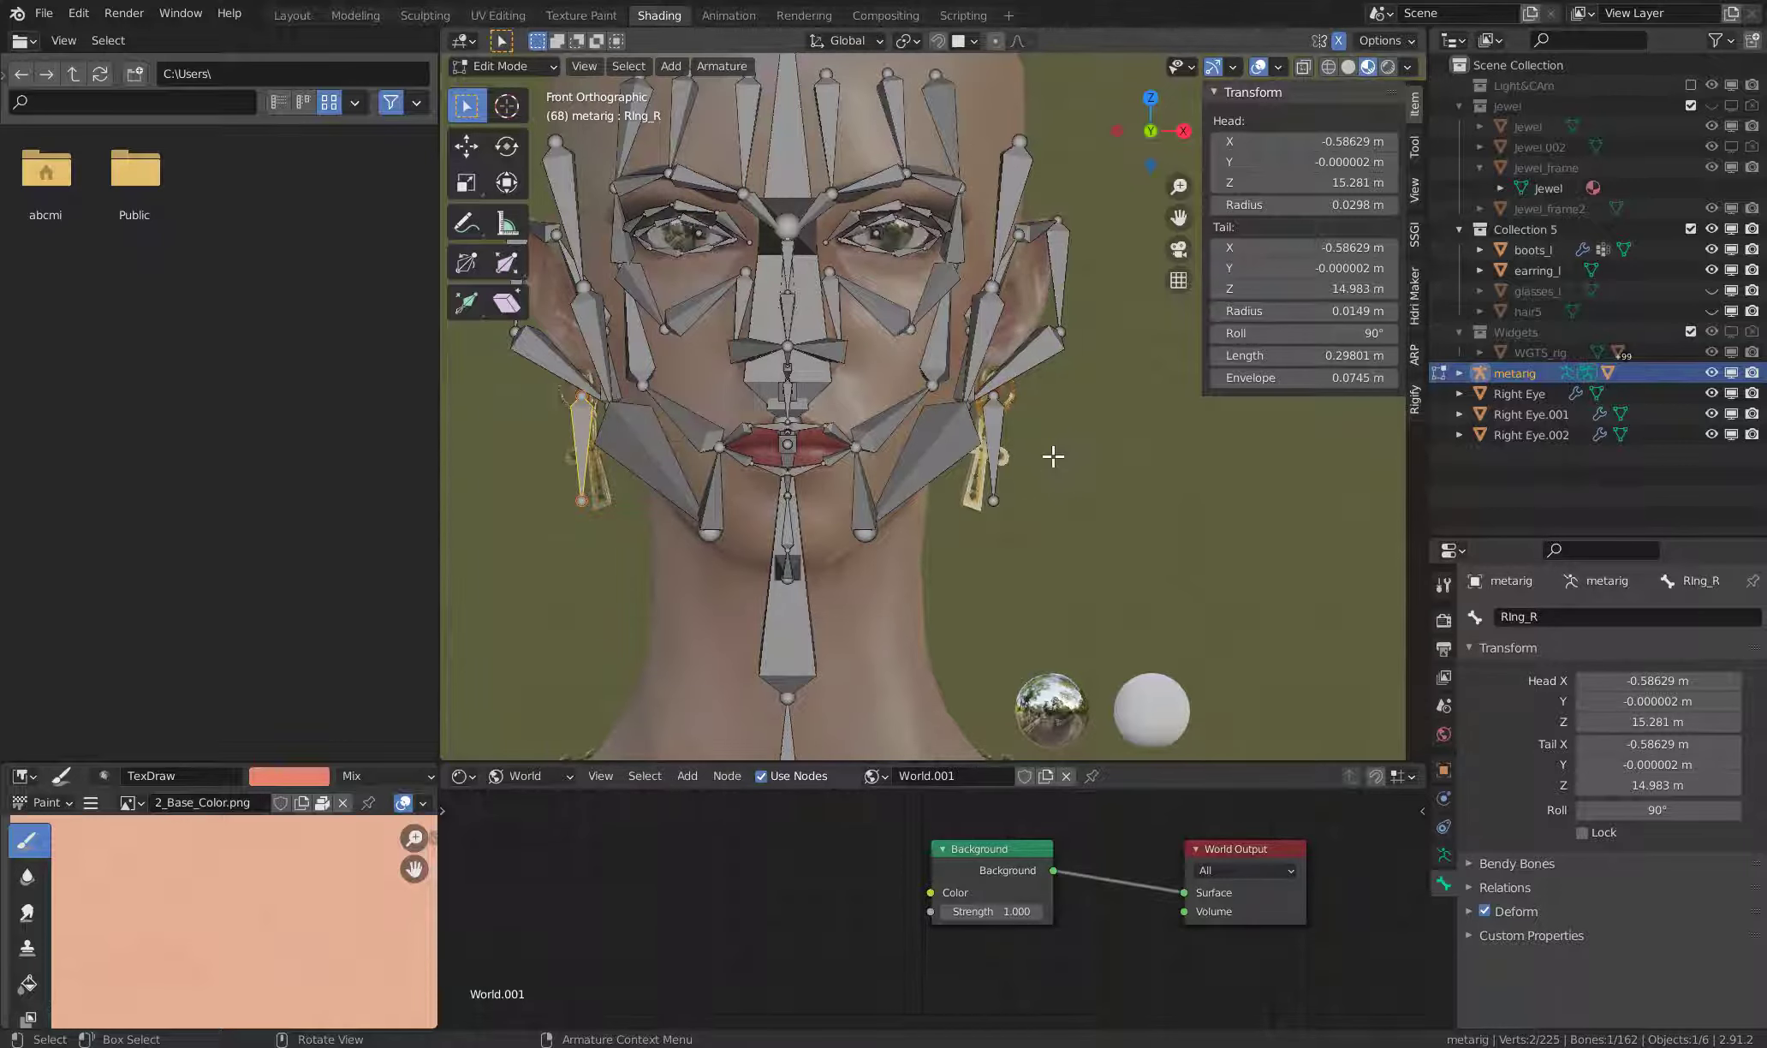
pyautogui.click(999, 443)
pyautogui.scroll(3, 1038, 396)
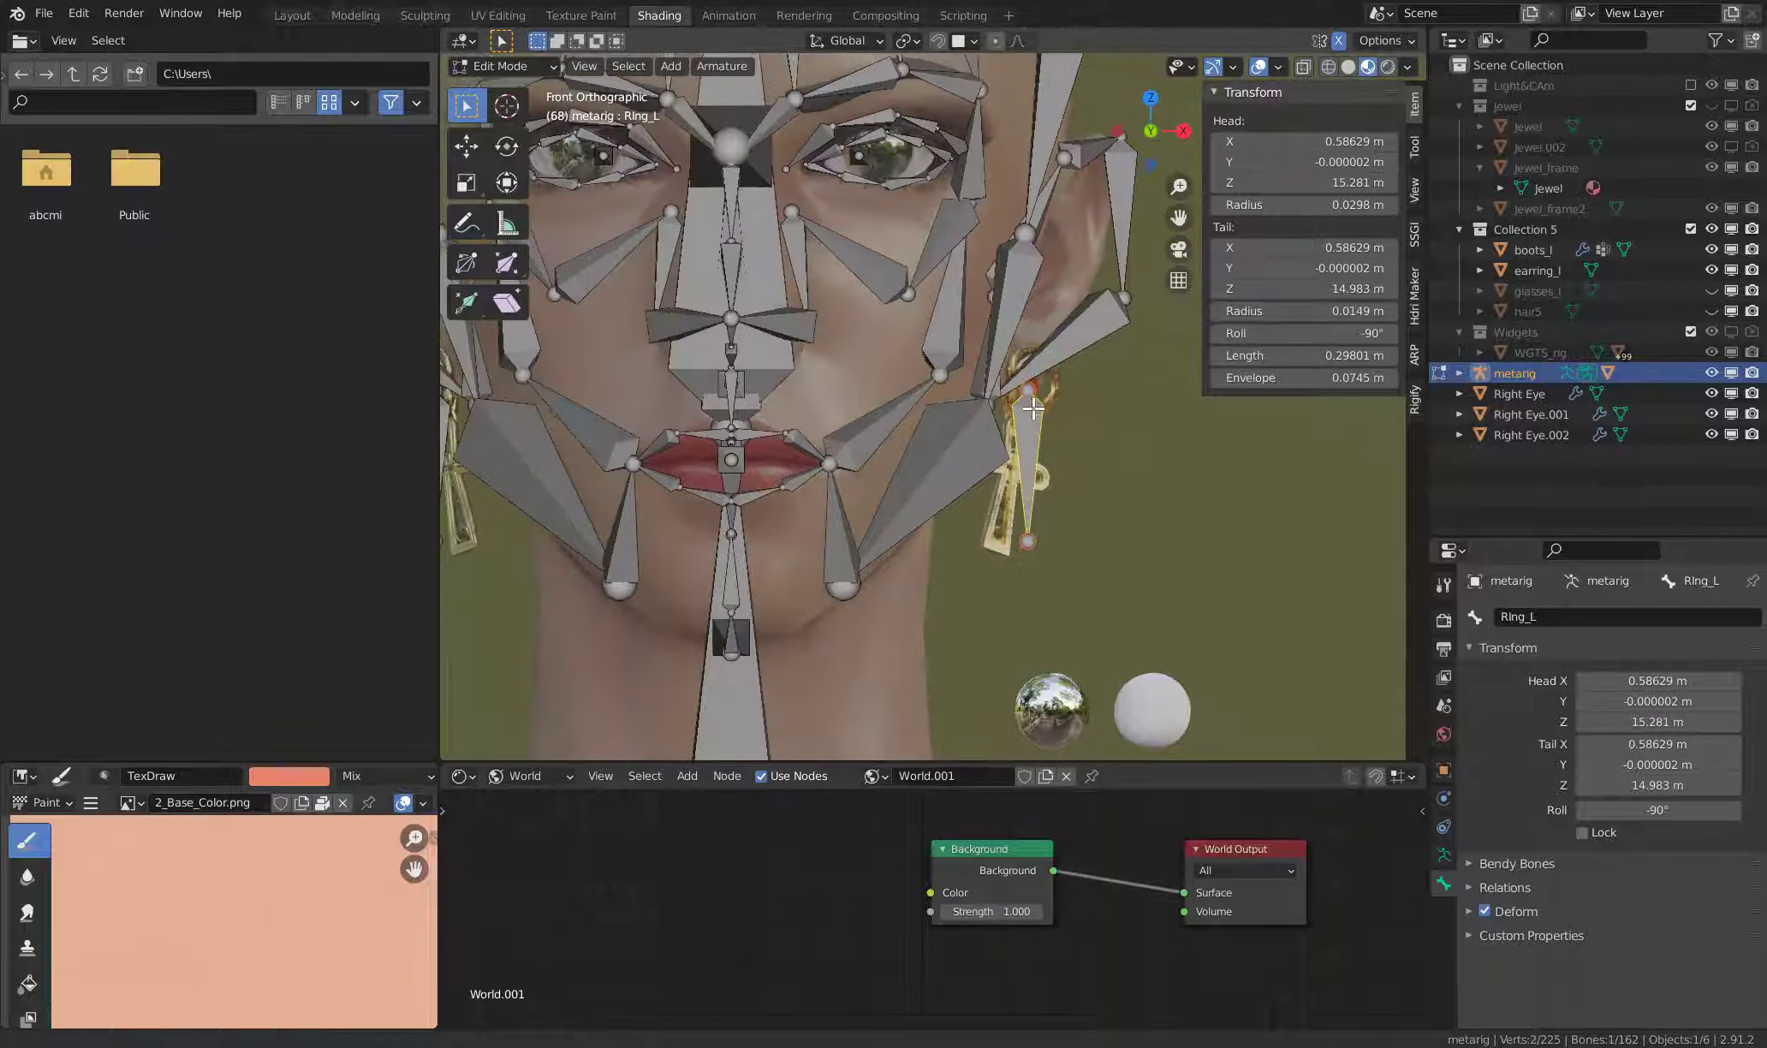
# - Parent the left ring bone to ear.L.003 with Keep Offset
pyautogui.scroll(-1, 1037, 395)
pyautogui.moveTo(1038, 396); pyautogui.dragTo(906, 416, button='middle')
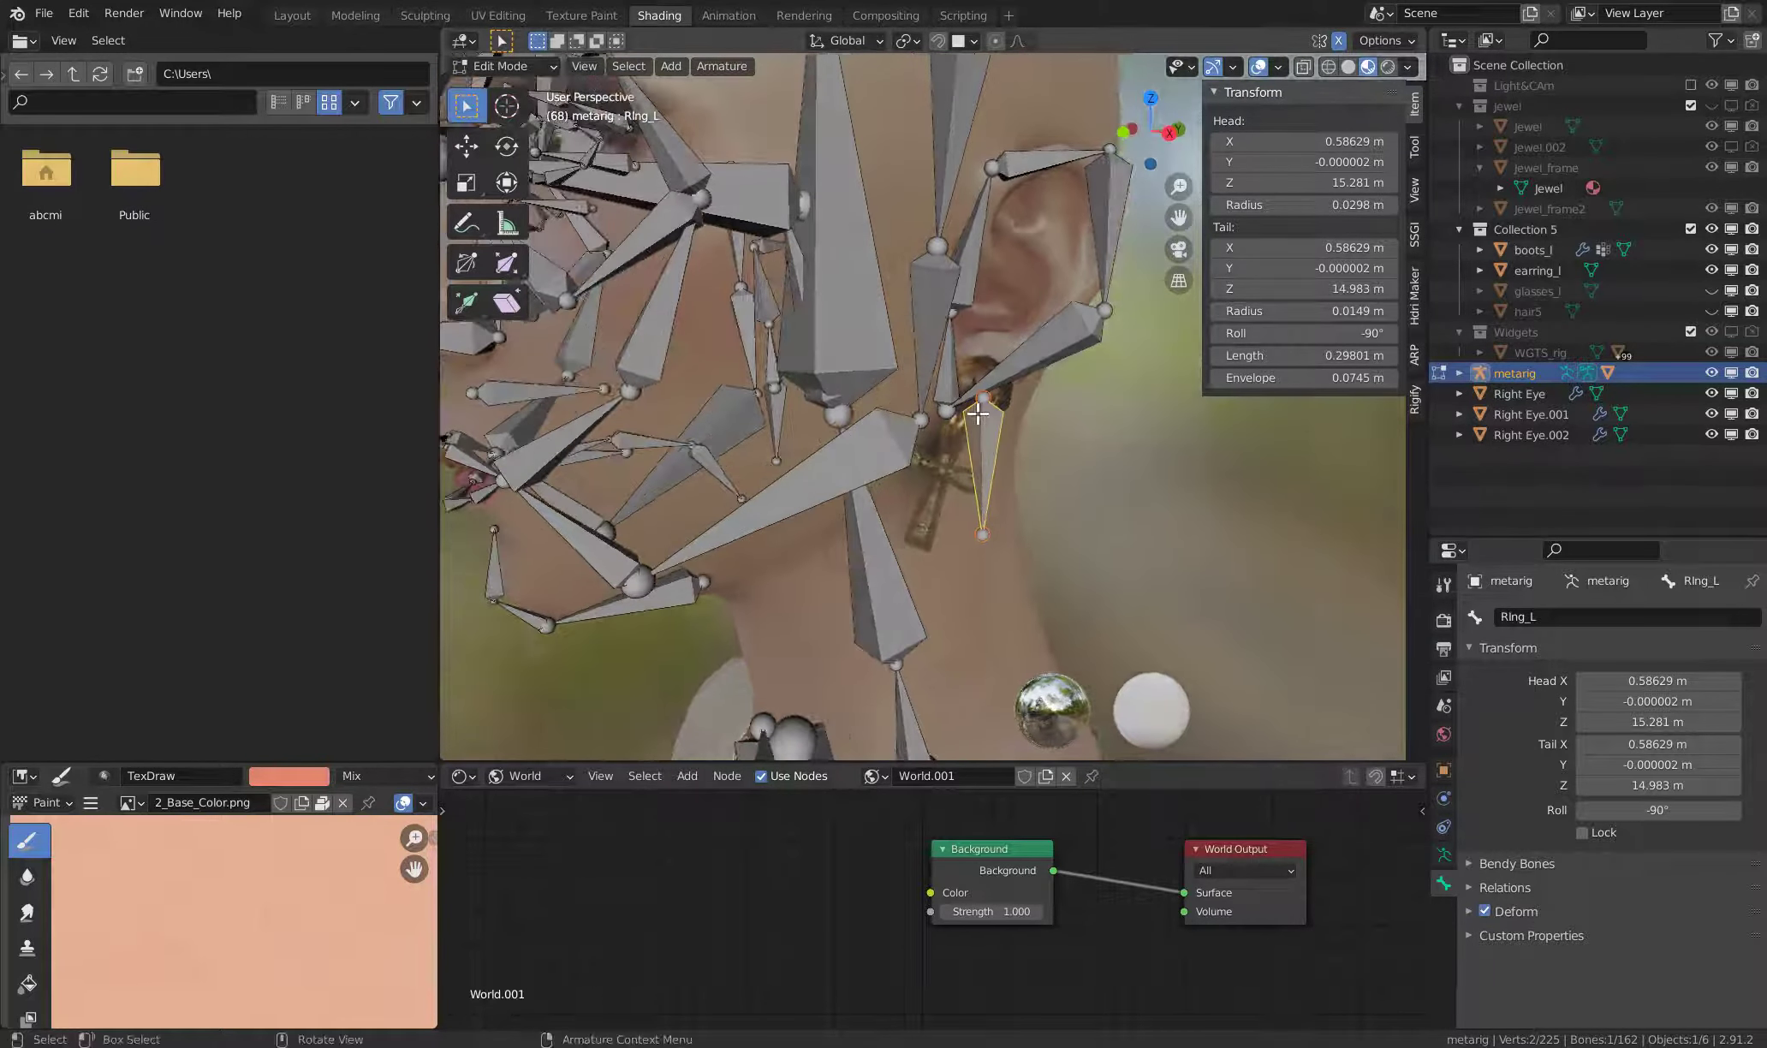
pyautogui.moveTo(907, 416); pyautogui.dragTo(987, 427, button='middle')
pyautogui.click(992, 400)
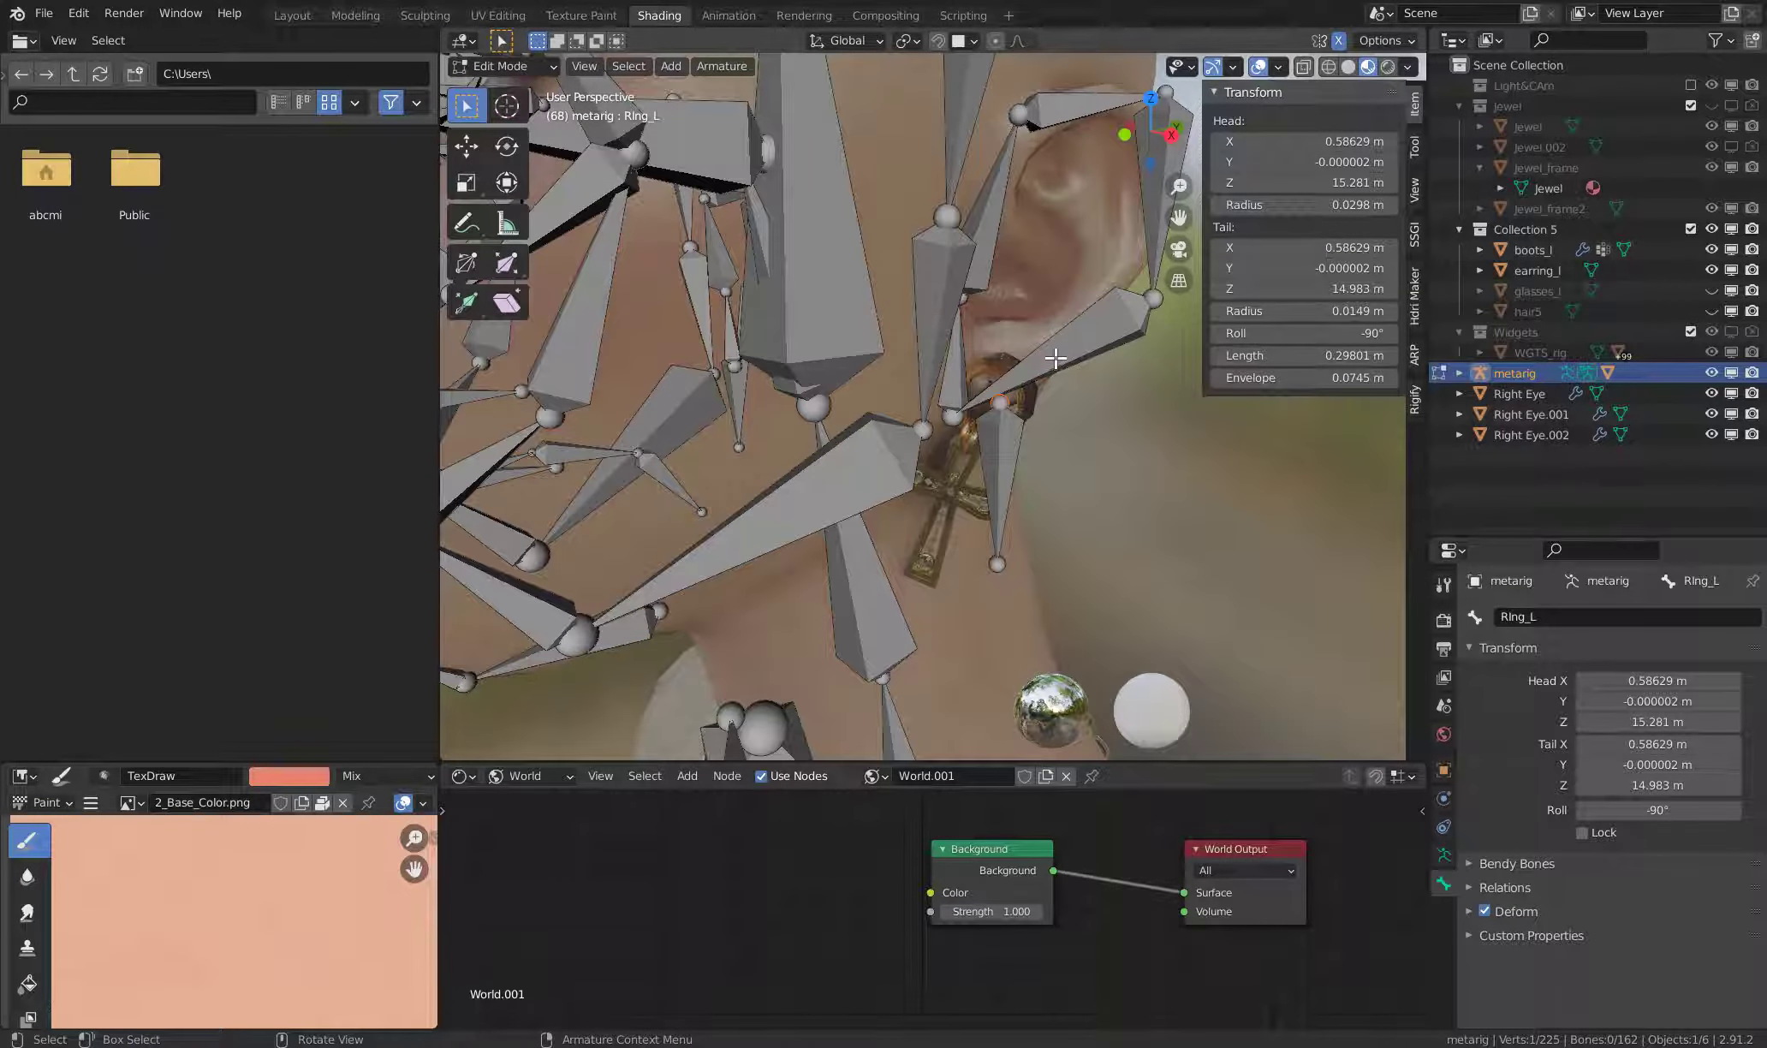
pyautogui.moveTo(1057, 367); pyautogui.dragTo(1010, 398, button='middle')
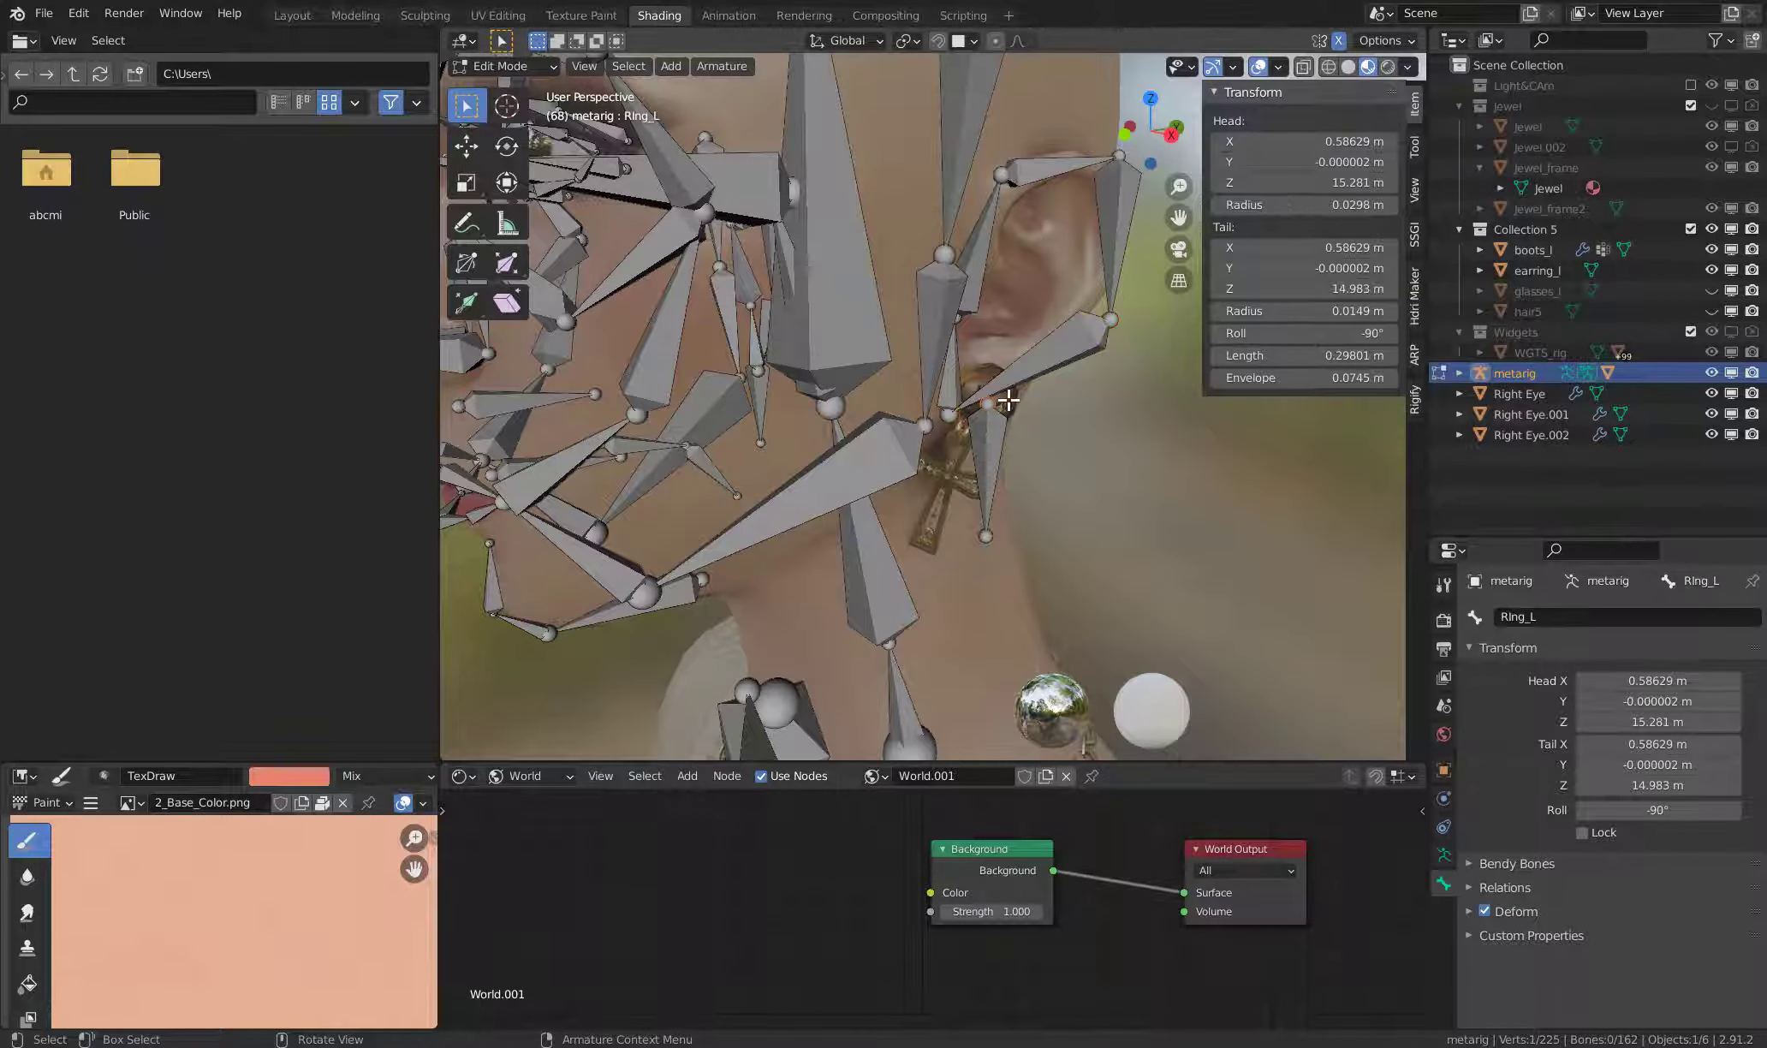
pyautogui.click(988, 431)
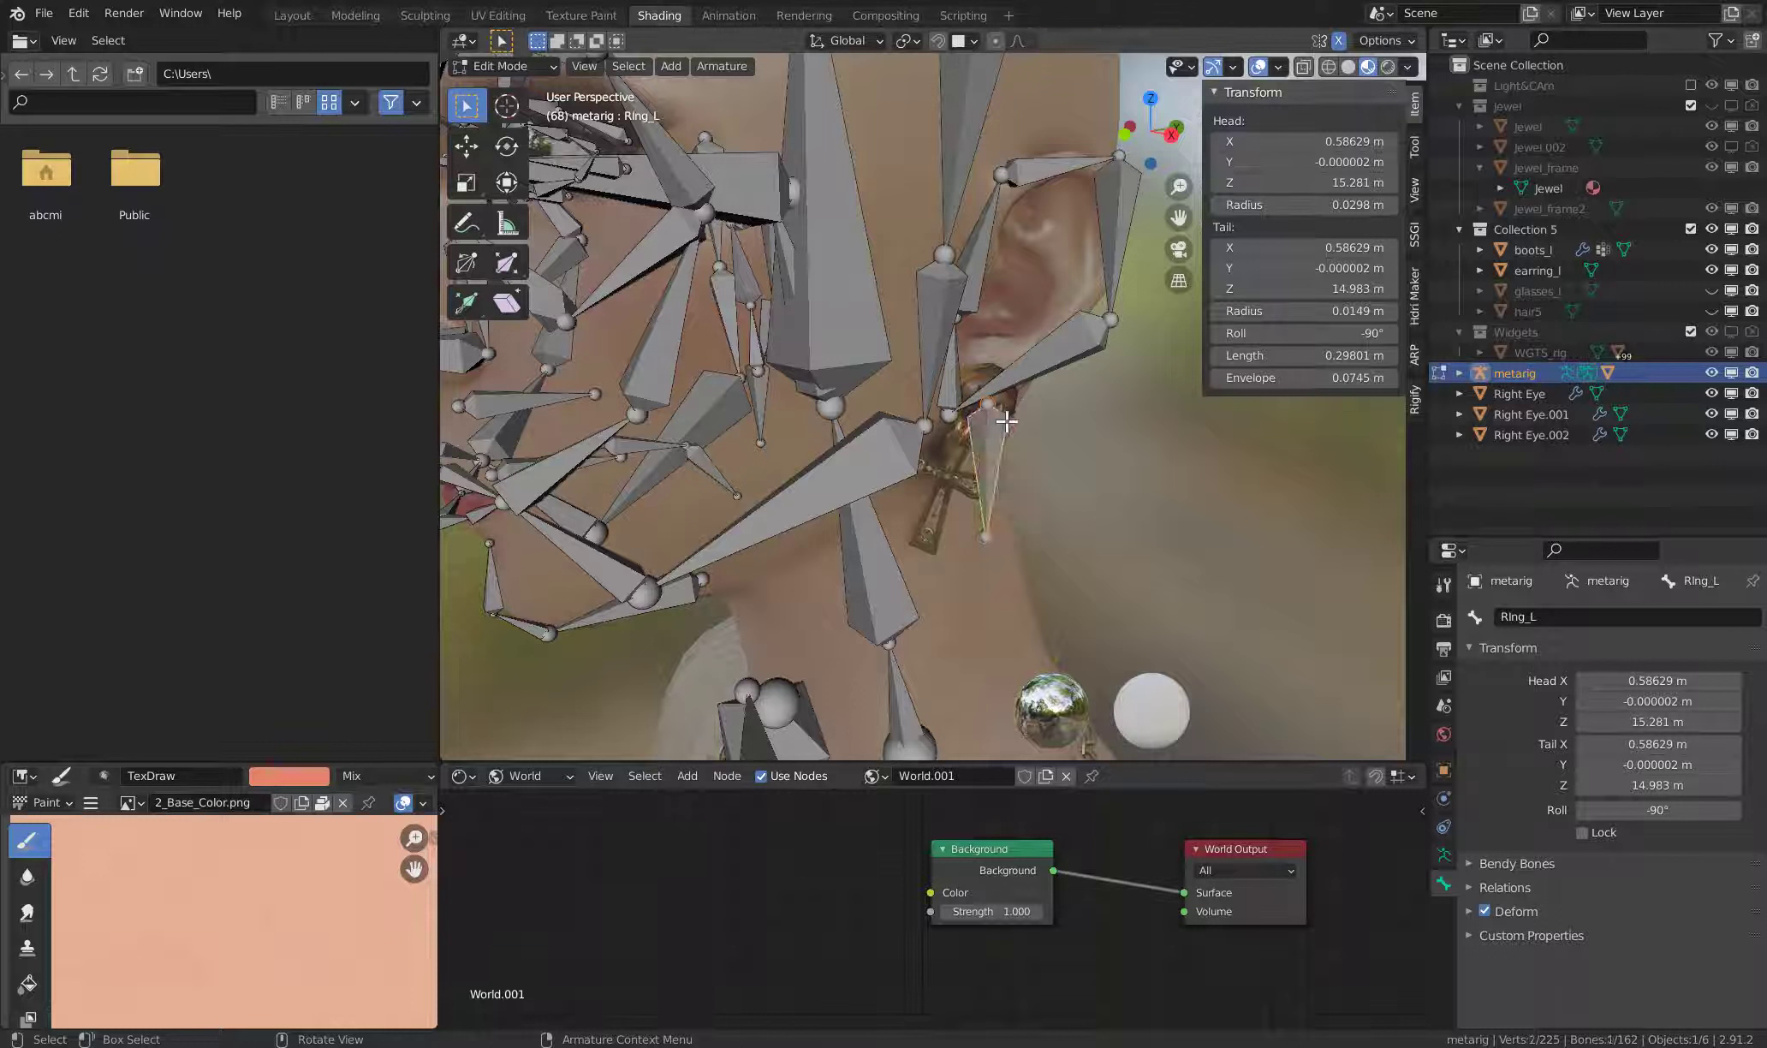
pyautogui.keyDown('shift'); pyautogui.click(1058, 352); pyautogui.keyUp('shift')
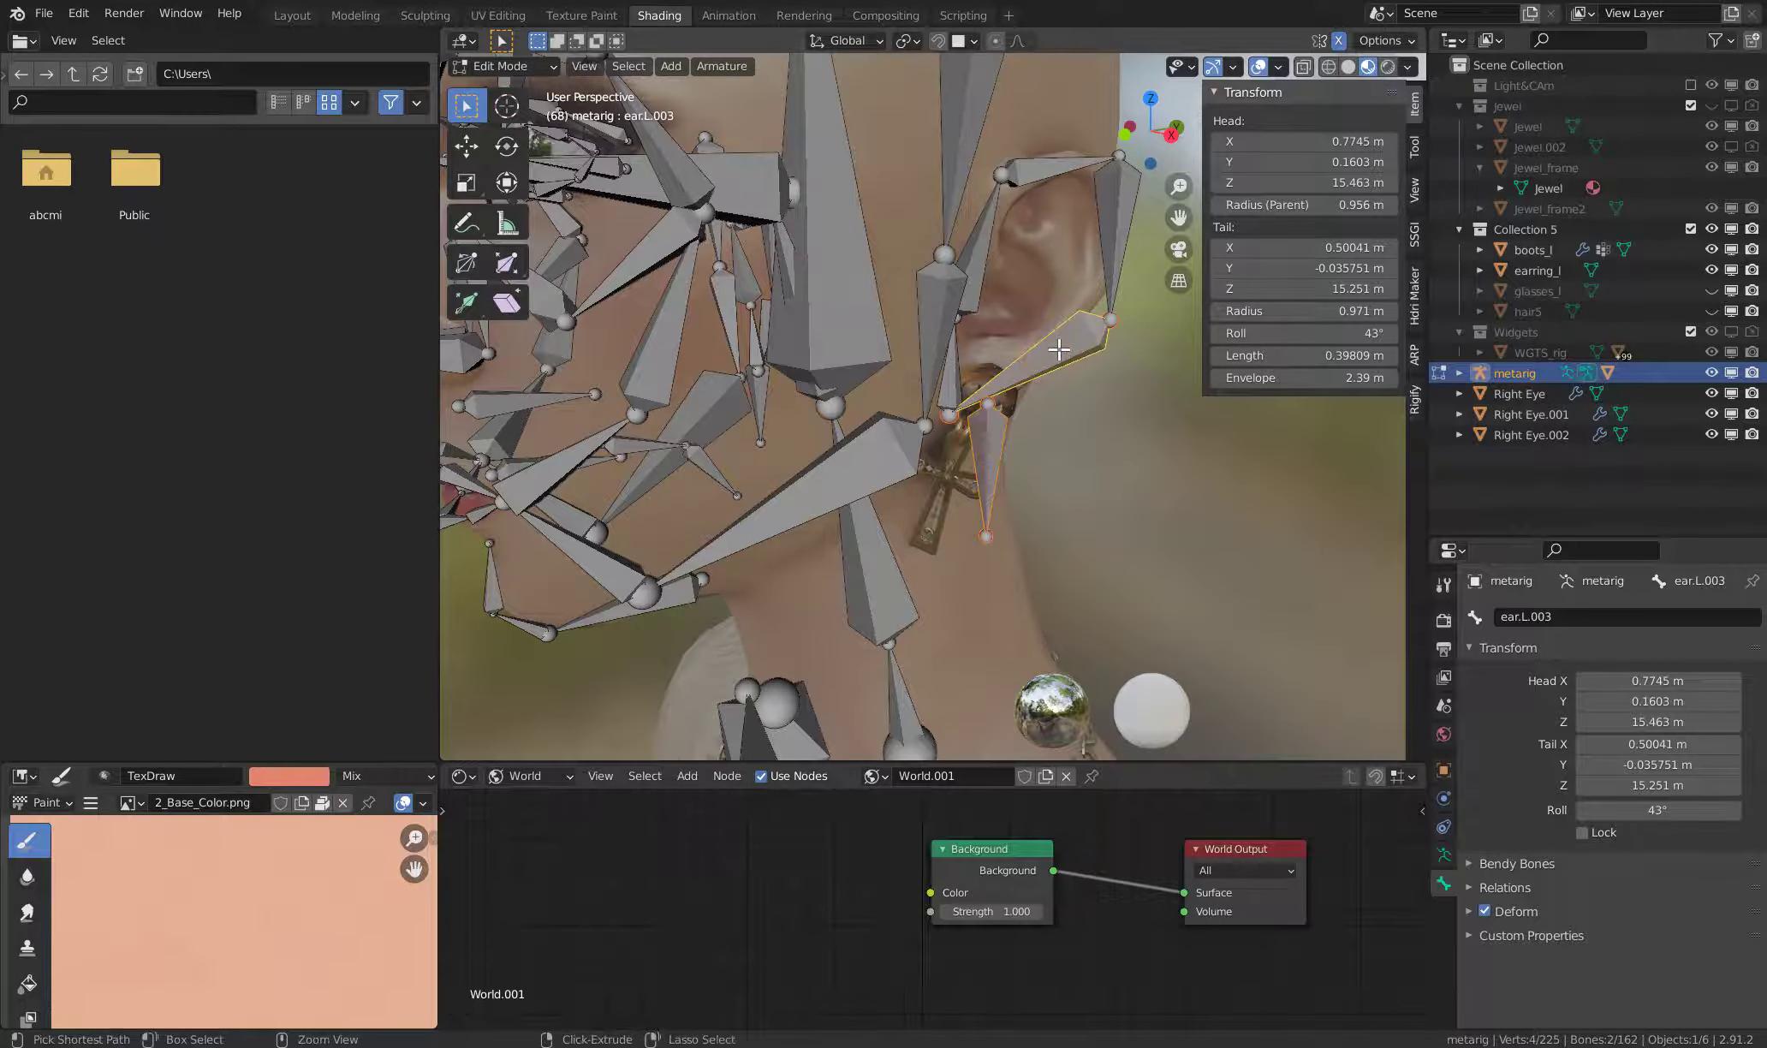
pyautogui.hotkey('ctrl', 'p')
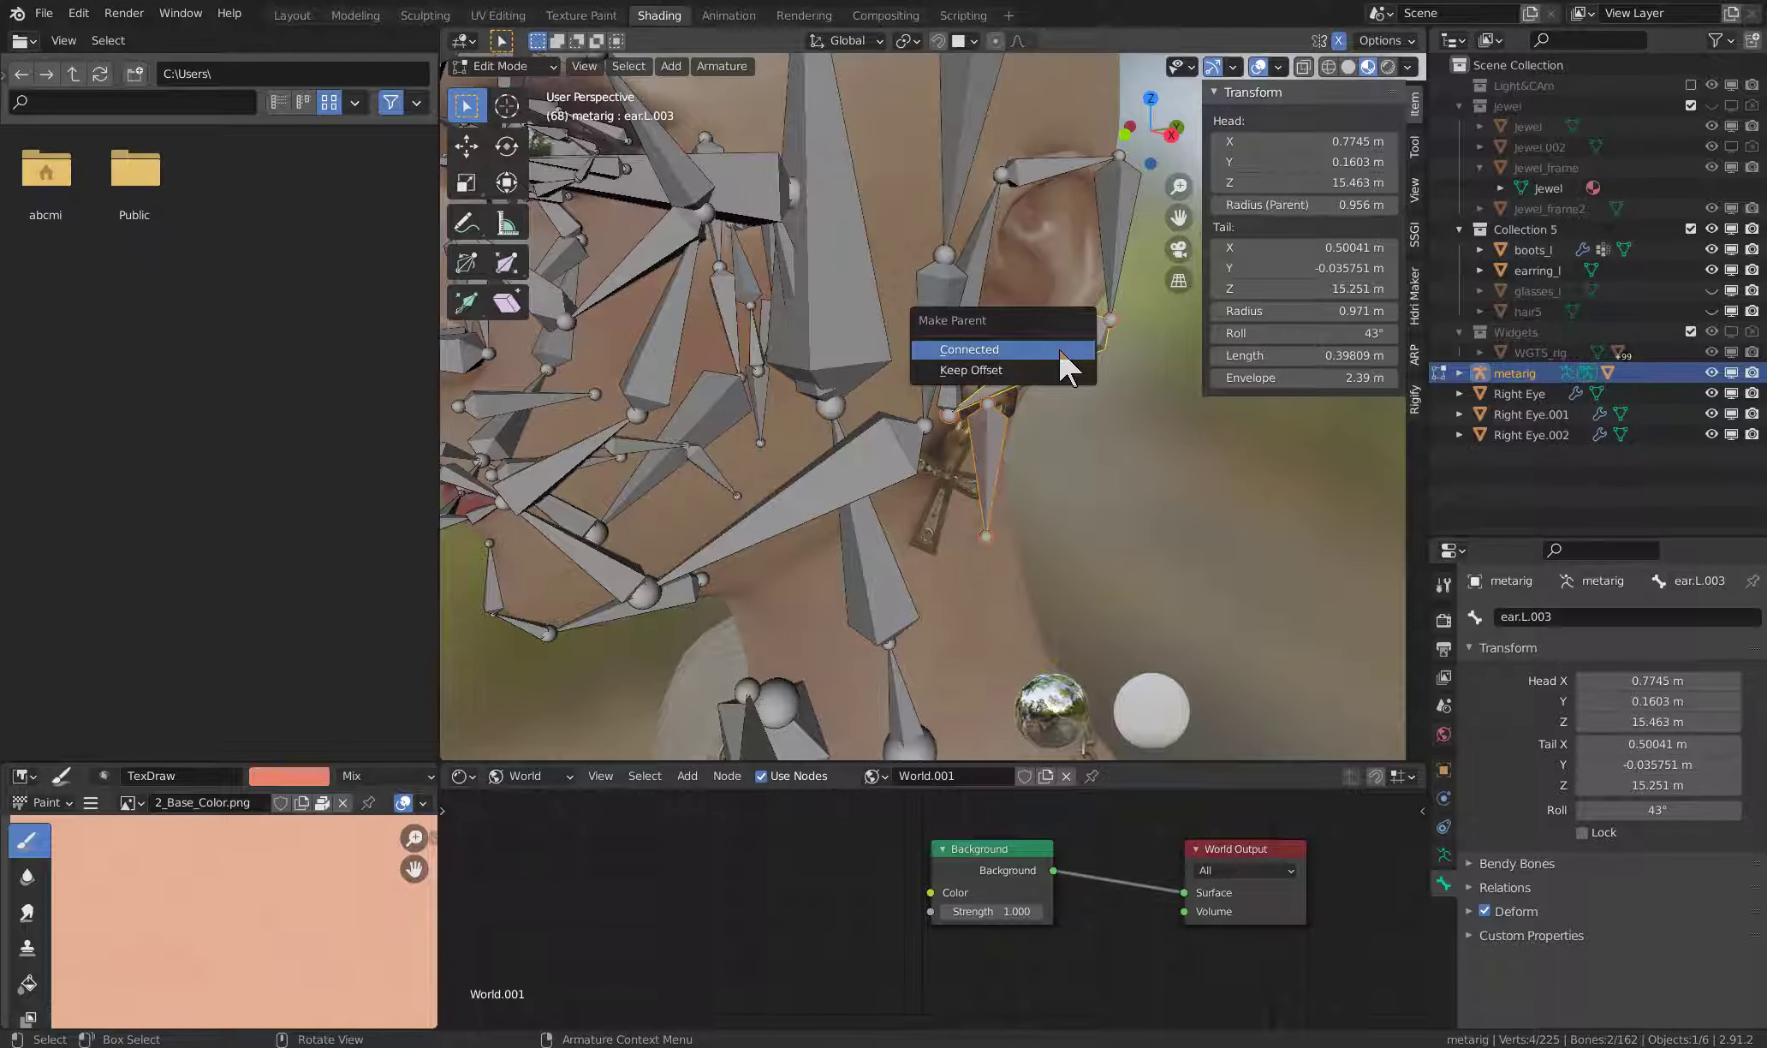
pyautogui.click(1055, 370)
# - Select the right ring bone with ear.R.003 as parent, then cancel the parenting menu
pyautogui.scroll(-2, 989, 370)
pyautogui.moveTo(988, 370); pyautogui.dragTo(831, 424, button='middle')
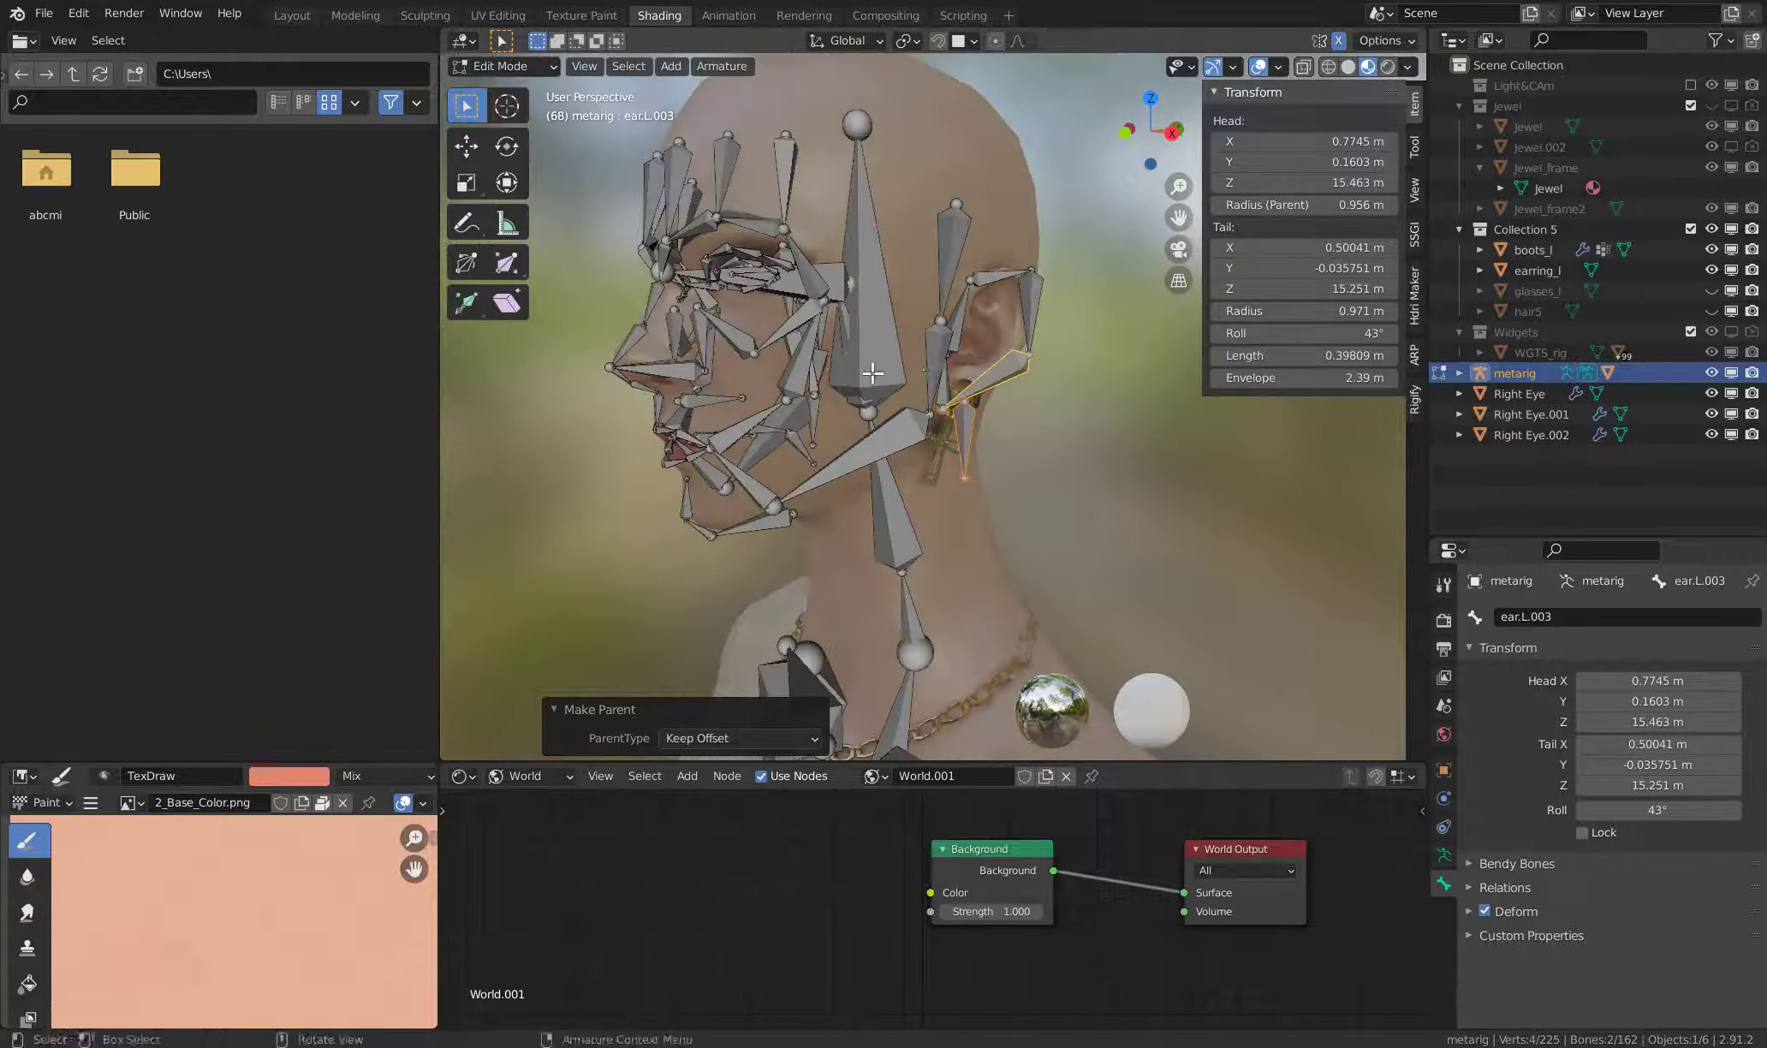
pyautogui.scroll(3, 831, 424)
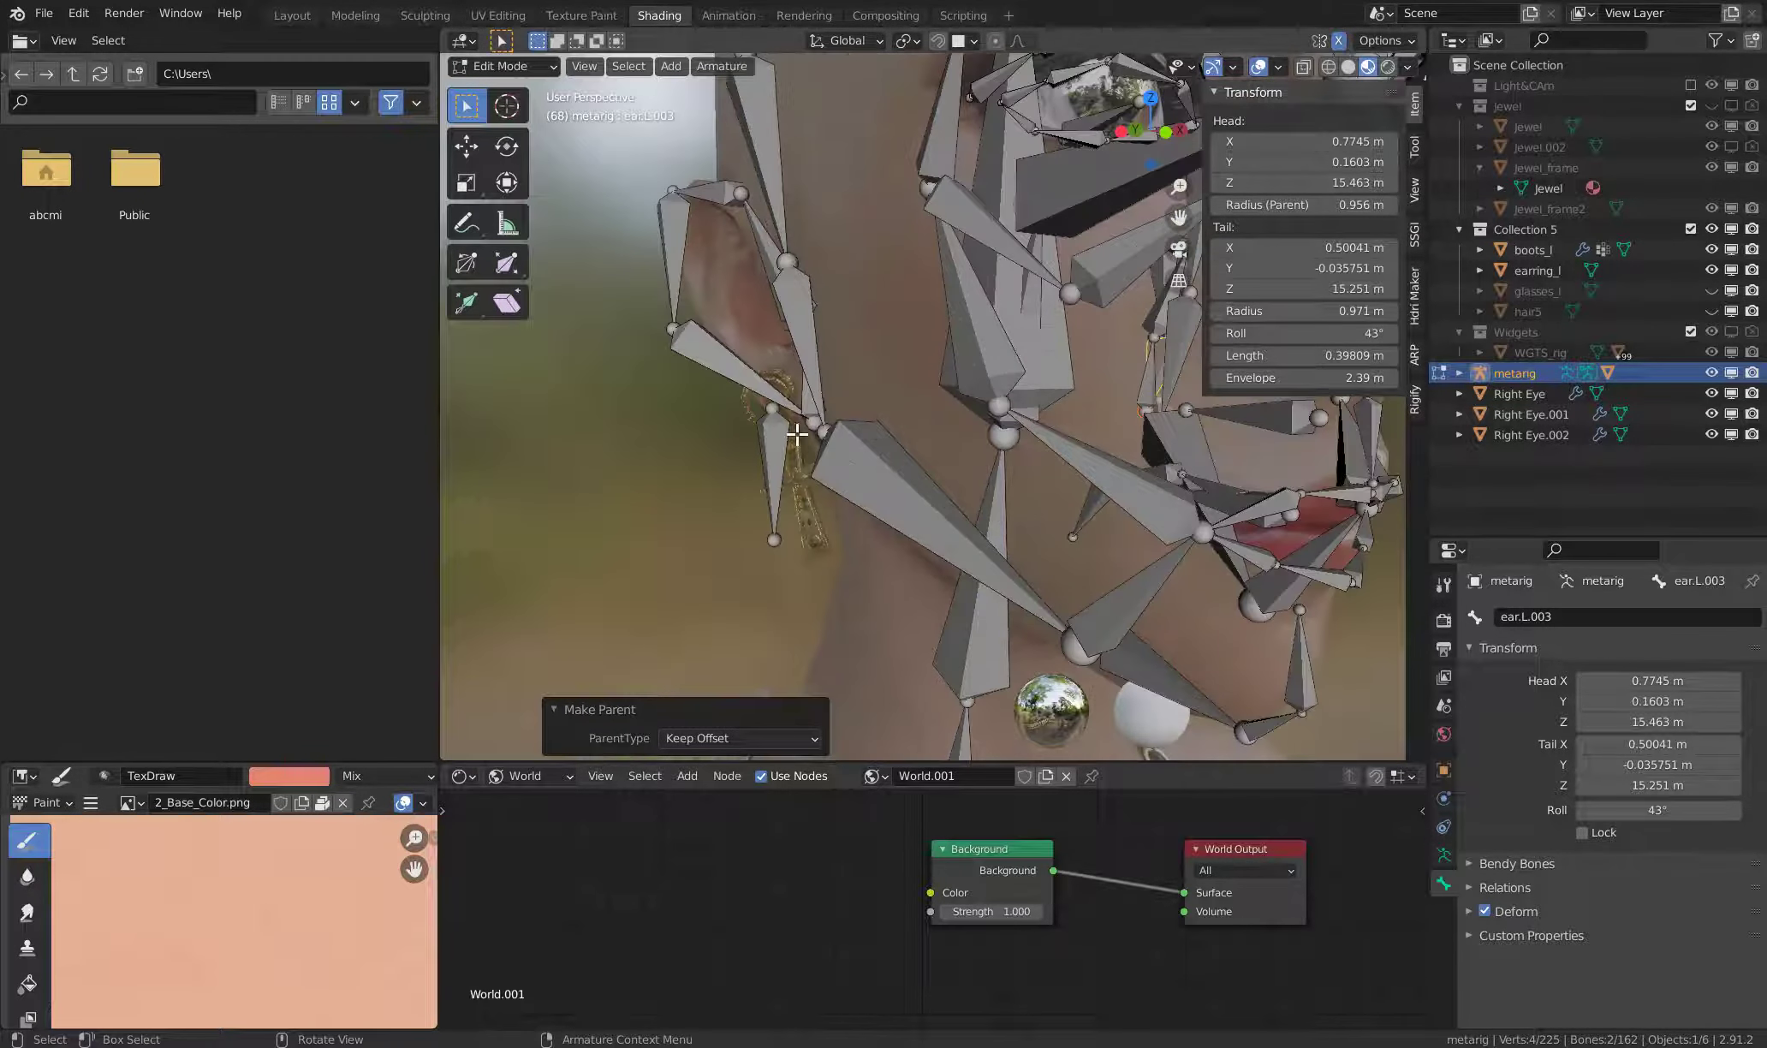
pyautogui.click(784, 437)
pyautogui.hotkey('ctrl', 'p')
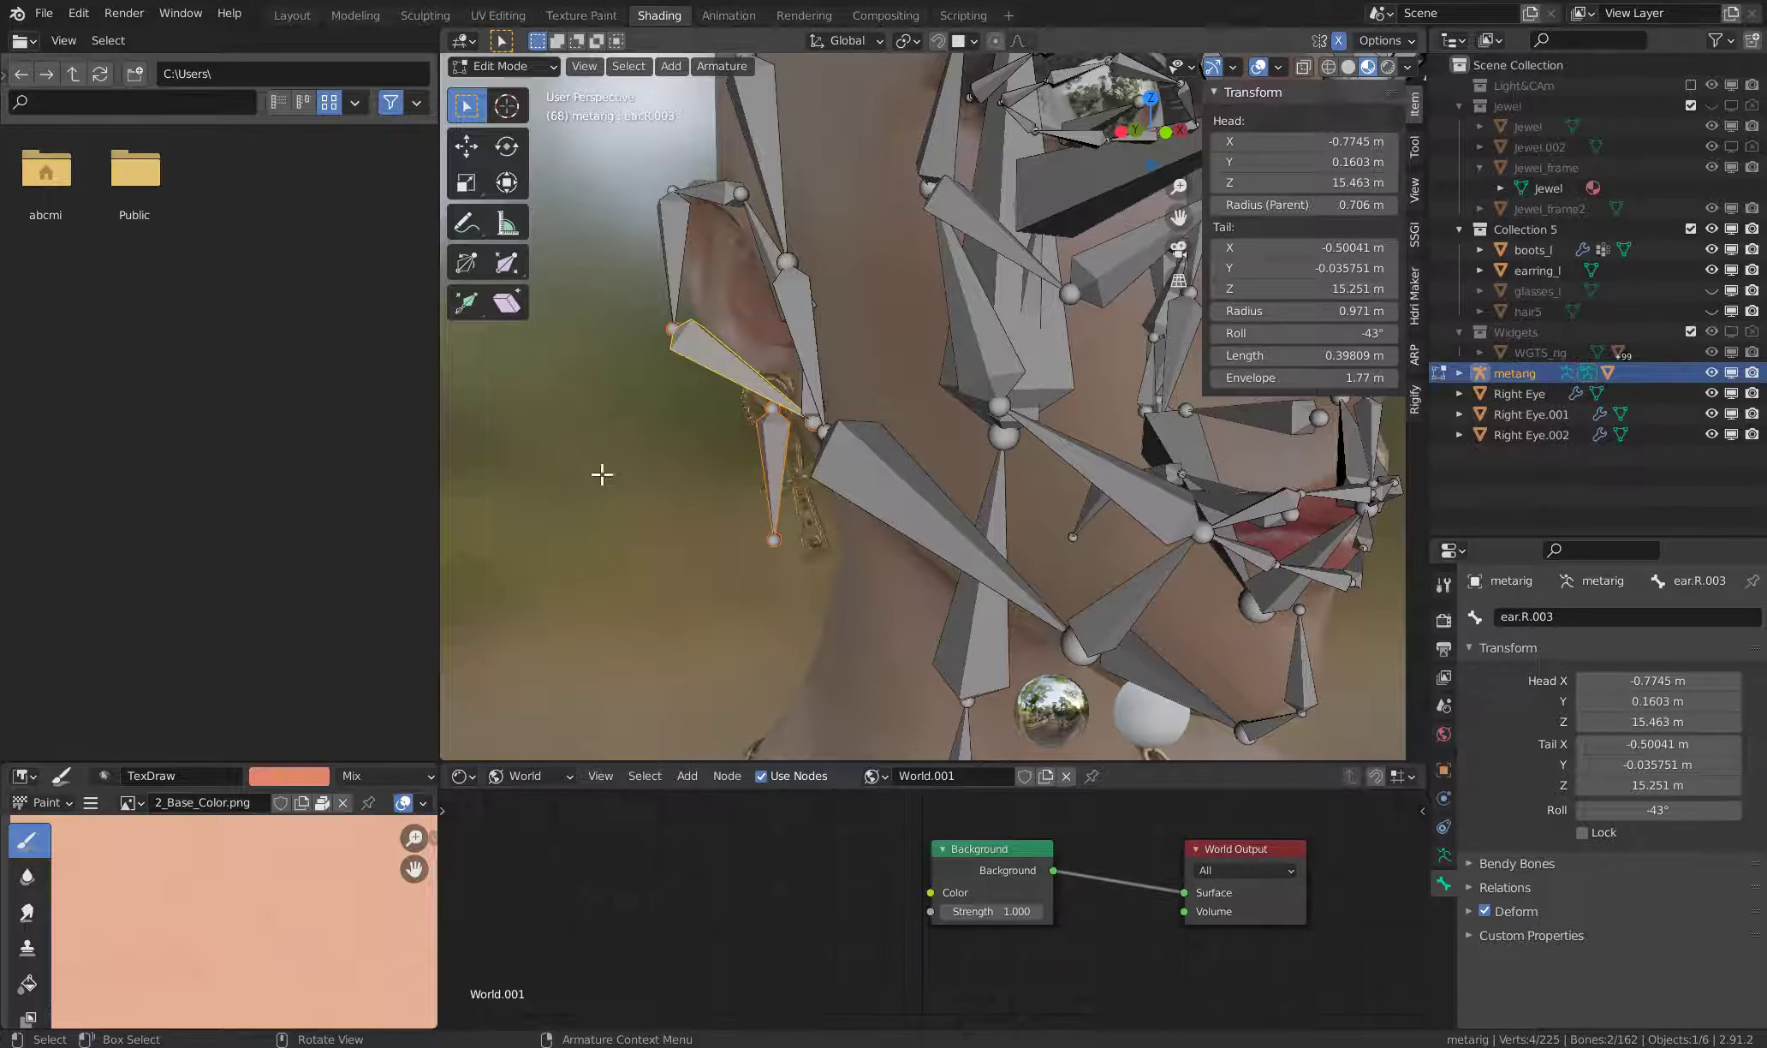
pyautogui.moveTo(599, 474); pyautogui.dragTo(670, 477, button='middle')
pyautogui.click(671, 477)
pyautogui.click(793, 433)
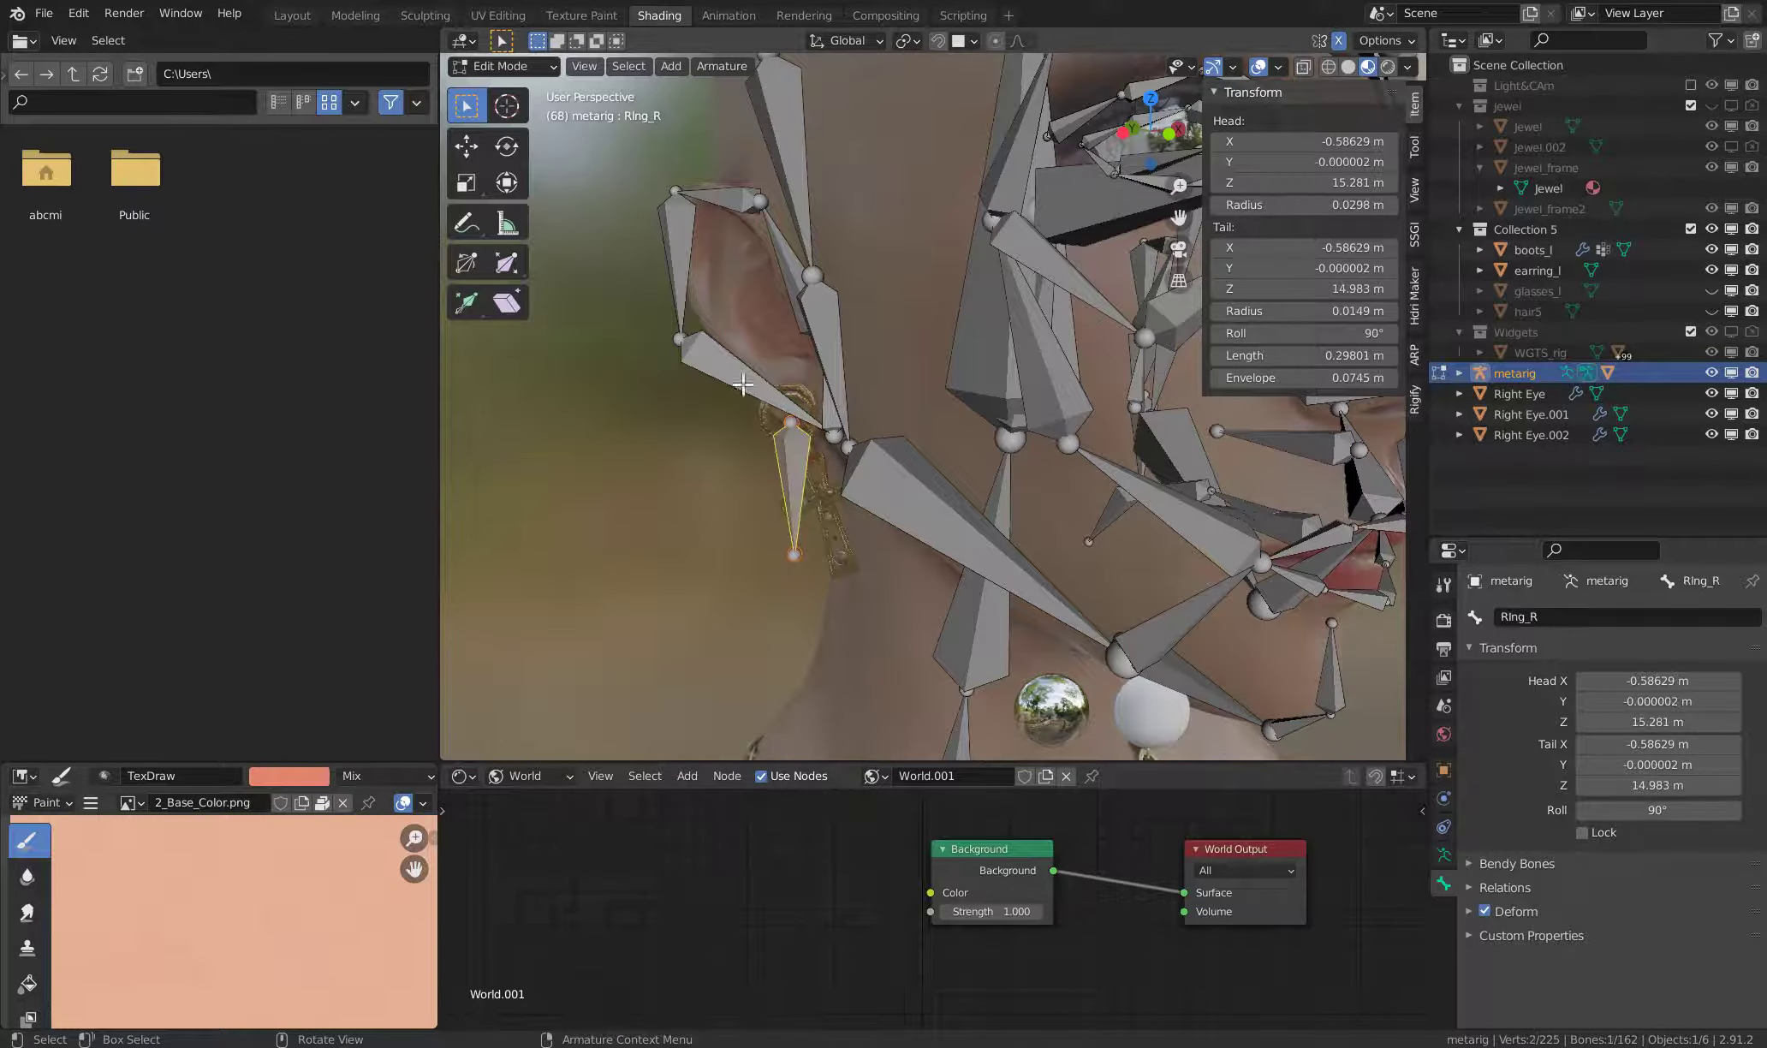
pyautogui.keyDown('shift'); pyautogui.click(741, 376); pyautogui.keyUp('shift')
pyautogui.hotkey('ctrl', 'p')
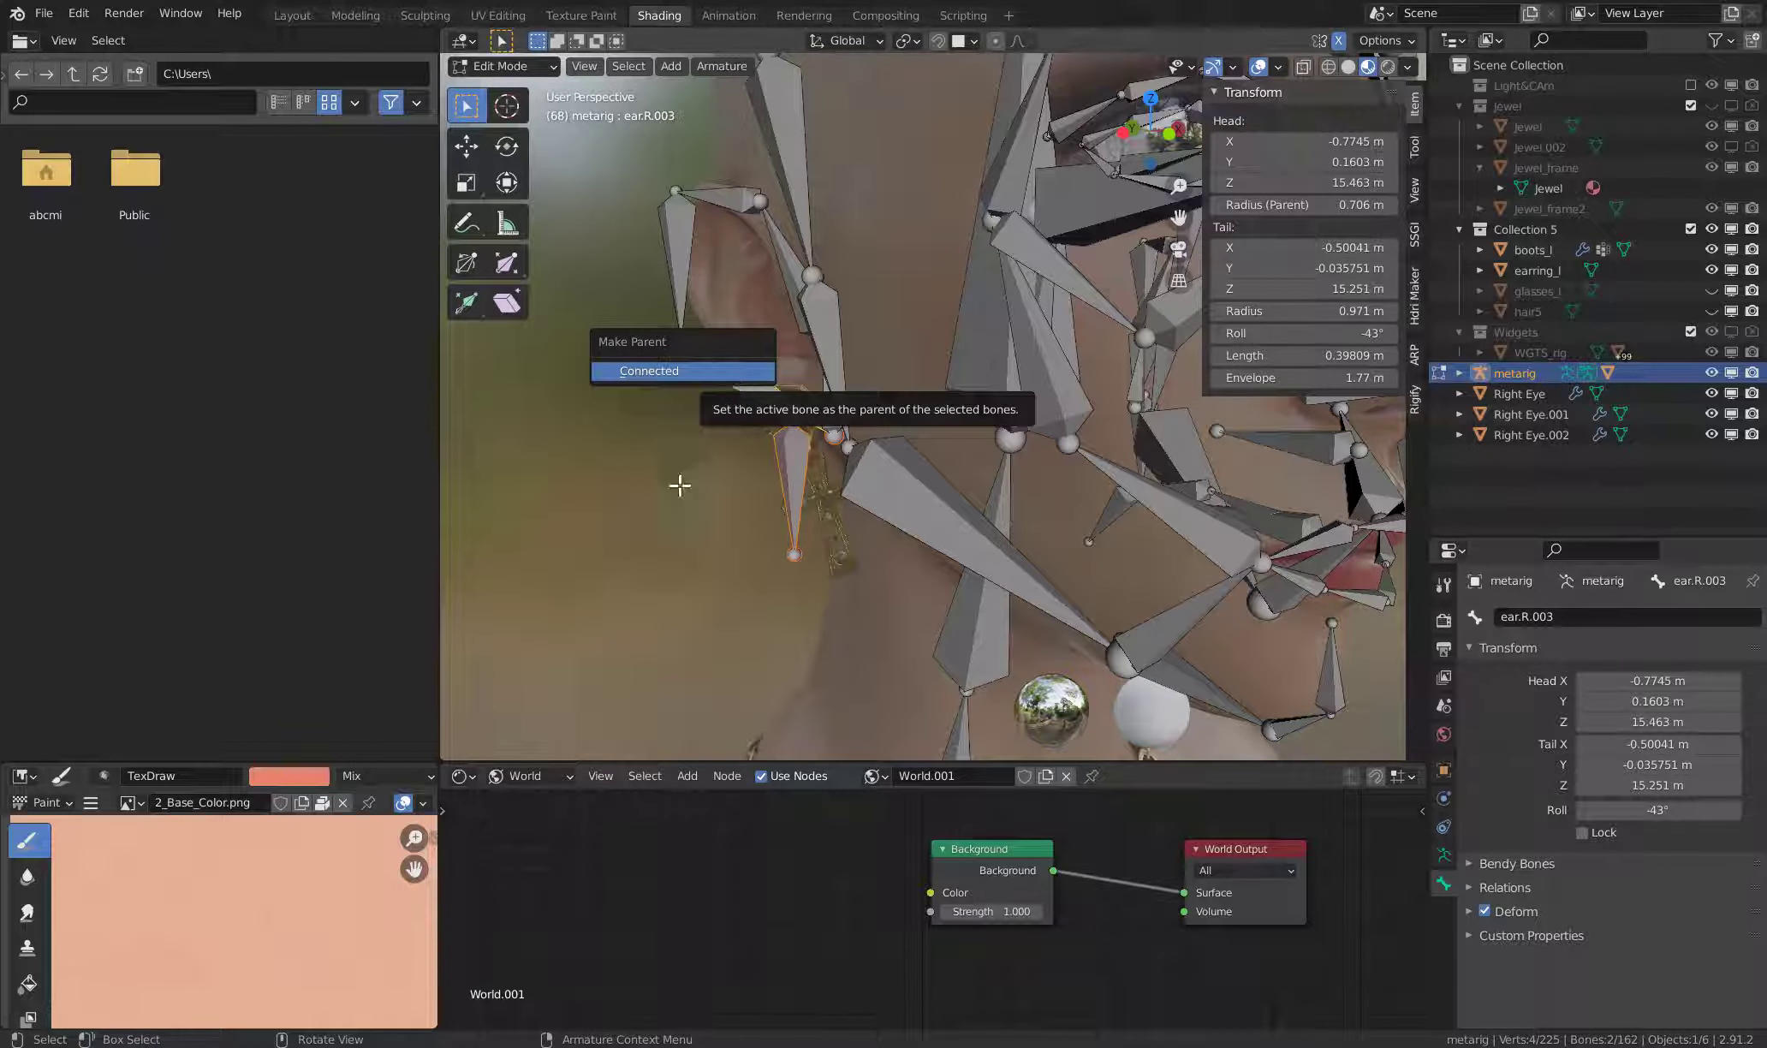
pyautogui.press('Escape')
# - Parent the mirrored left ring bone to ear.L.003, keeping its offset
pyautogui.click(737, 485)
pyautogui.click(790, 452)
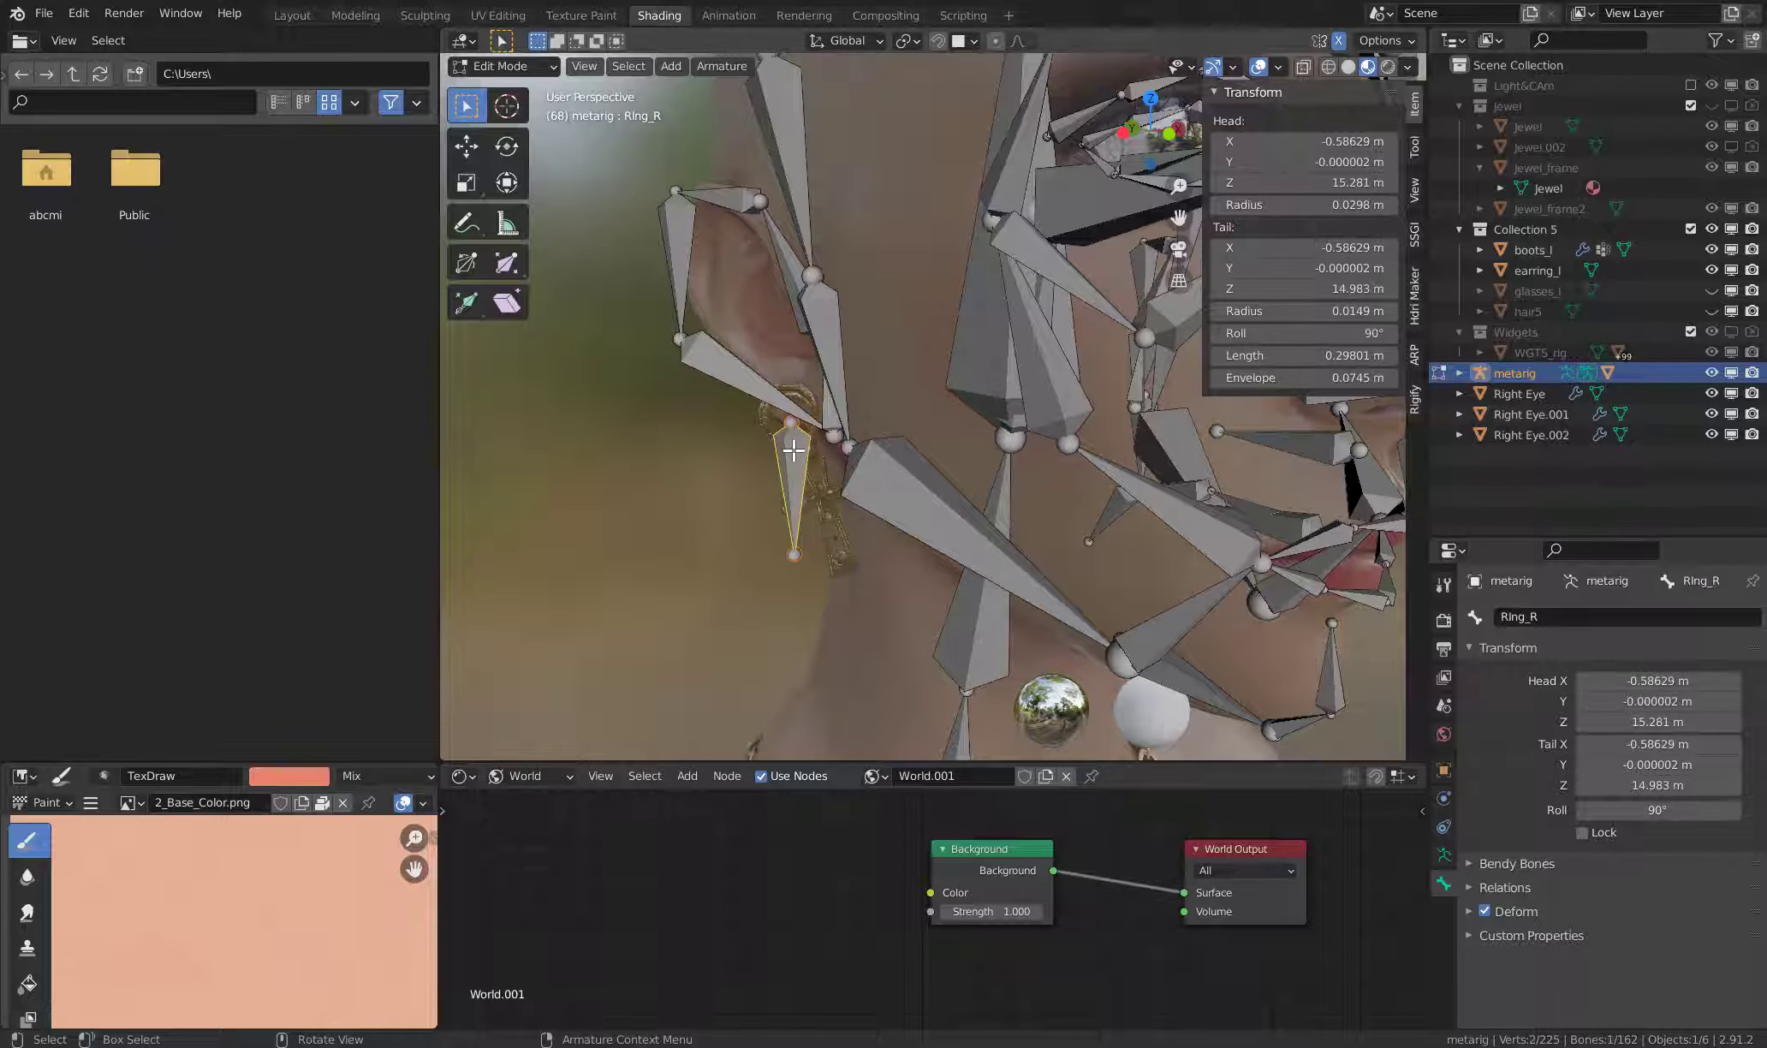
pyautogui.moveTo(1010, 428); pyautogui.dragTo(949, 430, button='middle')
pyautogui.hotkey('ctrl', 'shift', 'm')
pyautogui.keyDown('shift'); pyautogui.moveTo(1139, 446); pyautogui.dragTo(1087, 481, button='middle'); pyautogui.keyUp('shift')
pyautogui.keyDown('shift'); pyautogui.click(1115, 416); pyautogui.keyUp('shift')
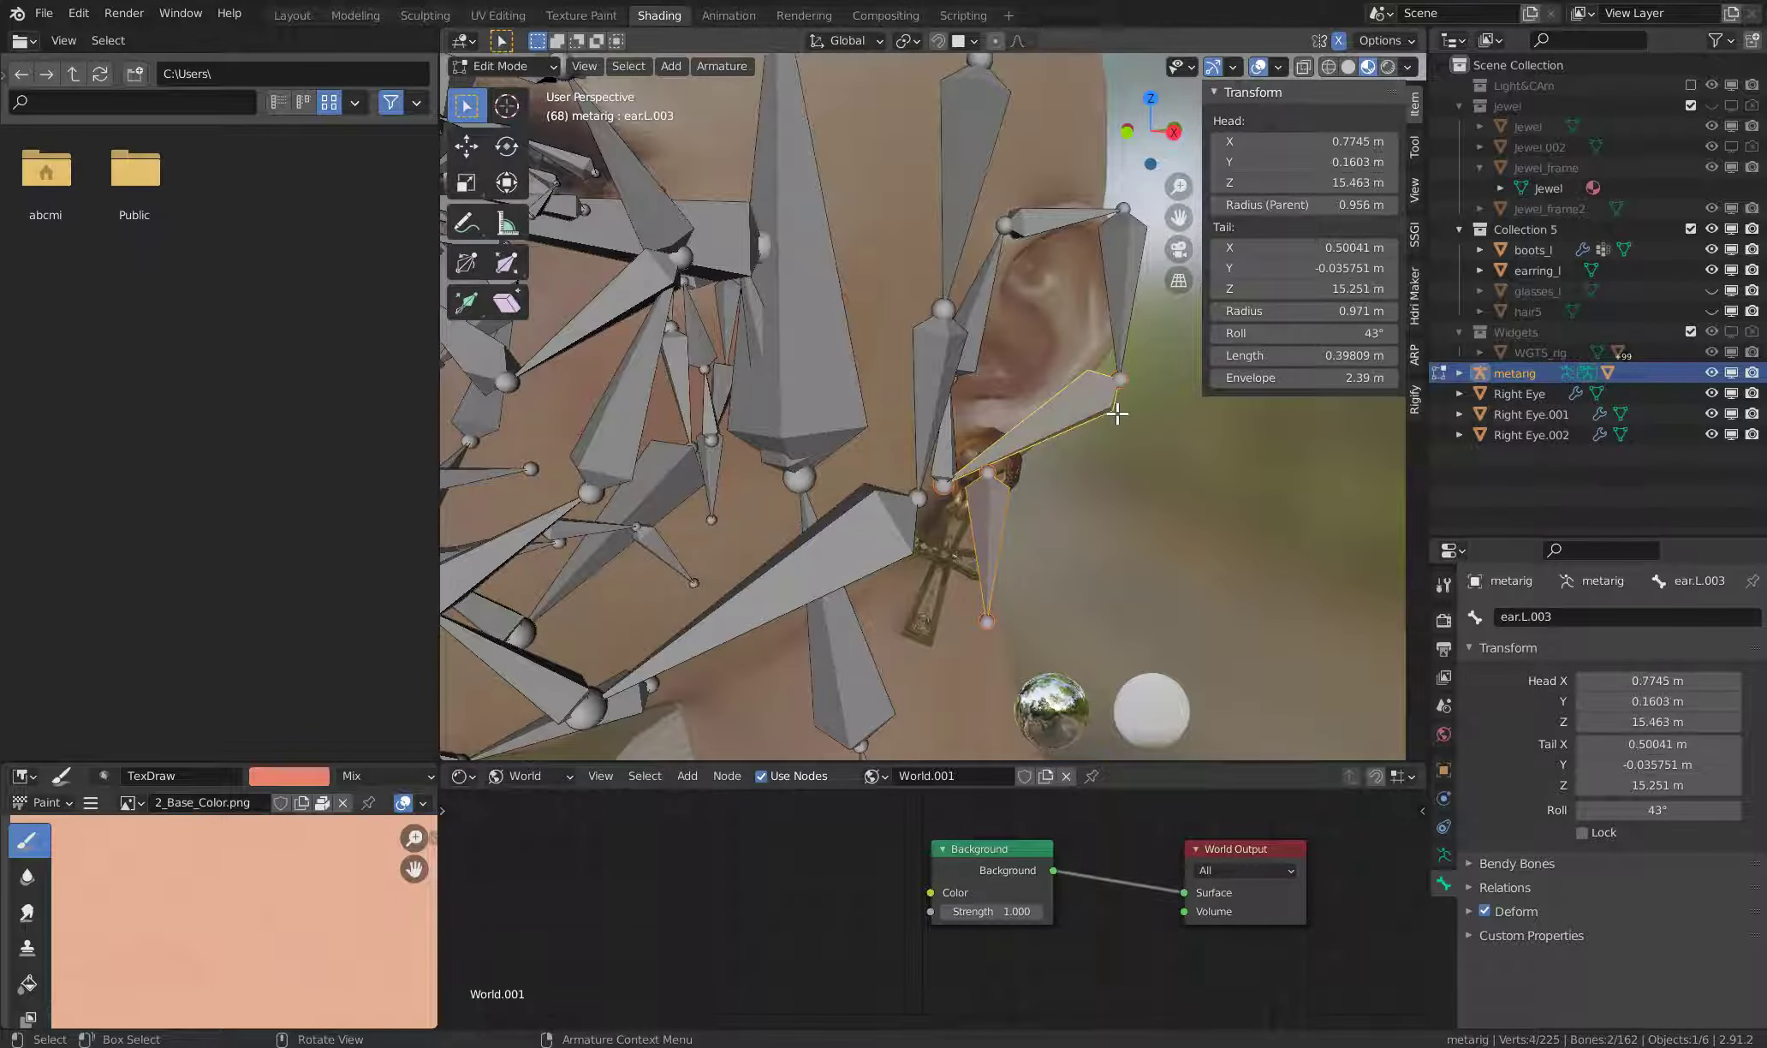
pyautogui.hotkey('ctrl', 'p')
pyautogui.click(1119, 414)
# - Select the left ring bone and ear.L.003, then switch the armature to Pose Mode
pyautogui.click(1144, 572)
pyautogui.scroll(-5, 1072, 500)
pyautogui.scroll(2, 1088, 488)
pyautogui.moveTo(1087, 489)
pyautogui.mouseDown(button='middle')
pyautogui.moveTo(1024, 470)
pyautogui.moveTo(1123, 466)
pyautogui.mouseUp(button='middle')
pyautogui.click(1024, 471)
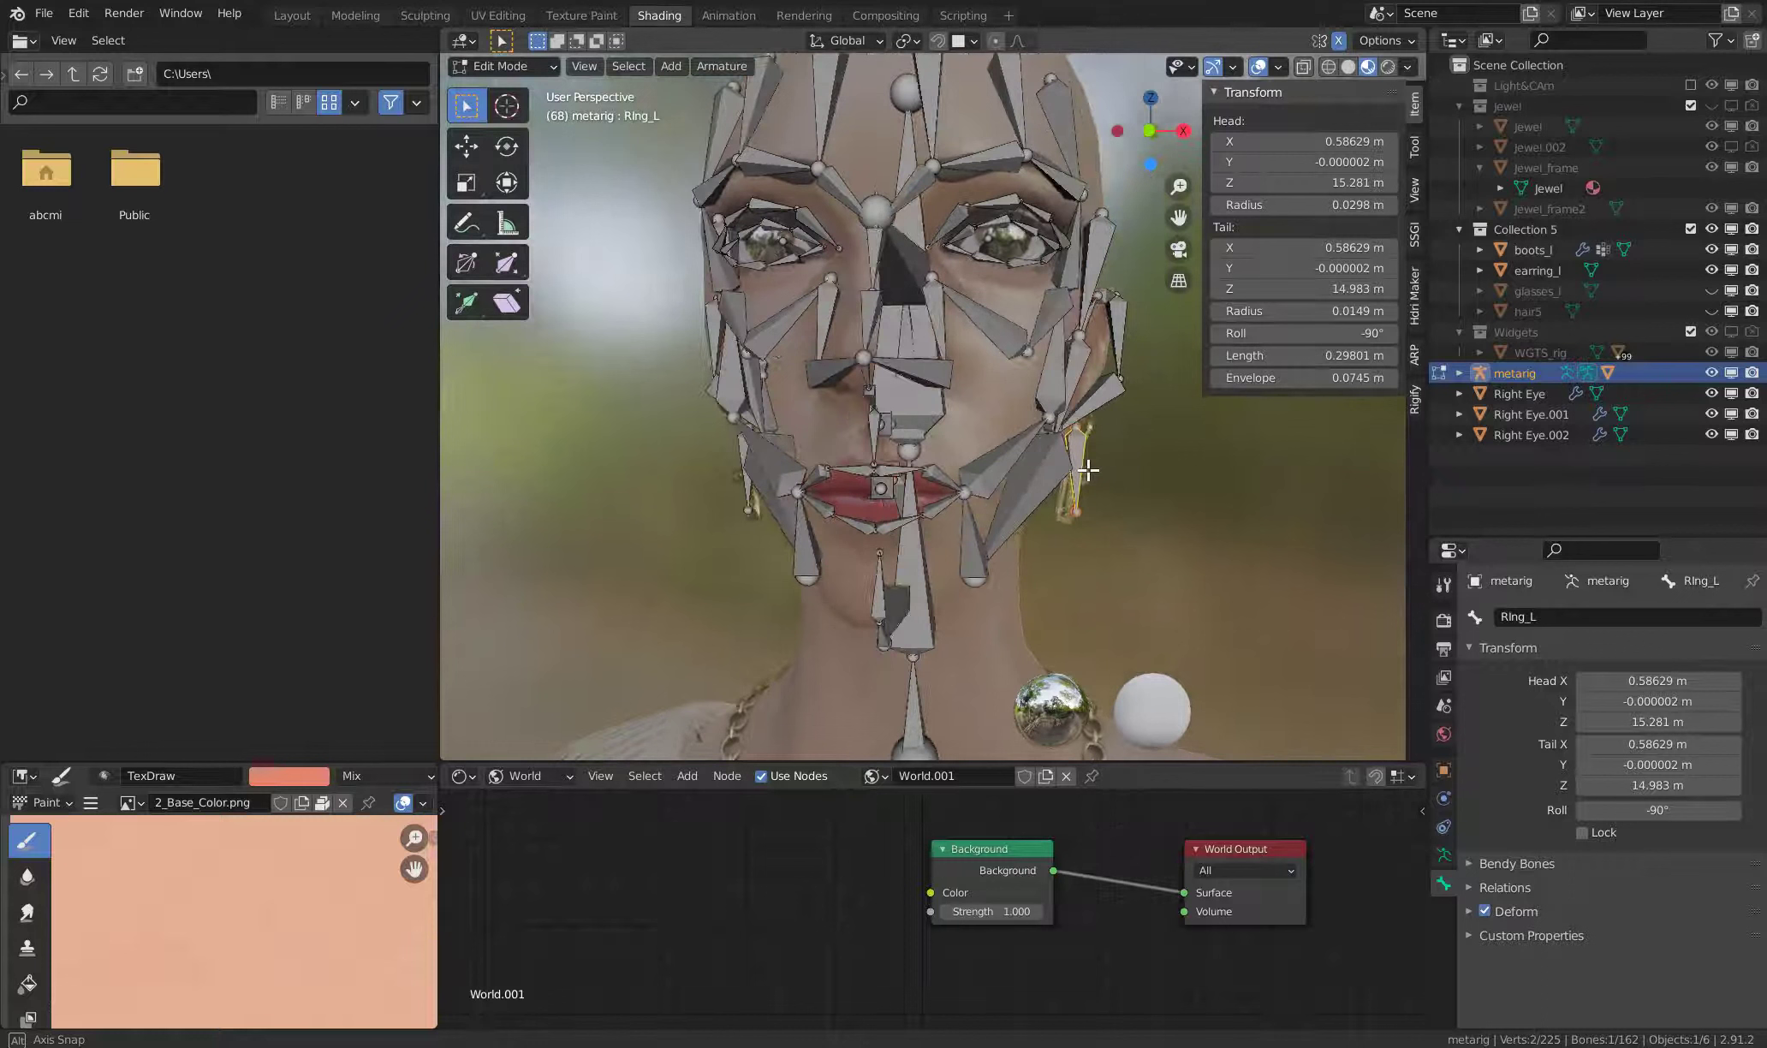
pyautogui.moveTo(1098, 467); pyautogui.dragTo(1083, 469, button='middle')
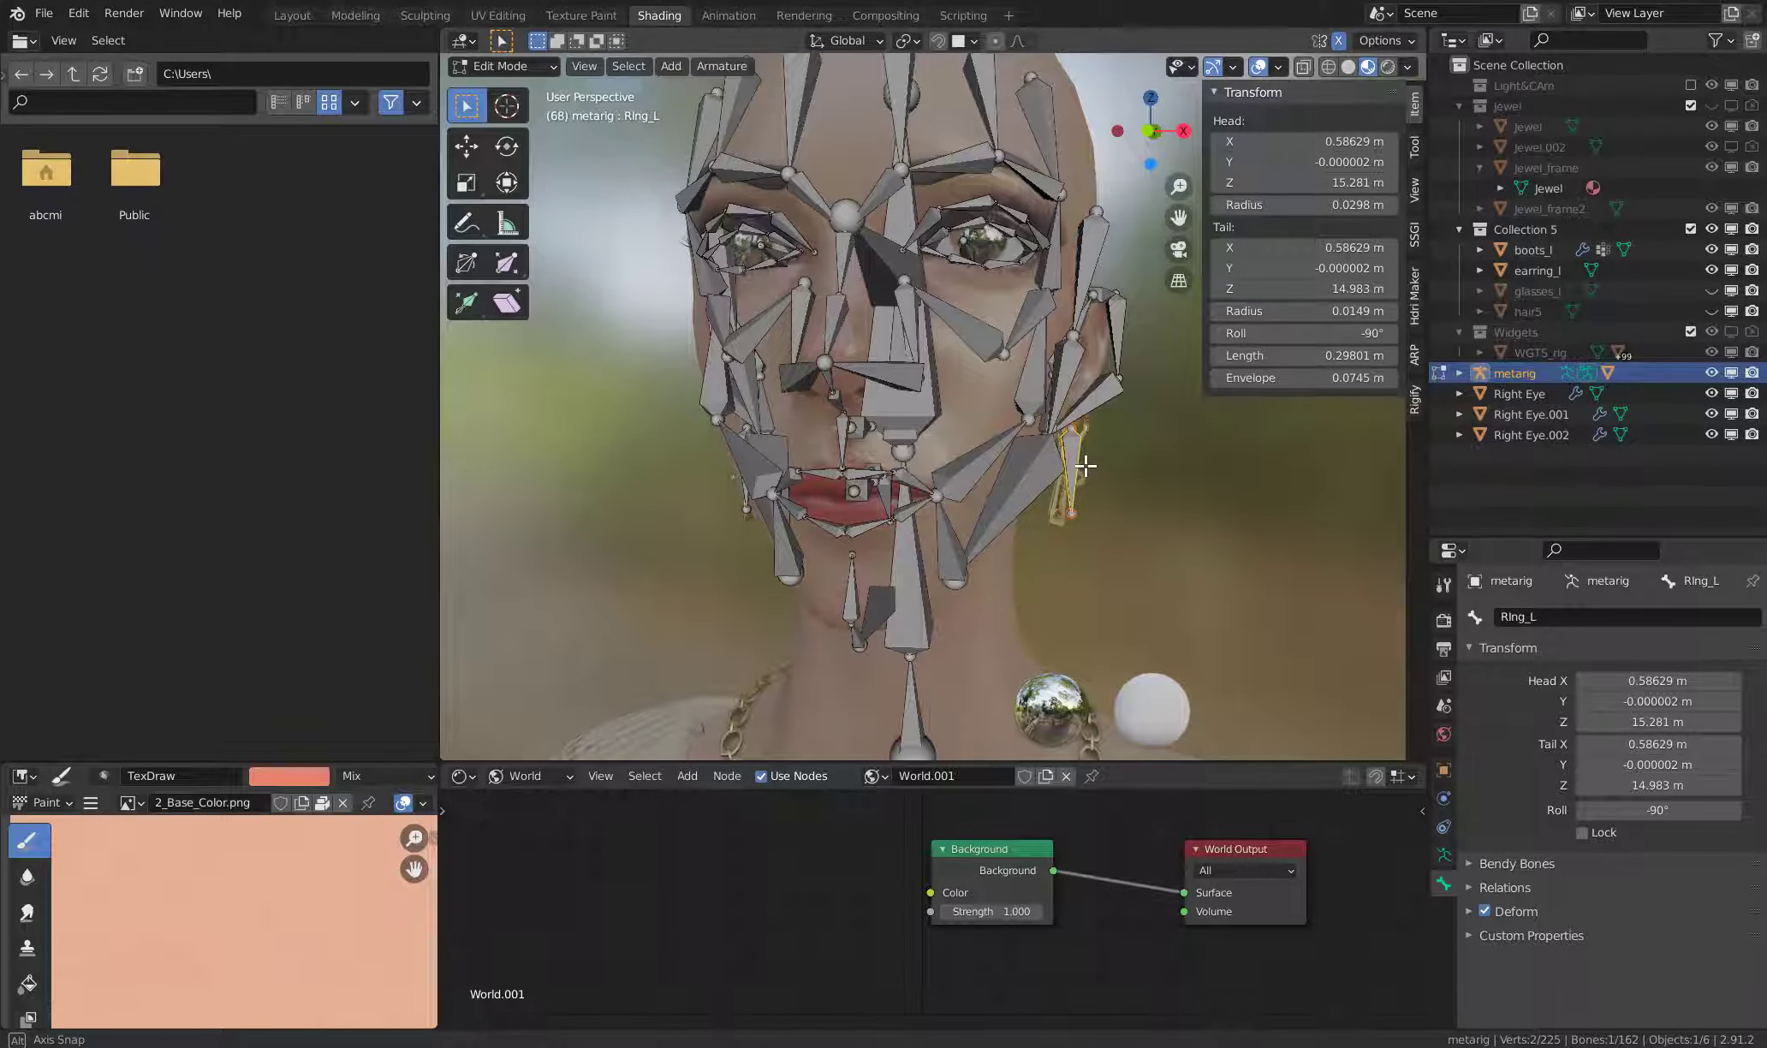
pyautogui.click(1101, 401)
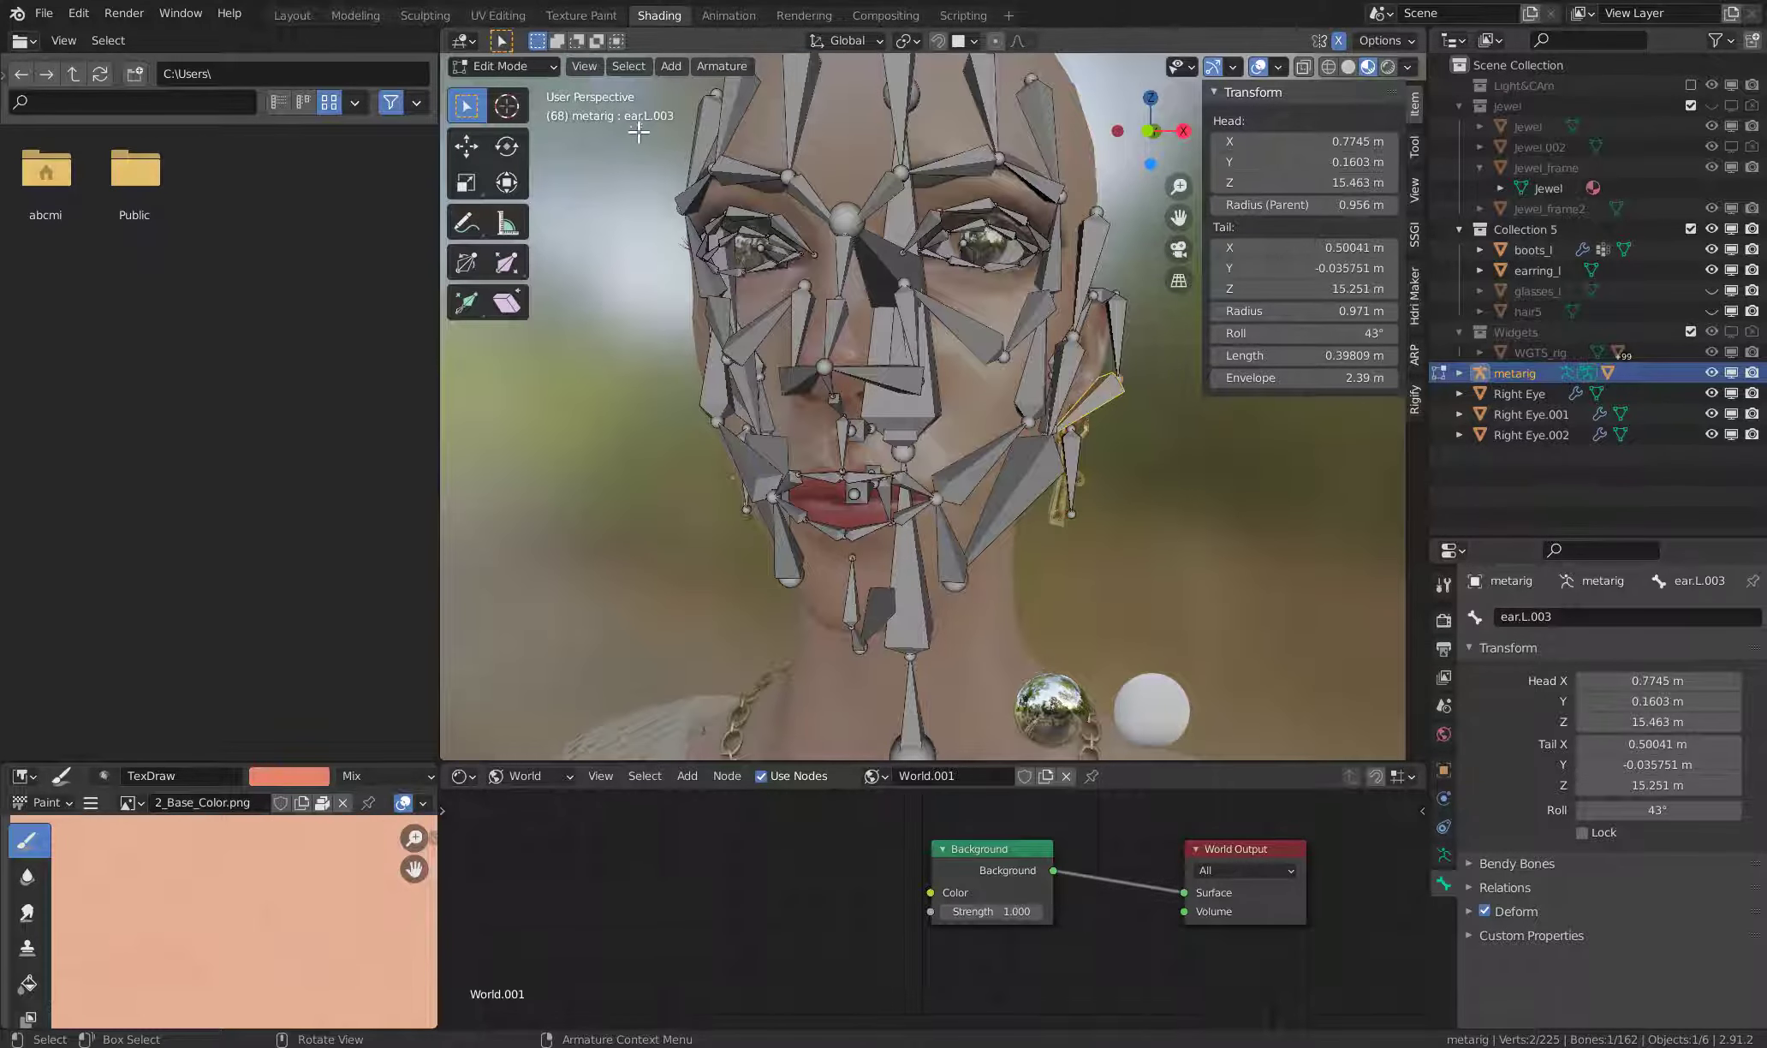
pyautogui.moveTo(1002, 329); pyautogui.dragTo(935, 328, button='middle')
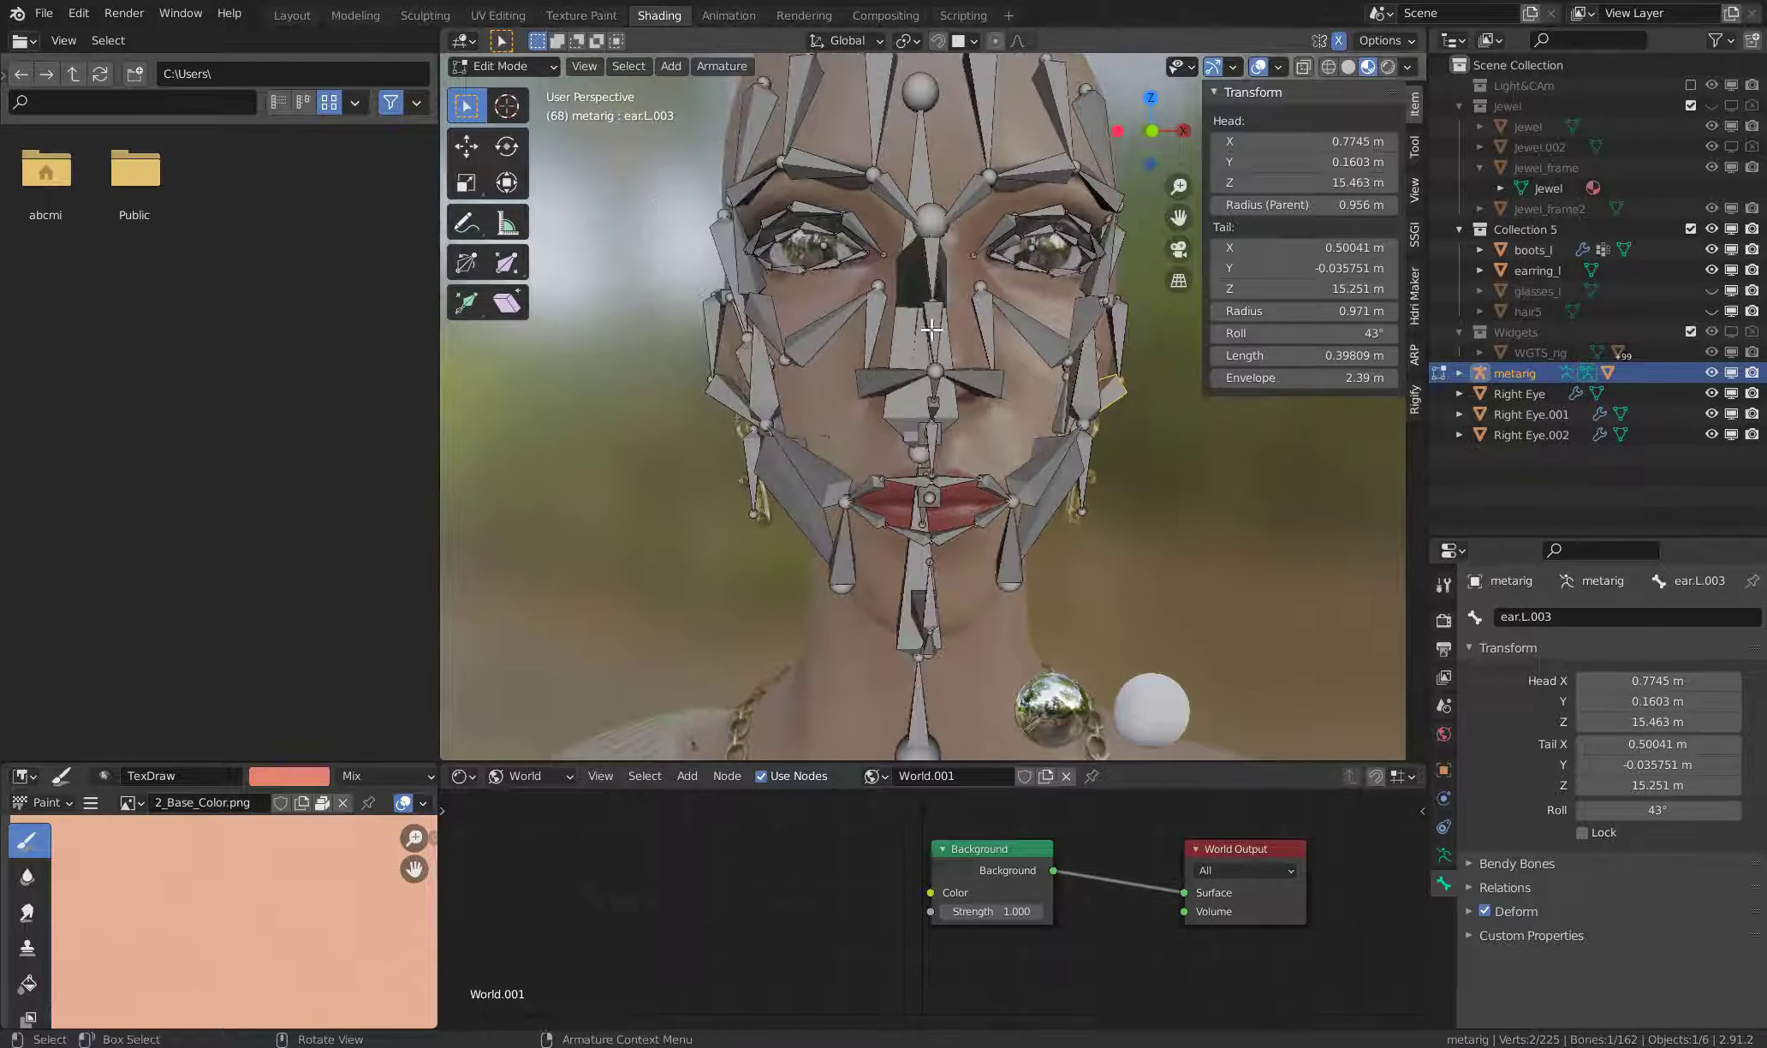
pyautogui.click(507, 66)
pyautogui.click(522, 126)
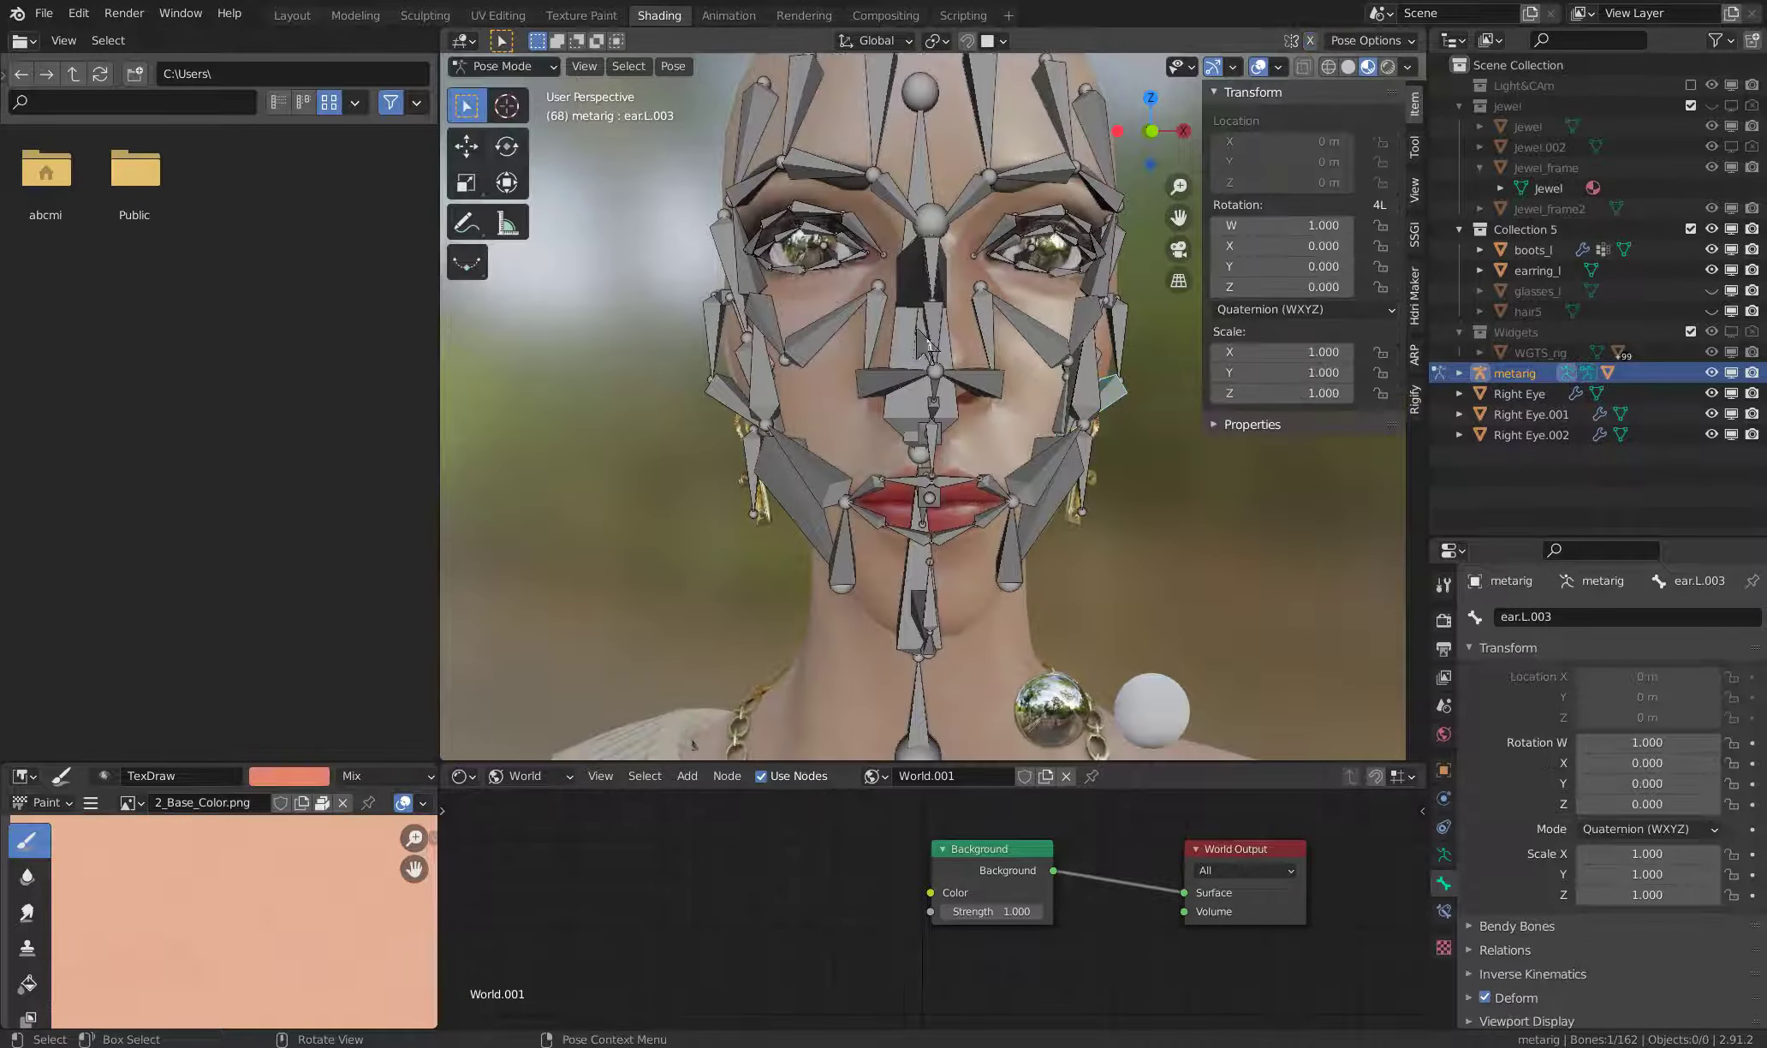
pyautogui.press('r')
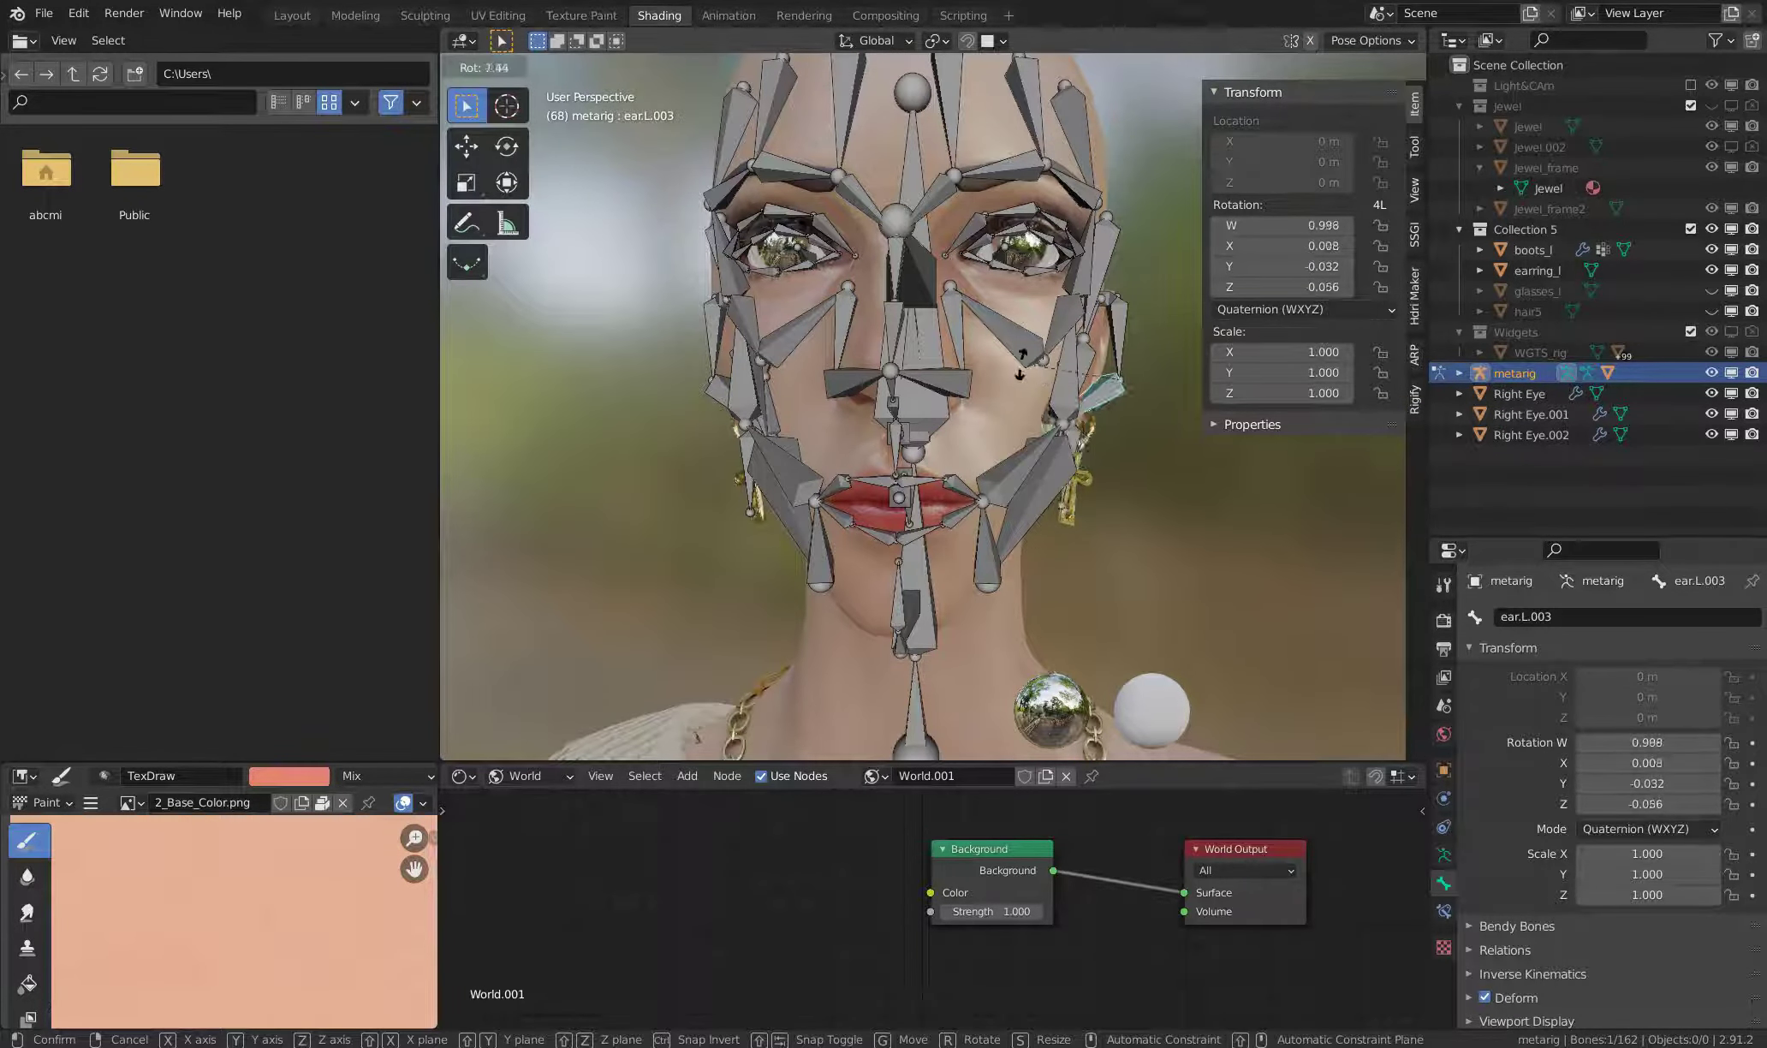
pyautogui.rightClick(1046, 396)
pyautogui.moveTo(779, 453); pyautogui.dragTo(775, 419, button='middle')
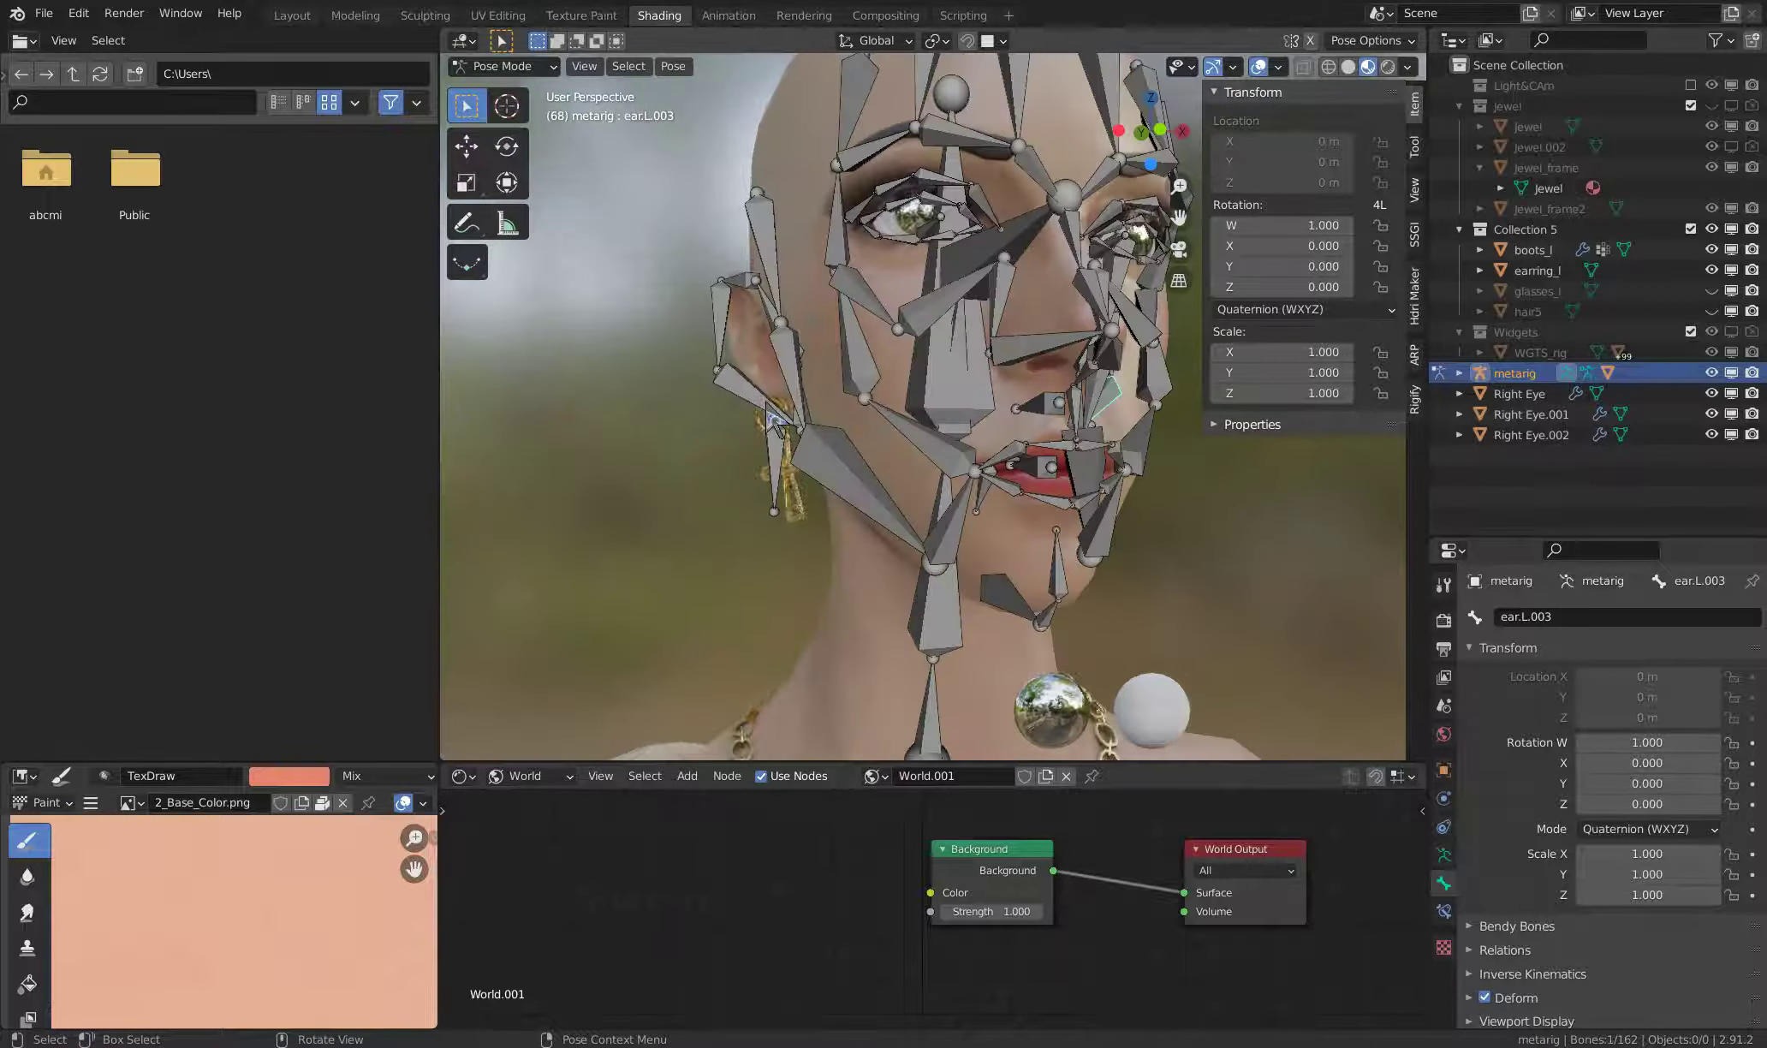
pyautogui.click(773, 420)
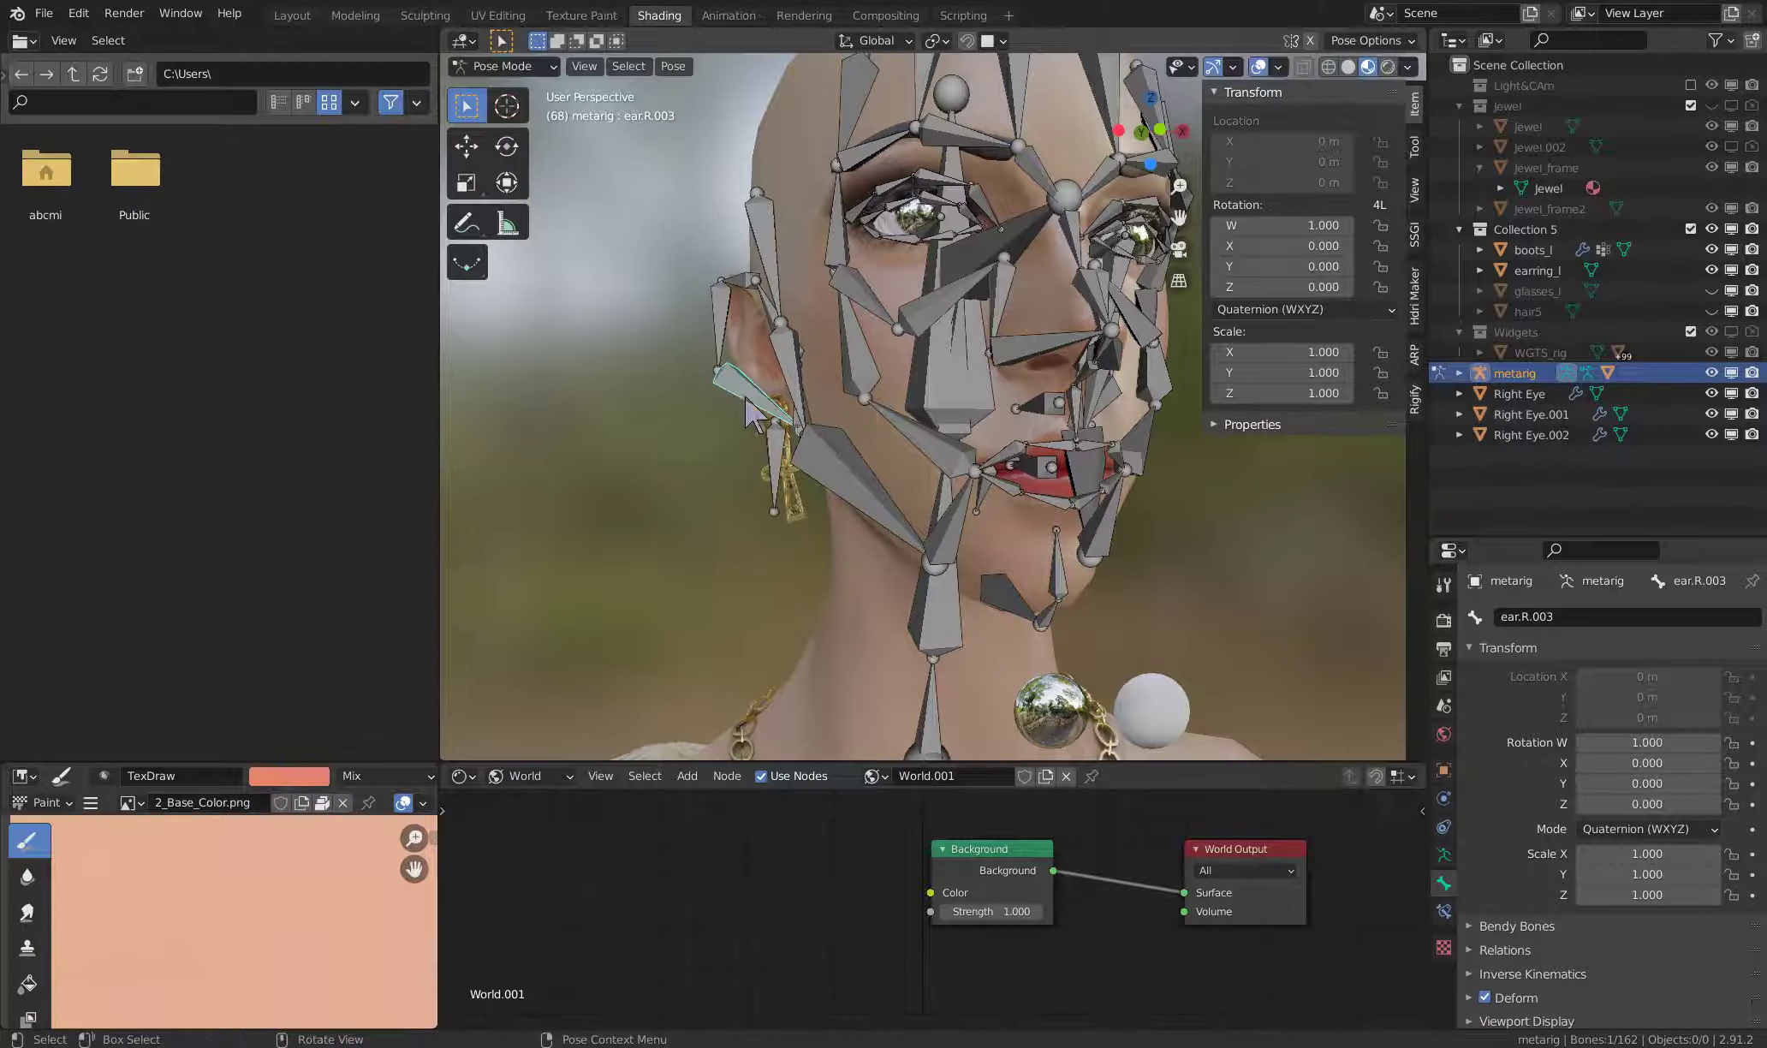
pyautogui.moveTo(957, 425); pyautogui.dragTo(998, 436, button='middle')
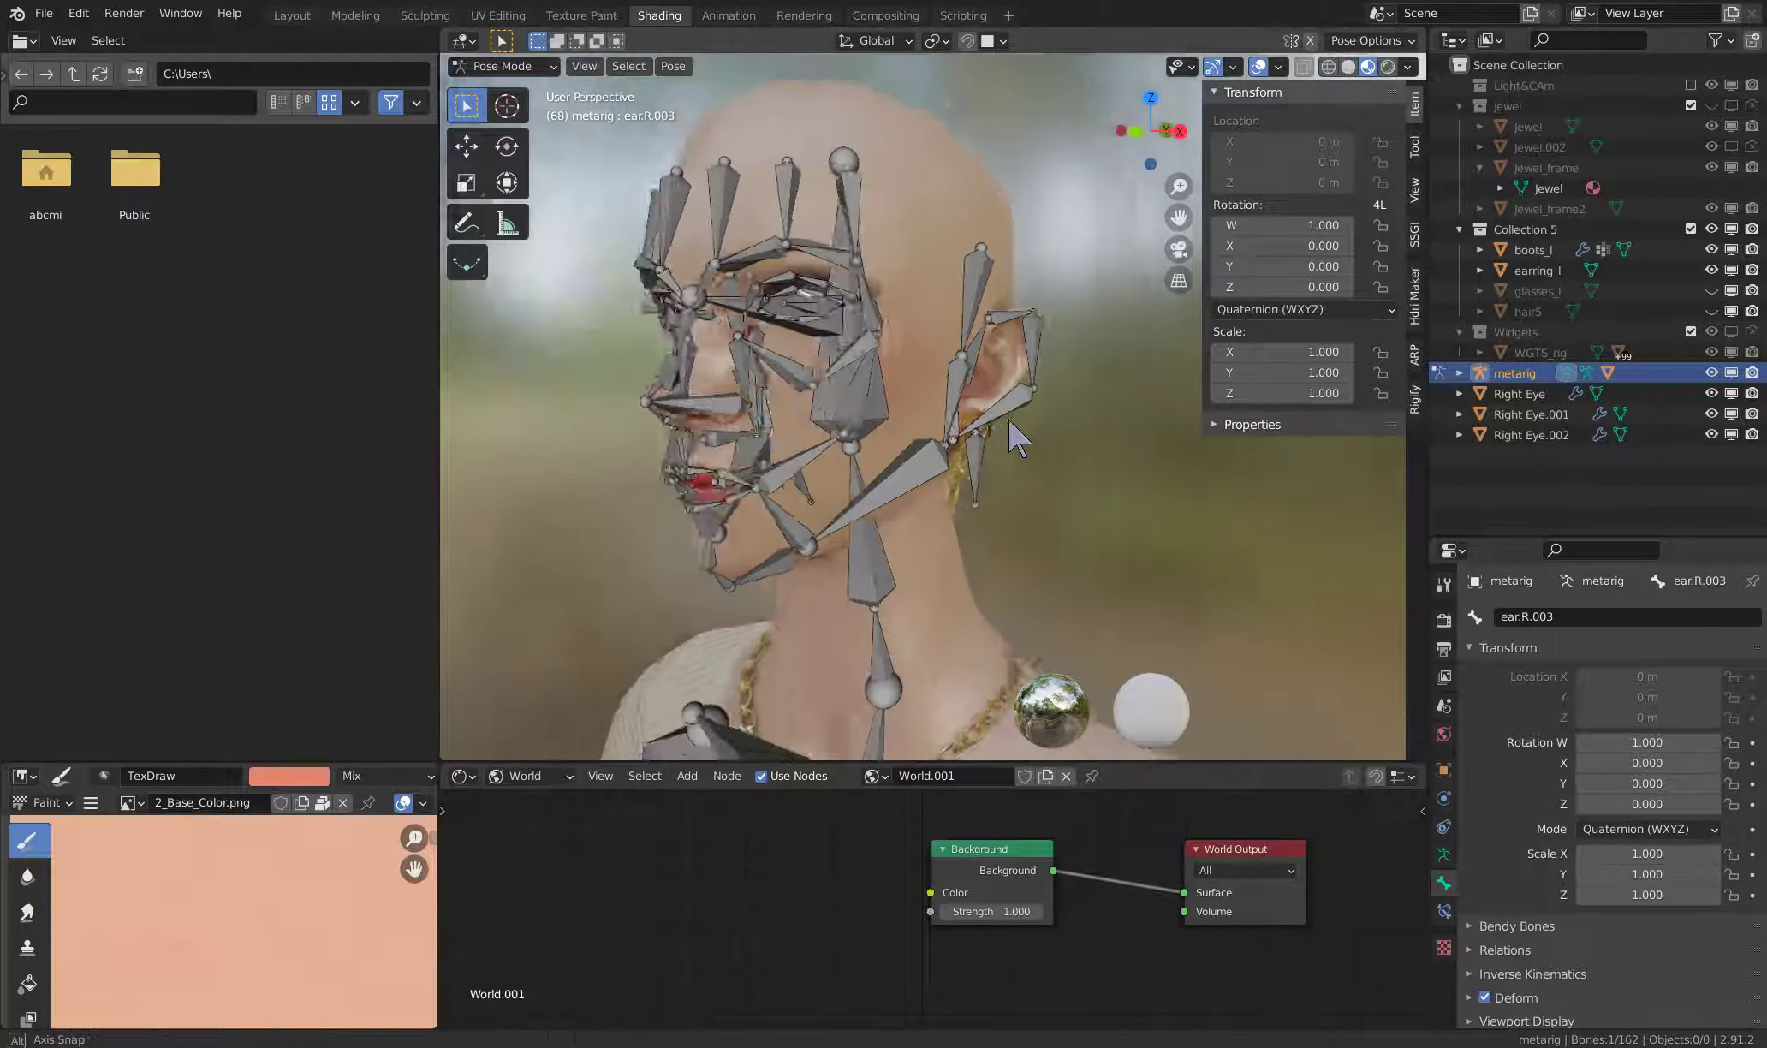
pyautogui.press('KP_1')
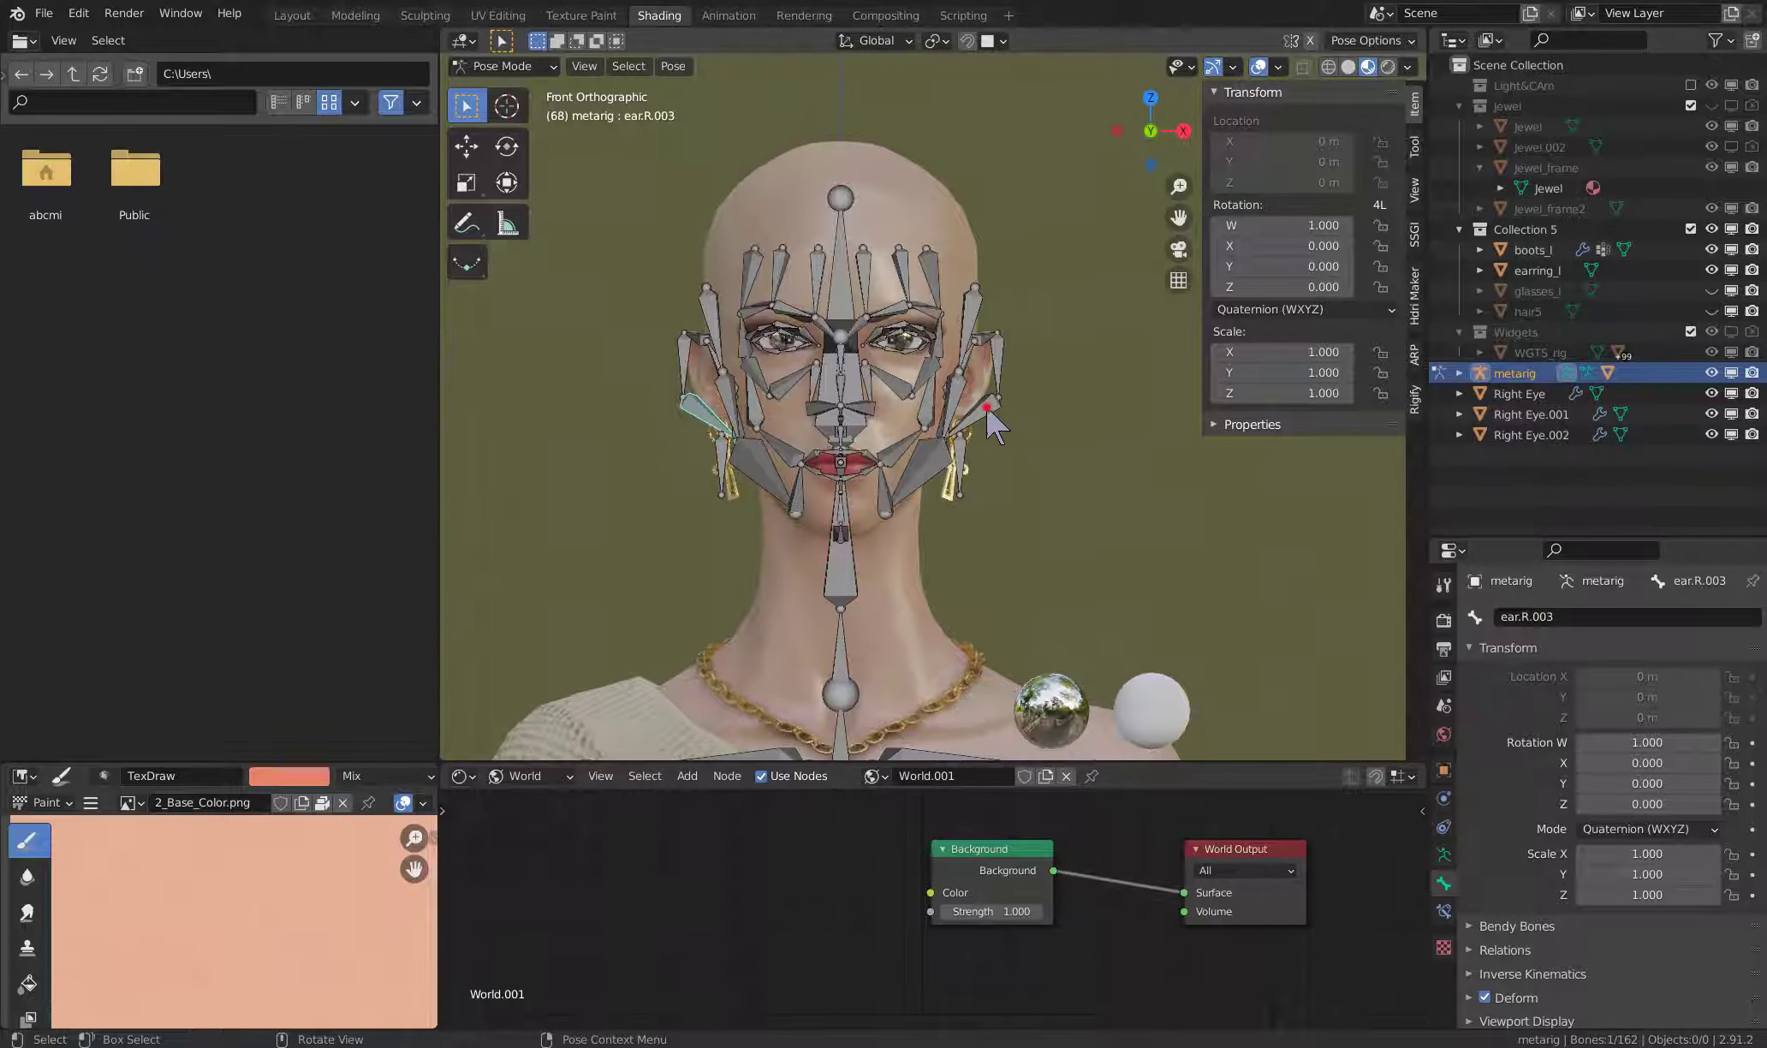
pyautogui.click(981, 421)
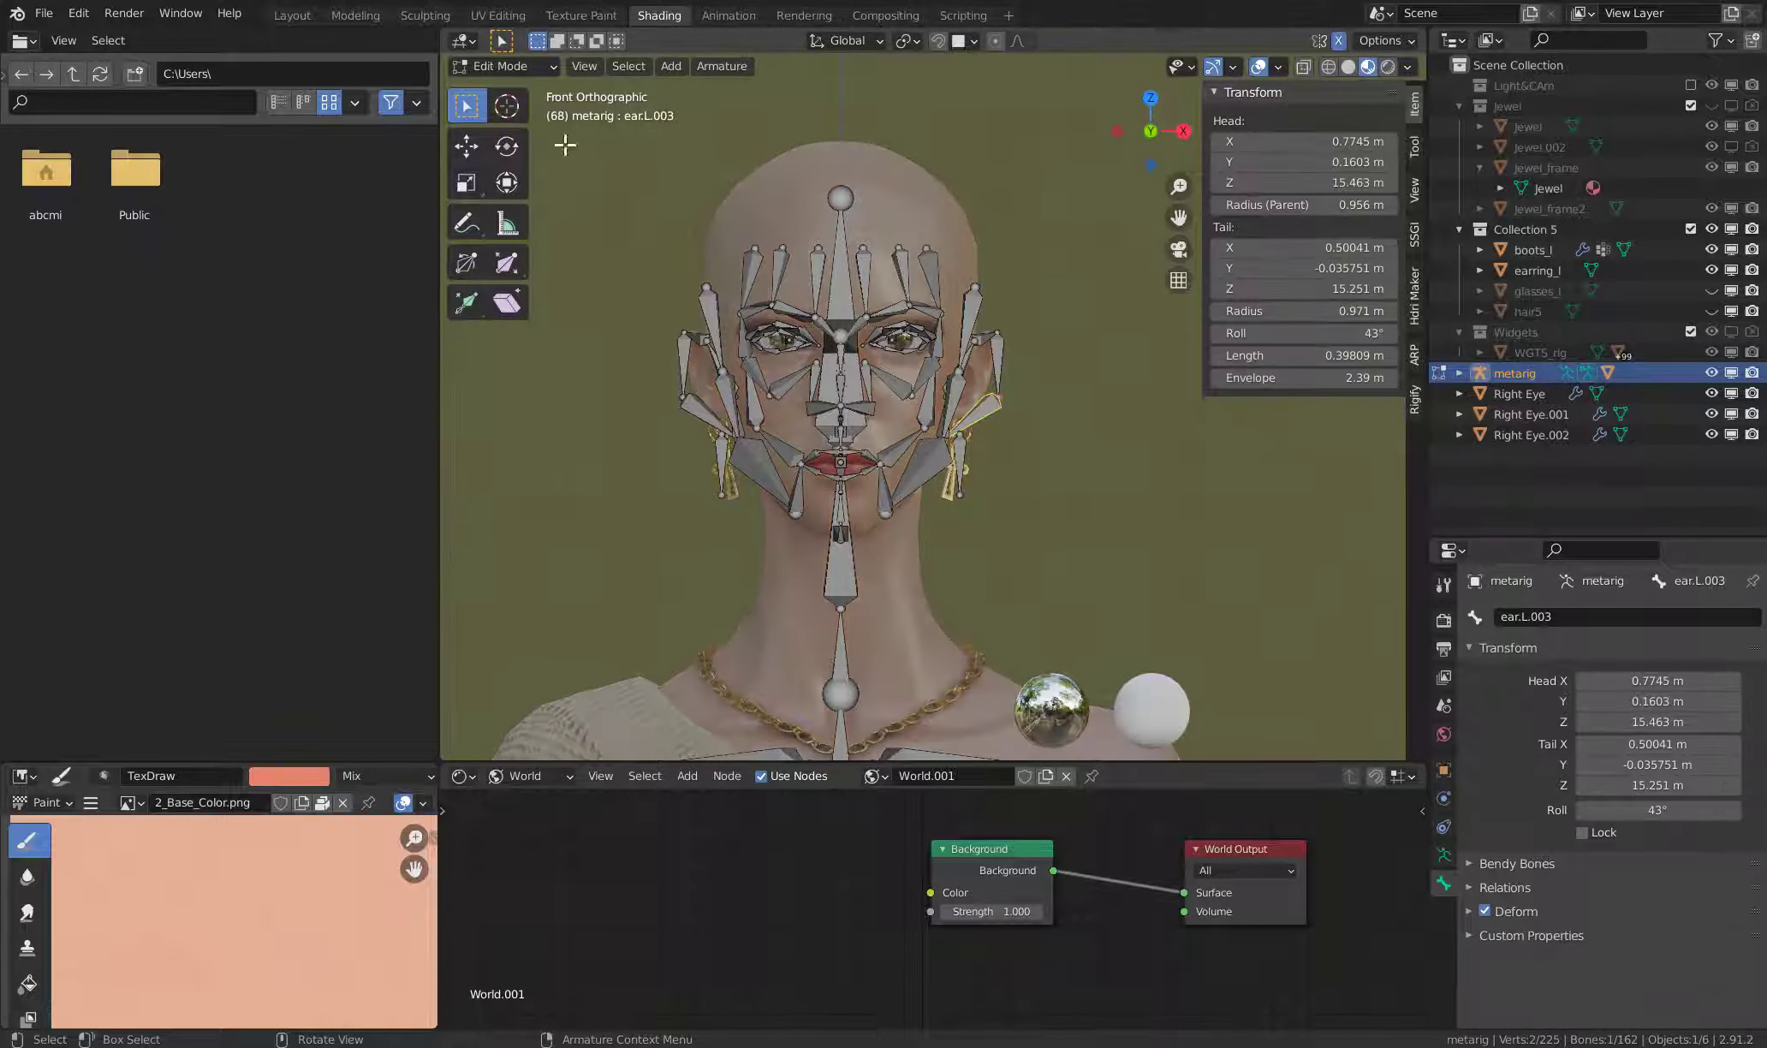
# - Return the metarig to Object Mode and run Generate Rig from the Rigify panel
pyautogui.click(505, 66)
pyautogui.click(512, 69)
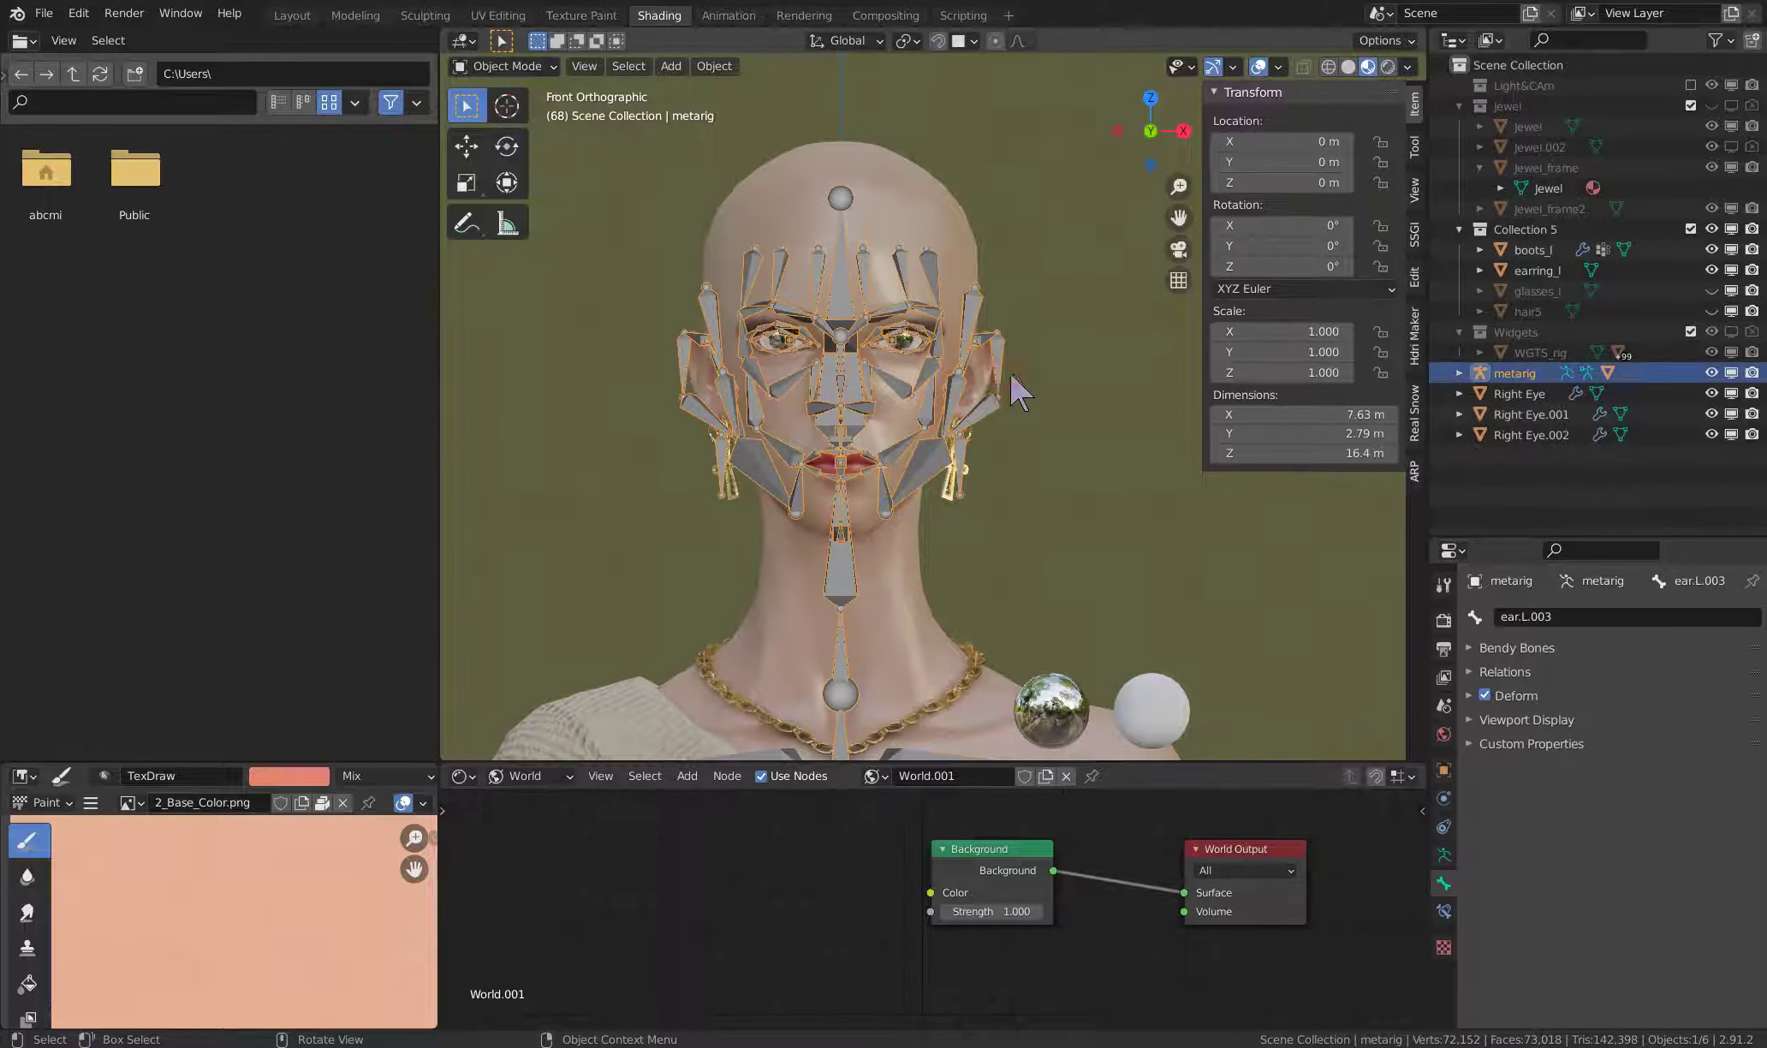
pyautogui.keyDown('shift'); pyautogui.moveTo(1023, 386); pyautogui.dragTo(1014, 293, button='middle'); pyautogui.keyUp('shift')
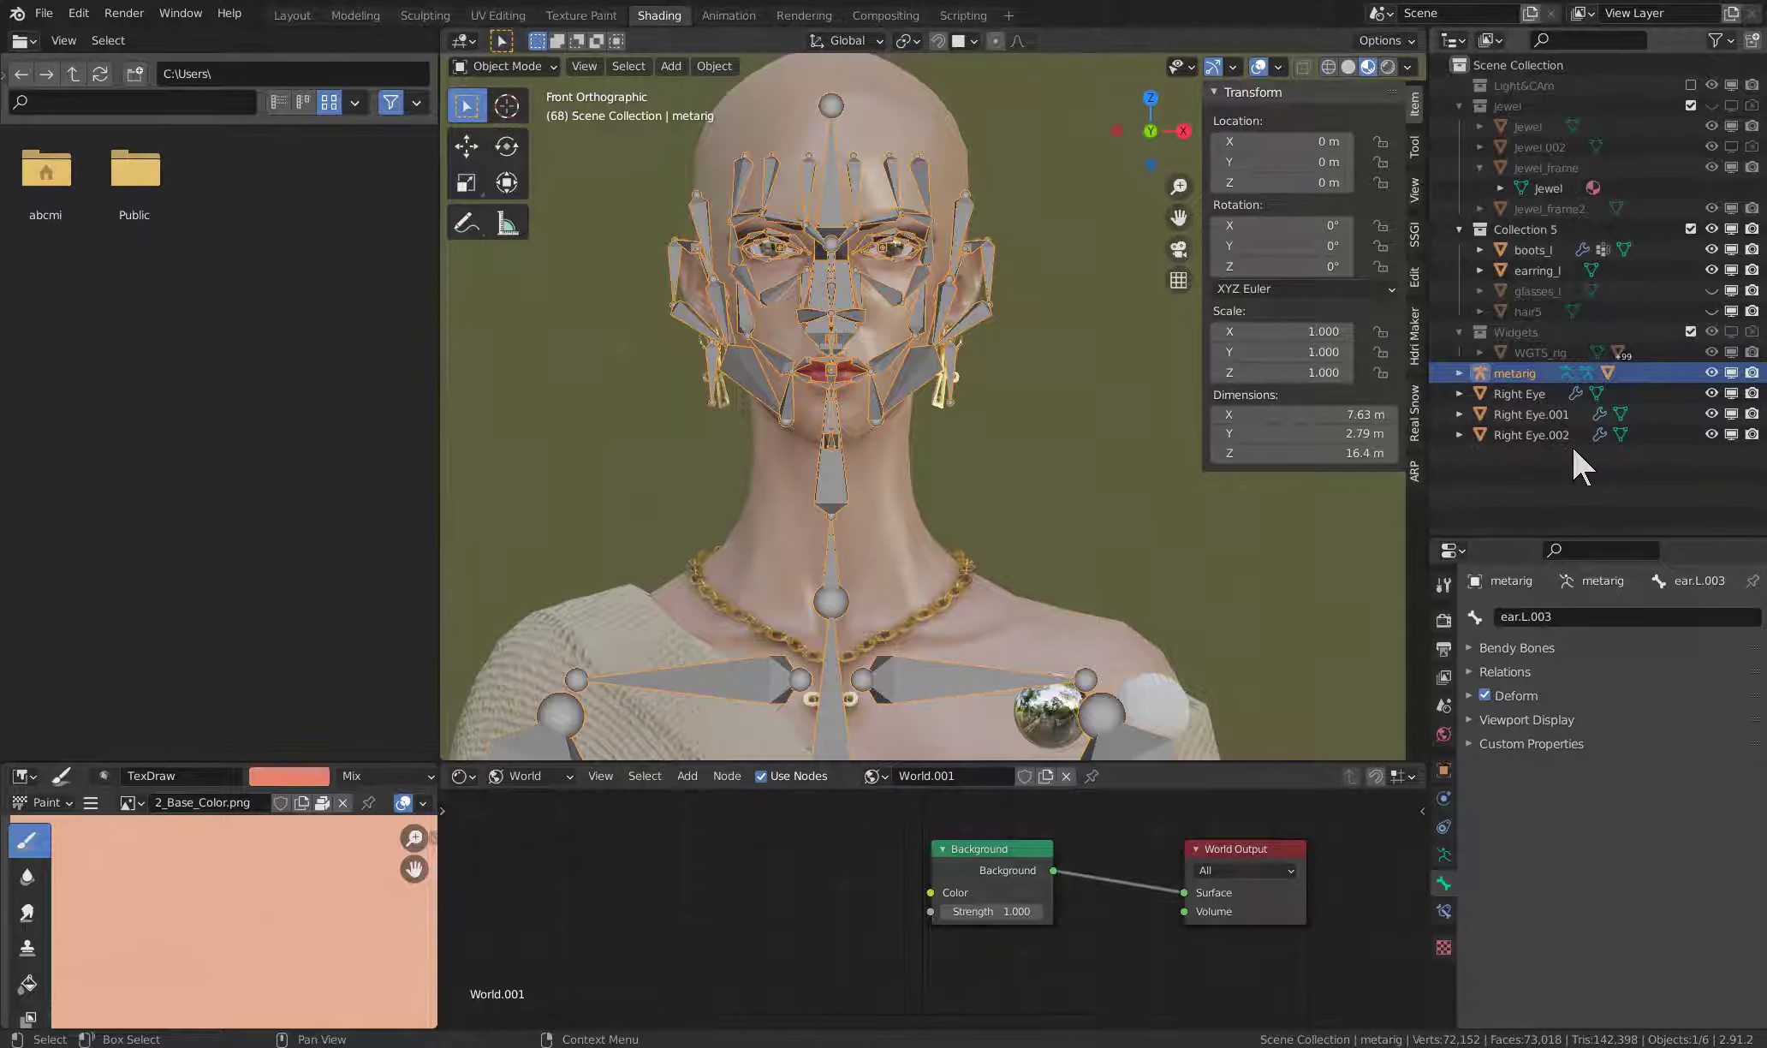
pyautogui.click(1444, 853)
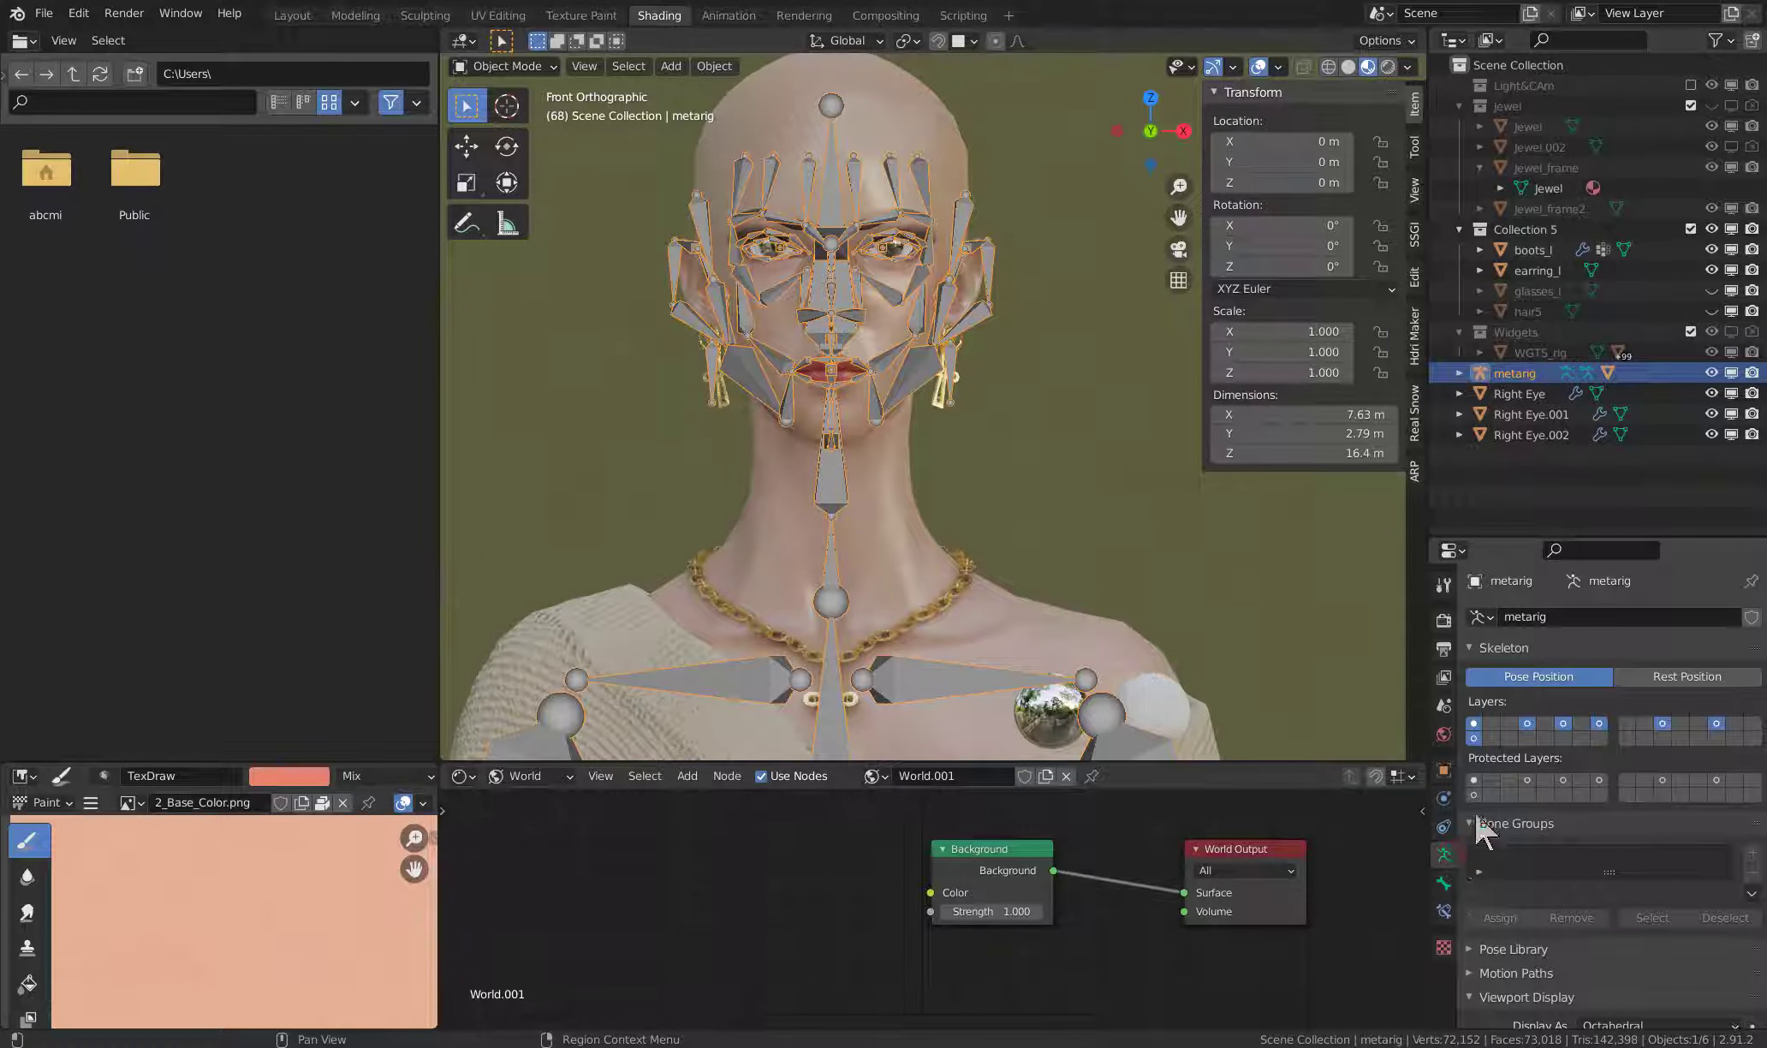
pyautogui.scroll(-5, 1540, 728)
pyautogui.click(1627, 961)
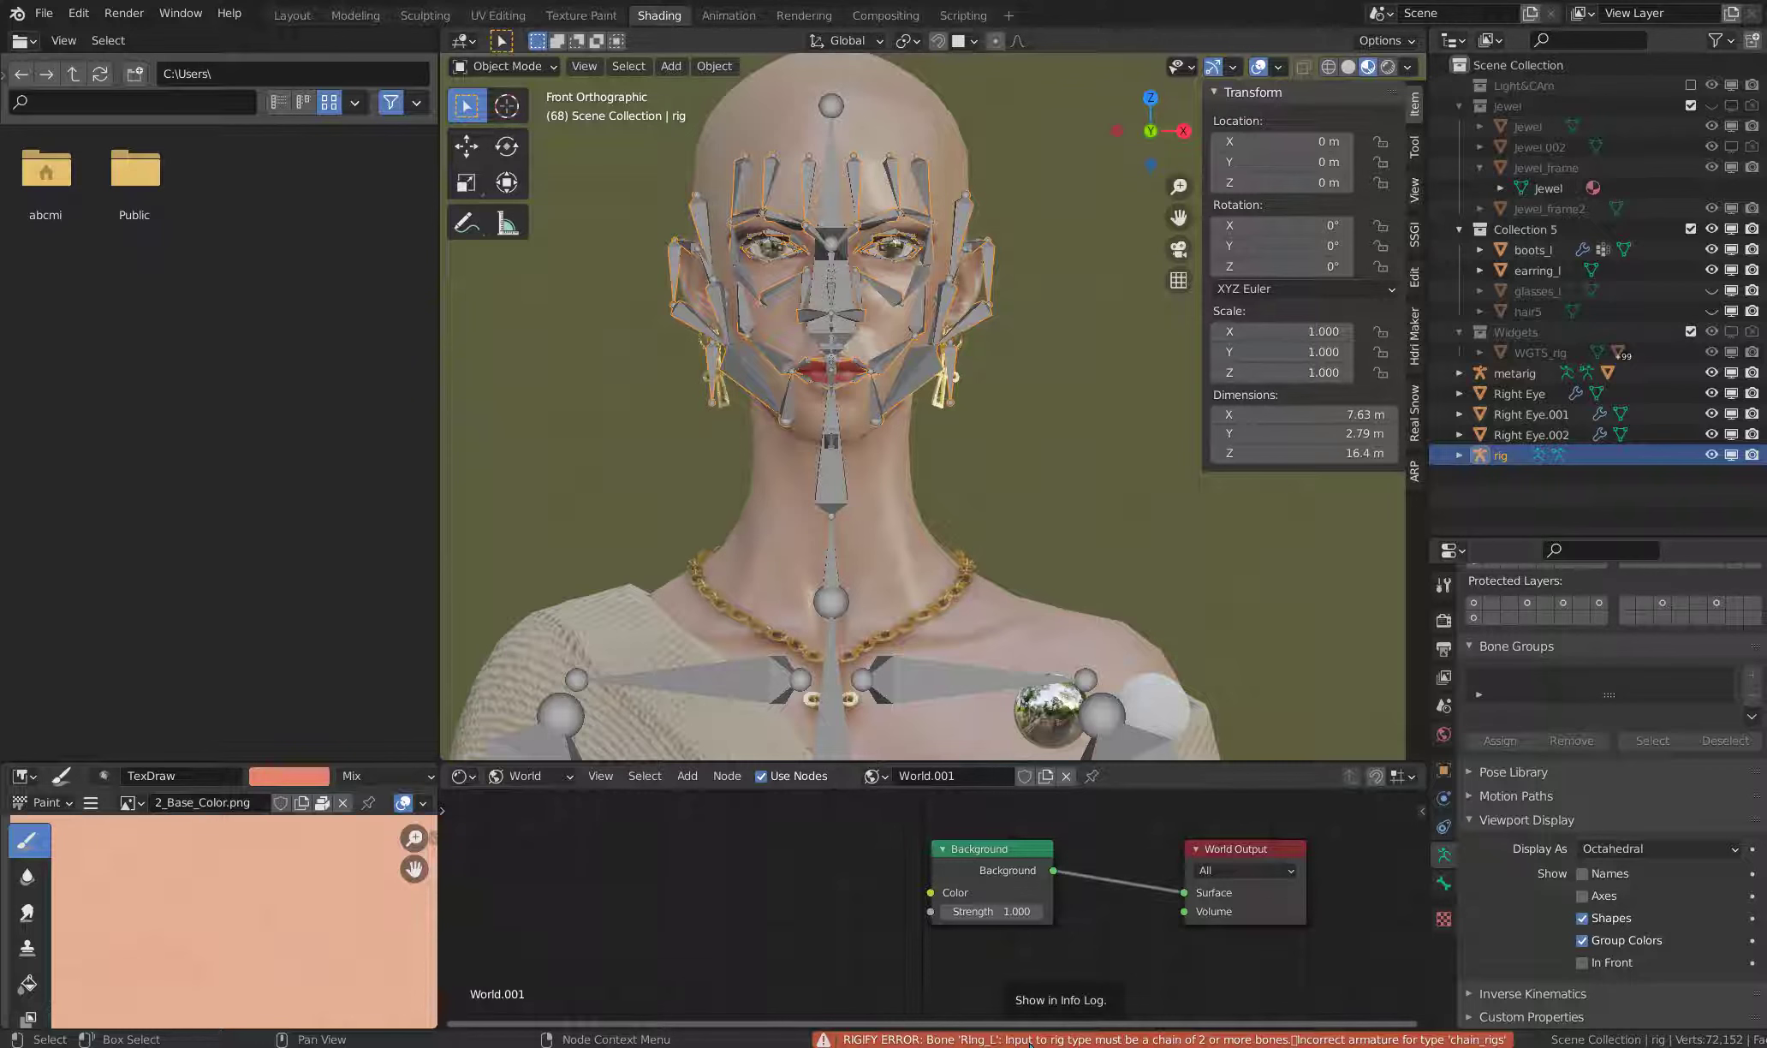
# - Deselect the generated rig and reselect the metarig by the earring
pyautogui.click(1008, 676)
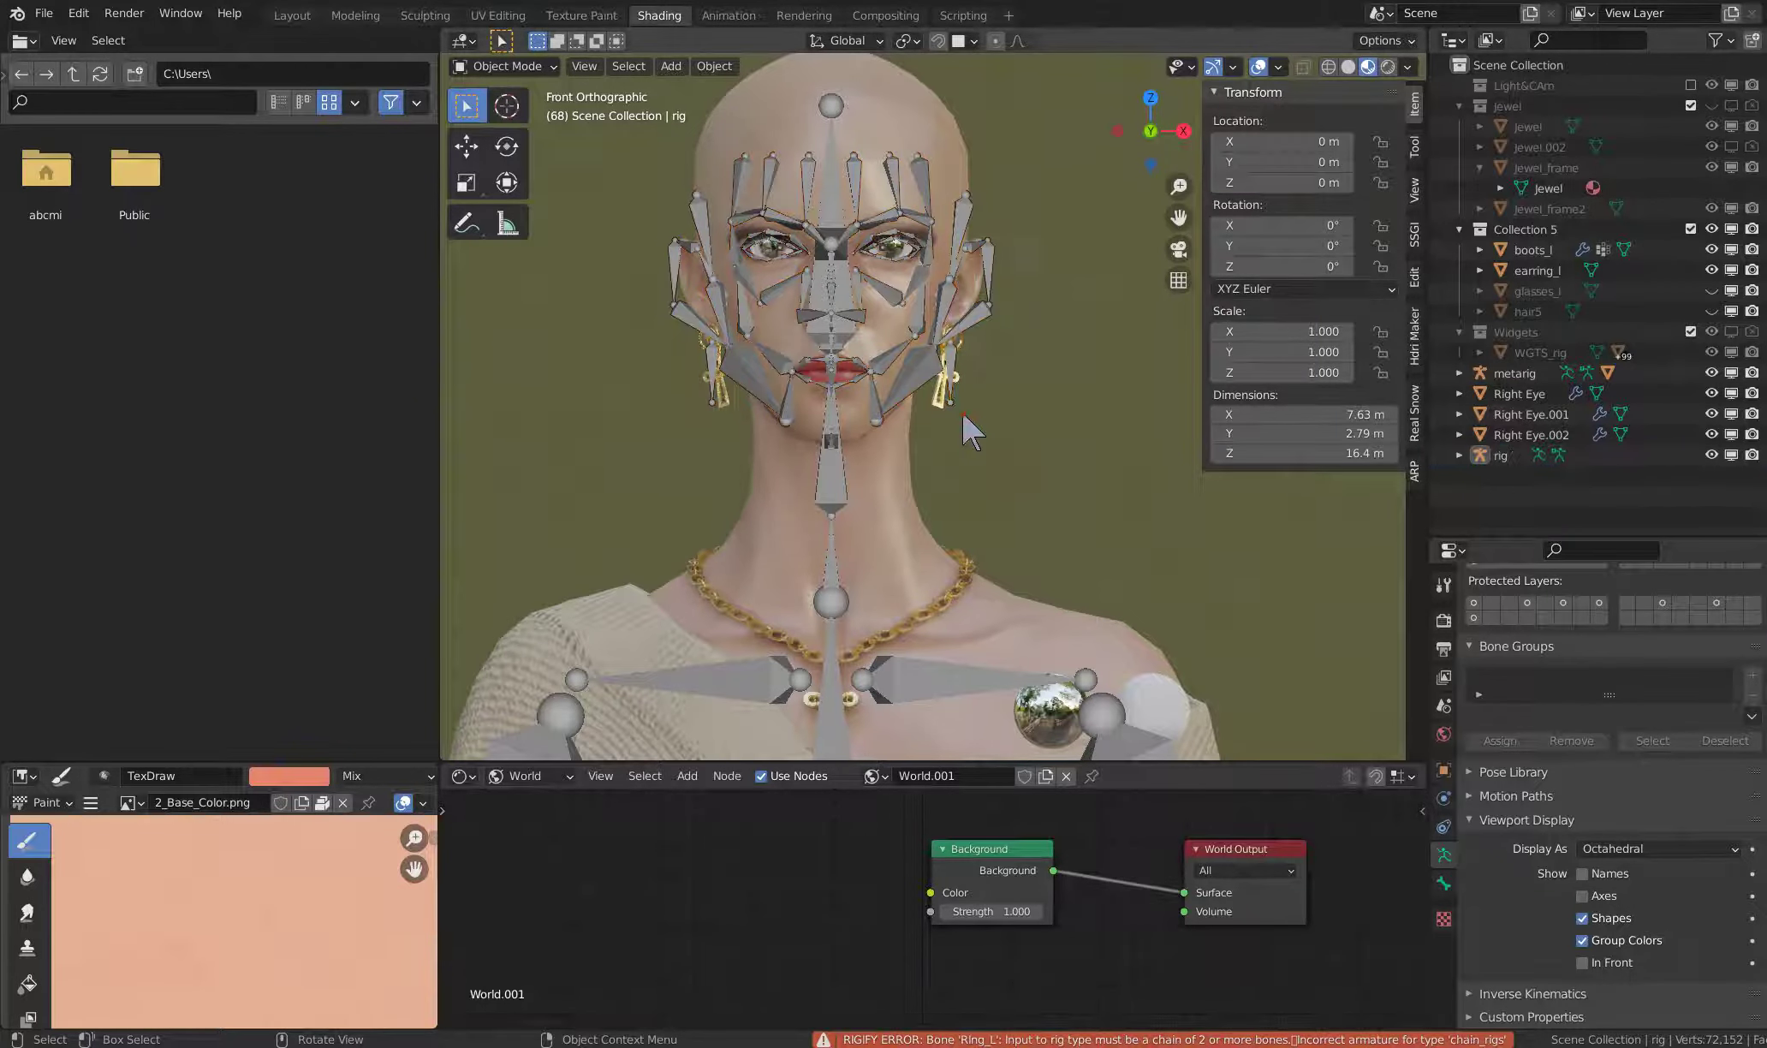
pyautogui.scroll(6, 978, 438)
pyautogui.moveTo(978, 437)
pyautogui.mouseDown(button='middle')
pyautogui.moveTo(931, 355)
pyautogui.moveTo(869, 353)
pyautogui.moveTo(955, 446)
pyautogui.moveTo(975, 441)
pyautogui.moveTo(994, 505)
pyautogui.moveTo(954, 489)
pyautogui.moveTo(967, 462)
pyautogui.mouseUp(button='middle')
pyautogui.click(931, 355)
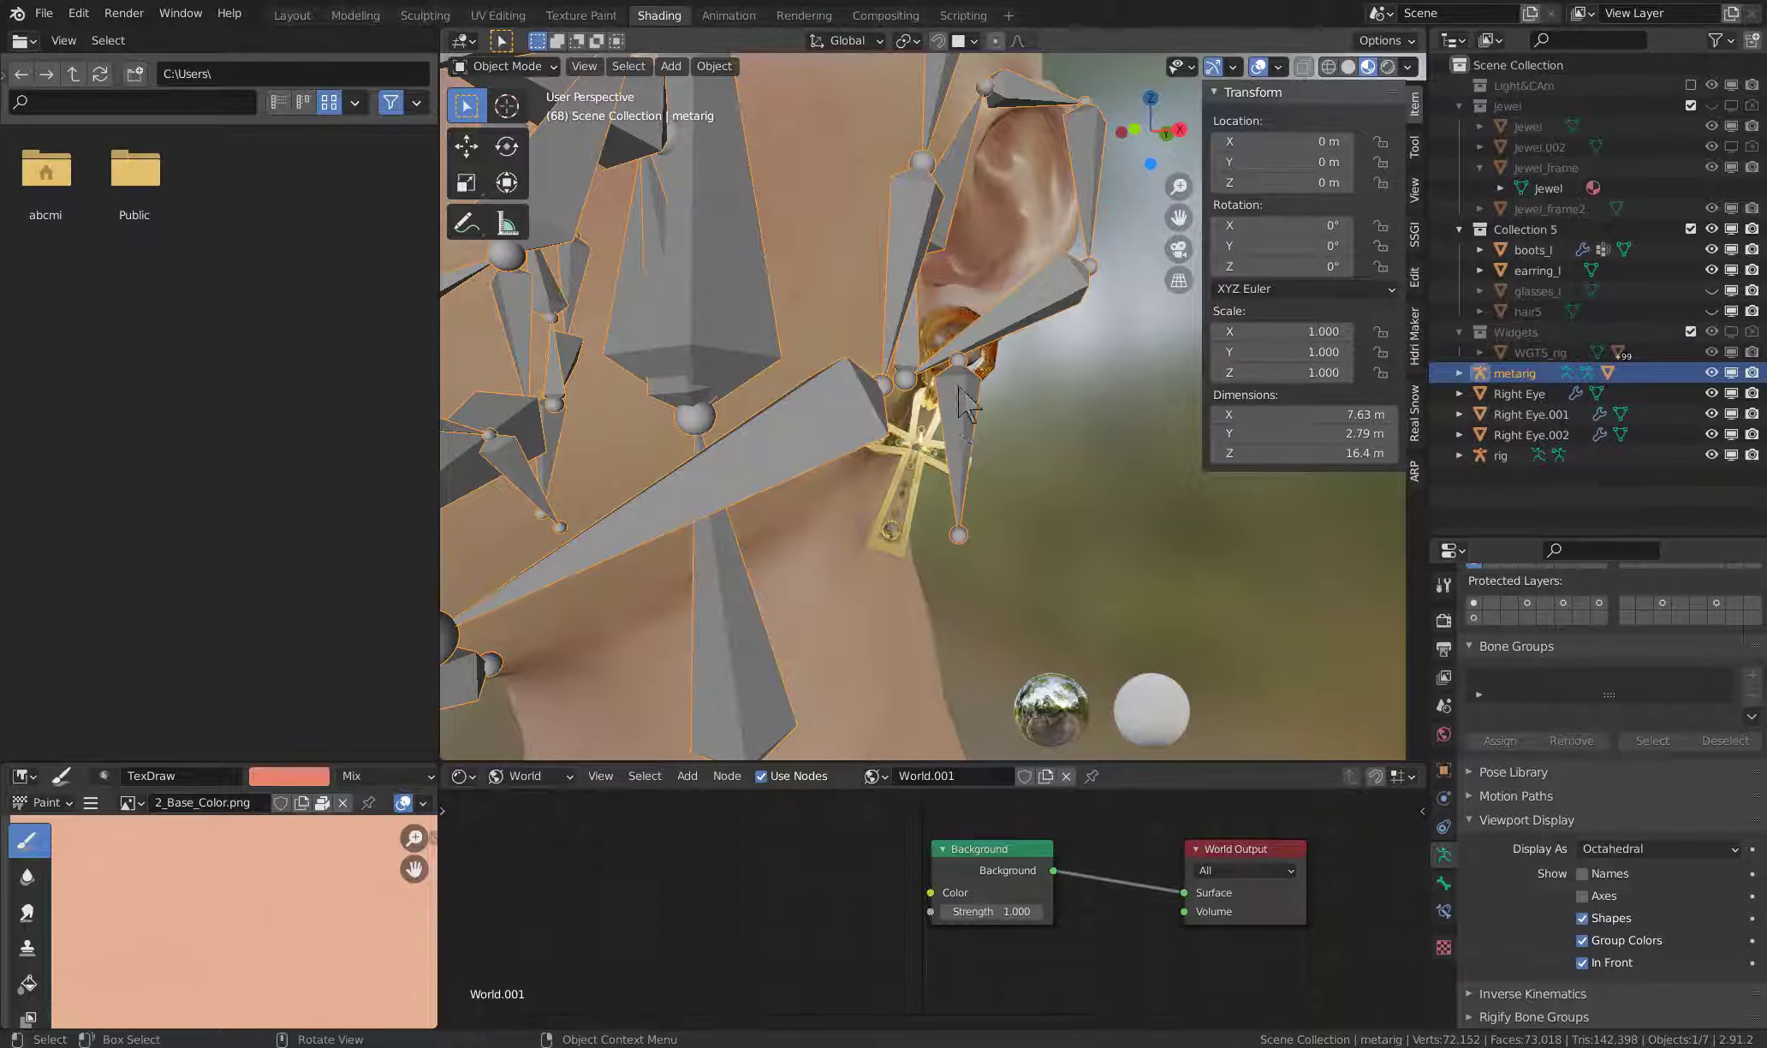
# - Enter Edit Mode, select Ring_L and zoom in on it in front orthographic view
pyautogui.click(507, 66)
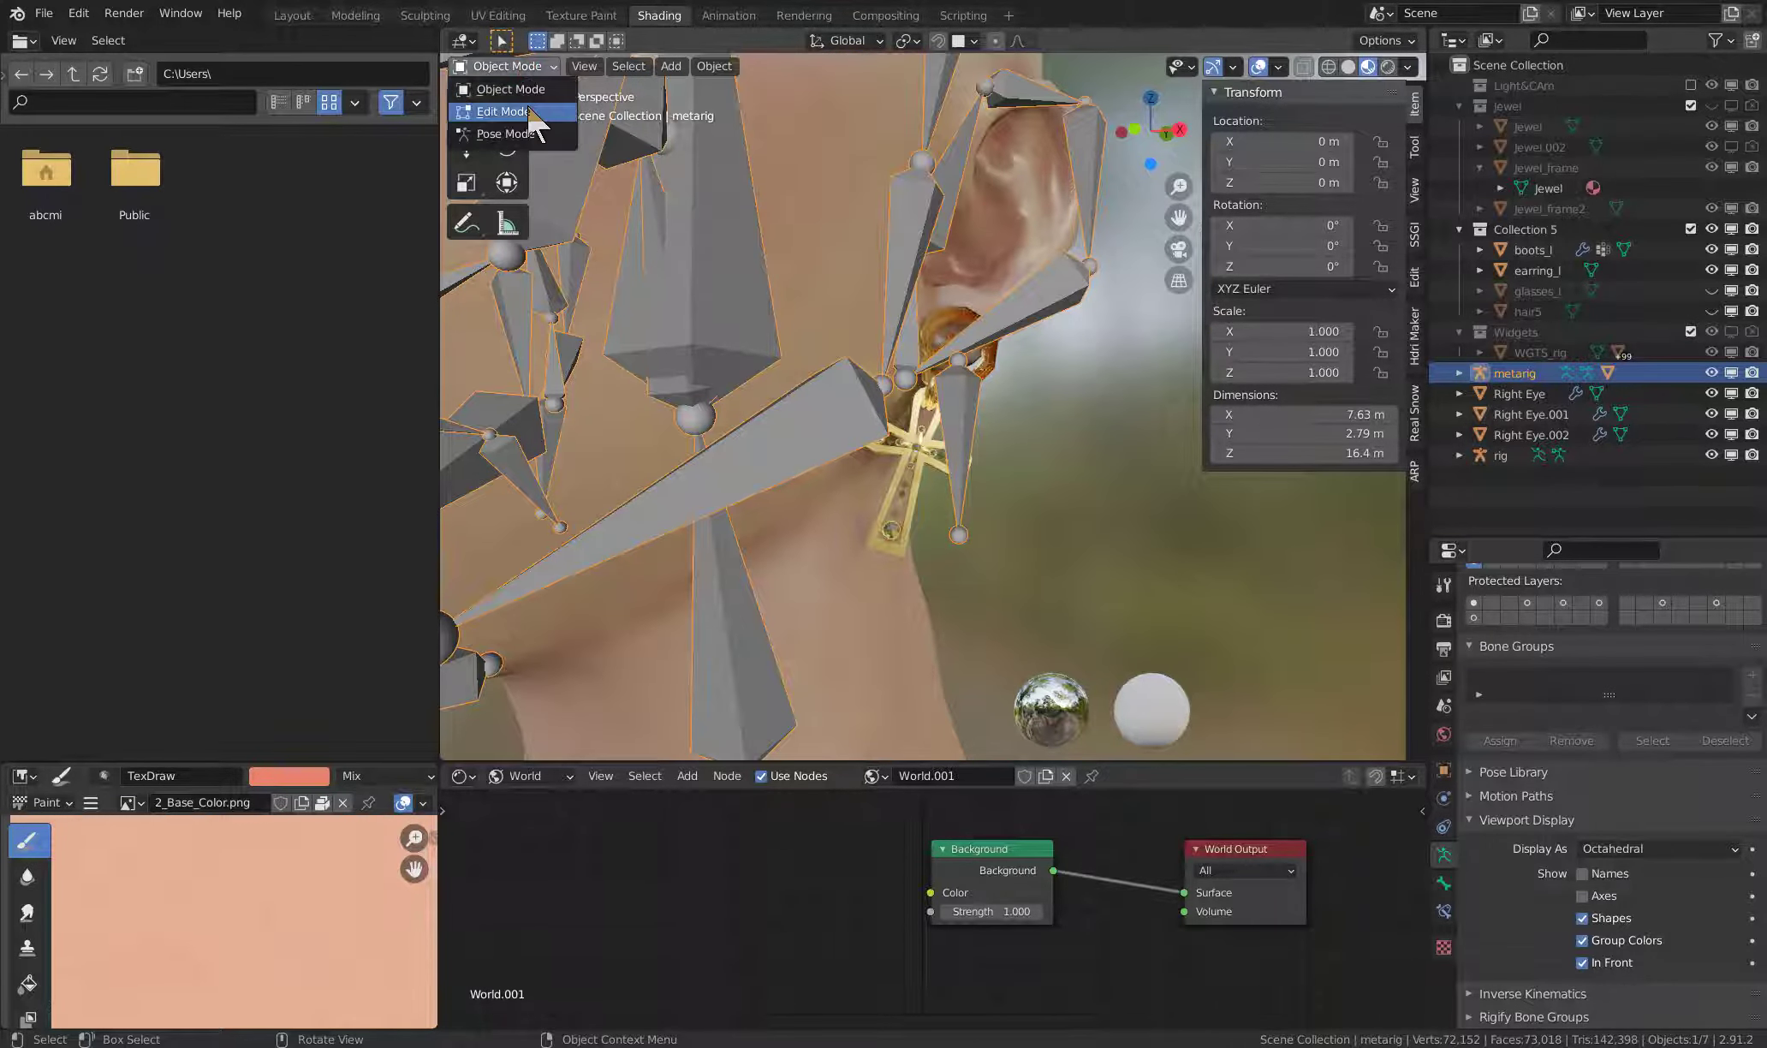
pyautogui.click(524, 107)
pyautogui.click(962, 400)
pyautogui.moveTo(962, 400); pyautogui.dragTo(988, 406, button='middle')
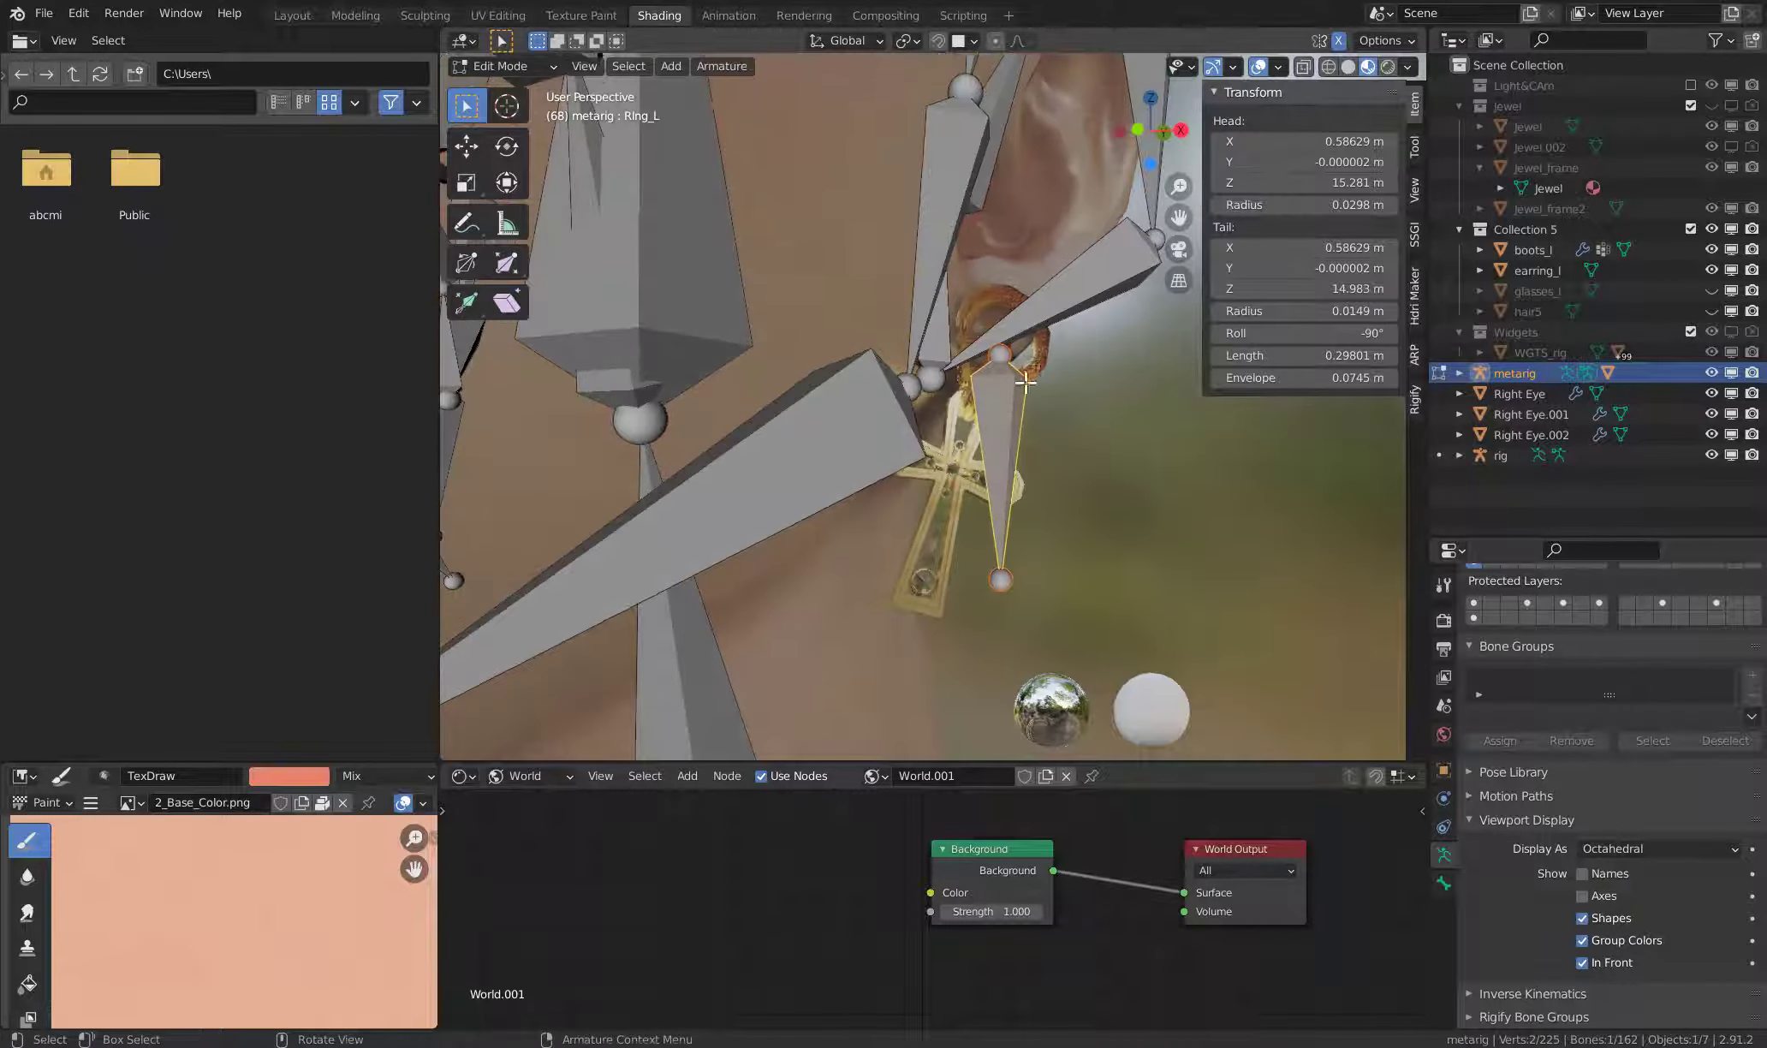
pyautogui.moveTo(987, 400)
pyautogui.mouseDown(button='middle')
pyautogui.moveTo(1064, 358)
pyautogui.moveTo(945, 424)
pyautogui.mouseUp(button='middle')
pyautogui.press('KP_1')
pyautogui.scroll(1, 1064, 358)
pyautogui.scroll(3, 1044, 402)
pyautogui.scroll(1, 1027, 406)
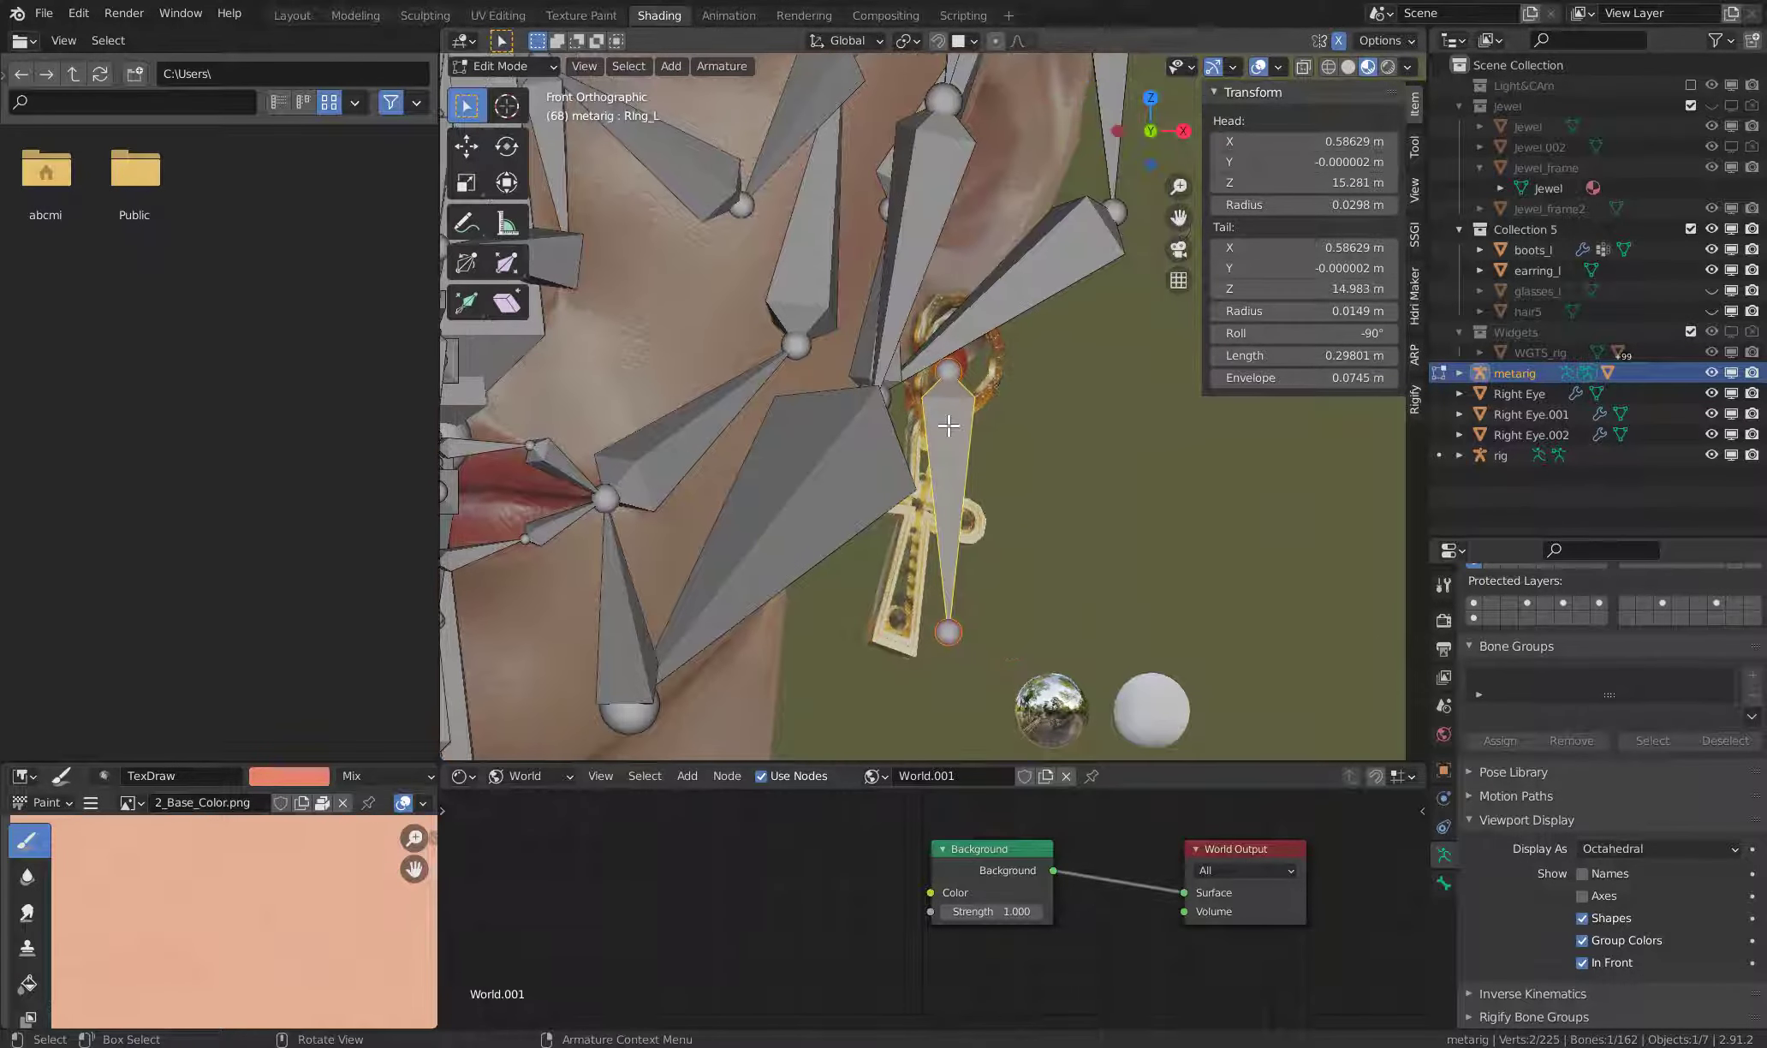
# - Subdivide Ring_L, raise the middle joint to the earring's loop, and return to Object Mode
pyautogui.rightClick(947, 426)
pyautogui.click(941, 426)
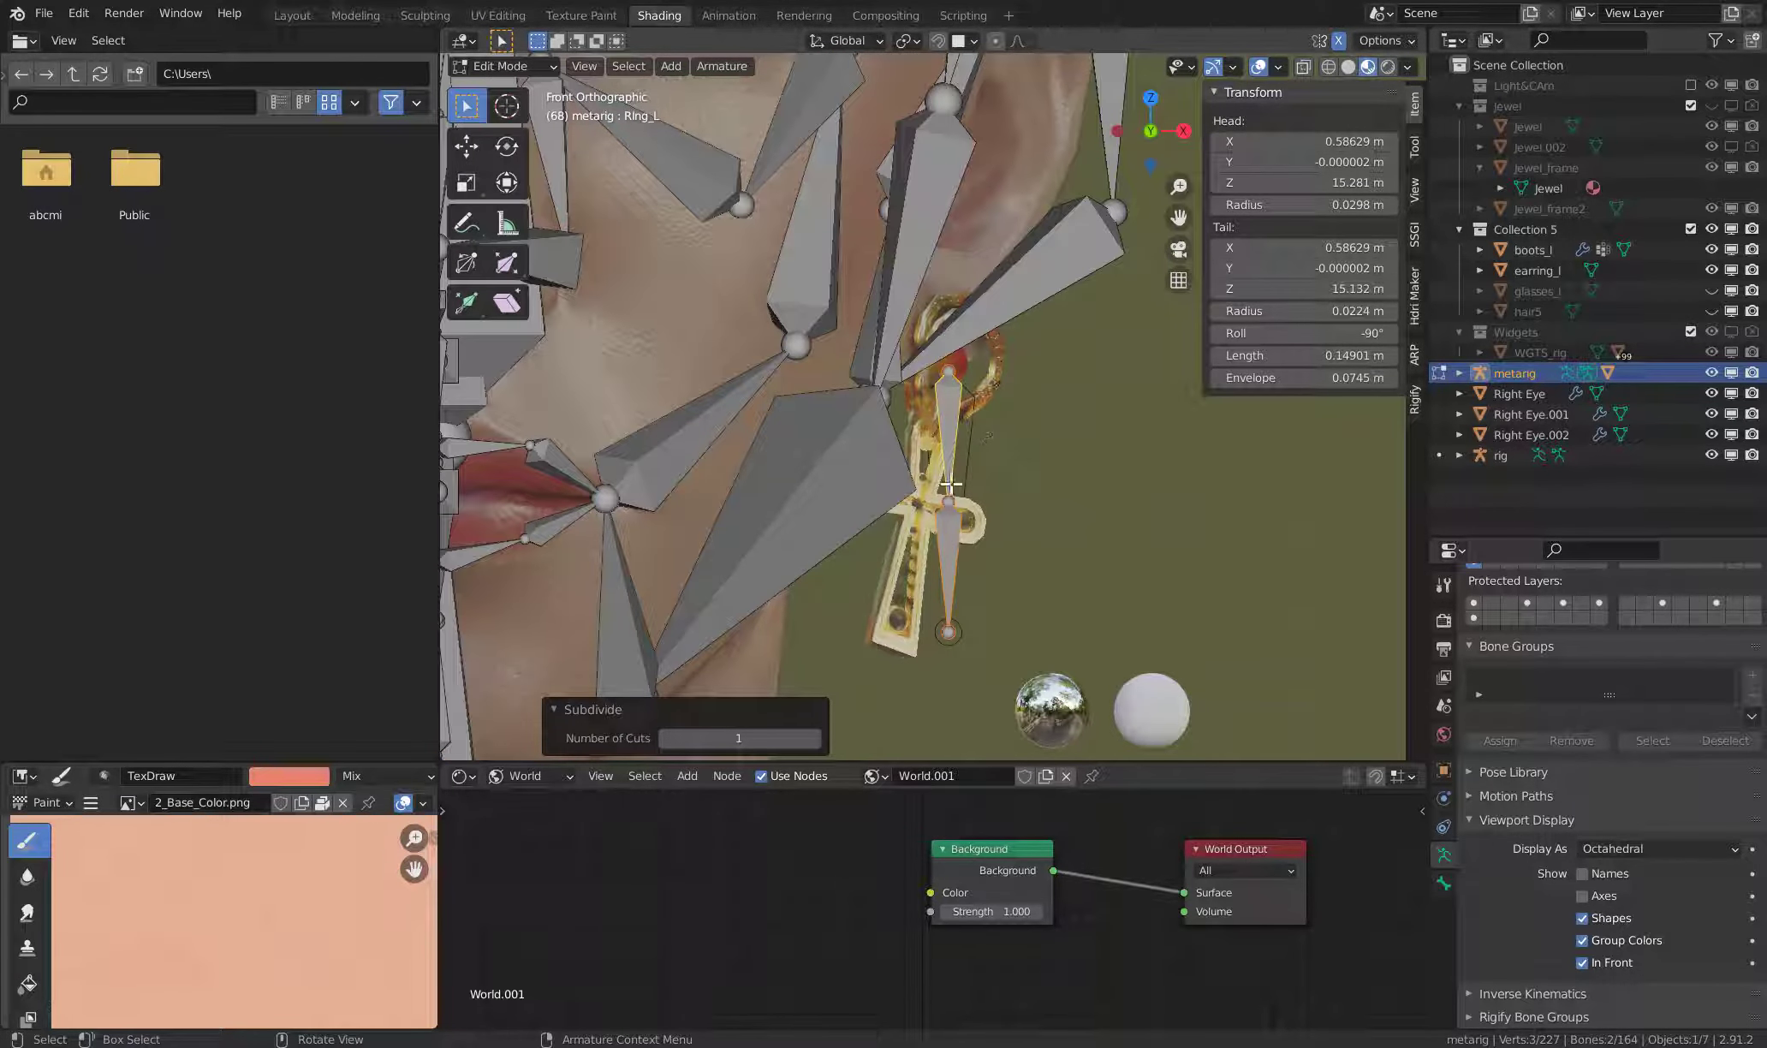
pyautogui.hotkey('alt', 'a')
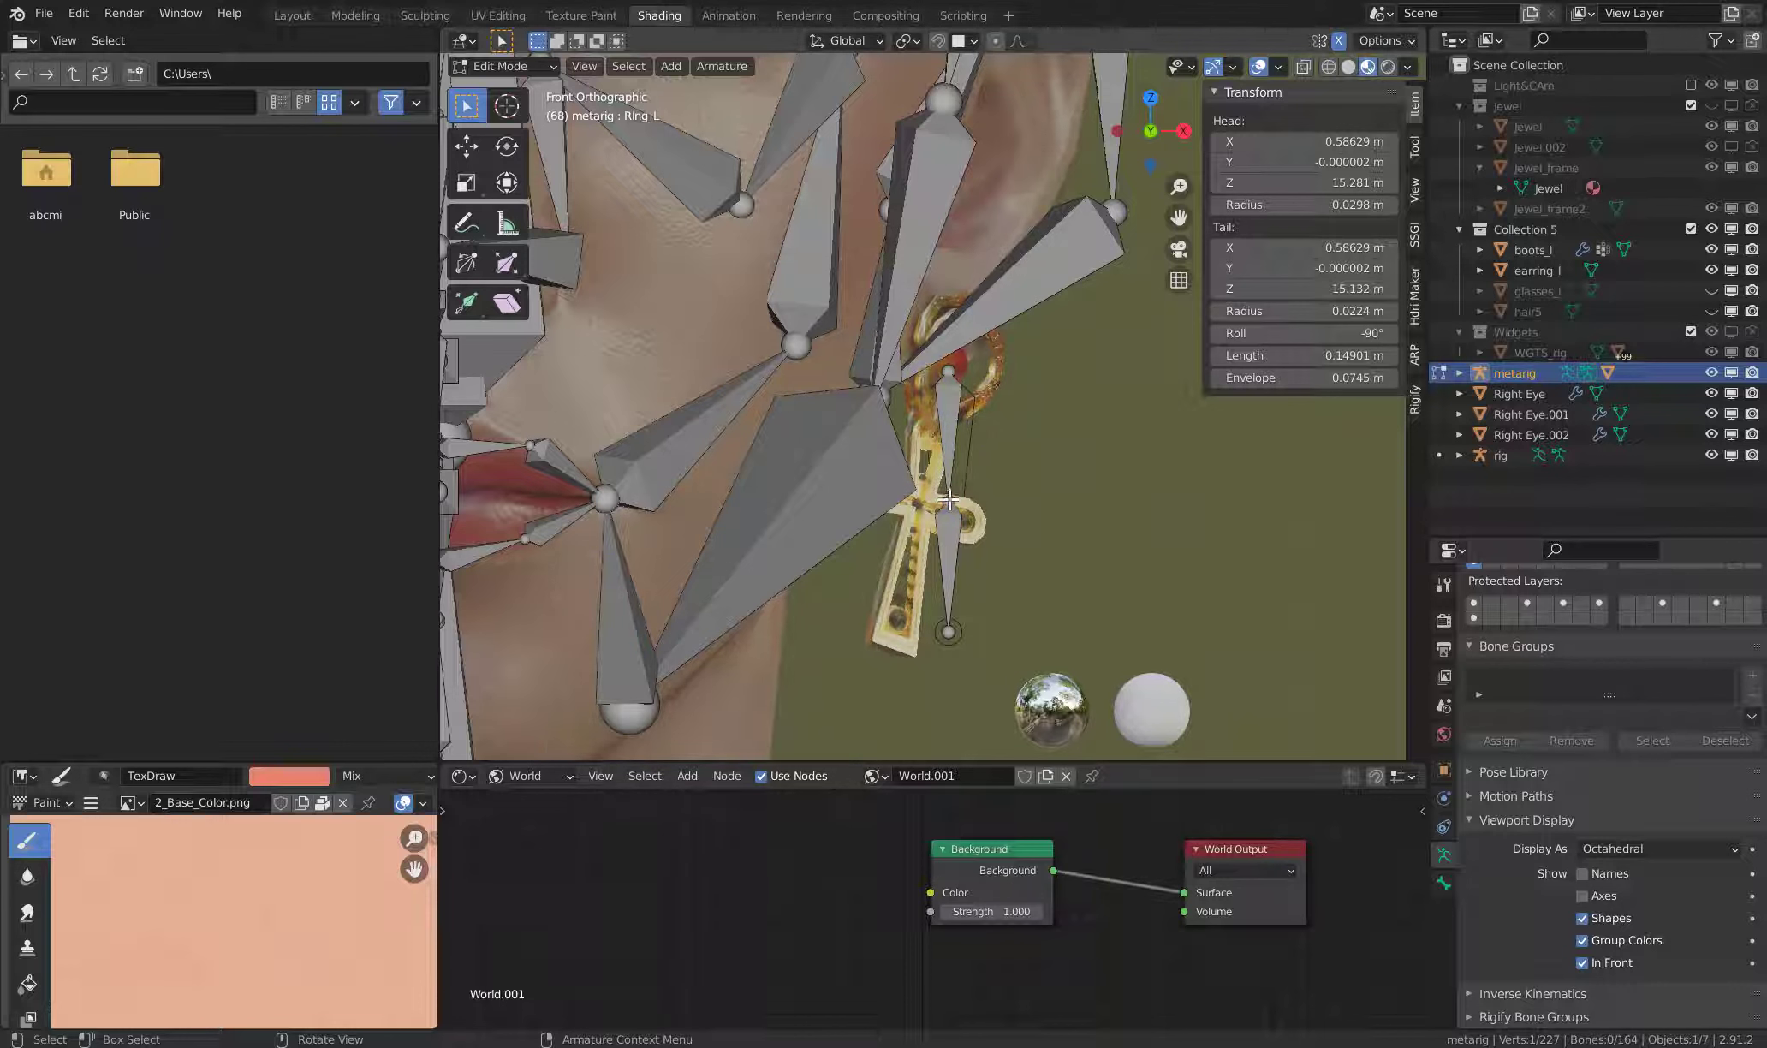
pyautogui.moveTo(949, 499); pyautogui.dragTo(952, 420)
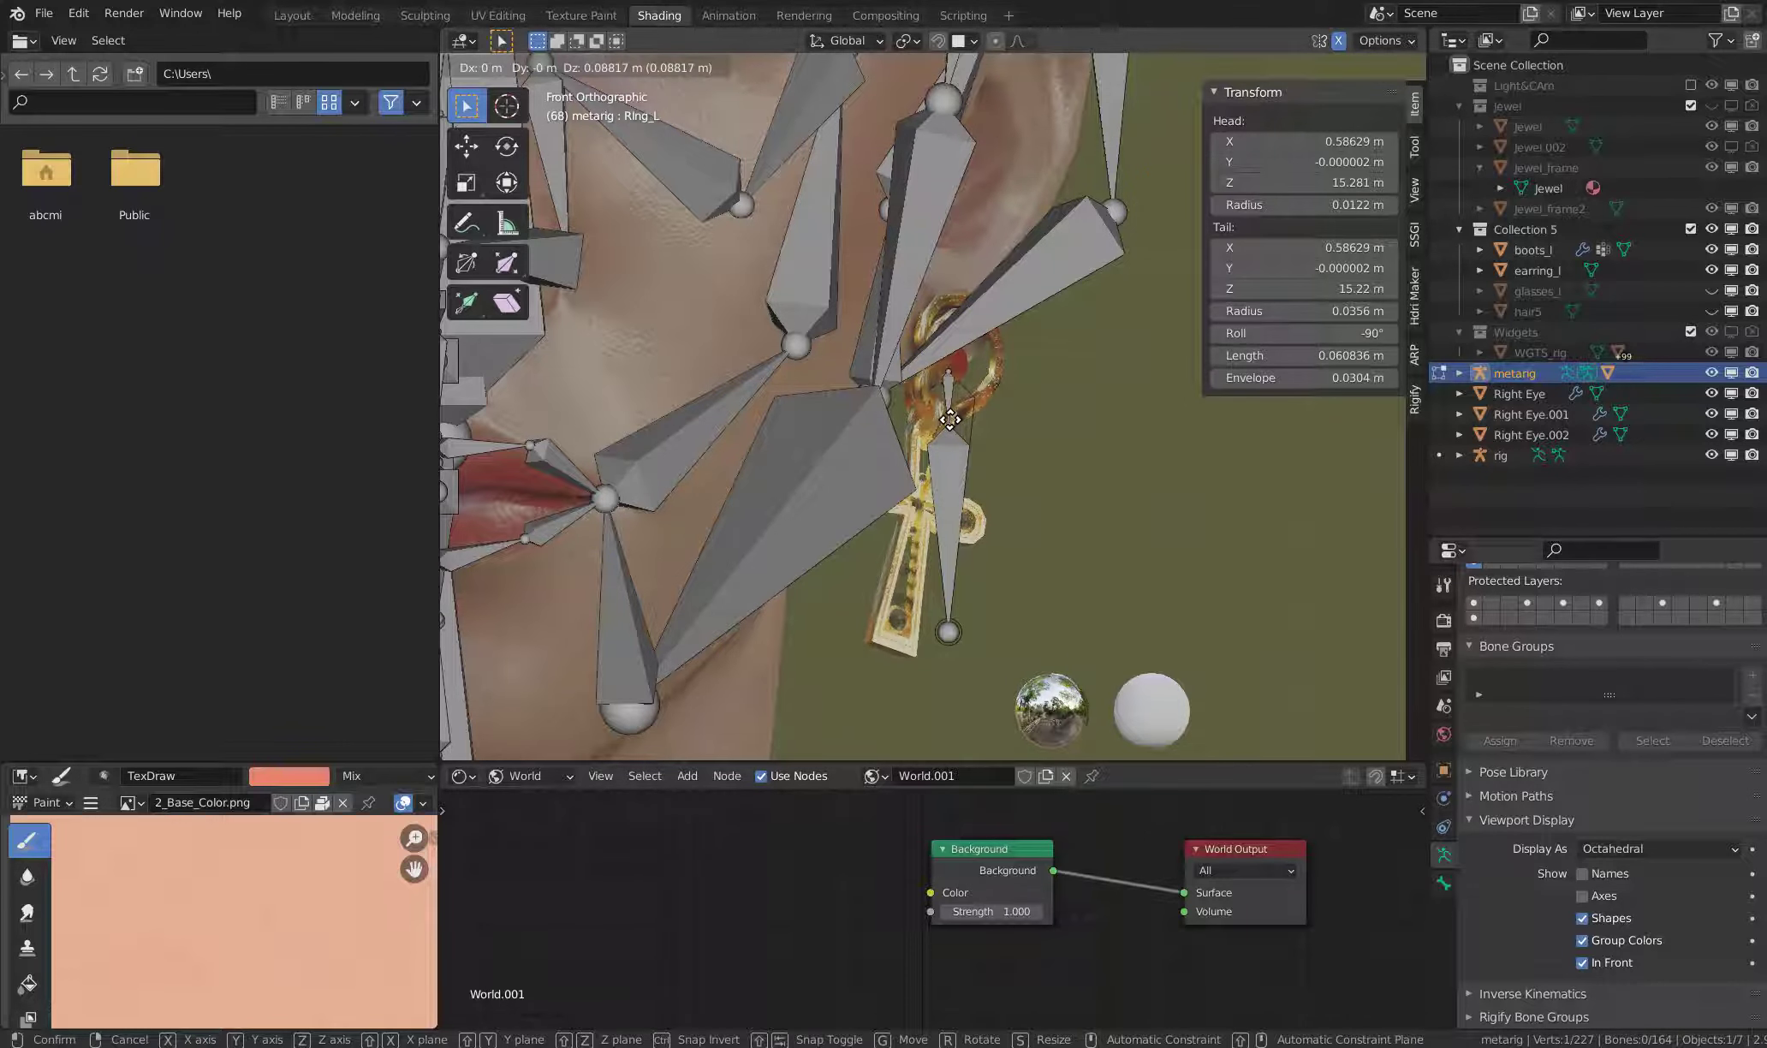
pyautogui.scroll(-2, 952, 419)
pyautogui.press('Tab')
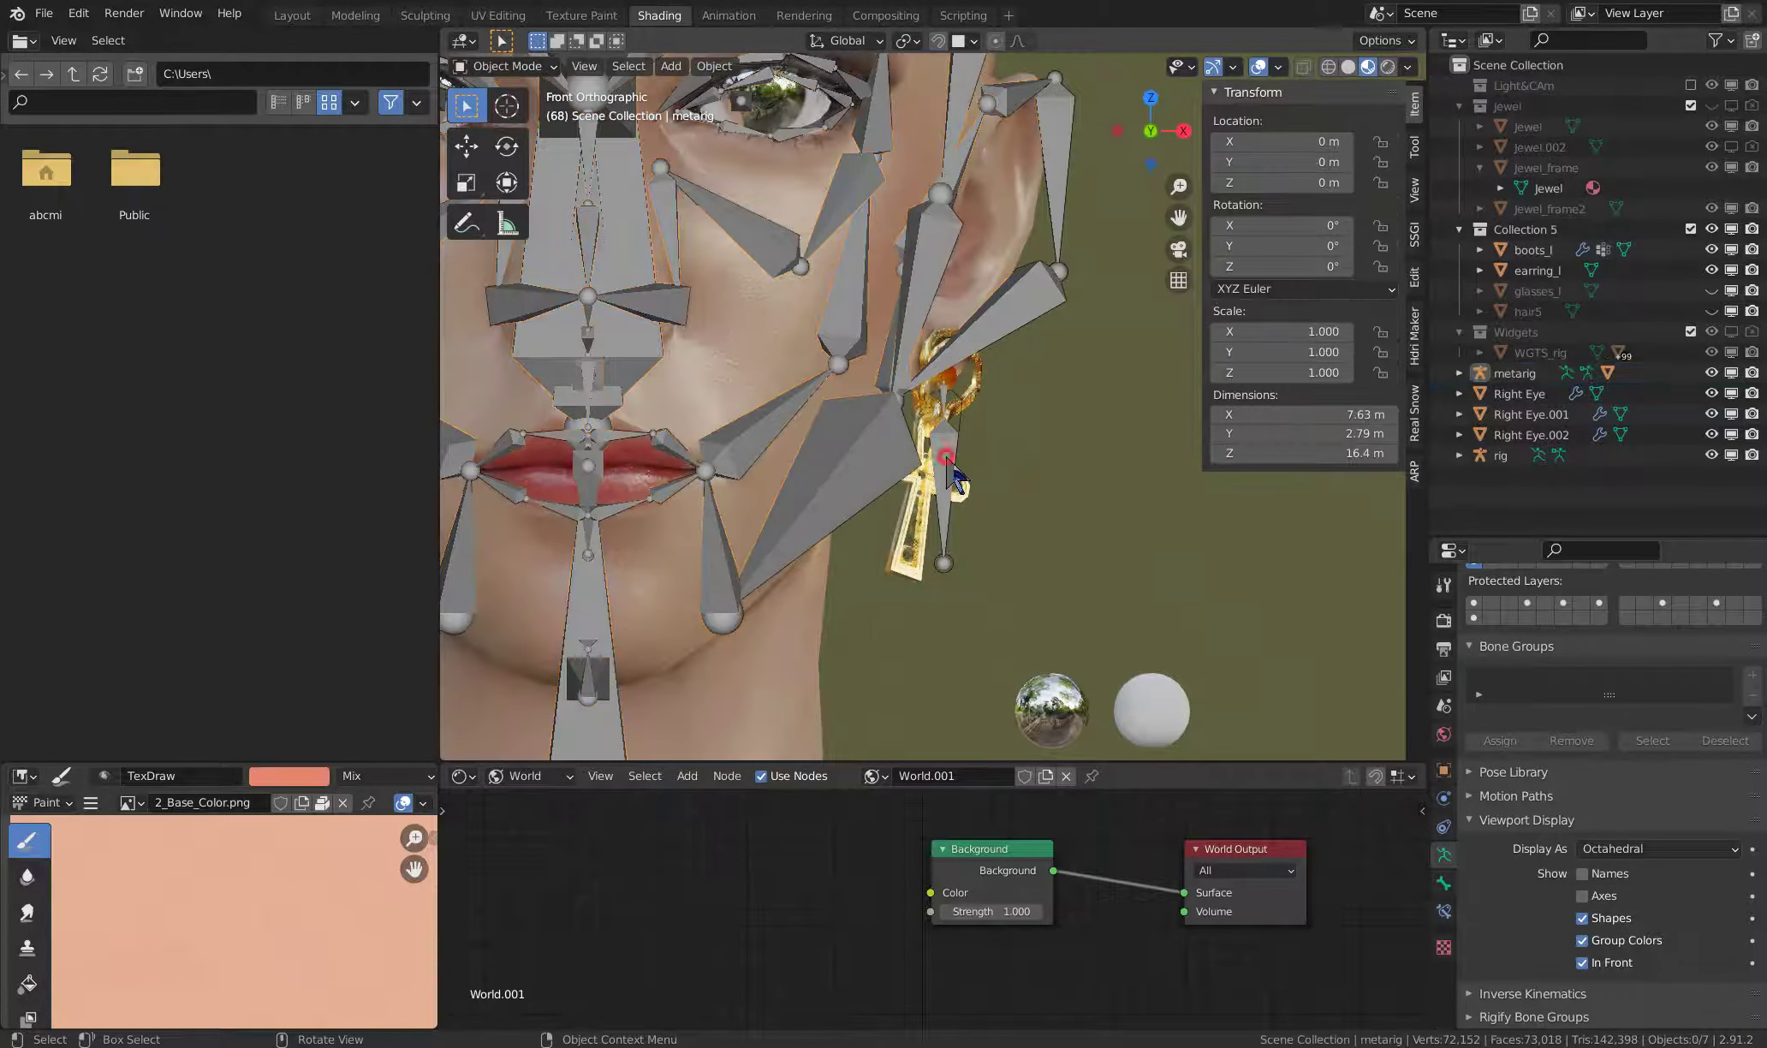
# - Reselect the metarig and run Generate Rig in the Rigify Buttons panel again
pyautogui.scroll(4, 1092, 481)
pyautogui.moveTo(1092, 481)
pyautogui.mouseDown(button='middle')
pyautogui.moveTo(907, 495)
pyautogui.moveTo(1038, 492)
pyautogui.mouseUp(button='middle')
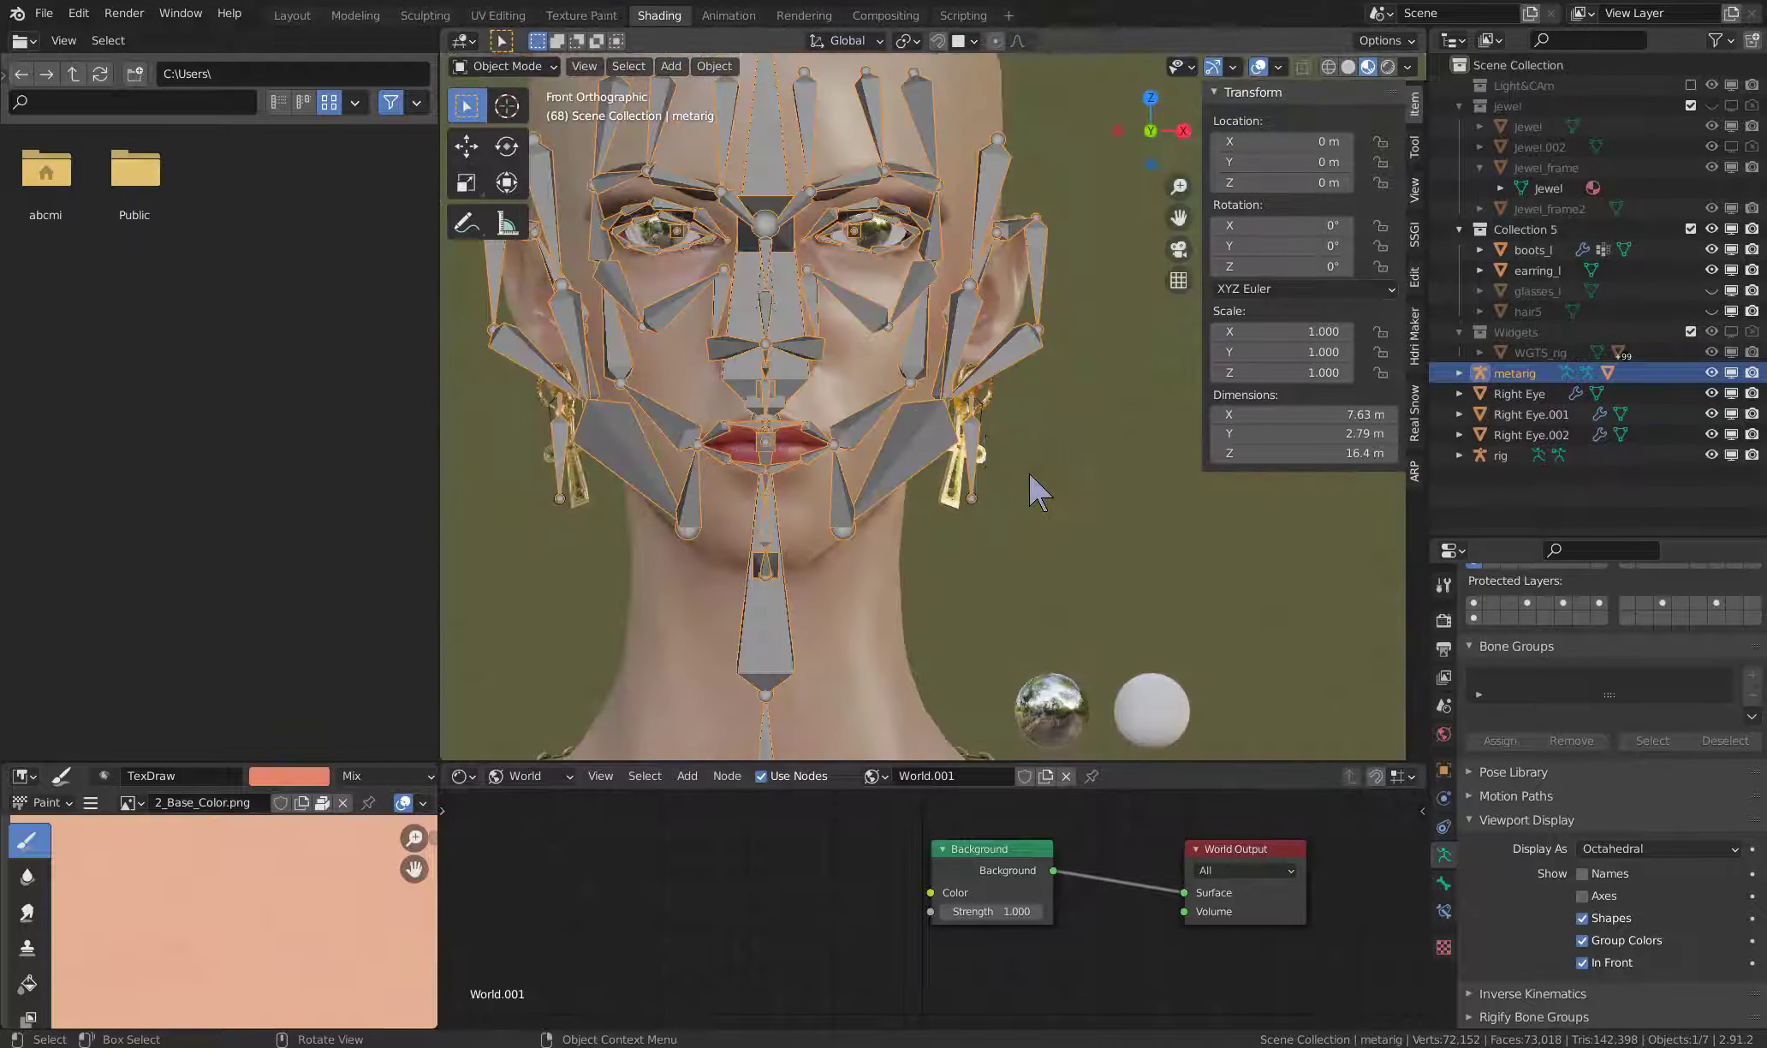
pyautogui.click(535, 68)
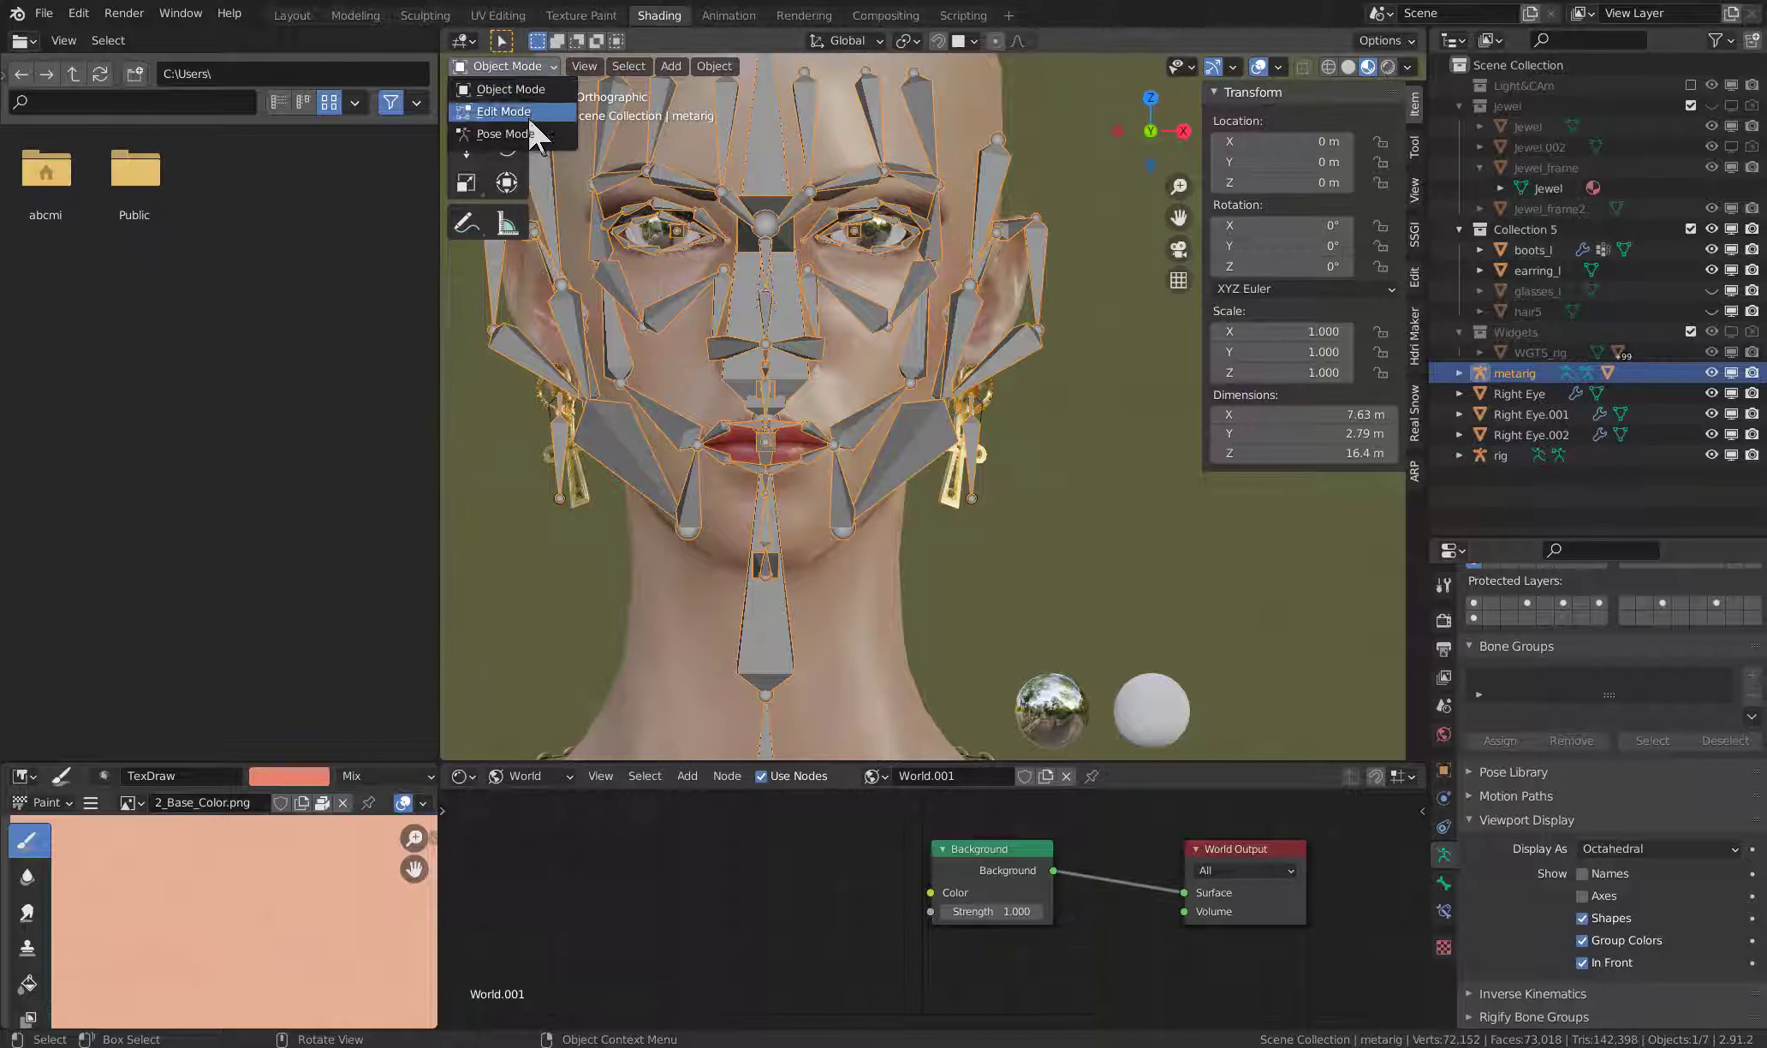
pyautogui.click(525, 85)
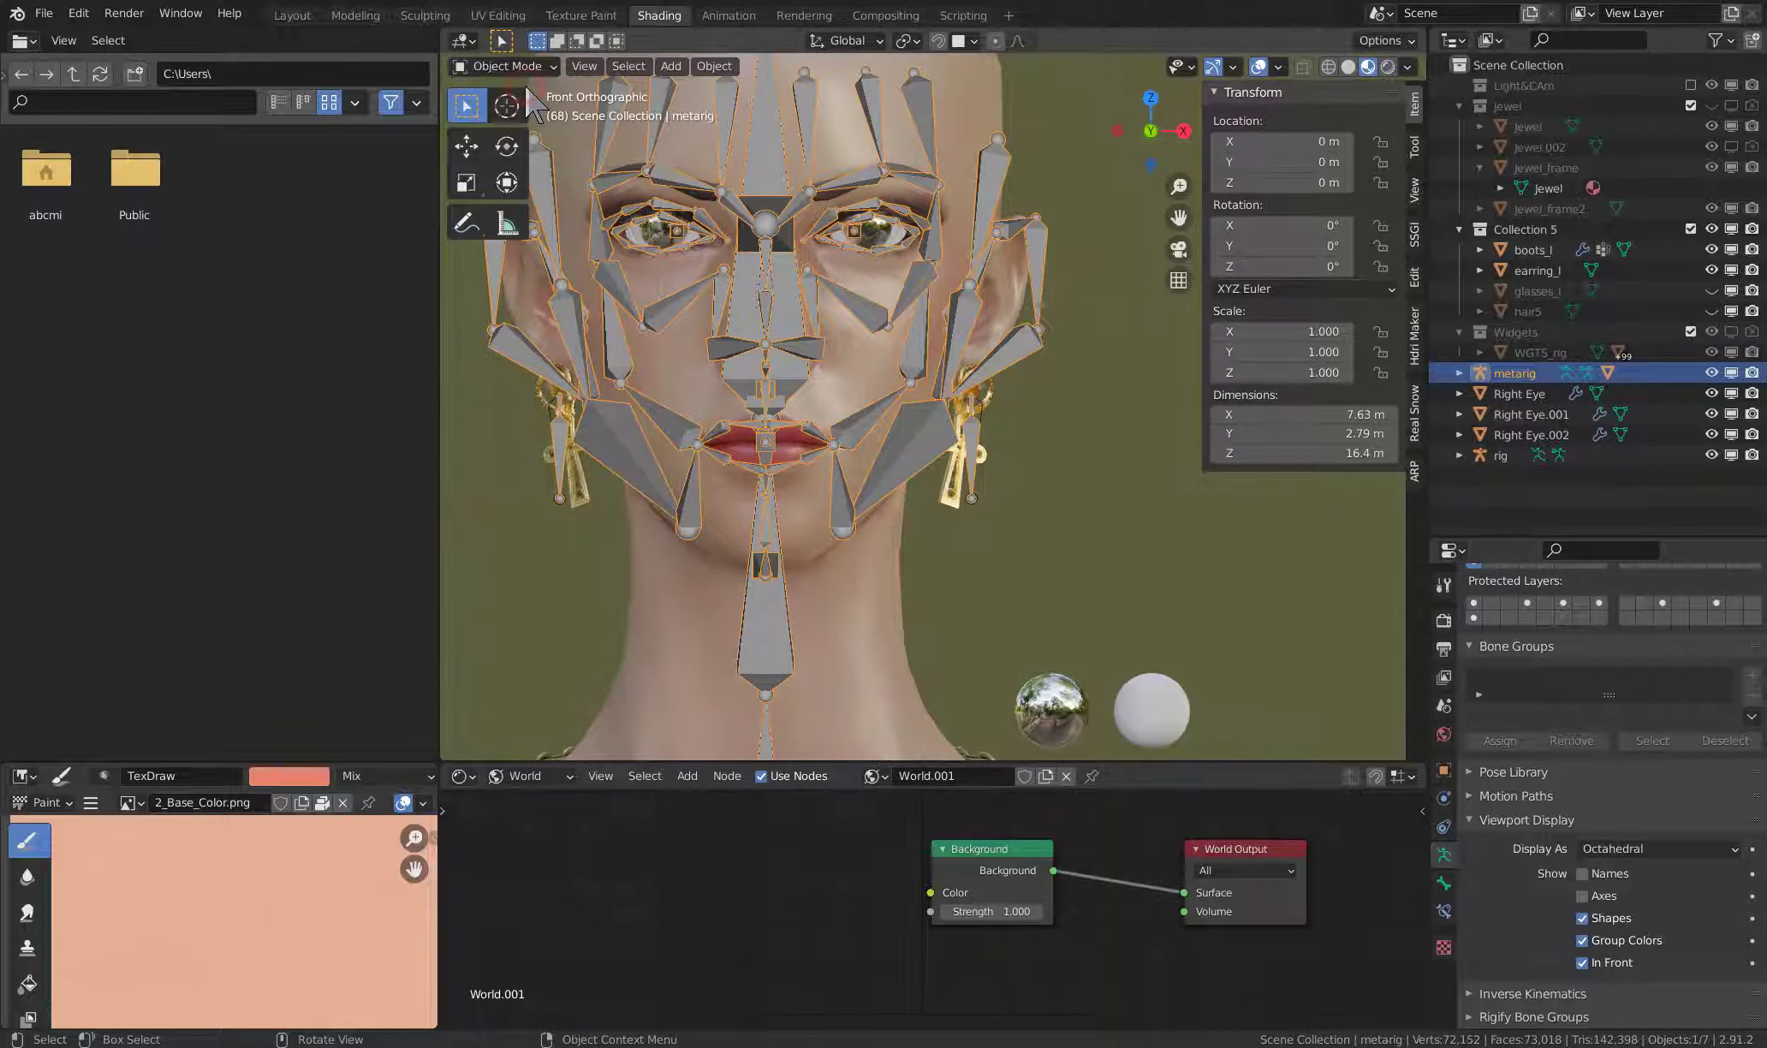
pyautogui.click(1032, 359)
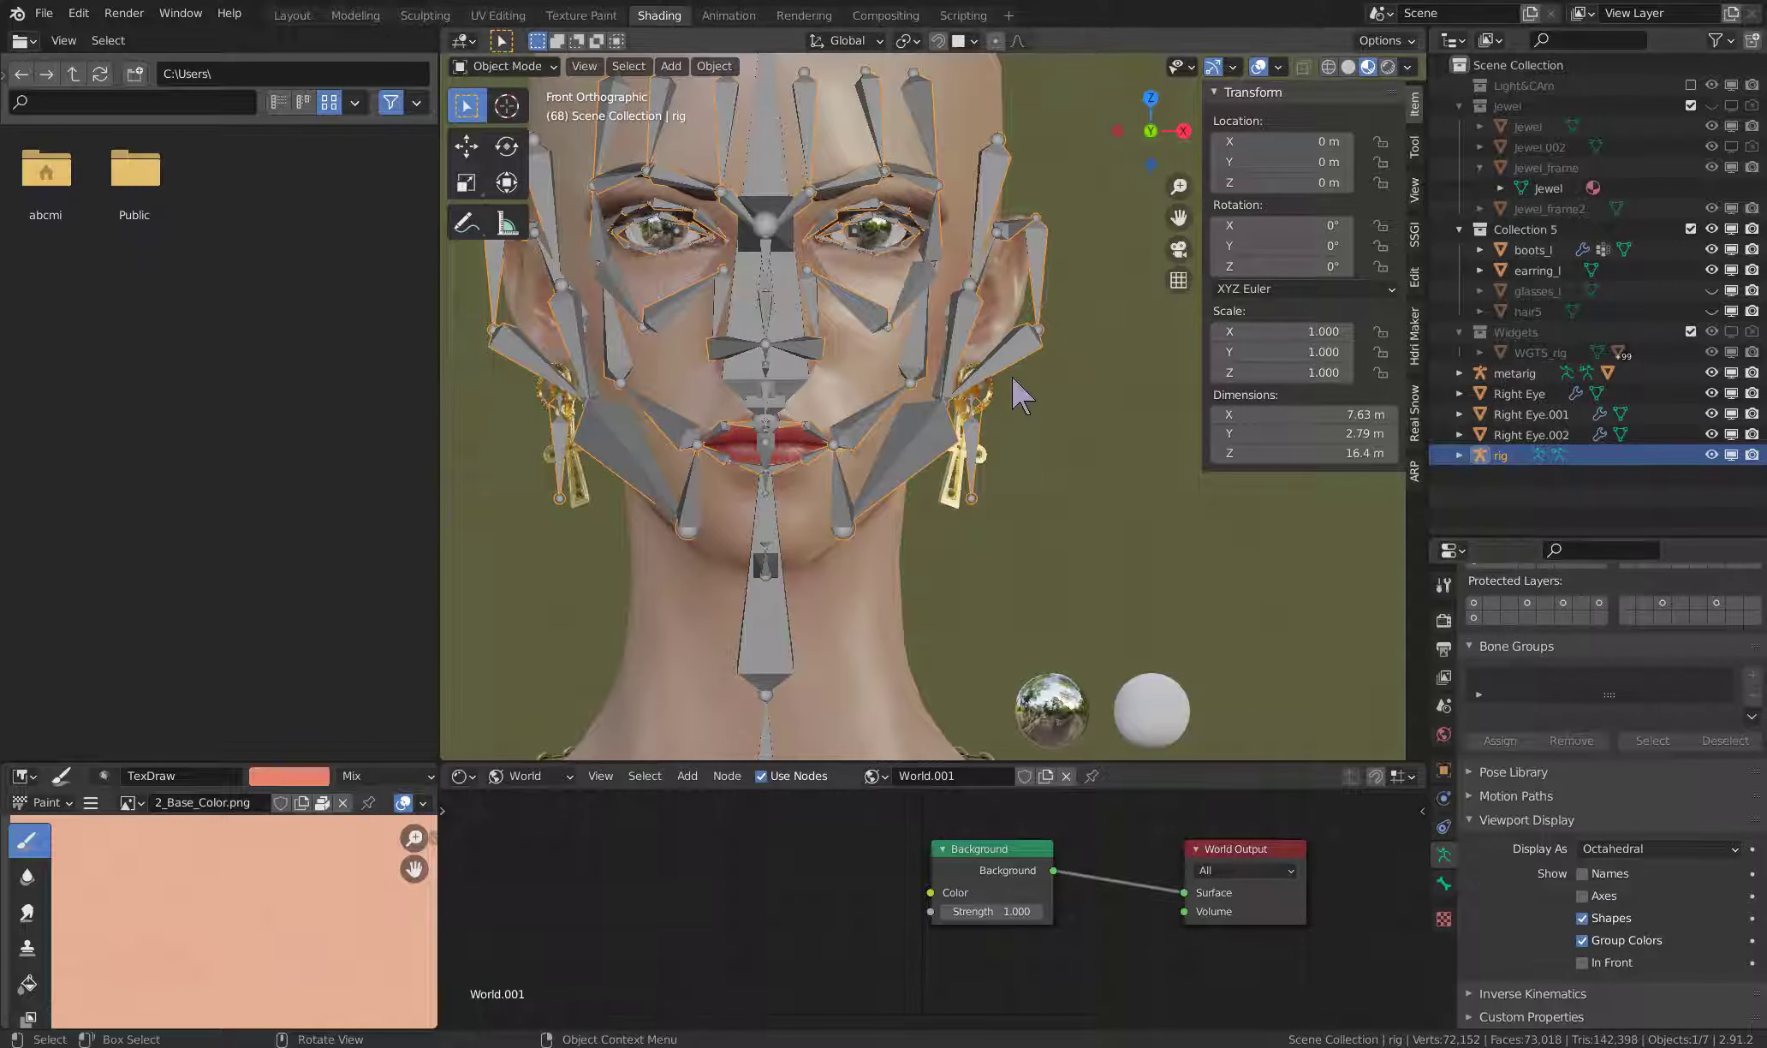
pyautogui.click(1039, 349)
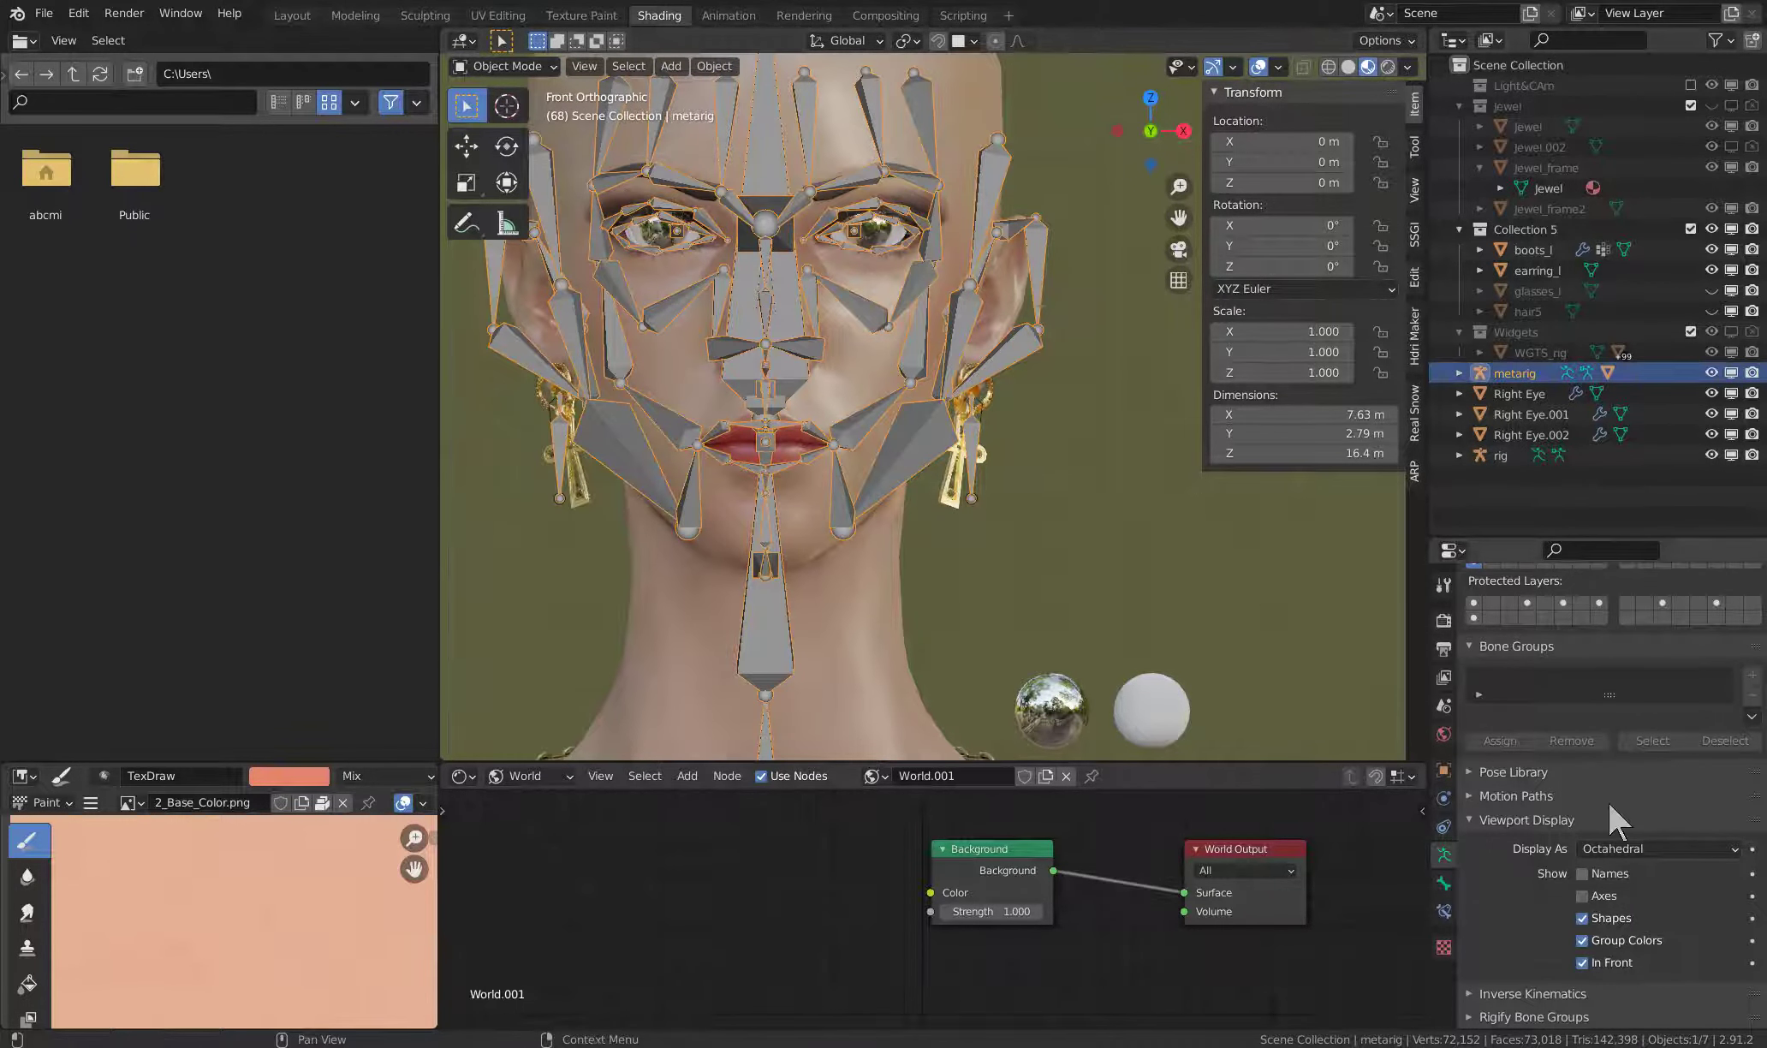
pyautogui.scroll(-3, 1483, 880)
pyautogui.scroll(-1, 1534, 831)
pyautogui.click(1602, 962)
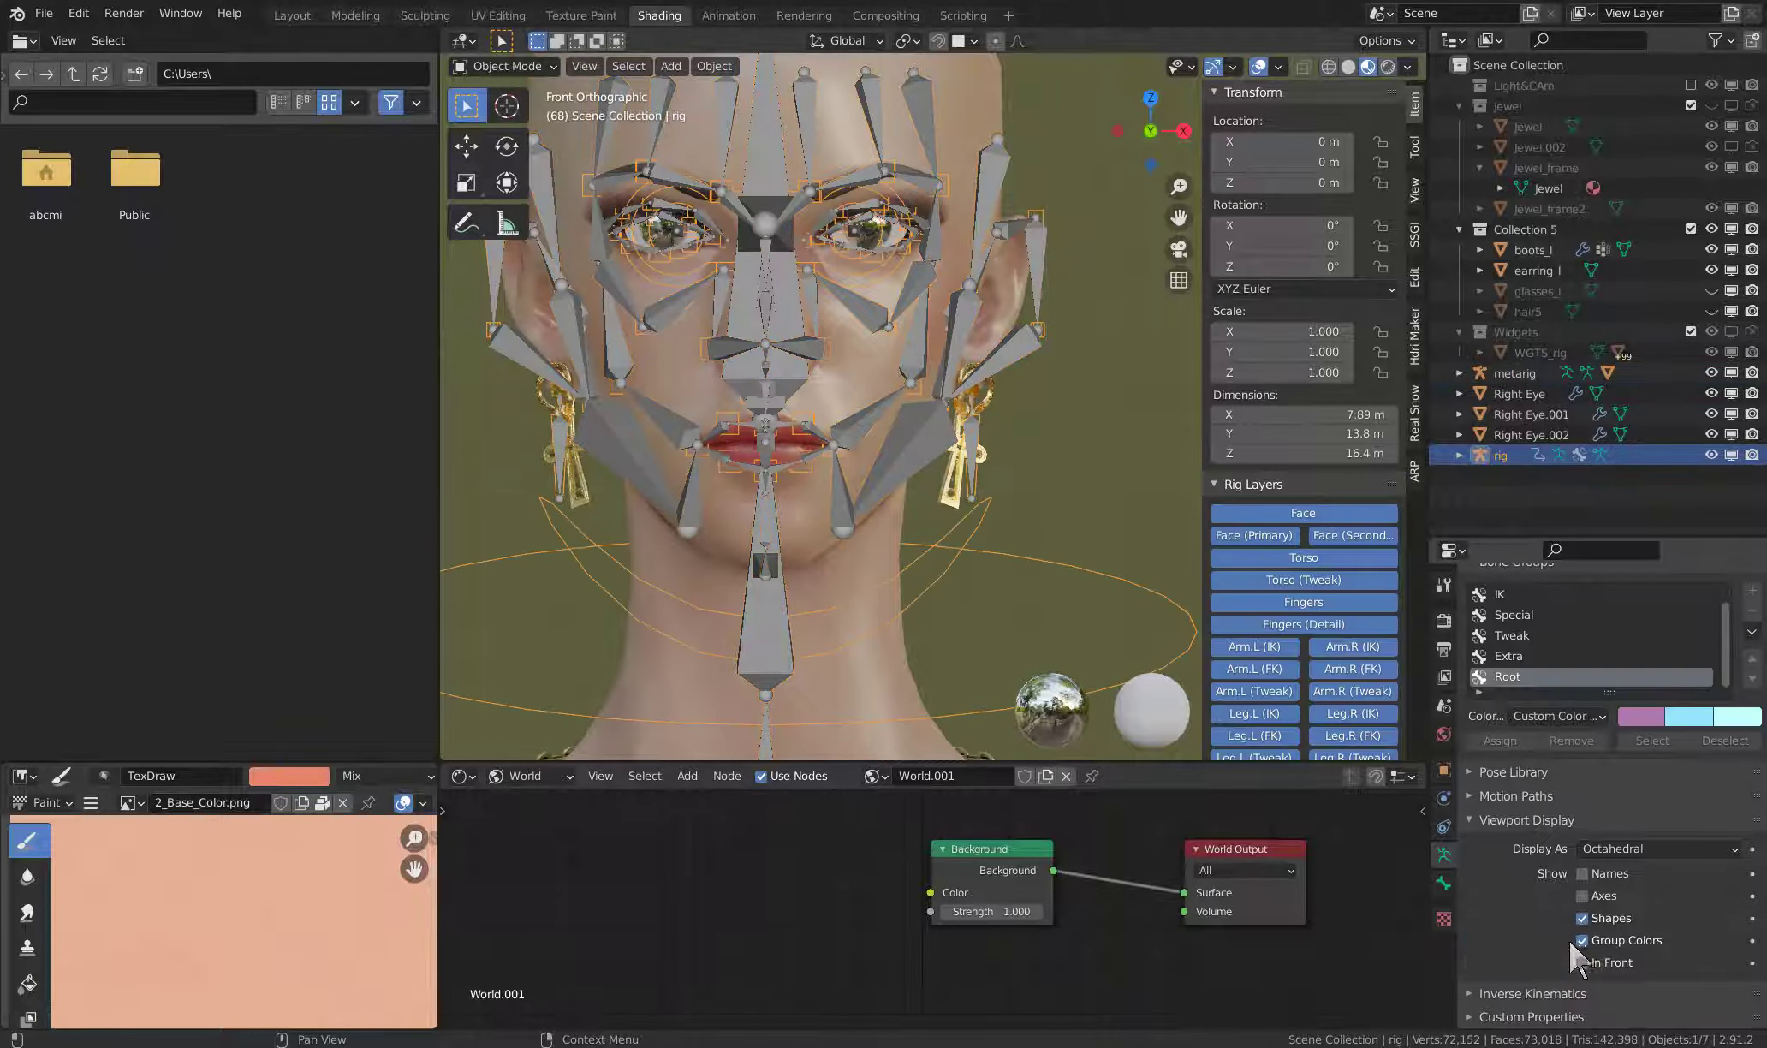
# - Select the generated rig at the earring and hide the metarig in the Outliner
pyautogui.moveTo(1065, 446); pyautogui.dragTo(978, 446, button='middle')
pyautogui.scroll(5, 984, 469)
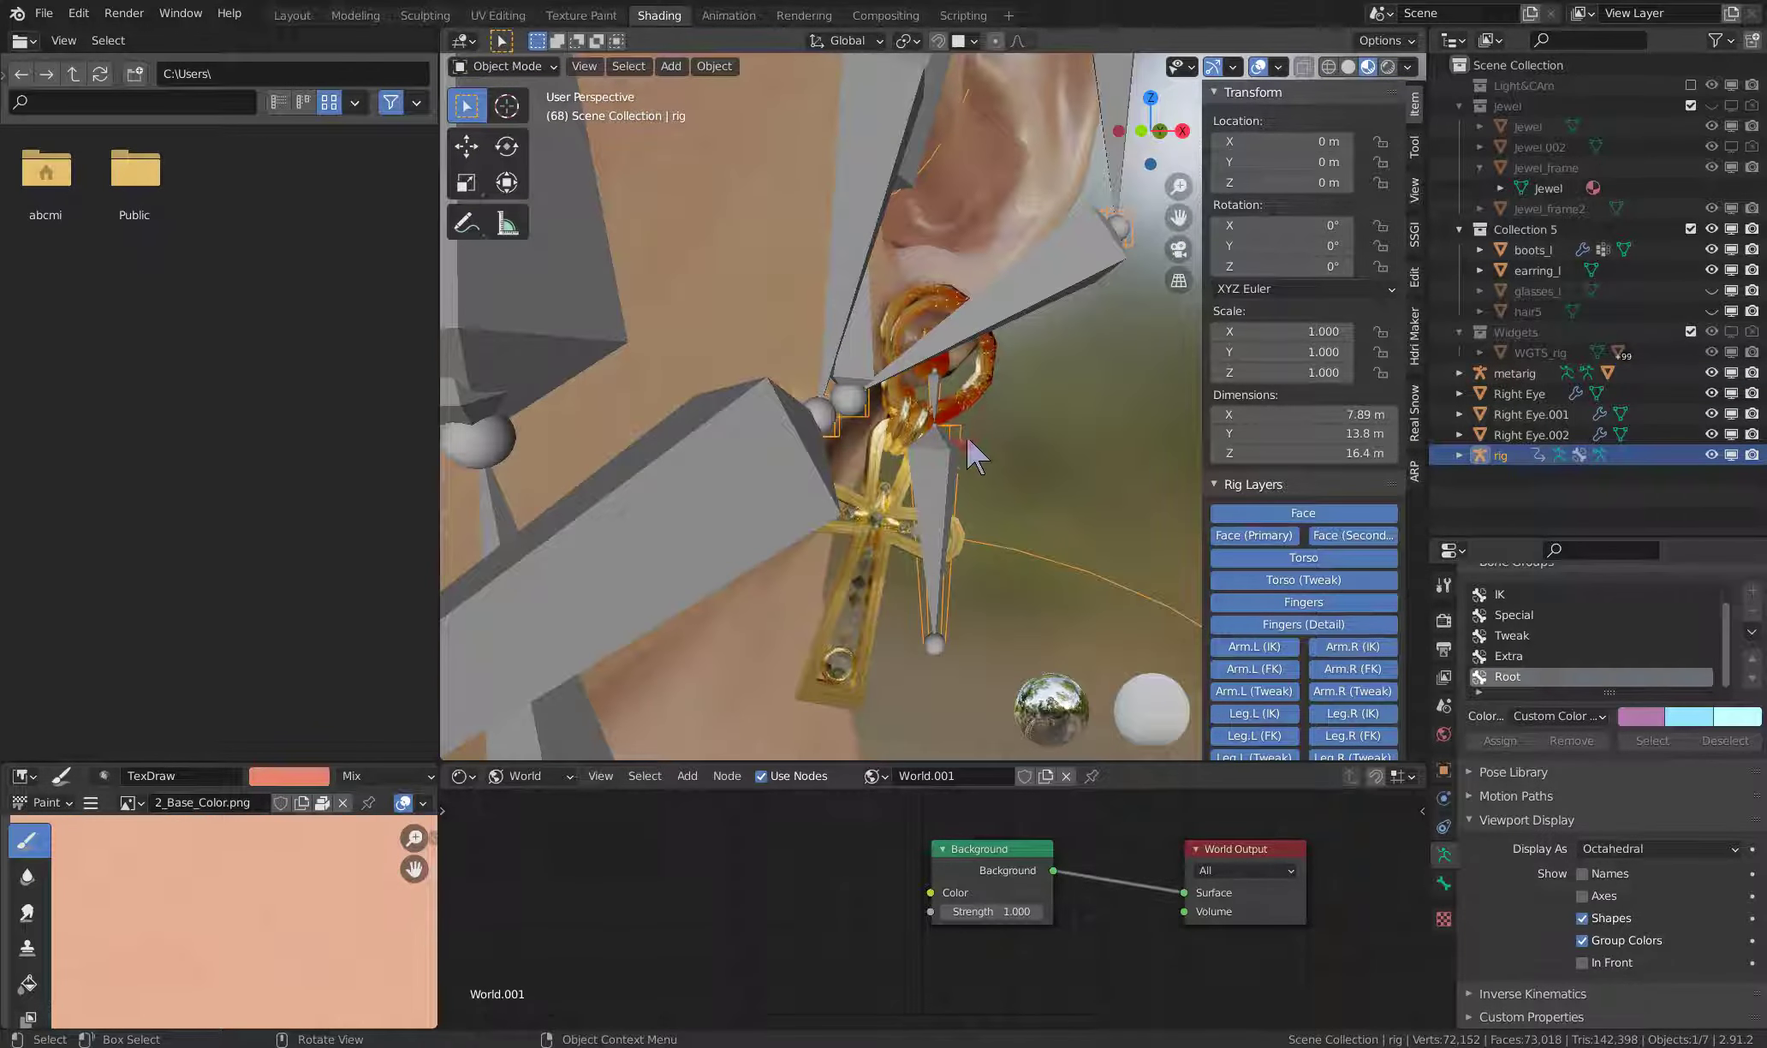
pyautogui.moveTo(968, 437); pyautogui.dragTo(908, 445, button='middle')
pyautogui.click(881, 439)
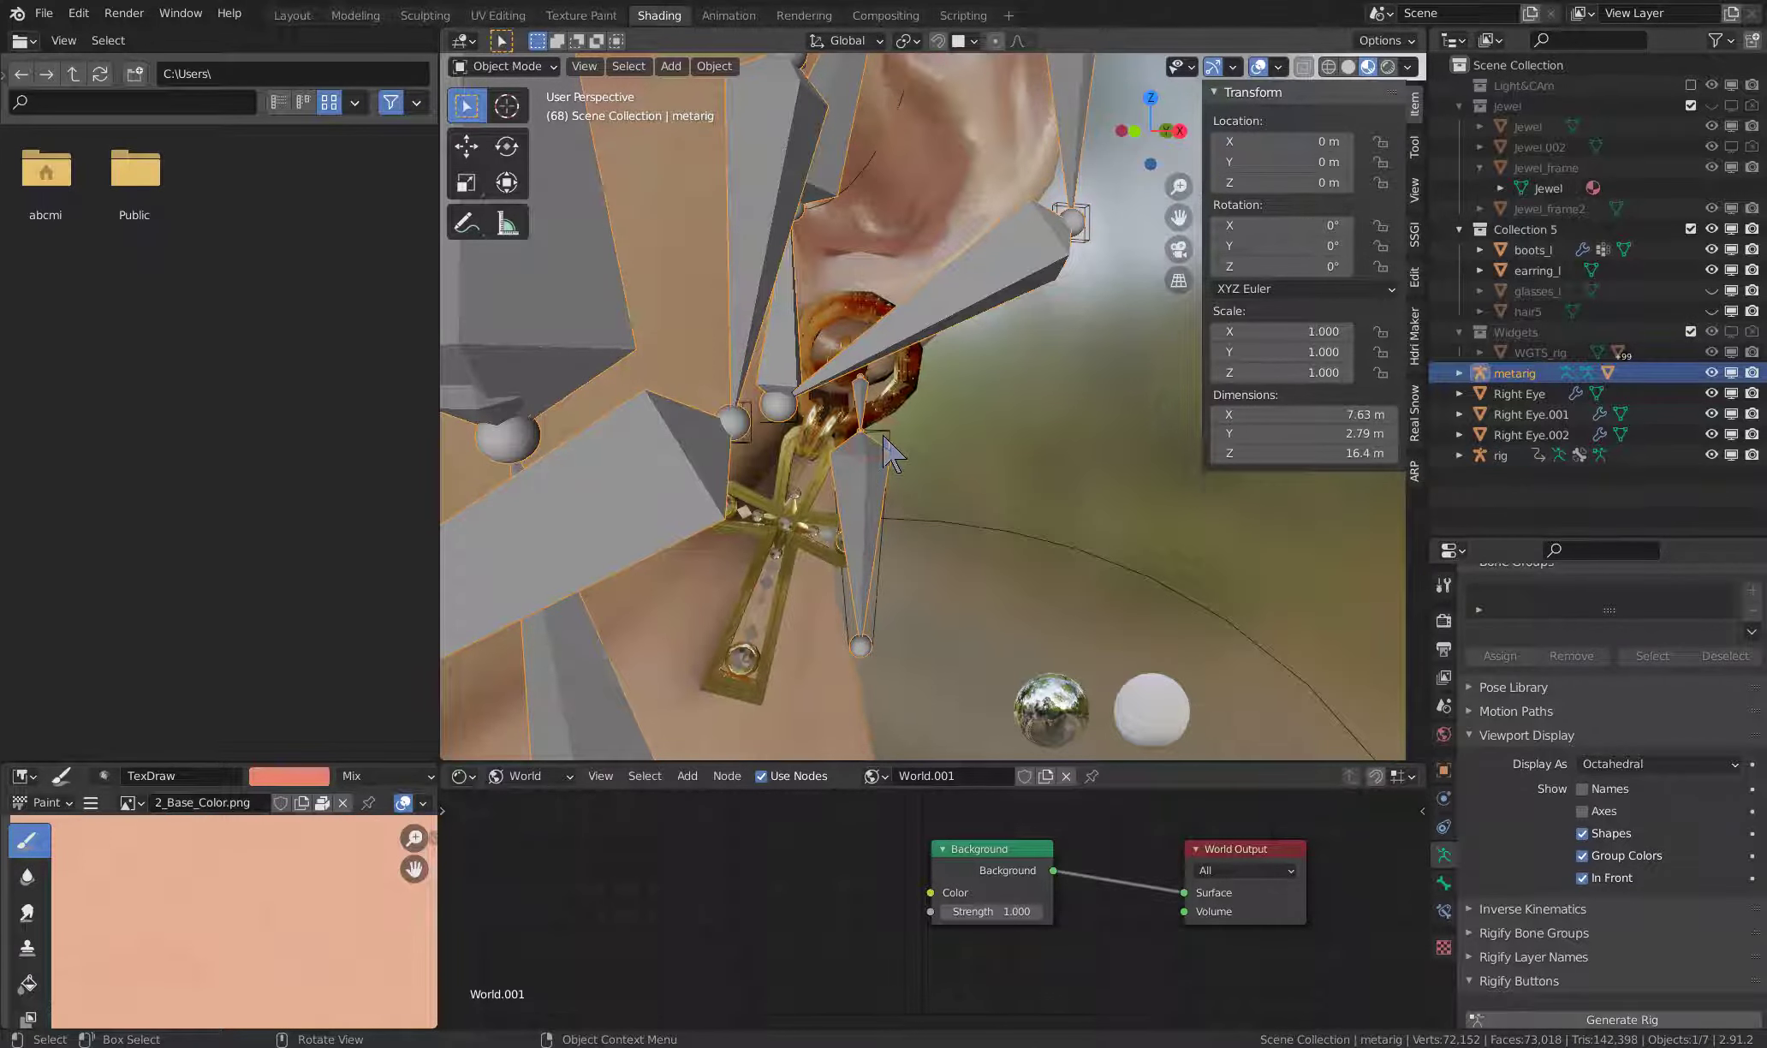
pyautogui.click(889, 438)
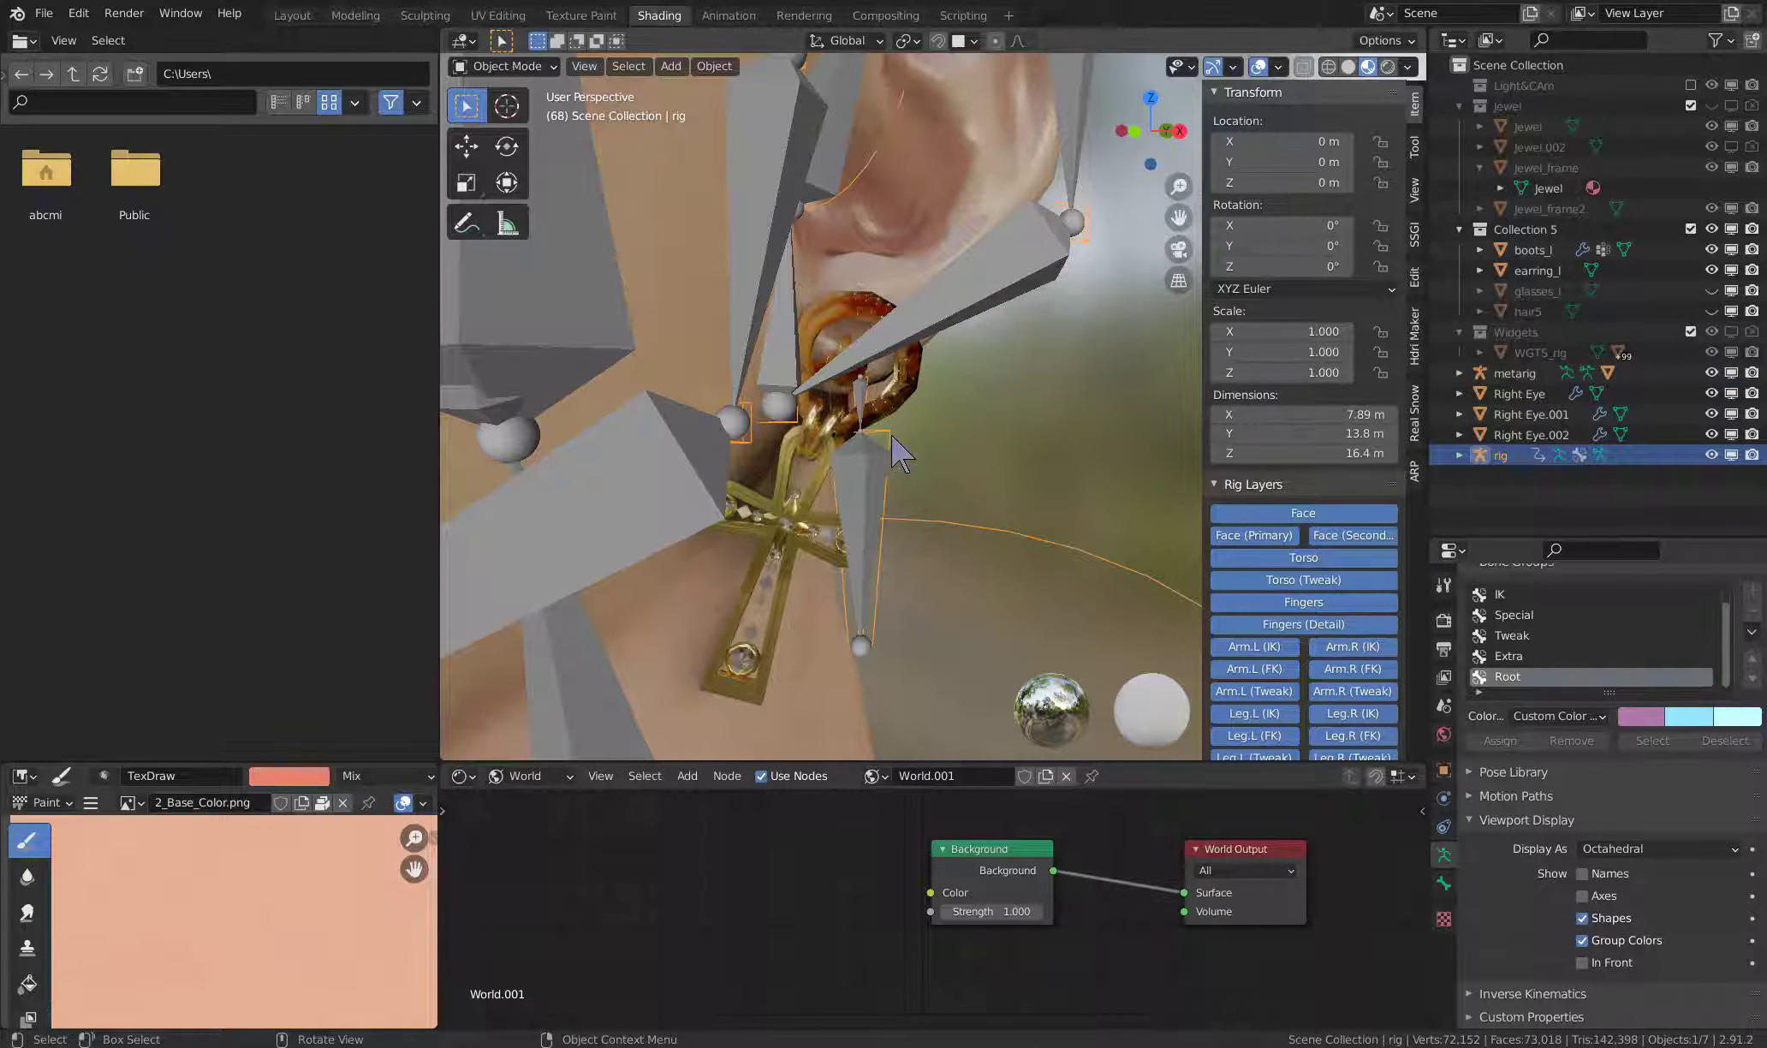
pyautogui.moveTo(890, 447); pyautogui.dragTo(941, 440, button='middle')
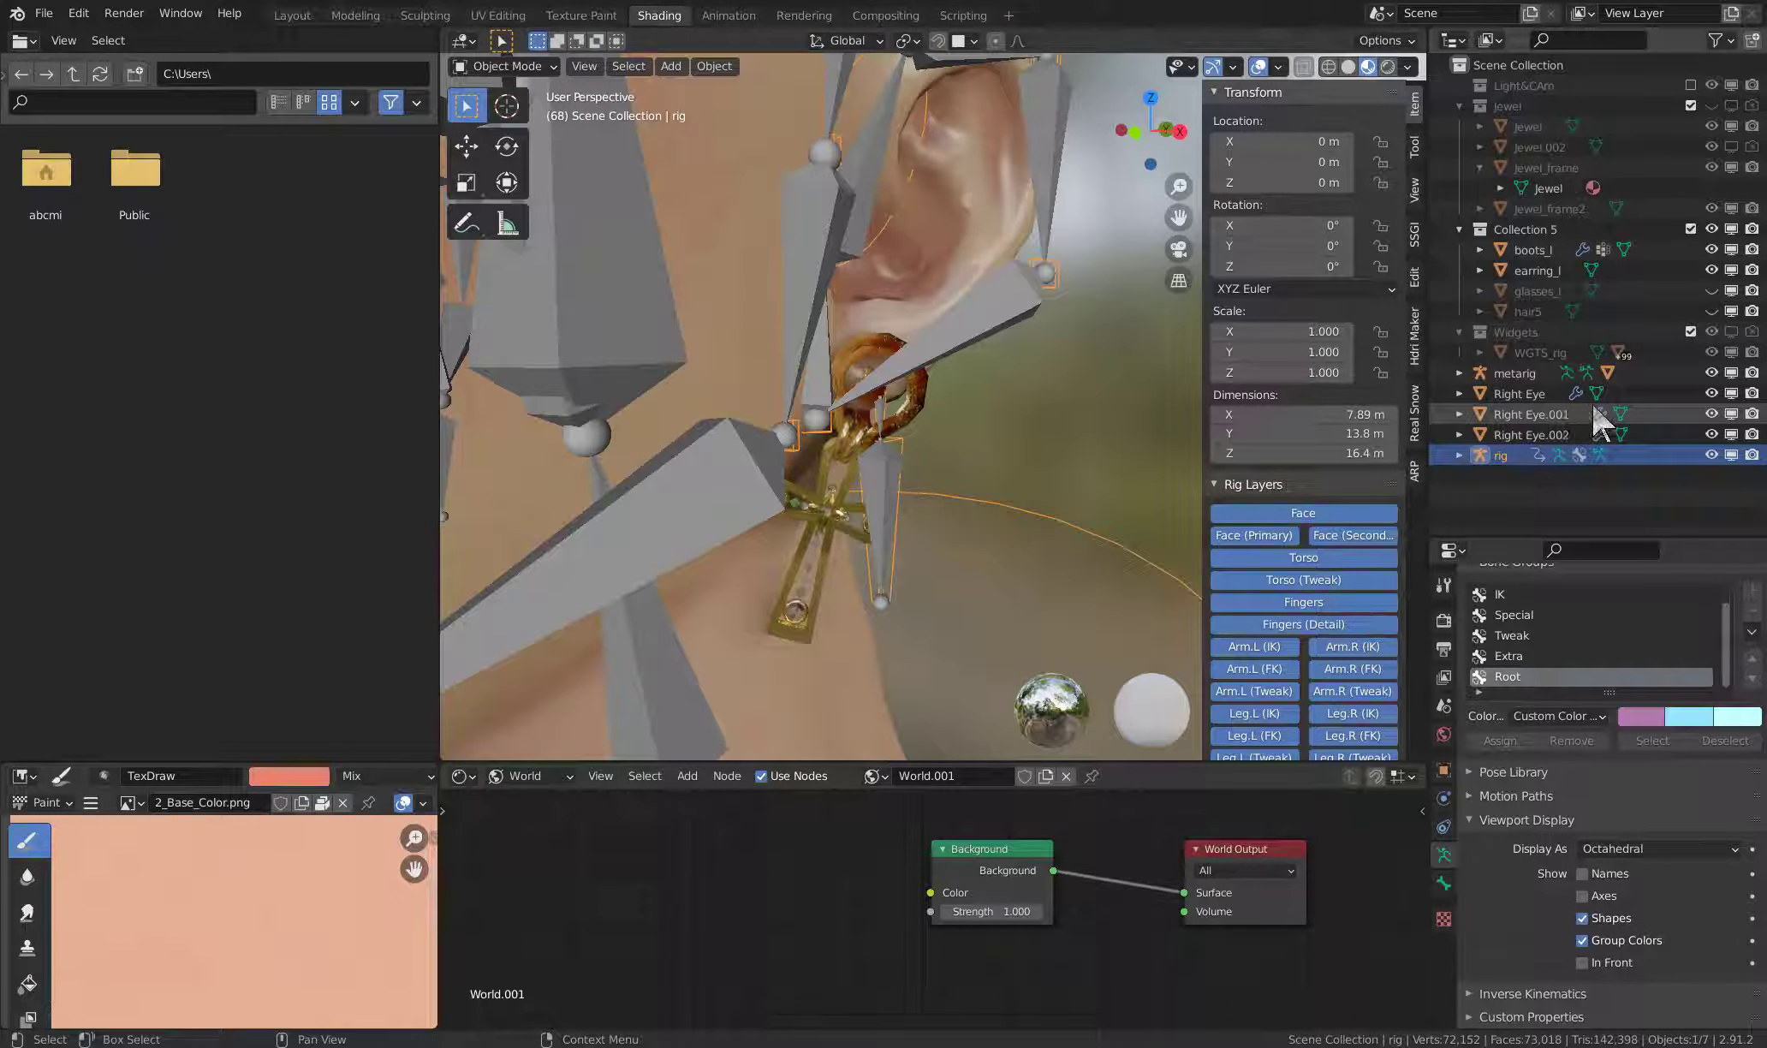
pyautogui.click(1730, 374)
# - Delete the generated rig and frame the earring_l mesh in front view
pyautogui.moveTo(840, 406)
pyautogui.mouseDown(button='middle')
pyautogui.moveTo(899, 394)
pyautogui.moveTo(894, 420)
pyautogui.moveTo(781, 441)
pyautogui.moveTo(801, 438)
pyautogui.mouseUp(button='middle')
pyautogui.scroll(2, 822, 437)
pyautogui.scroll(2, 791, 443)
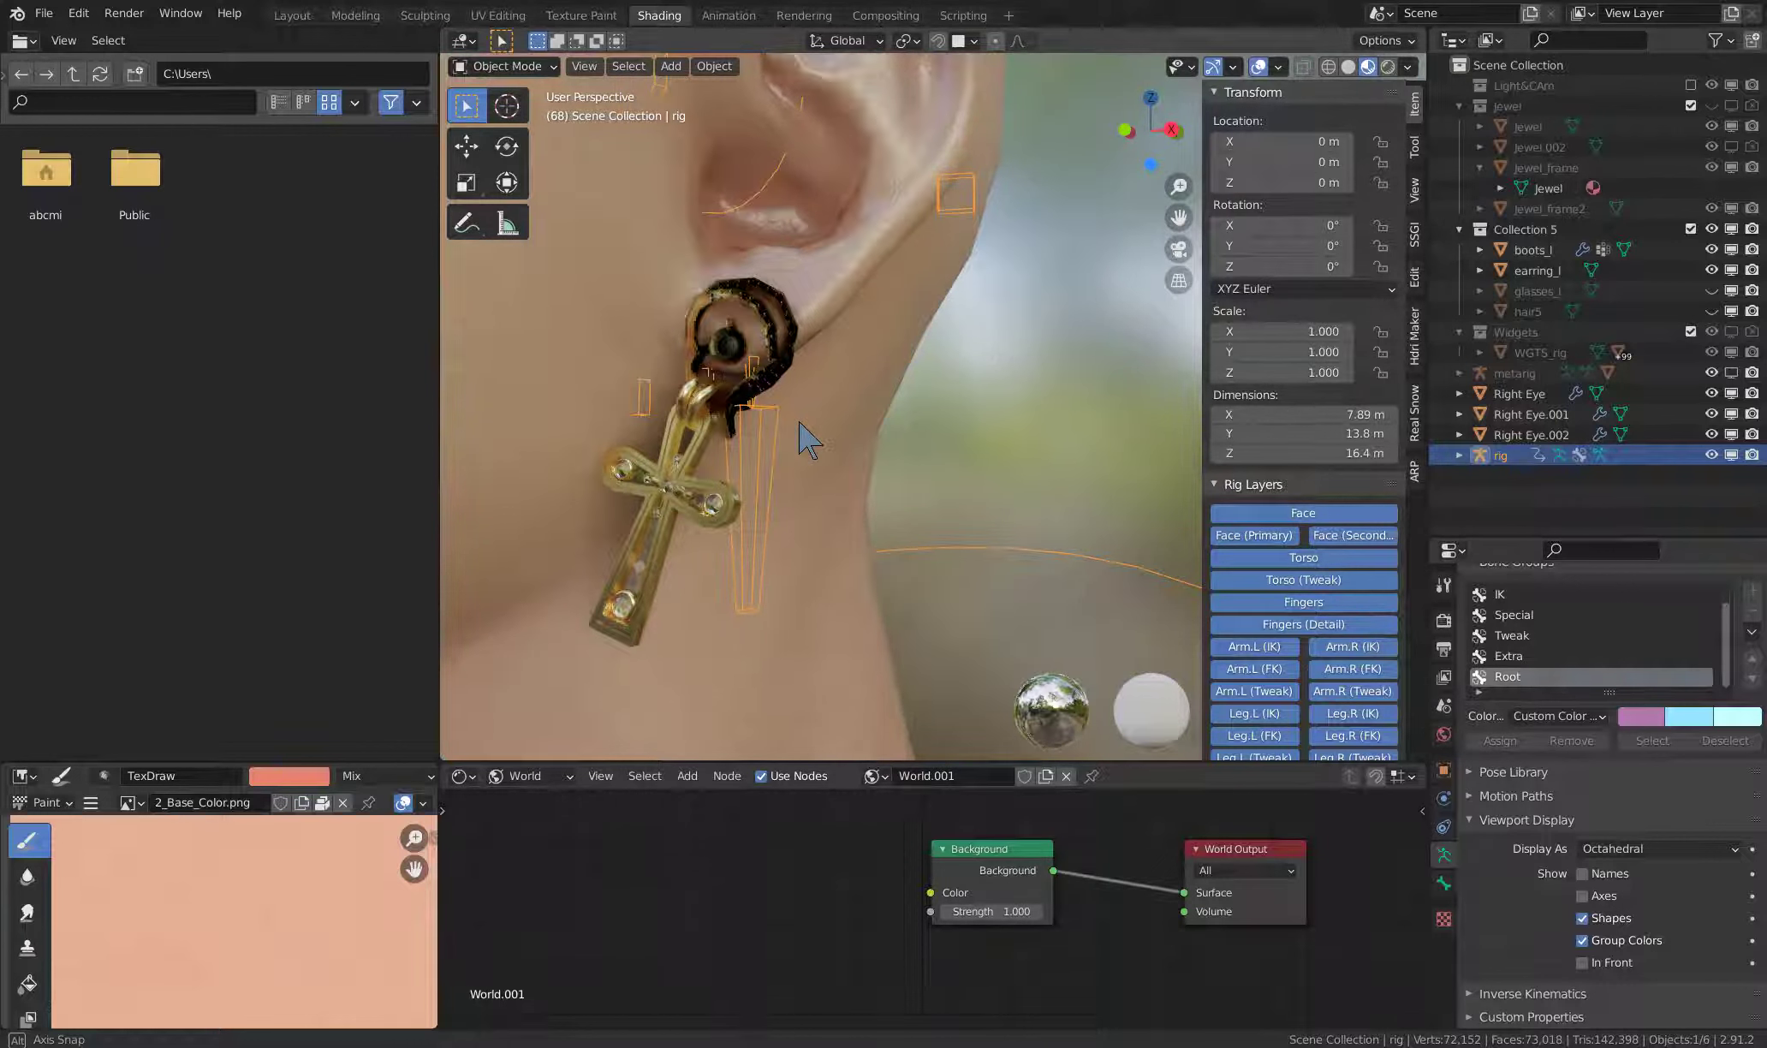
pyautogui.scroll(-3, 770, 426)
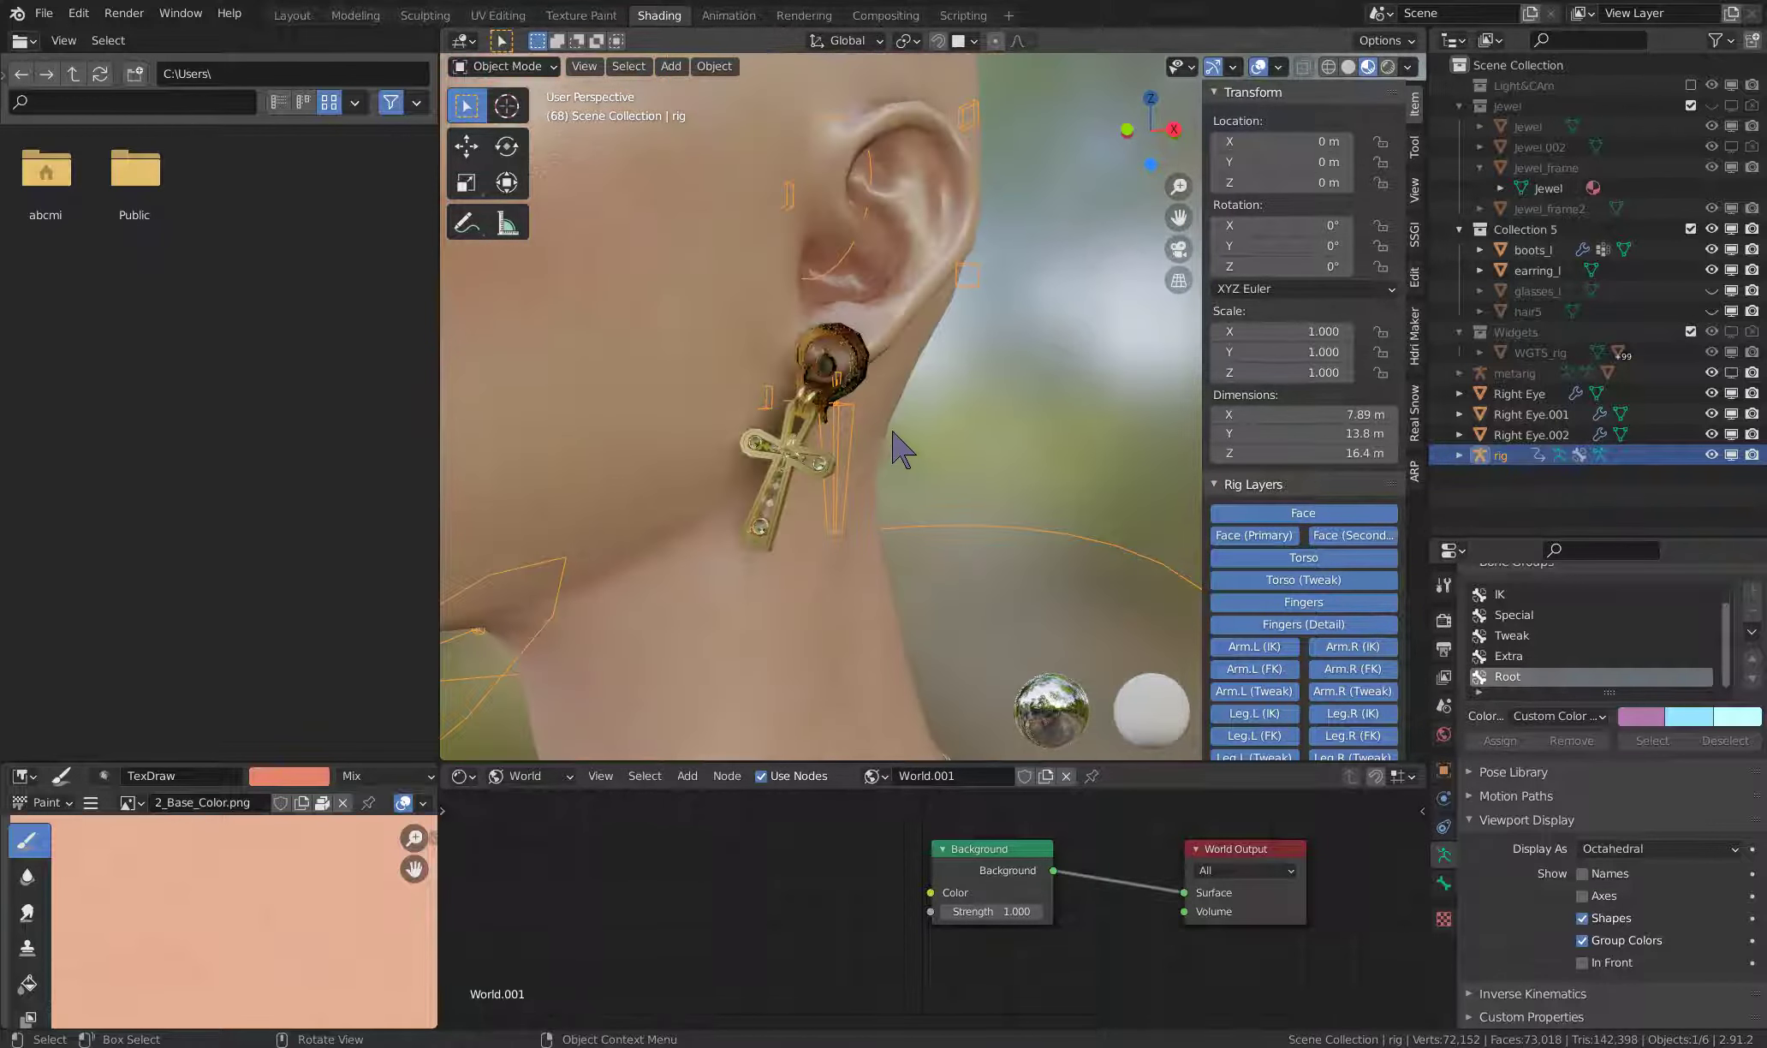
pyautogui.scroll(-2, 894, 445)
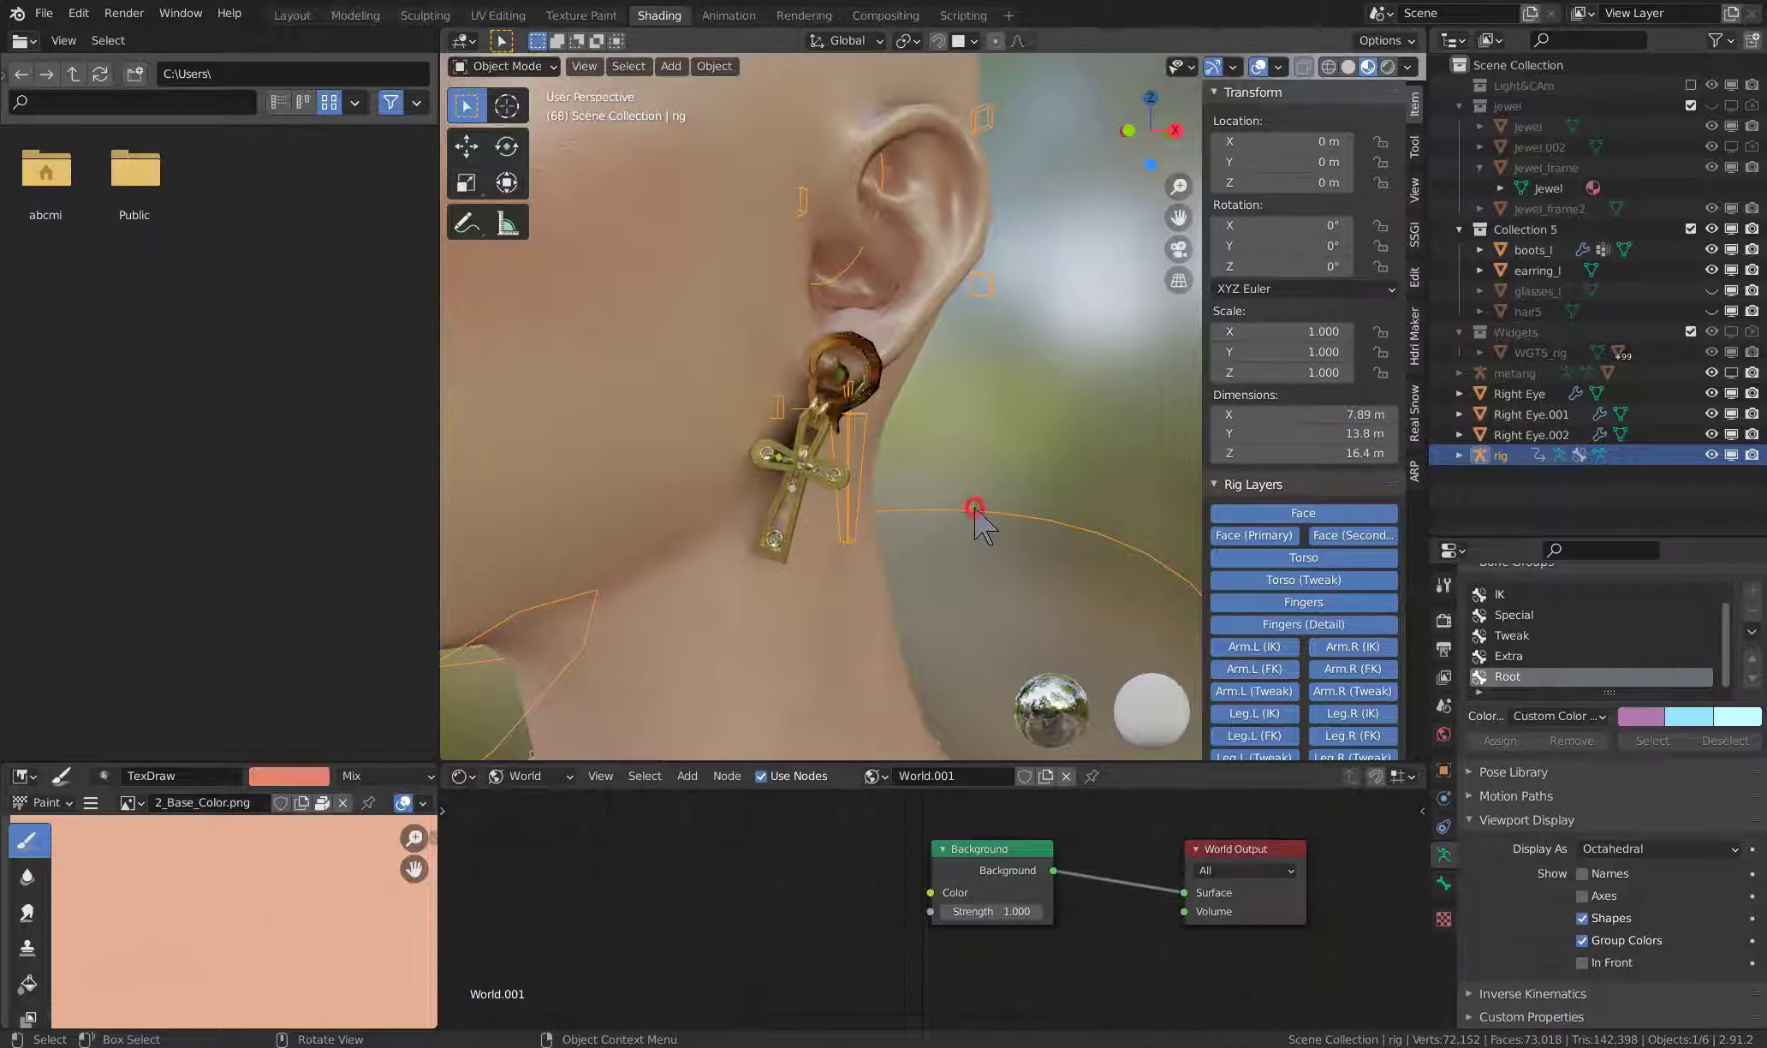
pyautogui.scroll(-3, 976, 514)
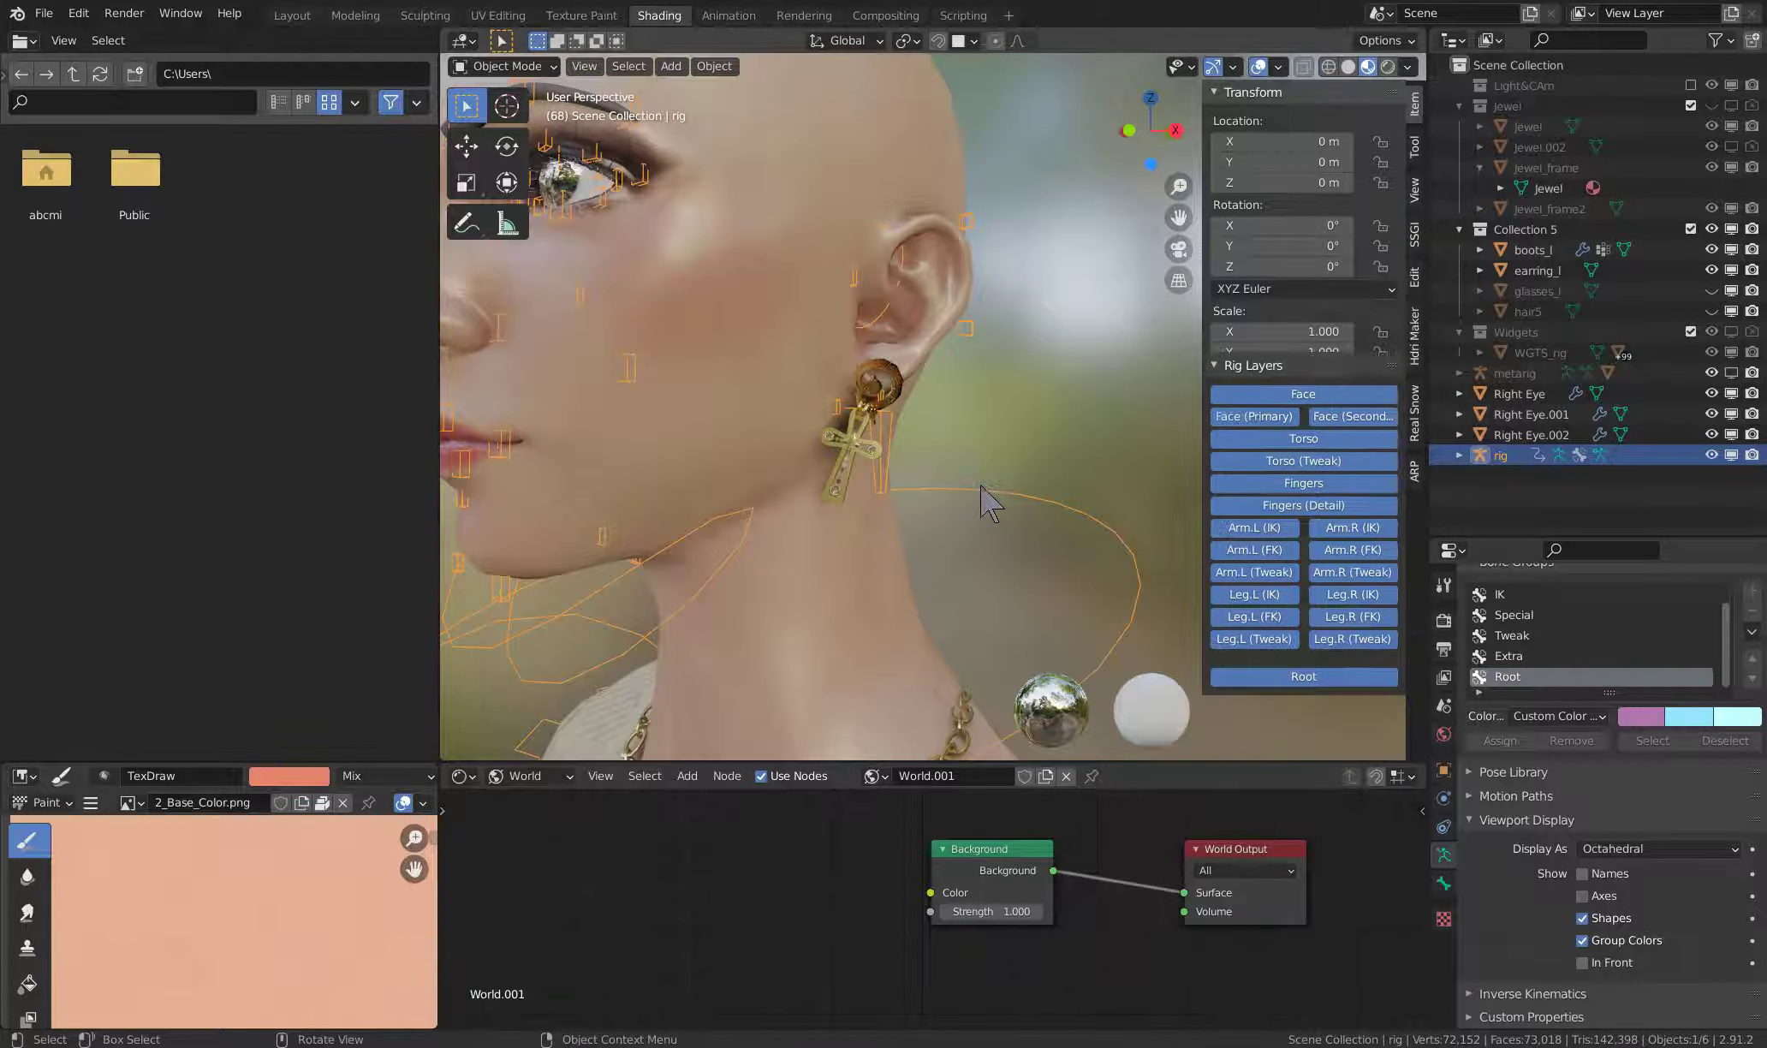
pyautogui.click(970, 487)
pyautogui.press('KP_1')
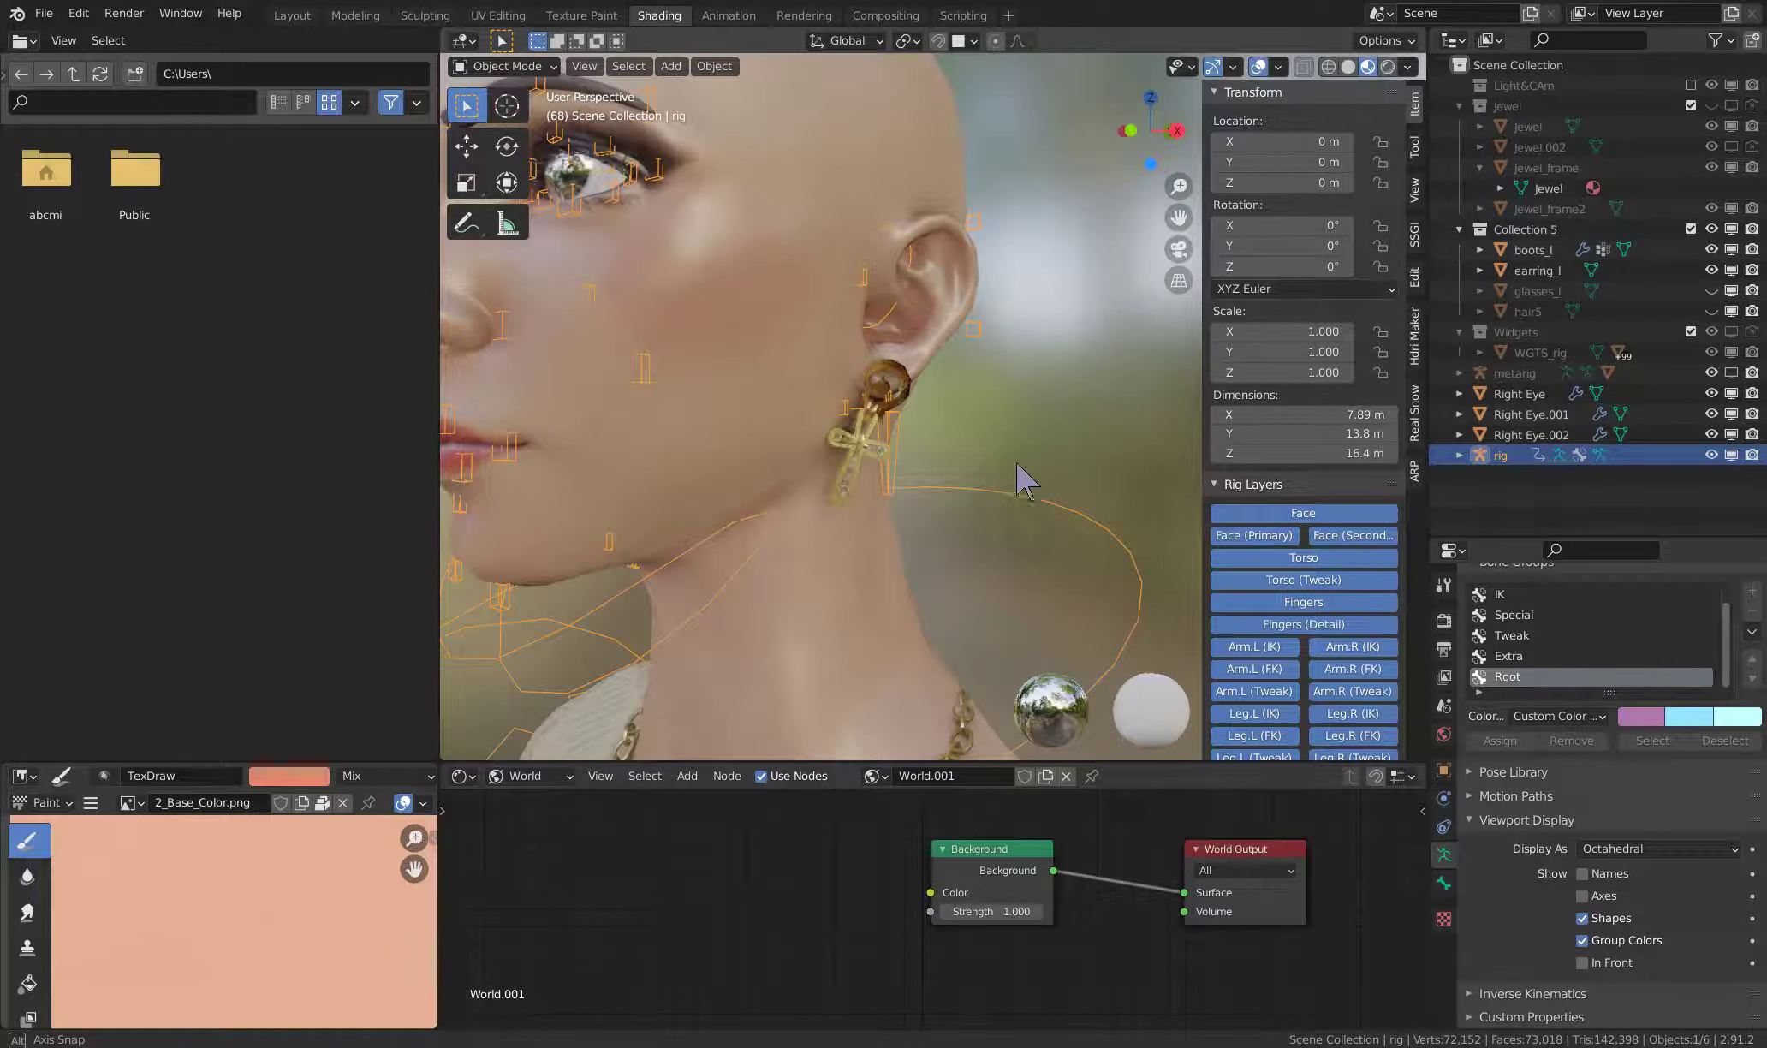
pyautogui.click(998, 535)
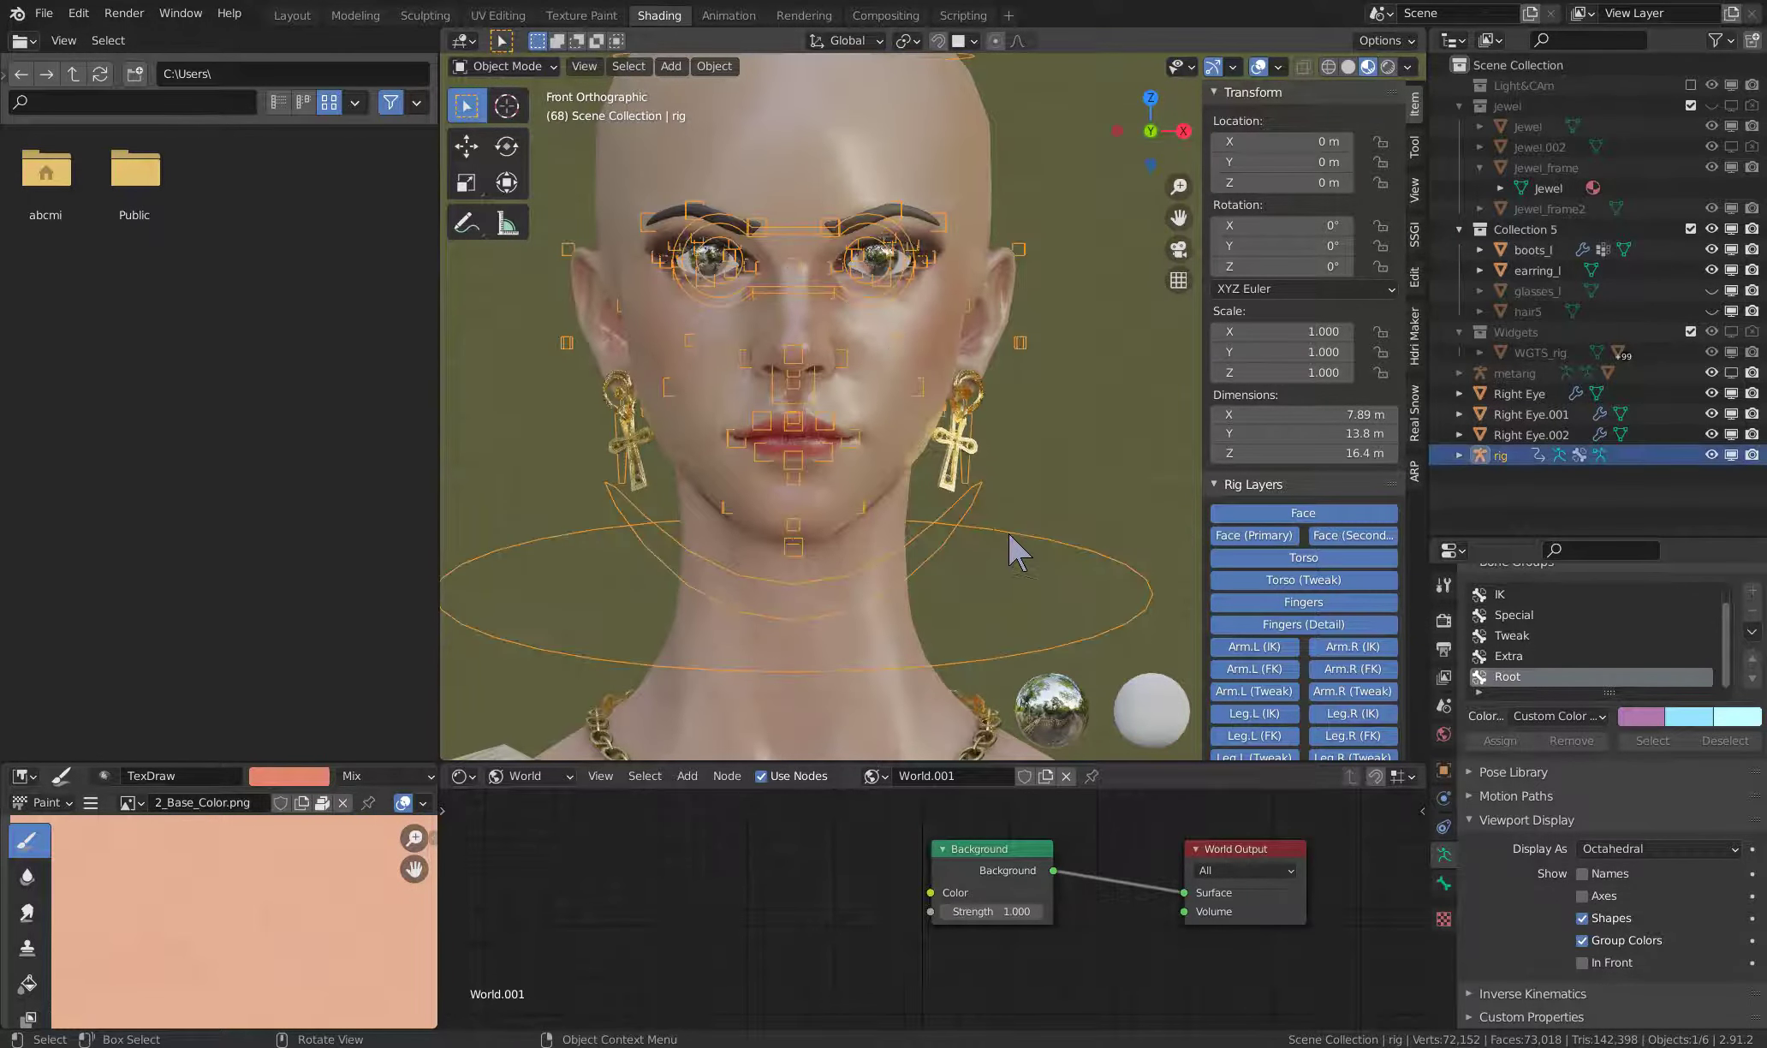
pyautogui.press('Delete')
pyautogui.click(976, 463)
pyautogui.press('KP_Decimal')
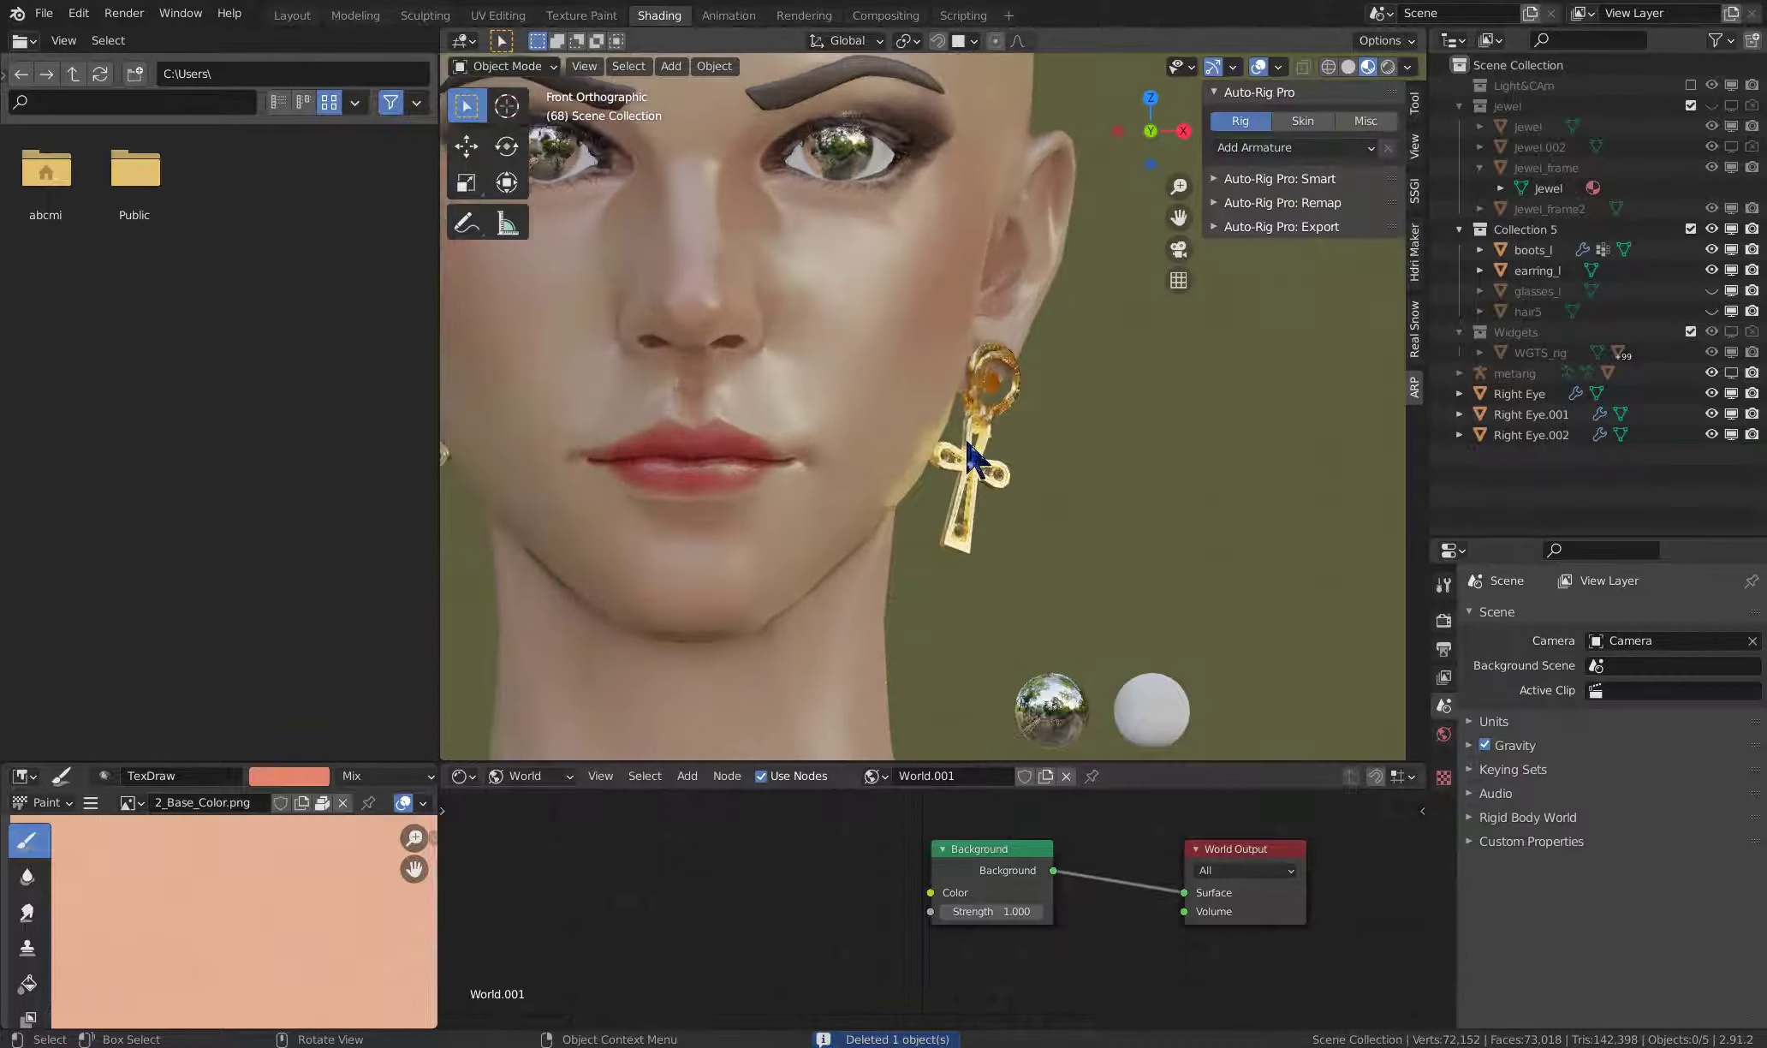
# - Unhide the metarig, move the Ring_L tail in Edit Mode, and extrude a Ring_L.001 bone
pyautogui.click(1711, 373)
pyautogui.click(1072, 428)
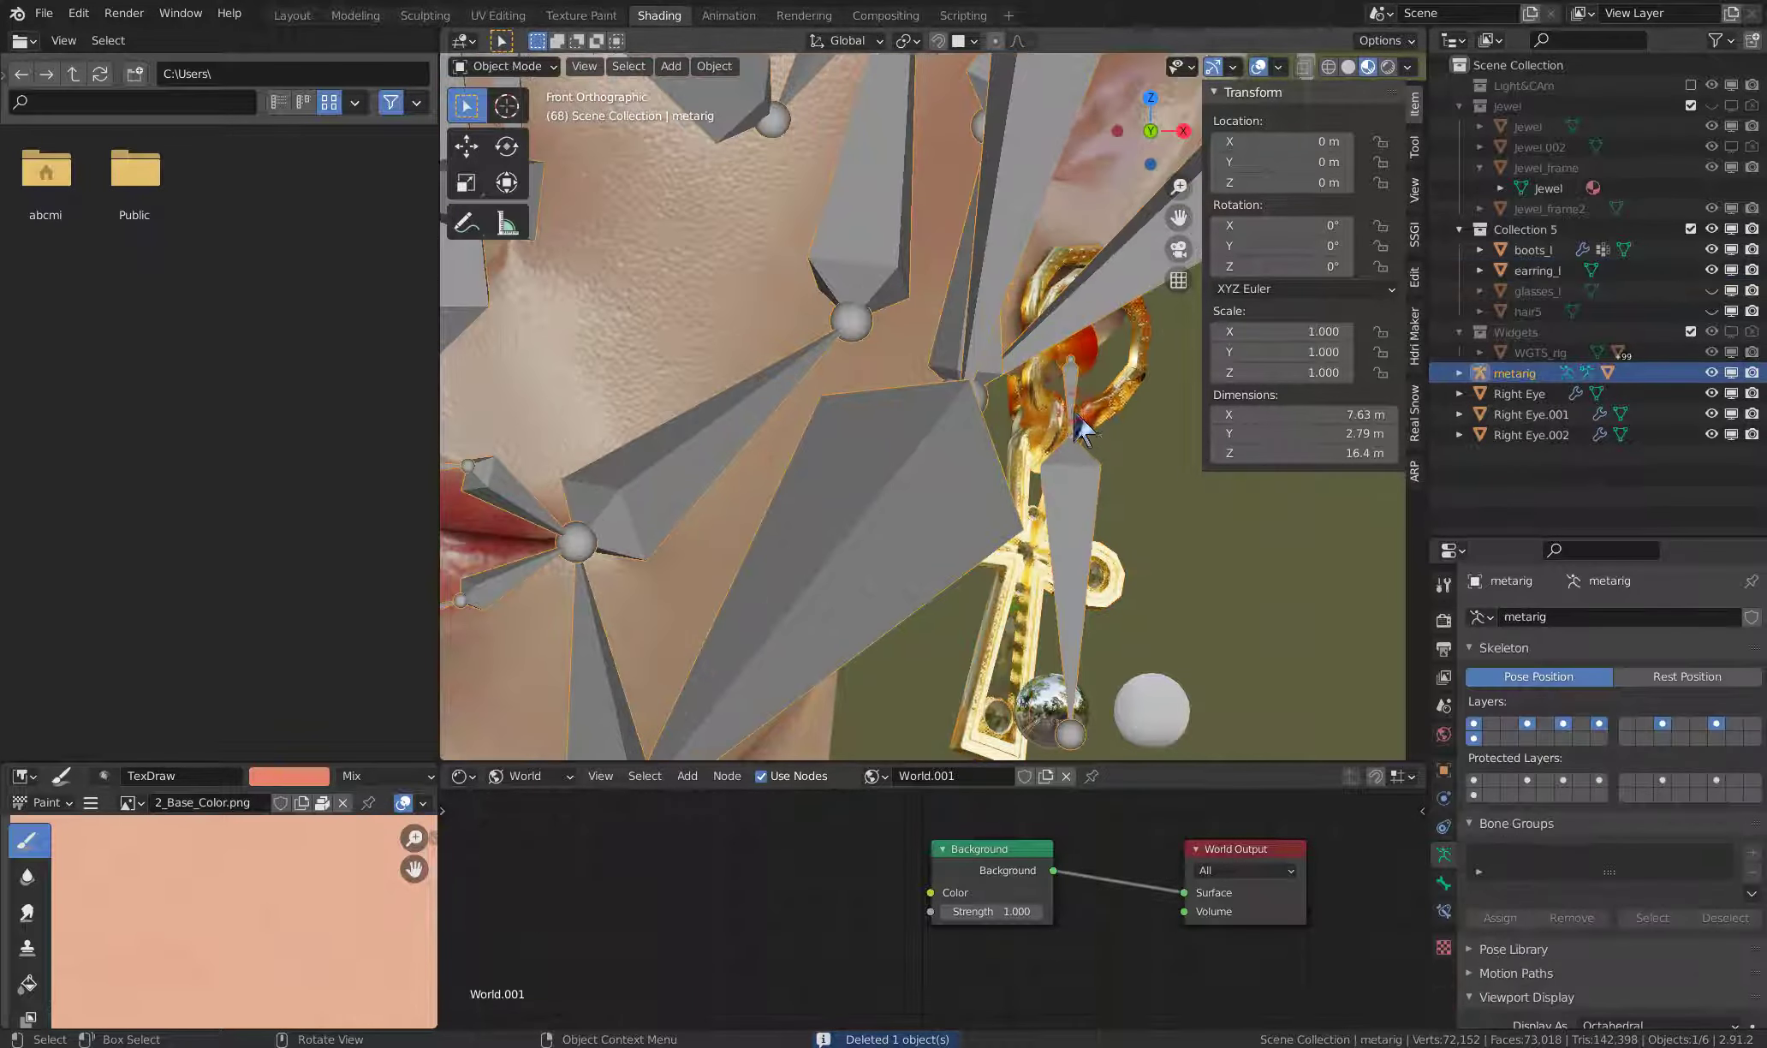
pyautogui.press('Tab')
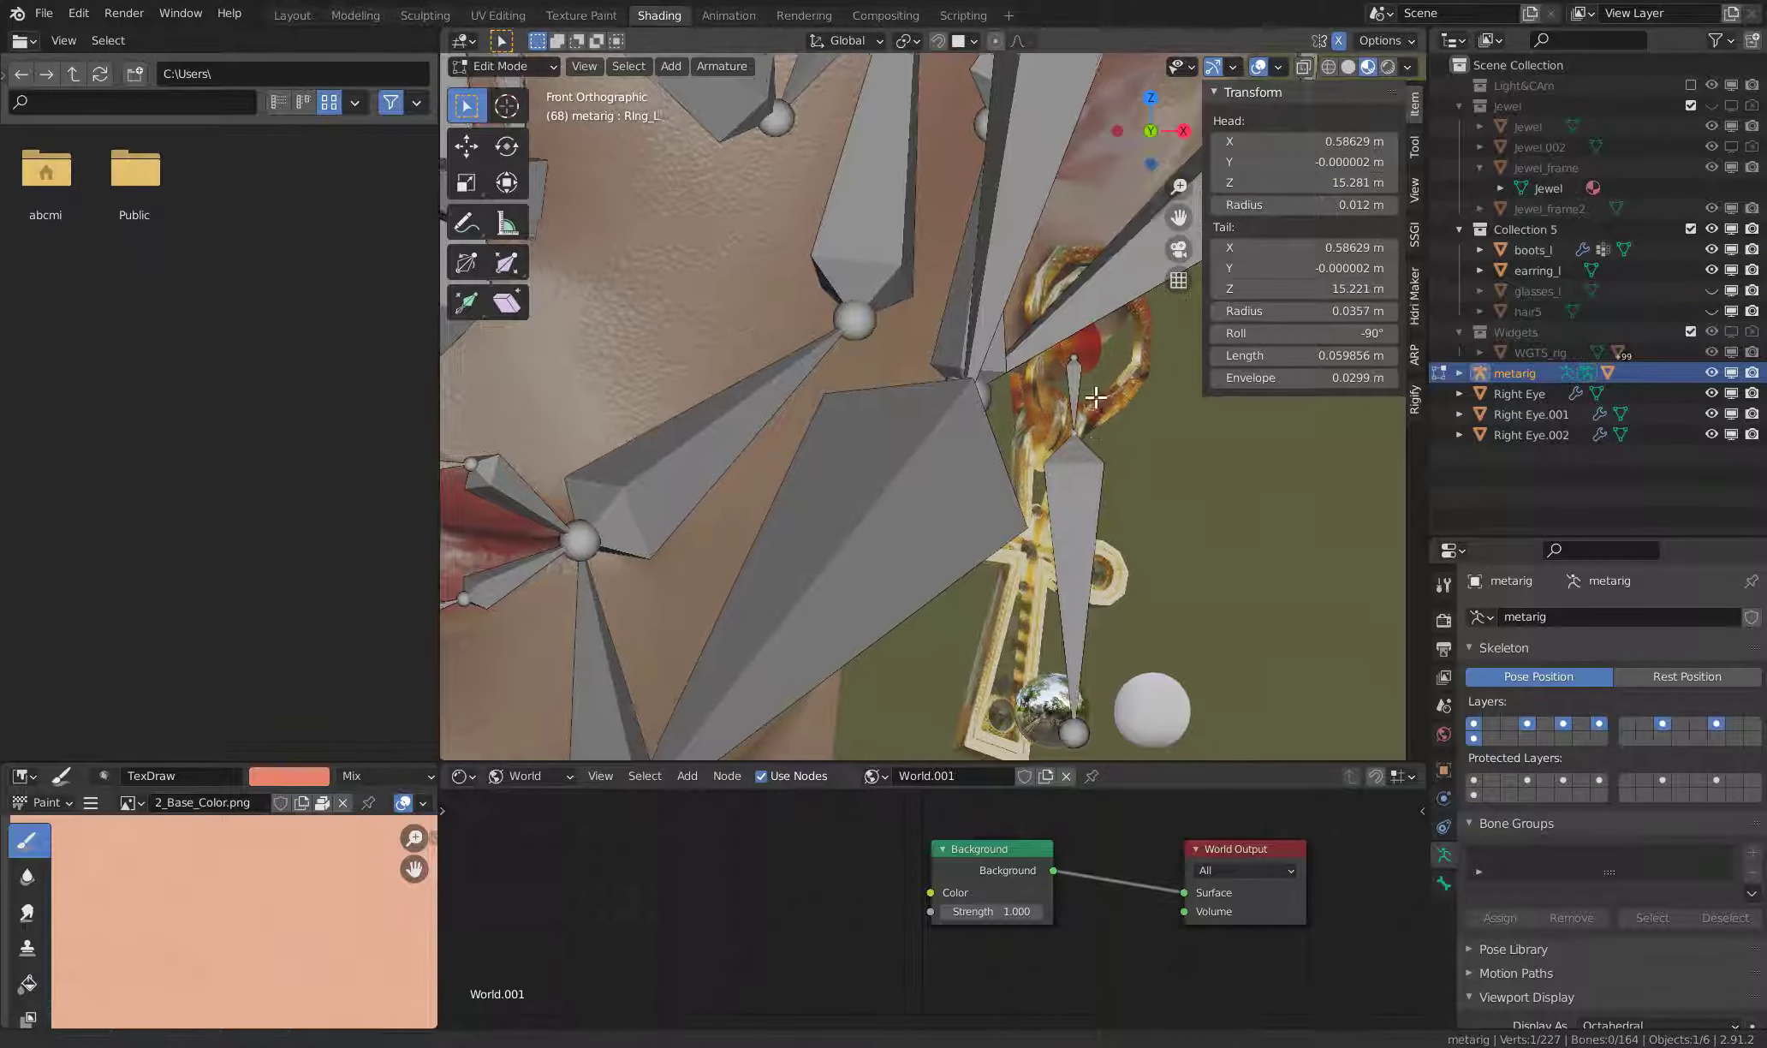
pyautogui.keyDown('shift'); pyautogui.moveTo(1095, 434); pyautogui.dragTo(1073, 394, button='middle'); pyautogui.keyUp('shift')
pyautogui.press('g')
pyautogui.click(1082, 667)
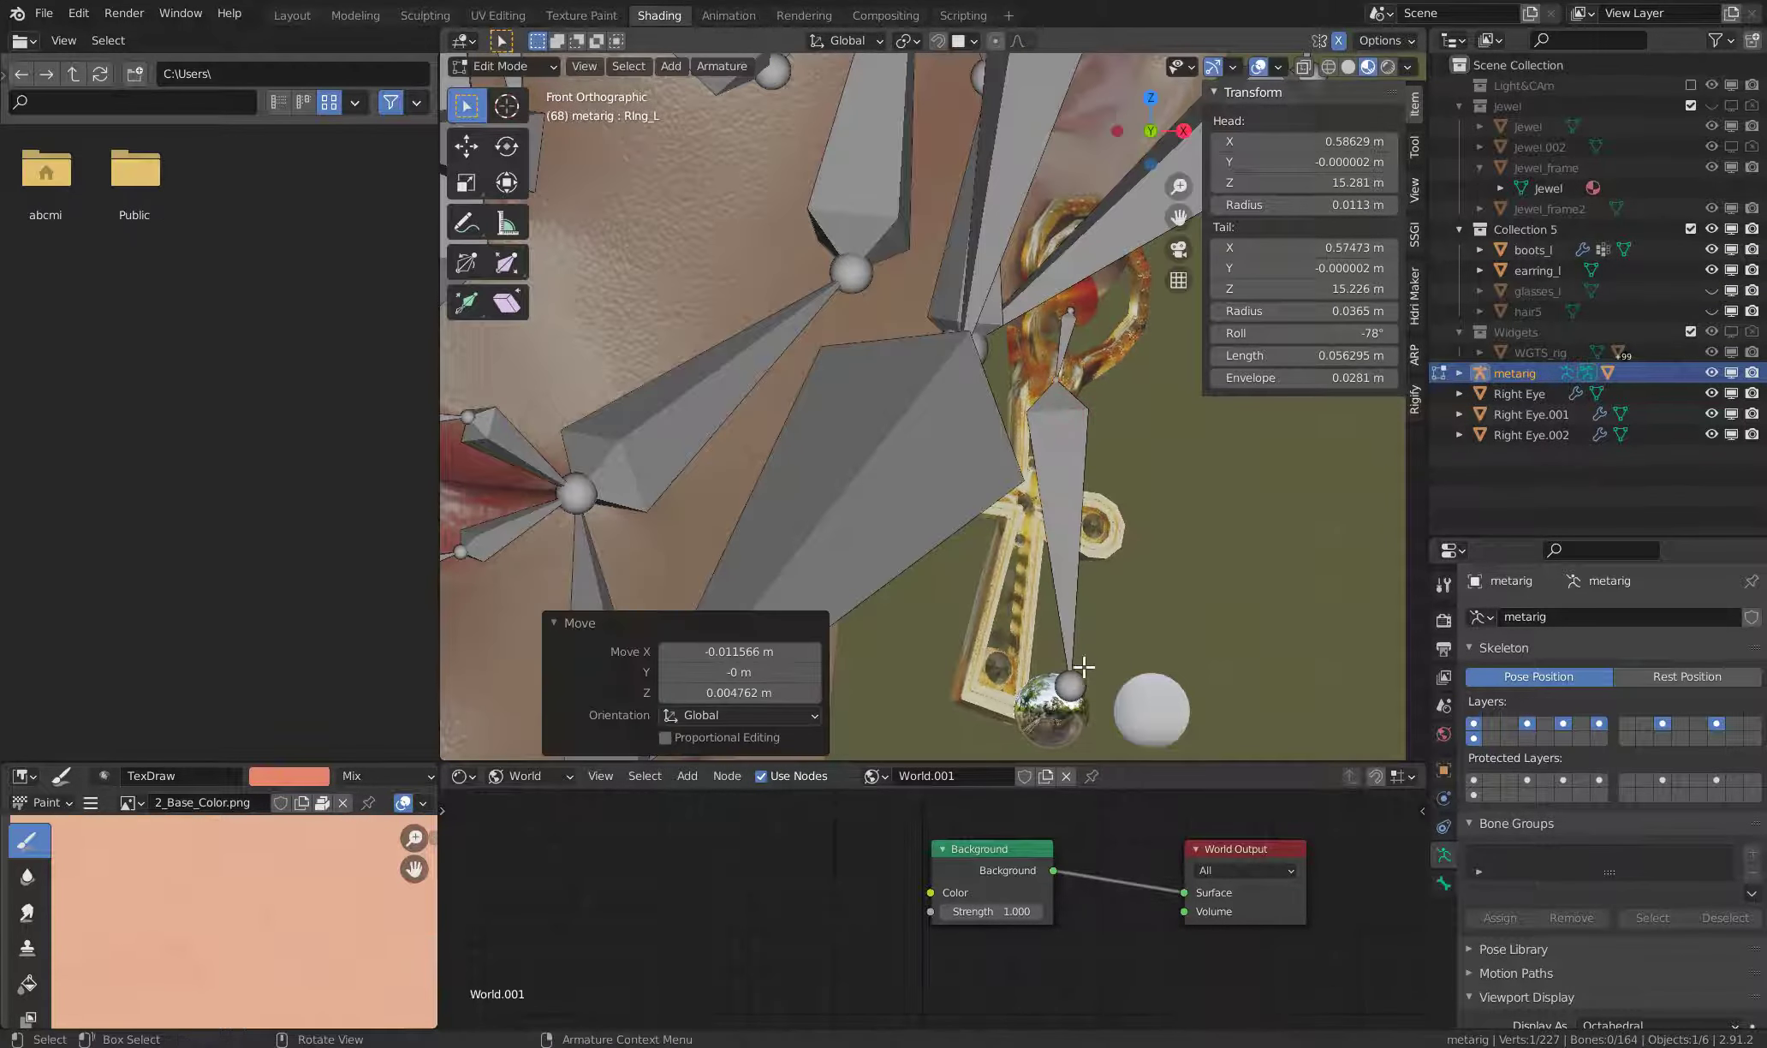
pyautogui.press('e')
pyautogui.click(987, 689)
# - Align Ring_L.001's tail and Ring_L's head along the earring pendant, then return to Object Mode
pyautogui.moveTo(988, 689)
pyautogui.mouseDown(button='middle')
pyautogui.moveTo(871, 524)
pyautogui.moveTo(896, 440)
pyautogui.mouseUp(button='middle')
pyautogui.press('KP_3')
pyautogui.scroll(3, 701, 465)
pyautogui.scroll(1, 915, 359)
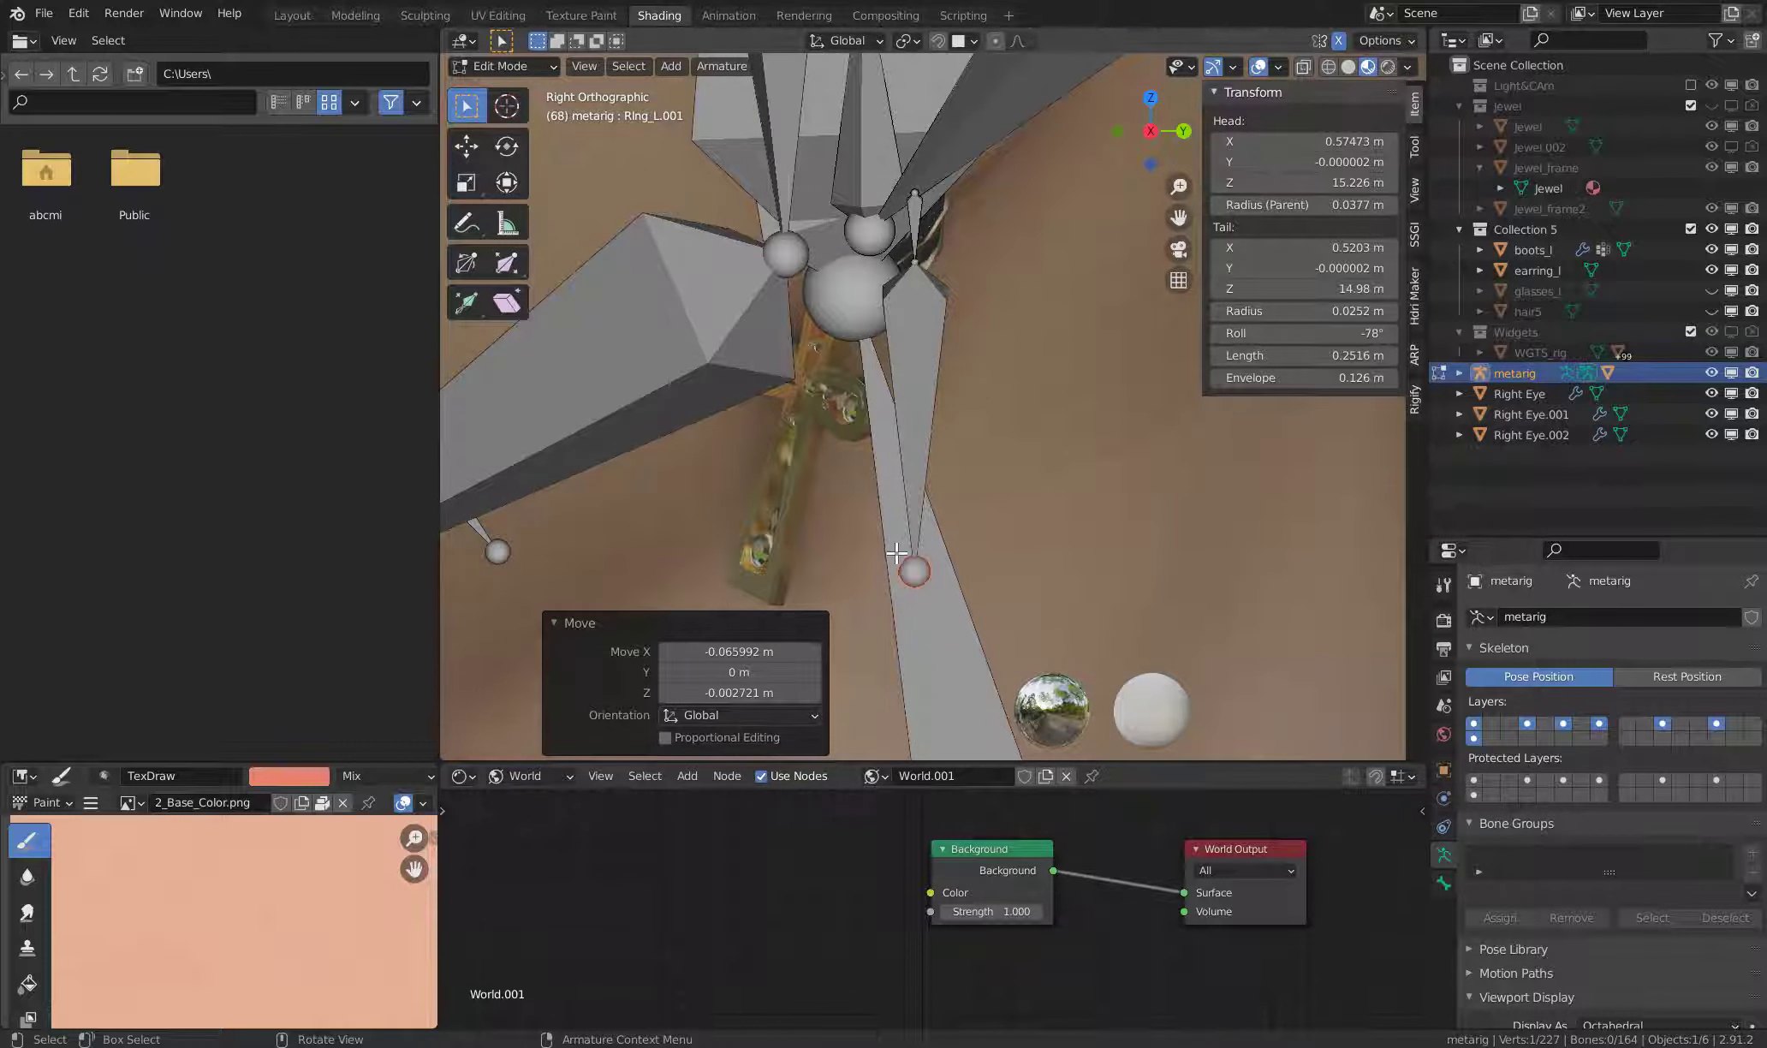
pyautogui.press('g')
pyautogui.click(738, 563)
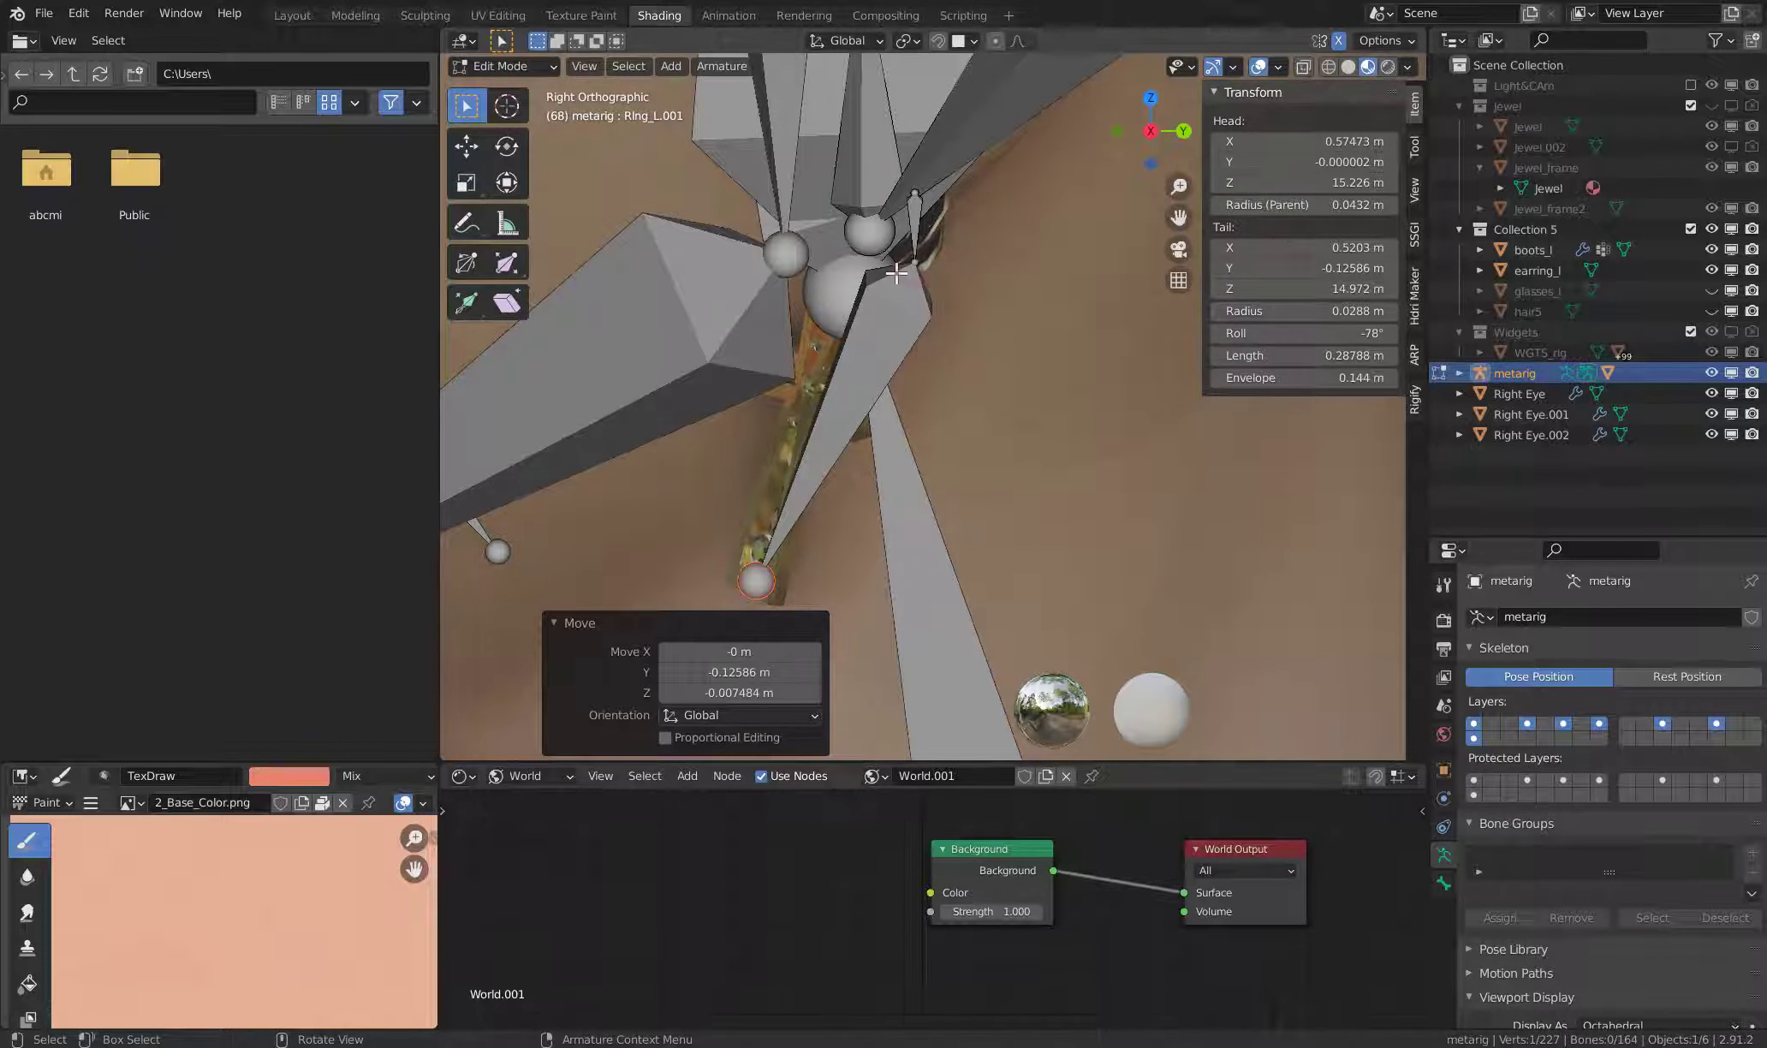
pyautogui.moveTo(896, 272); pyautogui.dragTo(847, 274)
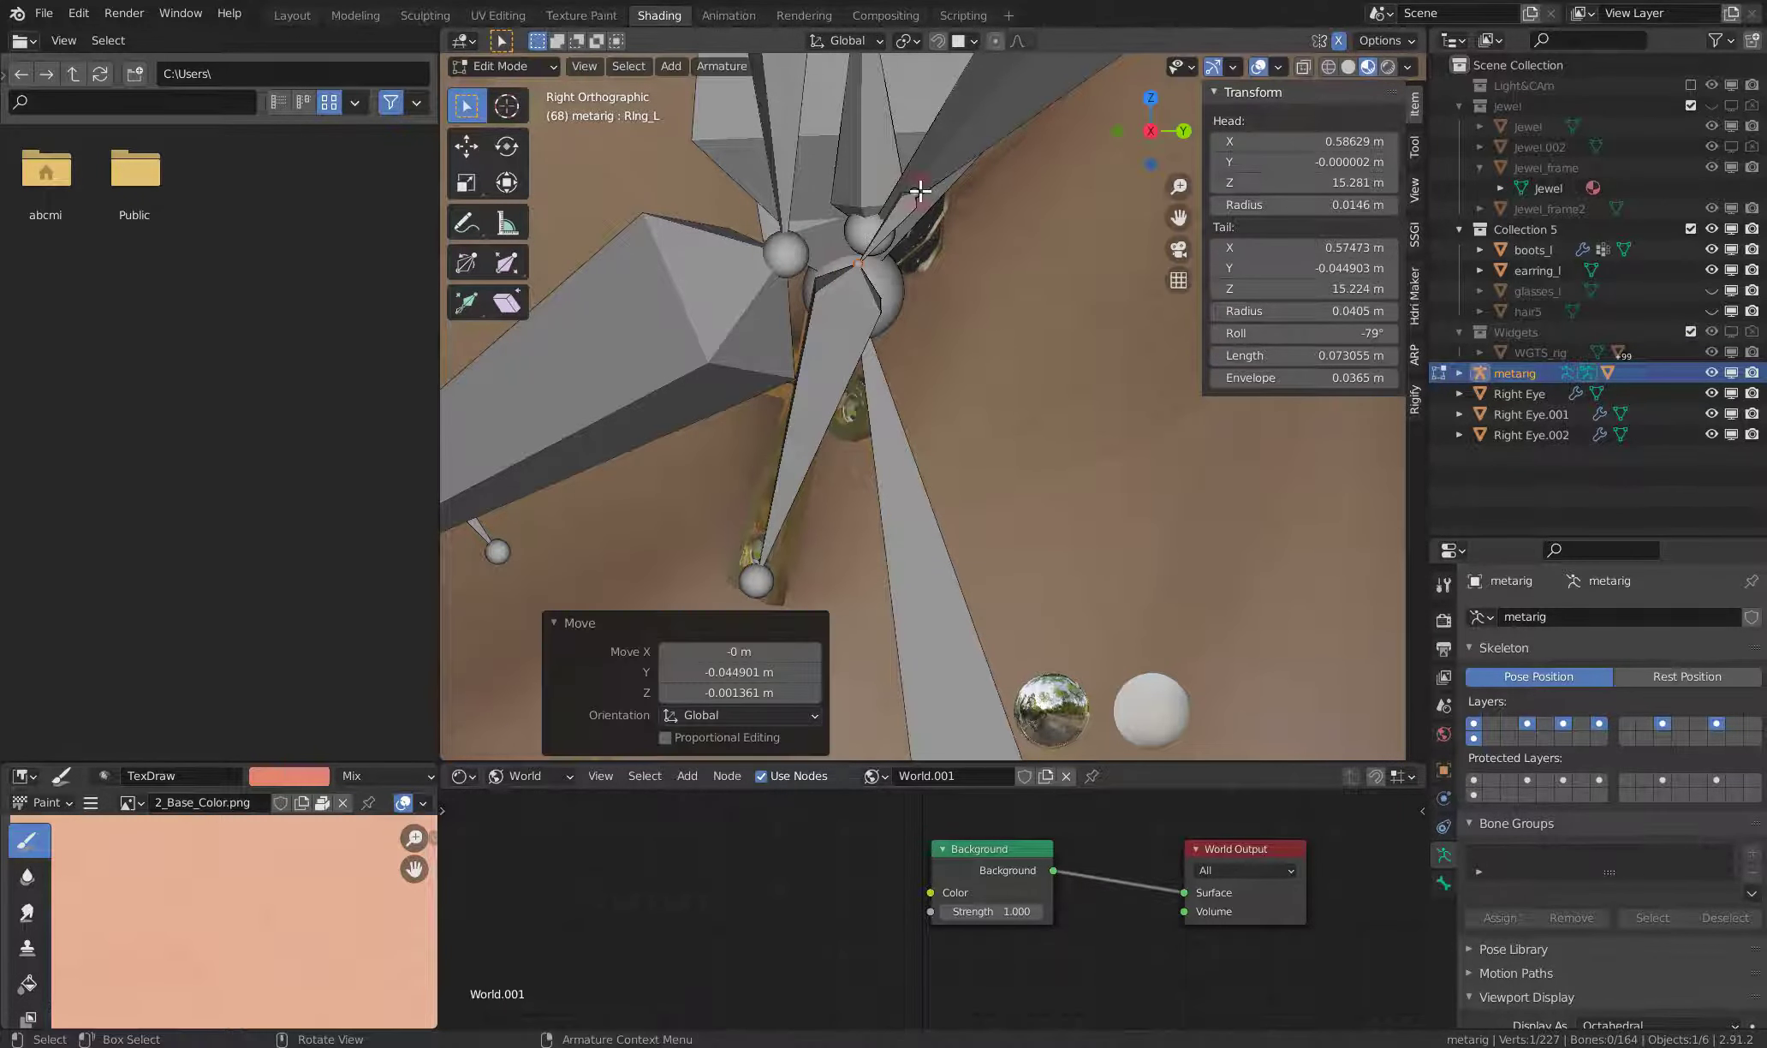
pyautogui.moveTo(920, 191); pyautogui.dragTo(888, 178)
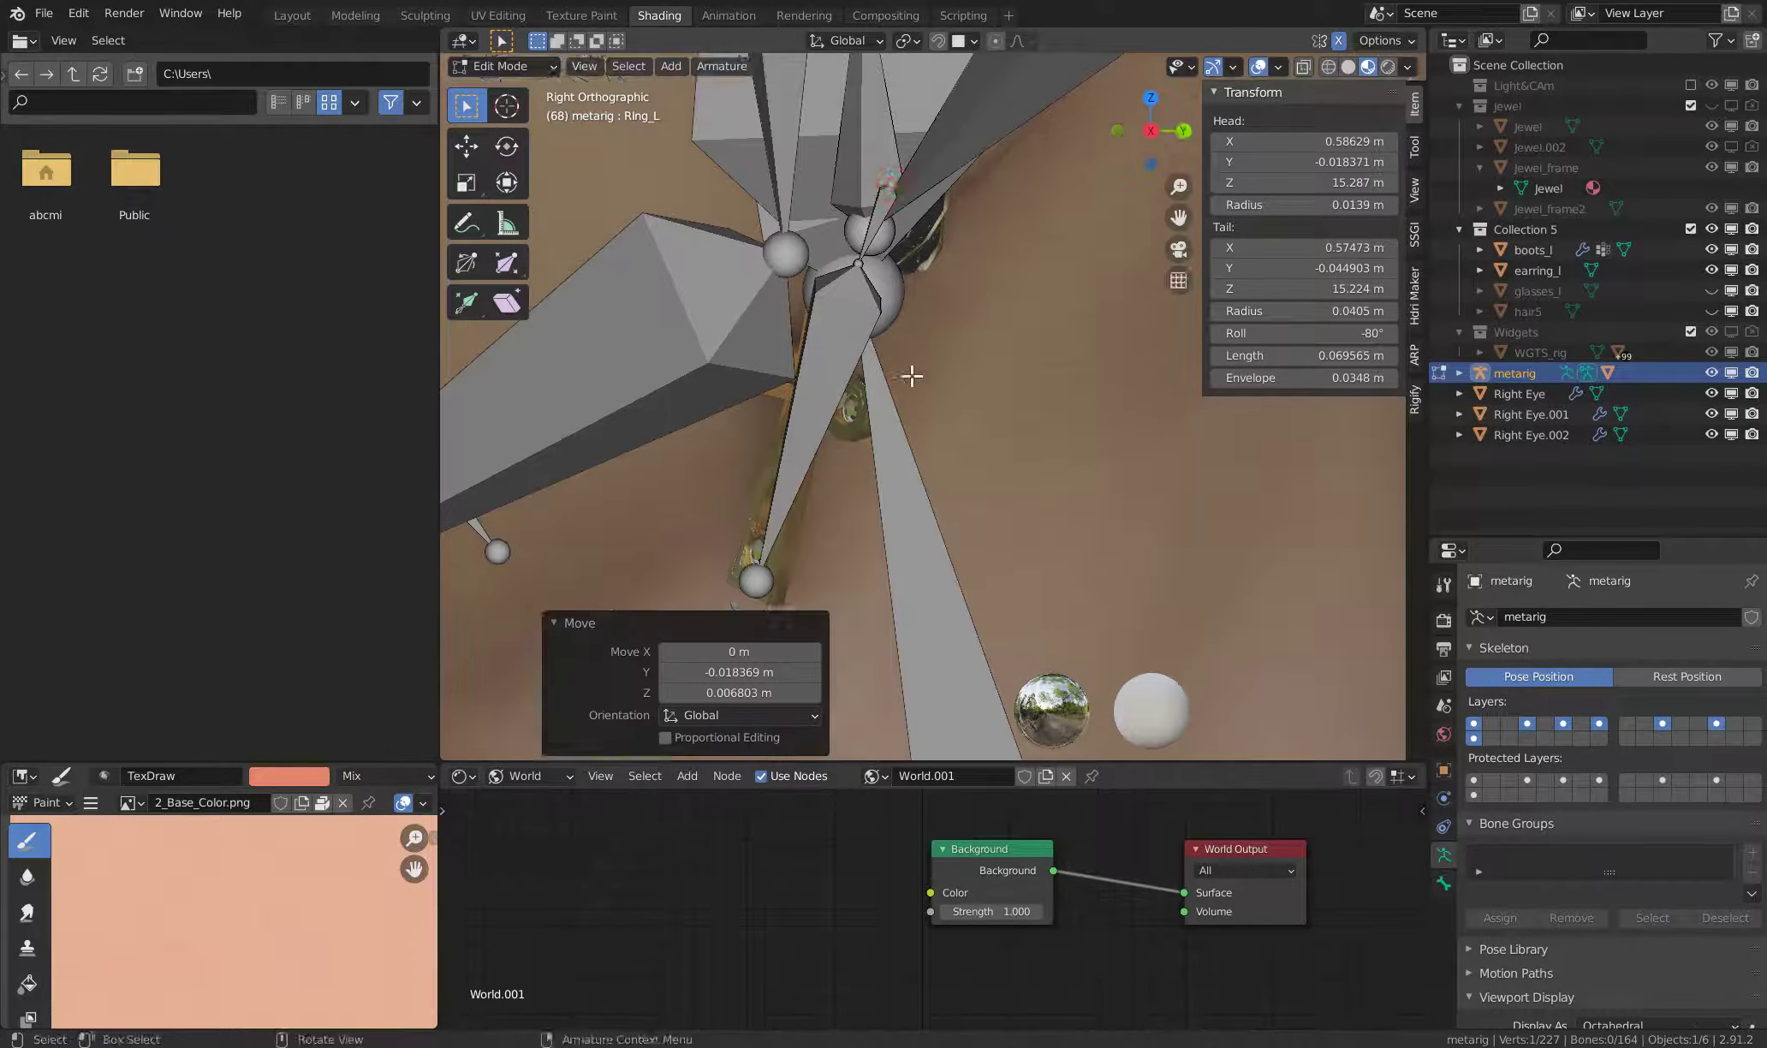
pyautogui.moveTo(912, 376); pyautogui.dragTo(886, 424, button='middle')
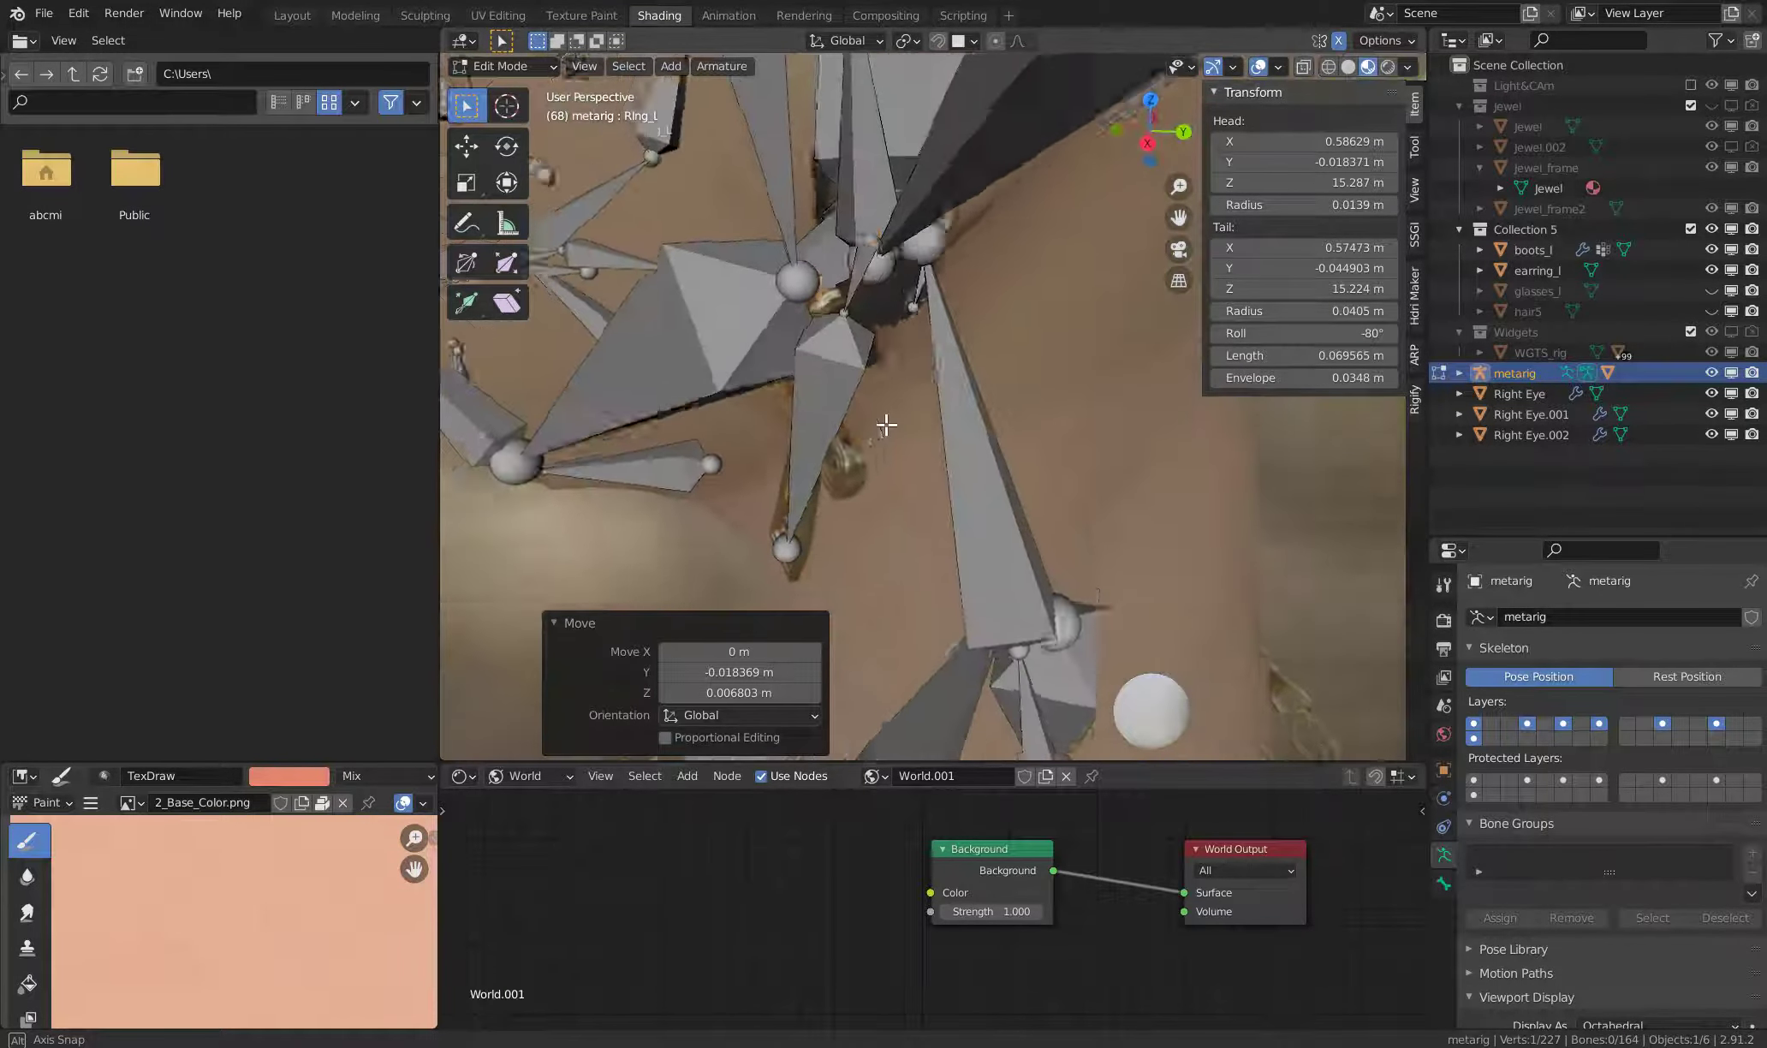
pyautogui.moveTo(886, 424); pyautogui.dragTo(997, 402, button='middle')
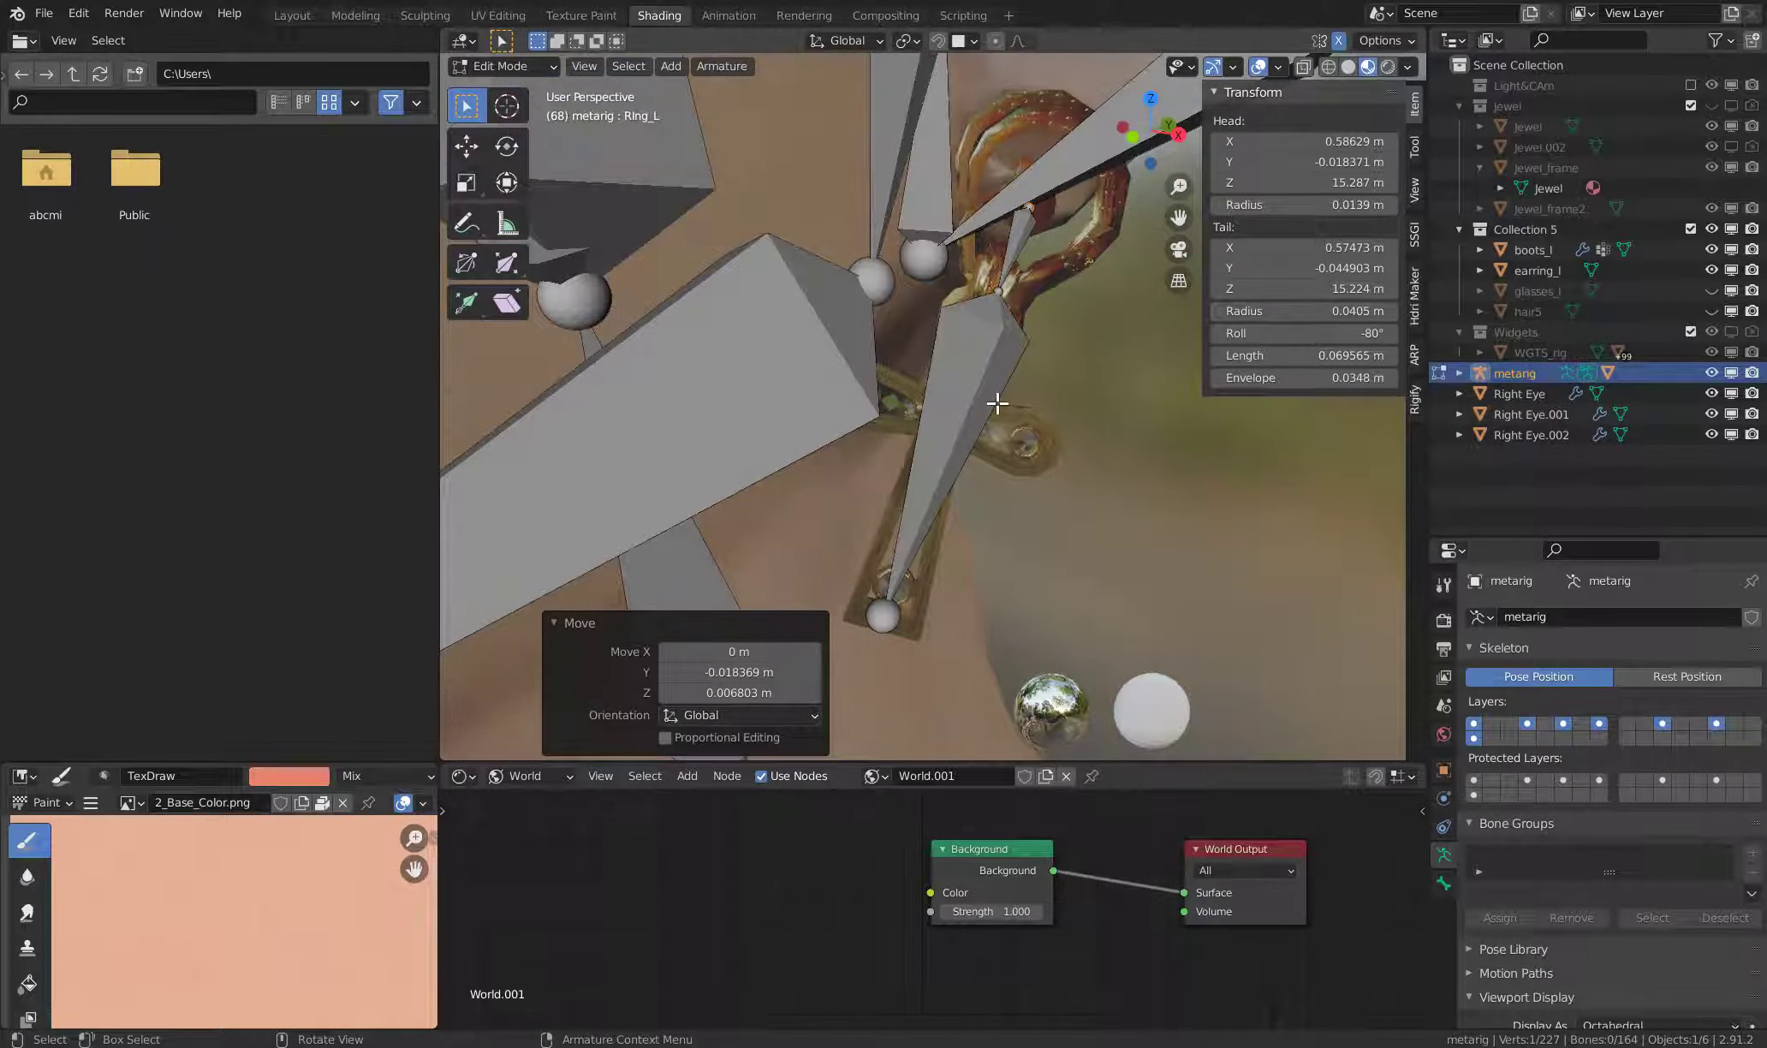
pyautogui.press('KP_1')
pyautogui.scroll(-3, 1036, 463)
pyautogui.press('Tab')
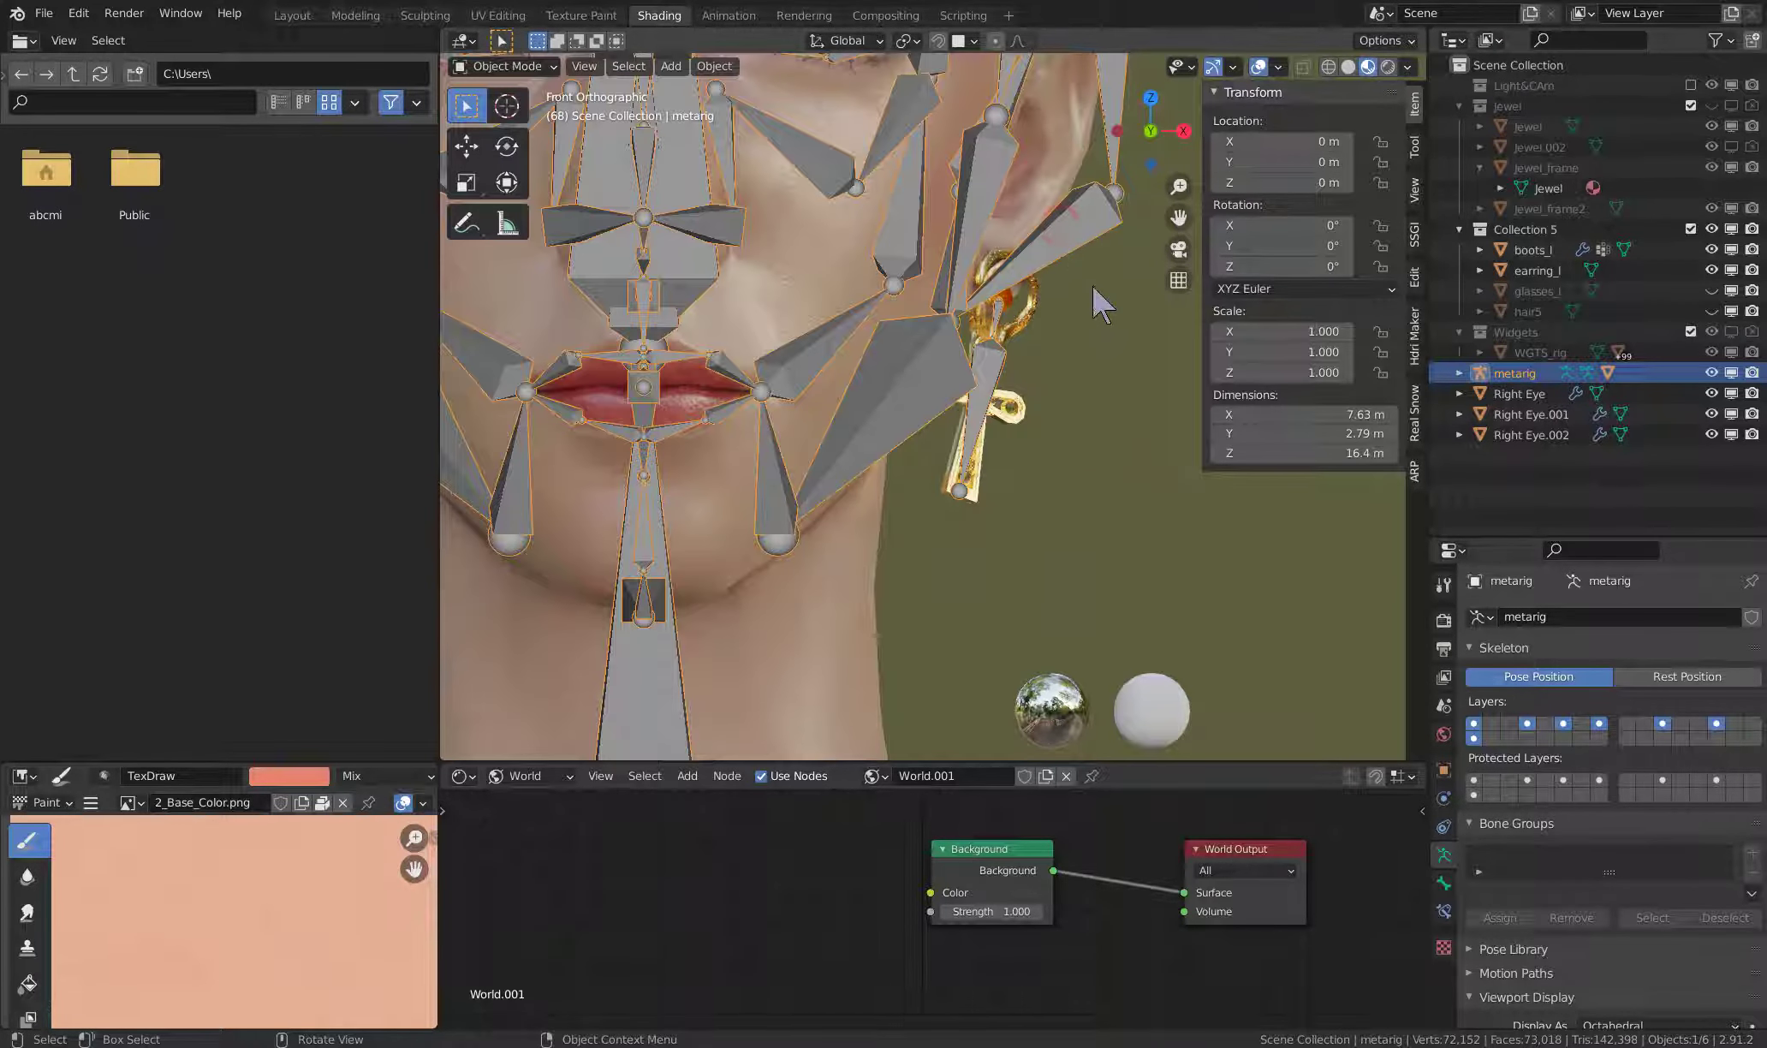
# - Run Generate Rig from the Rigify panel in the Armature properties
pyautogui.scroll(-1, 1096, 343)
pyautogui.scroll(-1, 1088, 422)
pyautogui.scroll(-3, 1493, 625)
pyautogui.scroll(-3, 1465, 810)
pyautogui.scroll(-2, 1540, 848)
pyautogui.click(1599, 962)
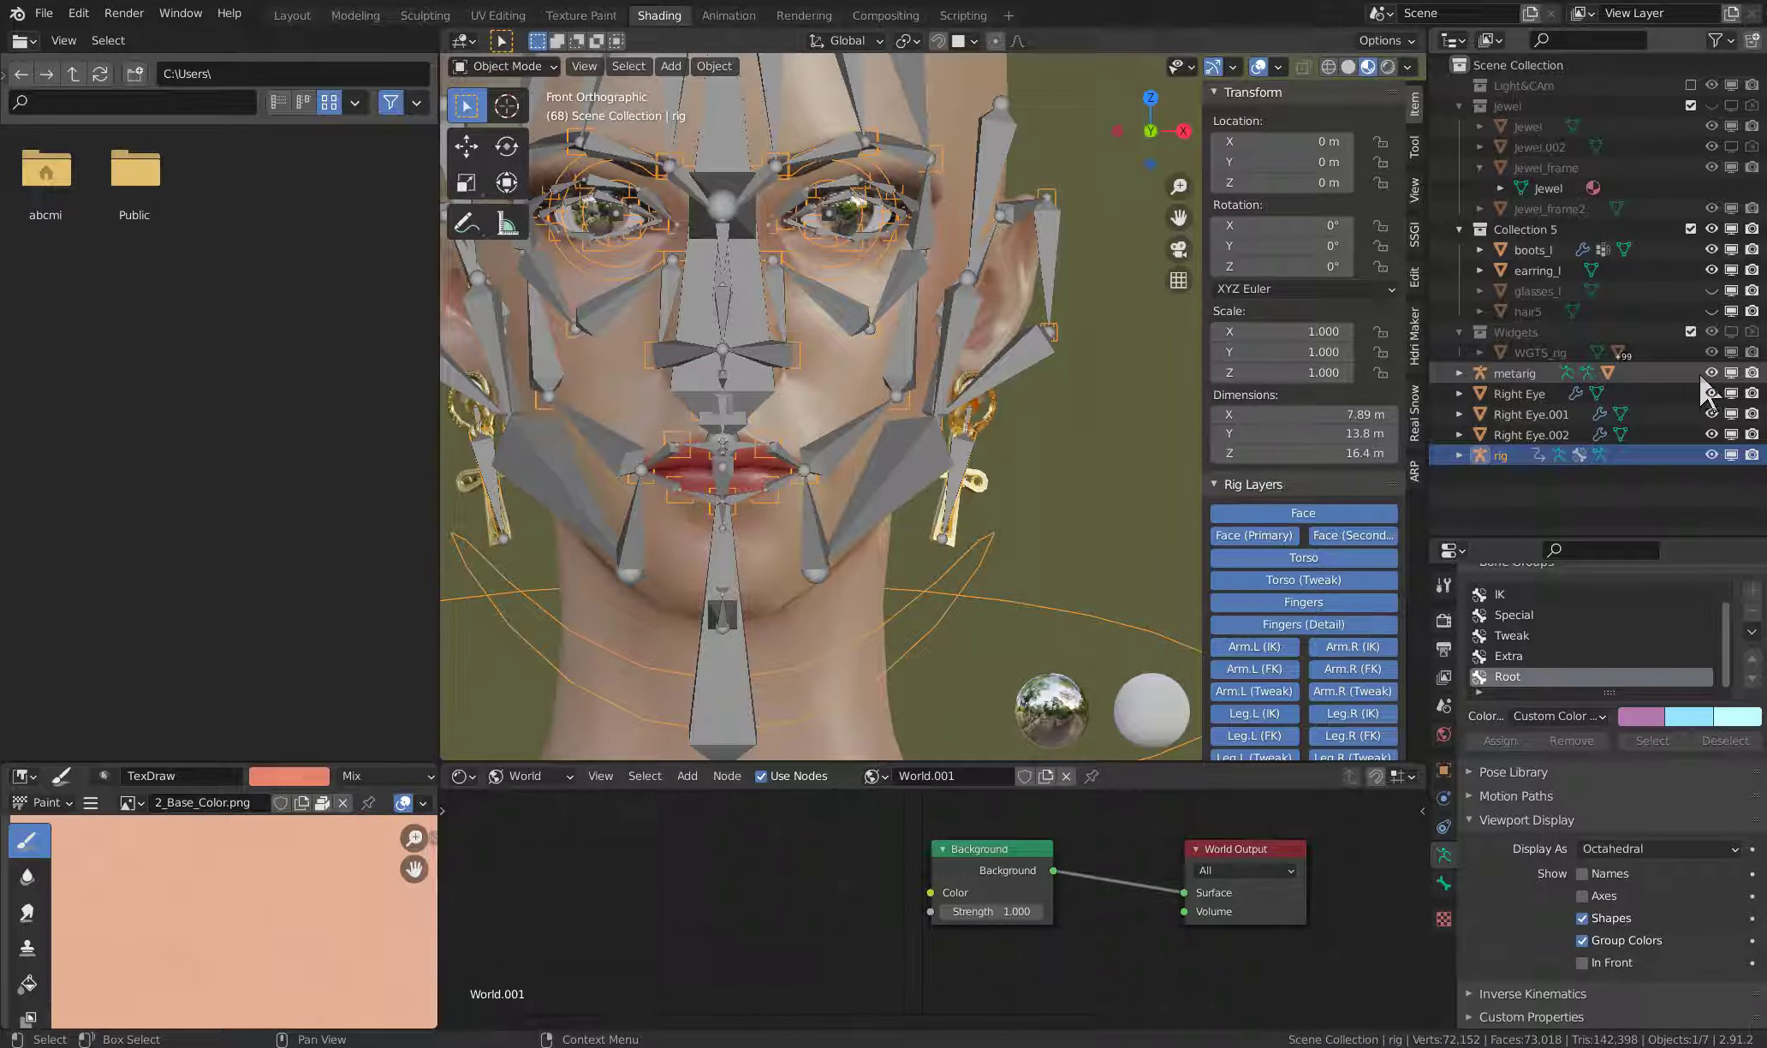
# - Hide the metarig via its Outliner eye icon and view the ear from the side
pyautogui.click(1730, 373)
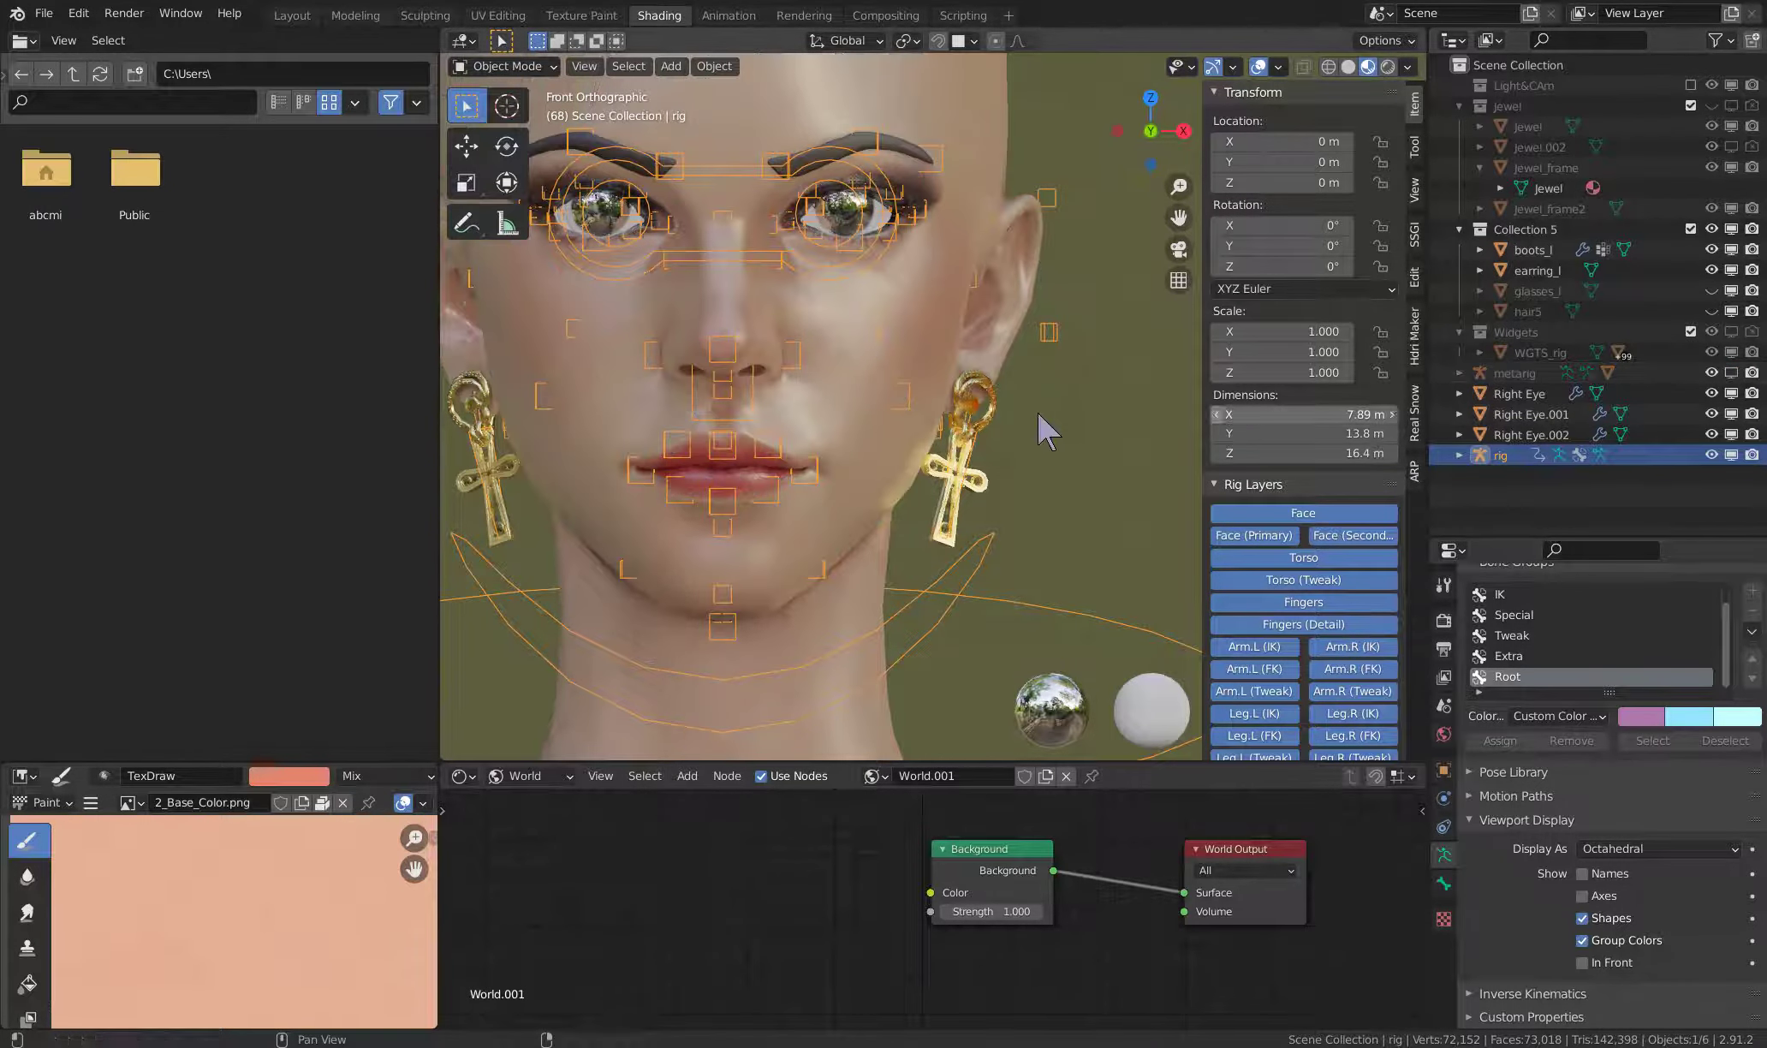
pyautogui.moveTo(1052, 434); pyautogui.dragTo(969, 428, button='middle')
pyautogui.scroll(-5, 967, 428)
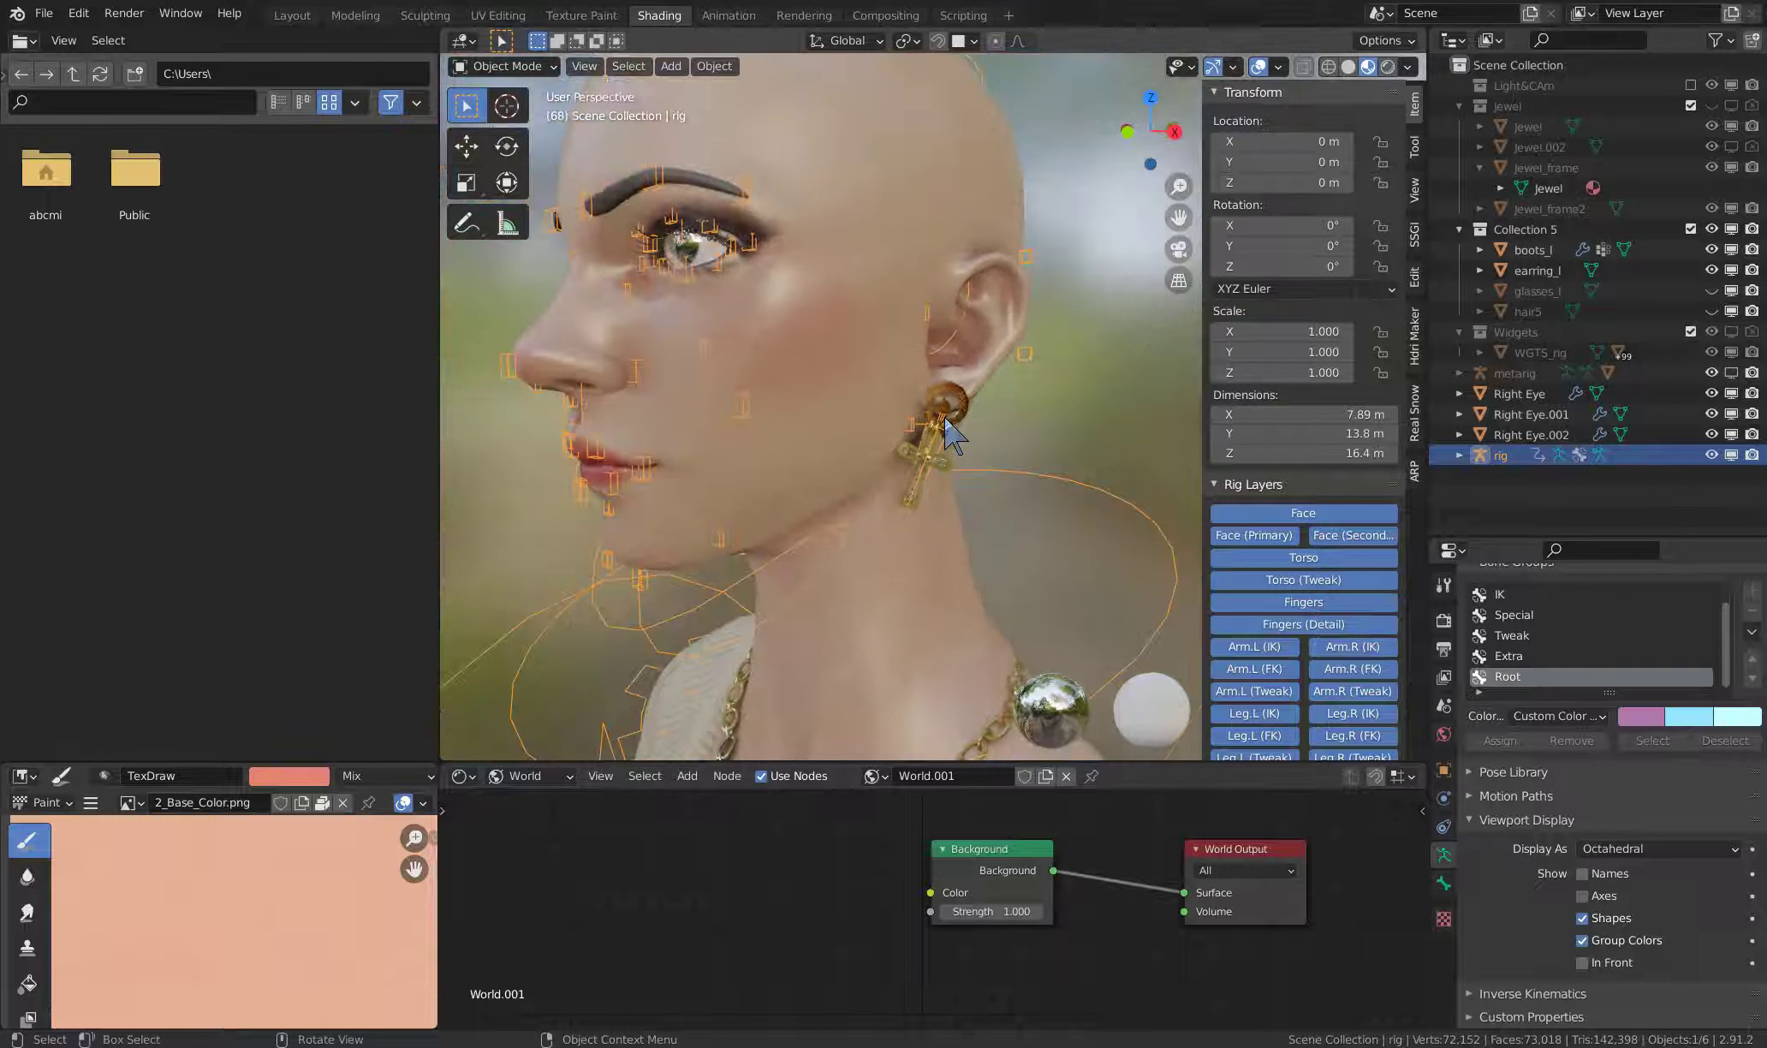
pyautogui.click(959, 471)
pyautogui.scroll(5, 958, 472)
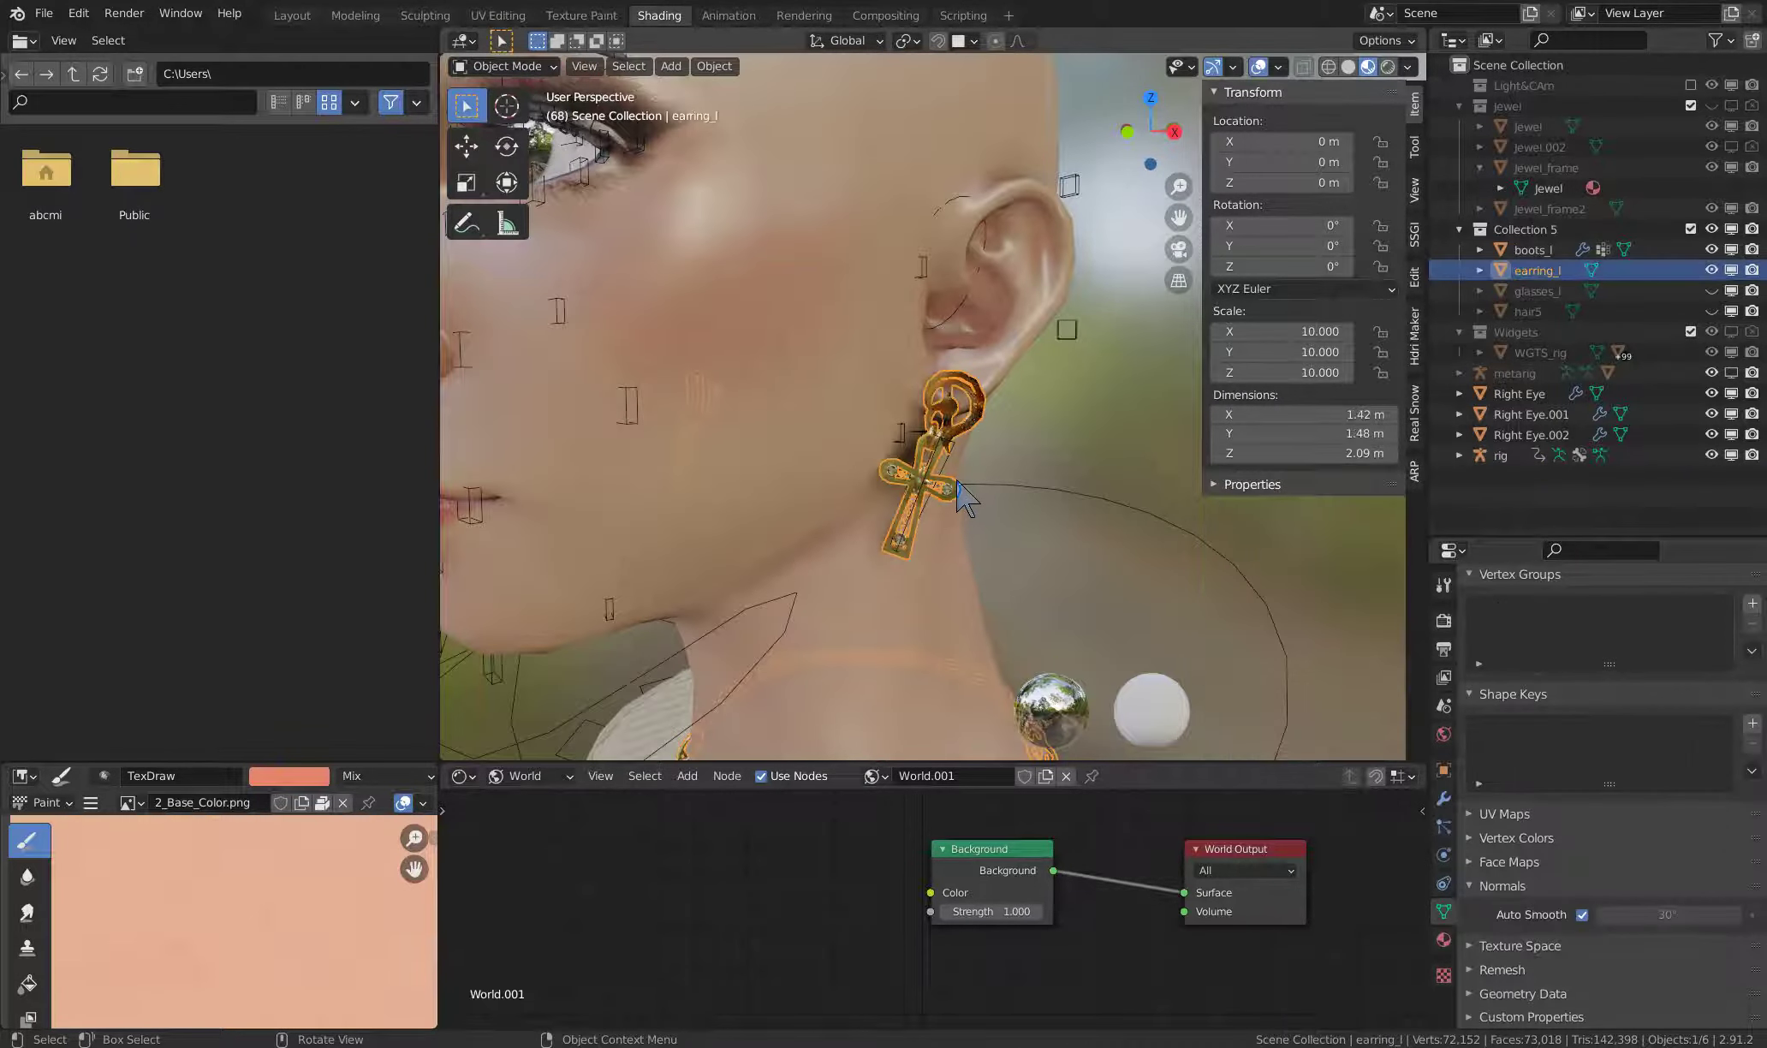
# - Isolate the earring_l mesh in Local View and switch it into Edit Mode
pyautogui.scroll(-4, 958, 495)
pyautogui.moveTo(959, 495); pyautogui.dragTo(1006, 442, button='middle')
pyautogui.scroll(3, 1012, 565)
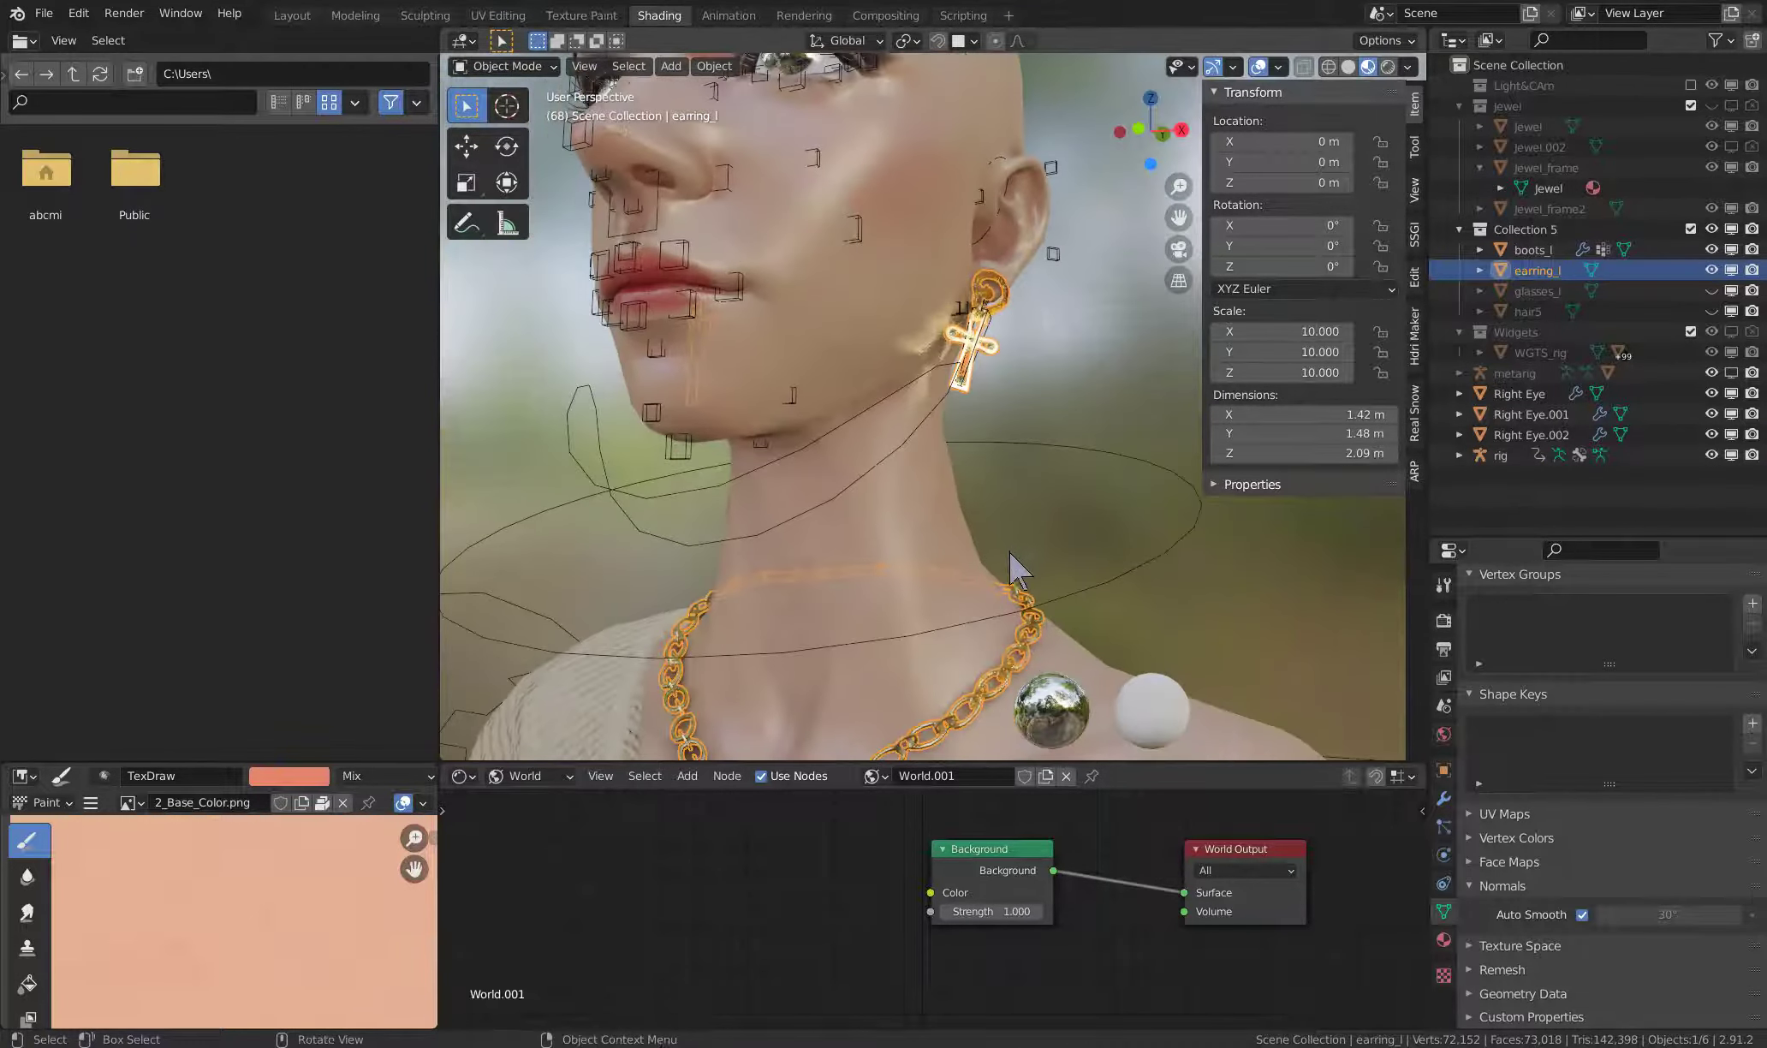
pyautogui.moveTo(910, 605)
pyautogui.mouseDown(button='middle')
pyautogui.moveTo(979, 532)
pyautogui.moveTo(1045, 568)
pyautogui.moveTo(976, 440)
pyautogui.moveTo(899, 466)
pyautogui.moveTo(938, 516)
pyautogui.moveTo(982, 417)
pyautogui.mouseUp(button='middle')
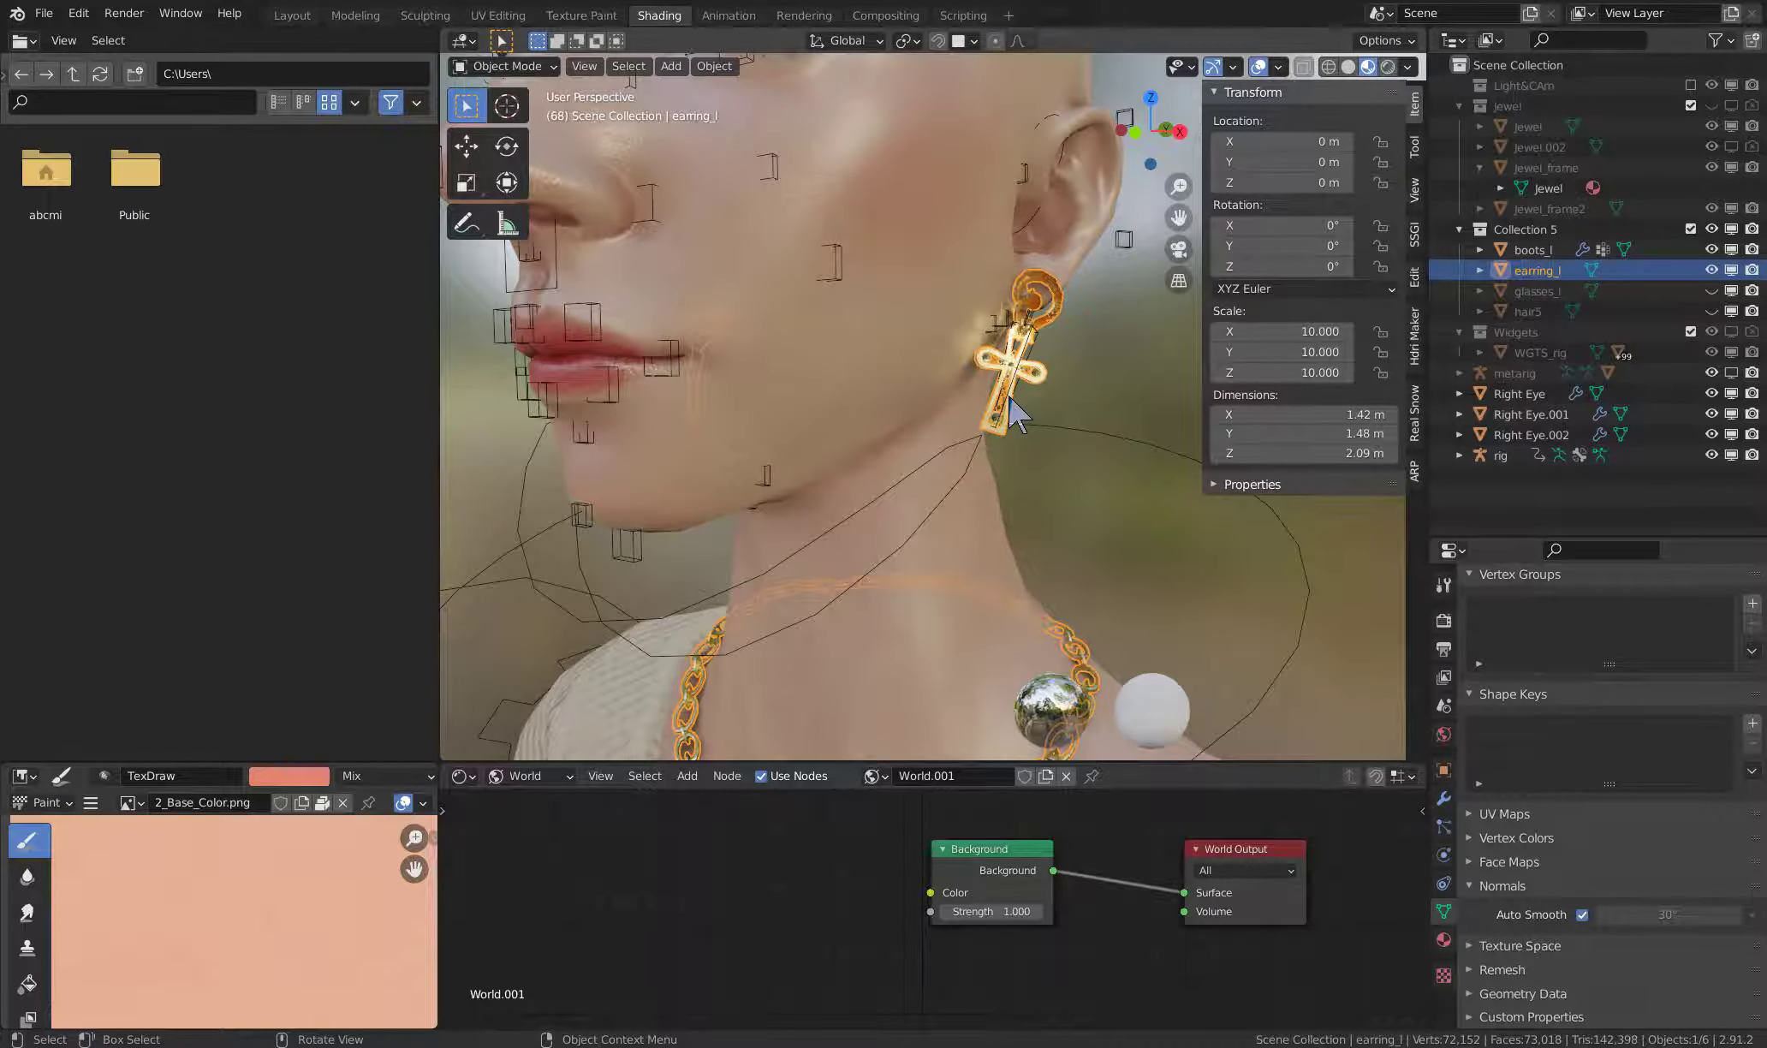
pyautogui.press('KP_Divide')
pyautogui.moveTo(1017, 406)
pyautogui.mouseDown(button='middle')
pyautogui.moveTo(930, 513)
pyautogui.moveTo(958, 425)
pyautogui.mouseUp(button='middle')
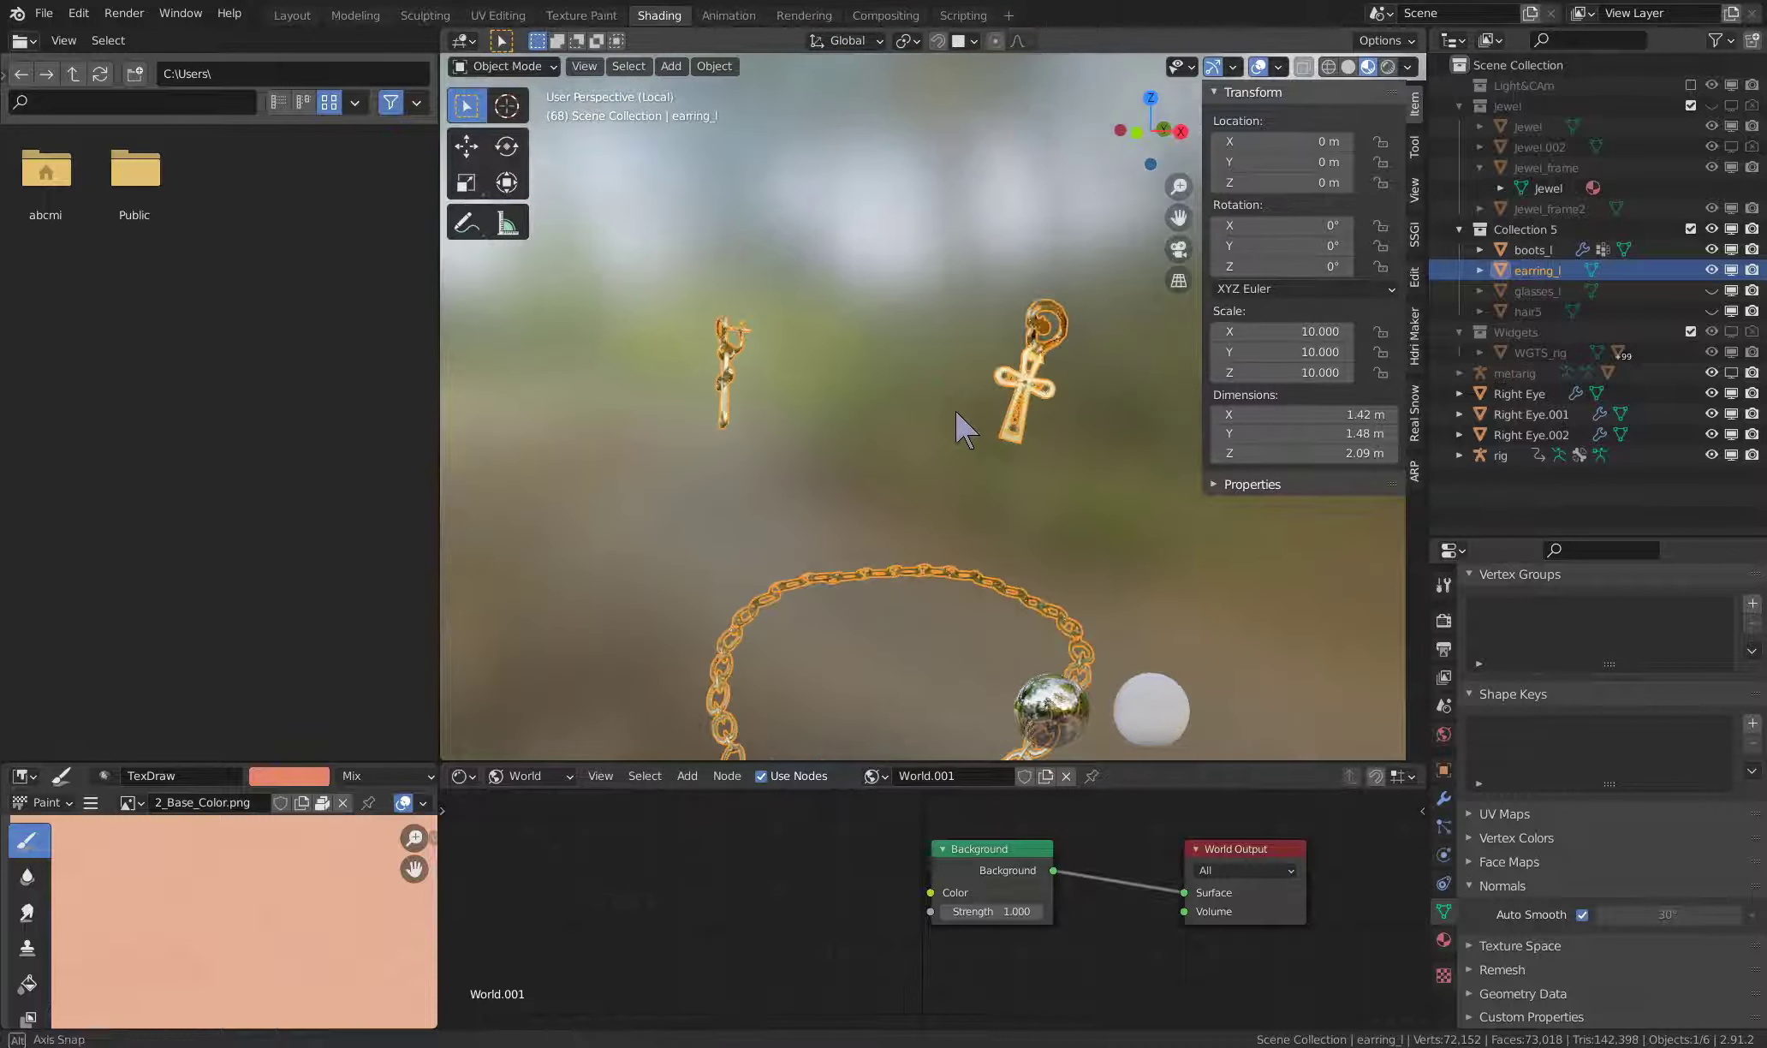
pyautogui.press('Tab')
# - Select connected parts of the ankh earring with L
pyautogui.scroll(2, 1033, 406)
pyautogui.scroll(1, 1064, 395)
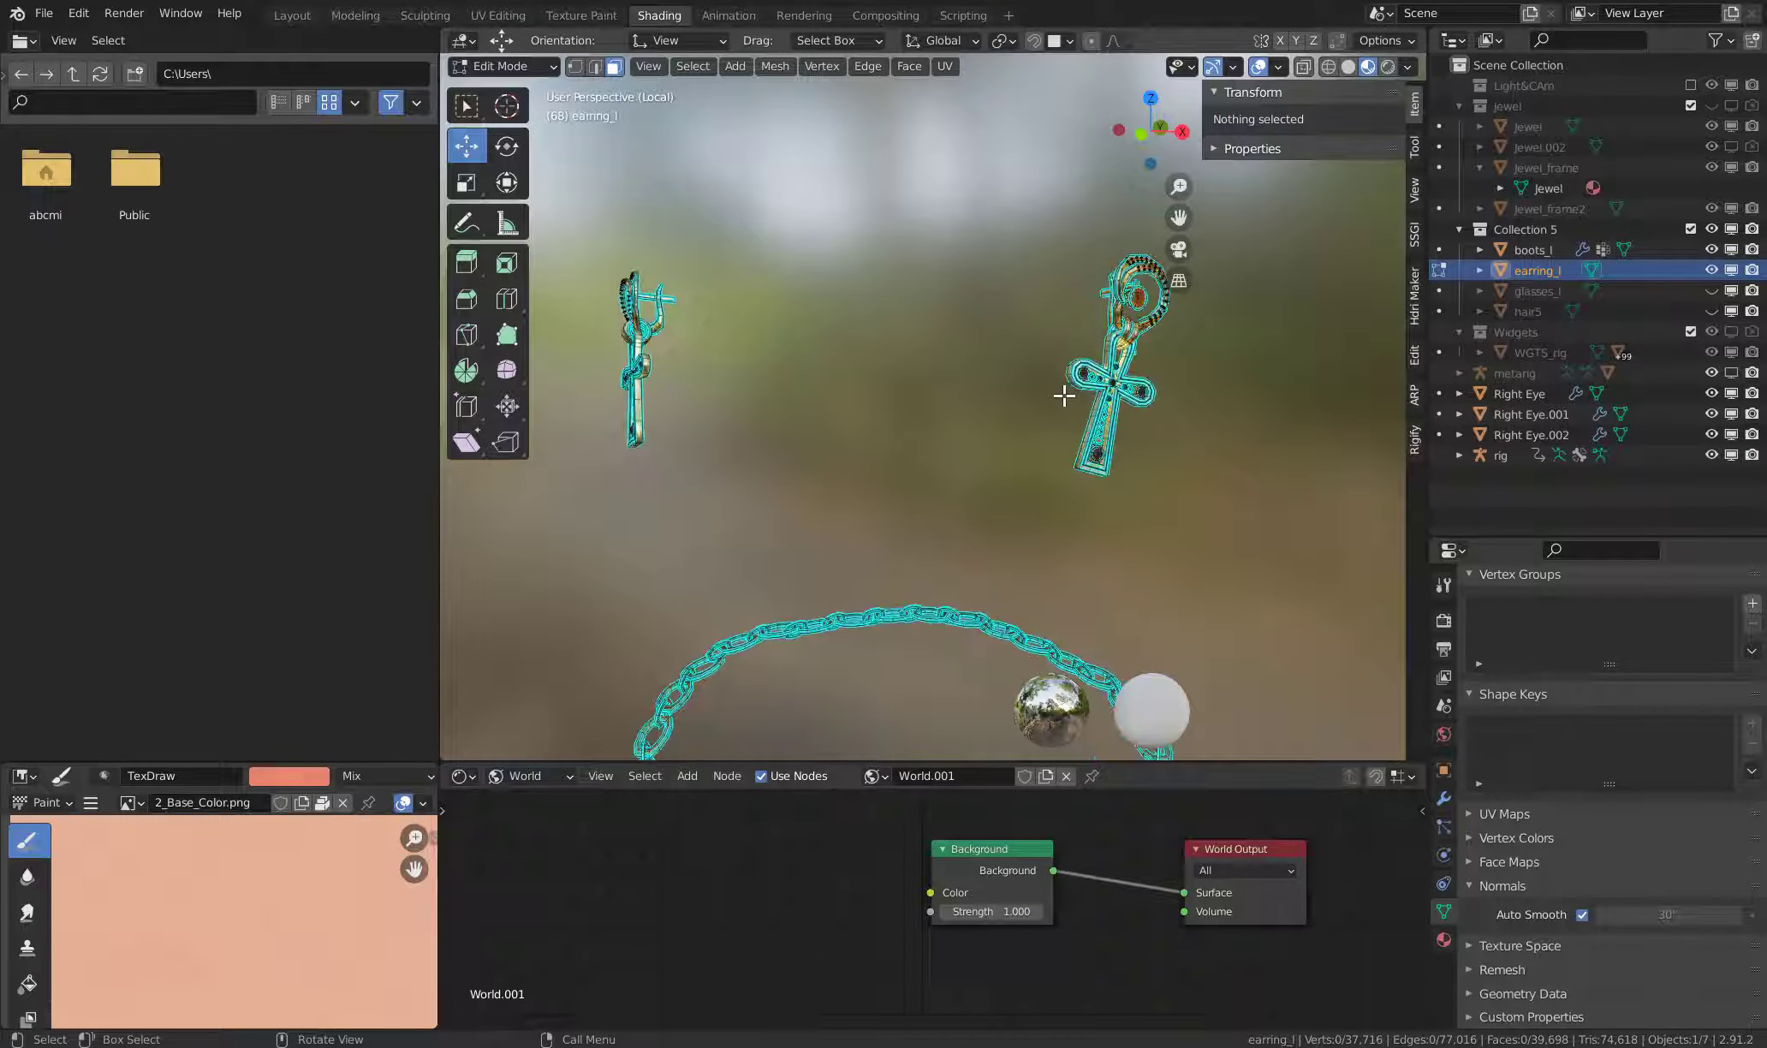
pyautogui.press('l')
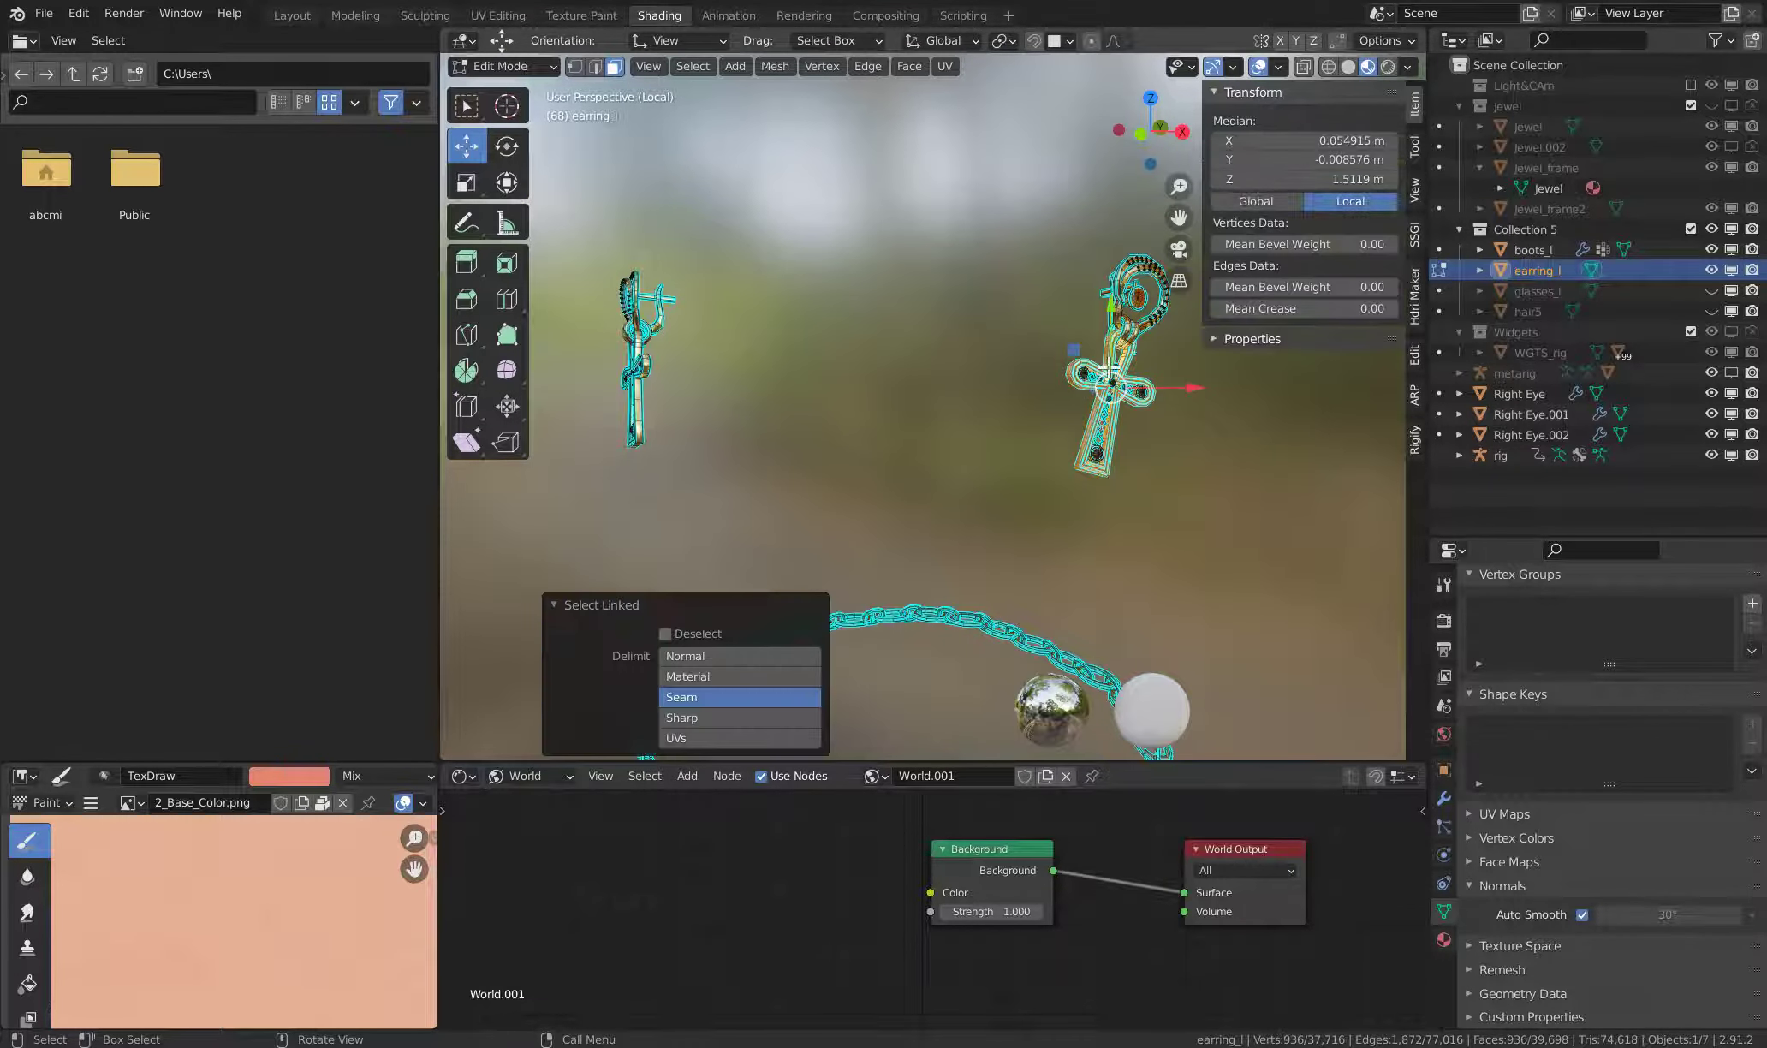
pyautogui.press('l')
pyautogui.press('l')
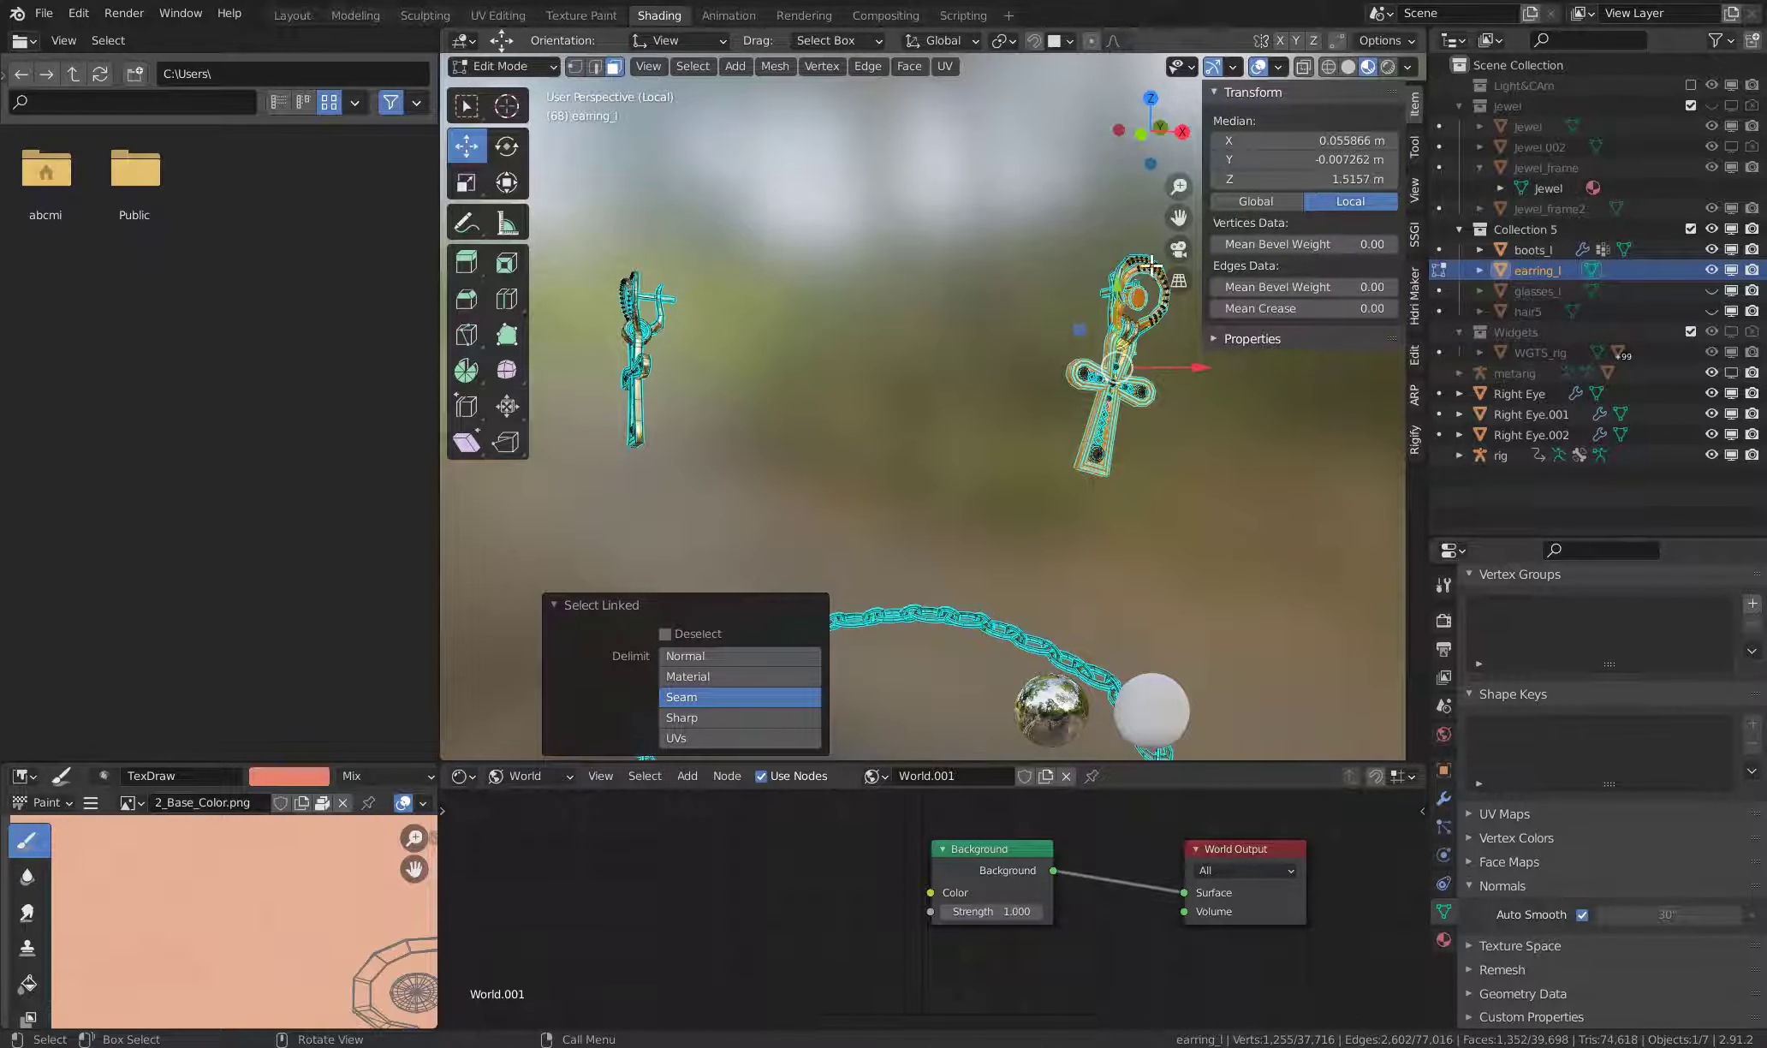
# - Switch the viewport to Solid shading and deselect all geometry
pyautogui.scroll(2, 1125, 342)
pyautogui.moveTo(1125, 343); pyautogui.dragTo(981, 349, button='middle')
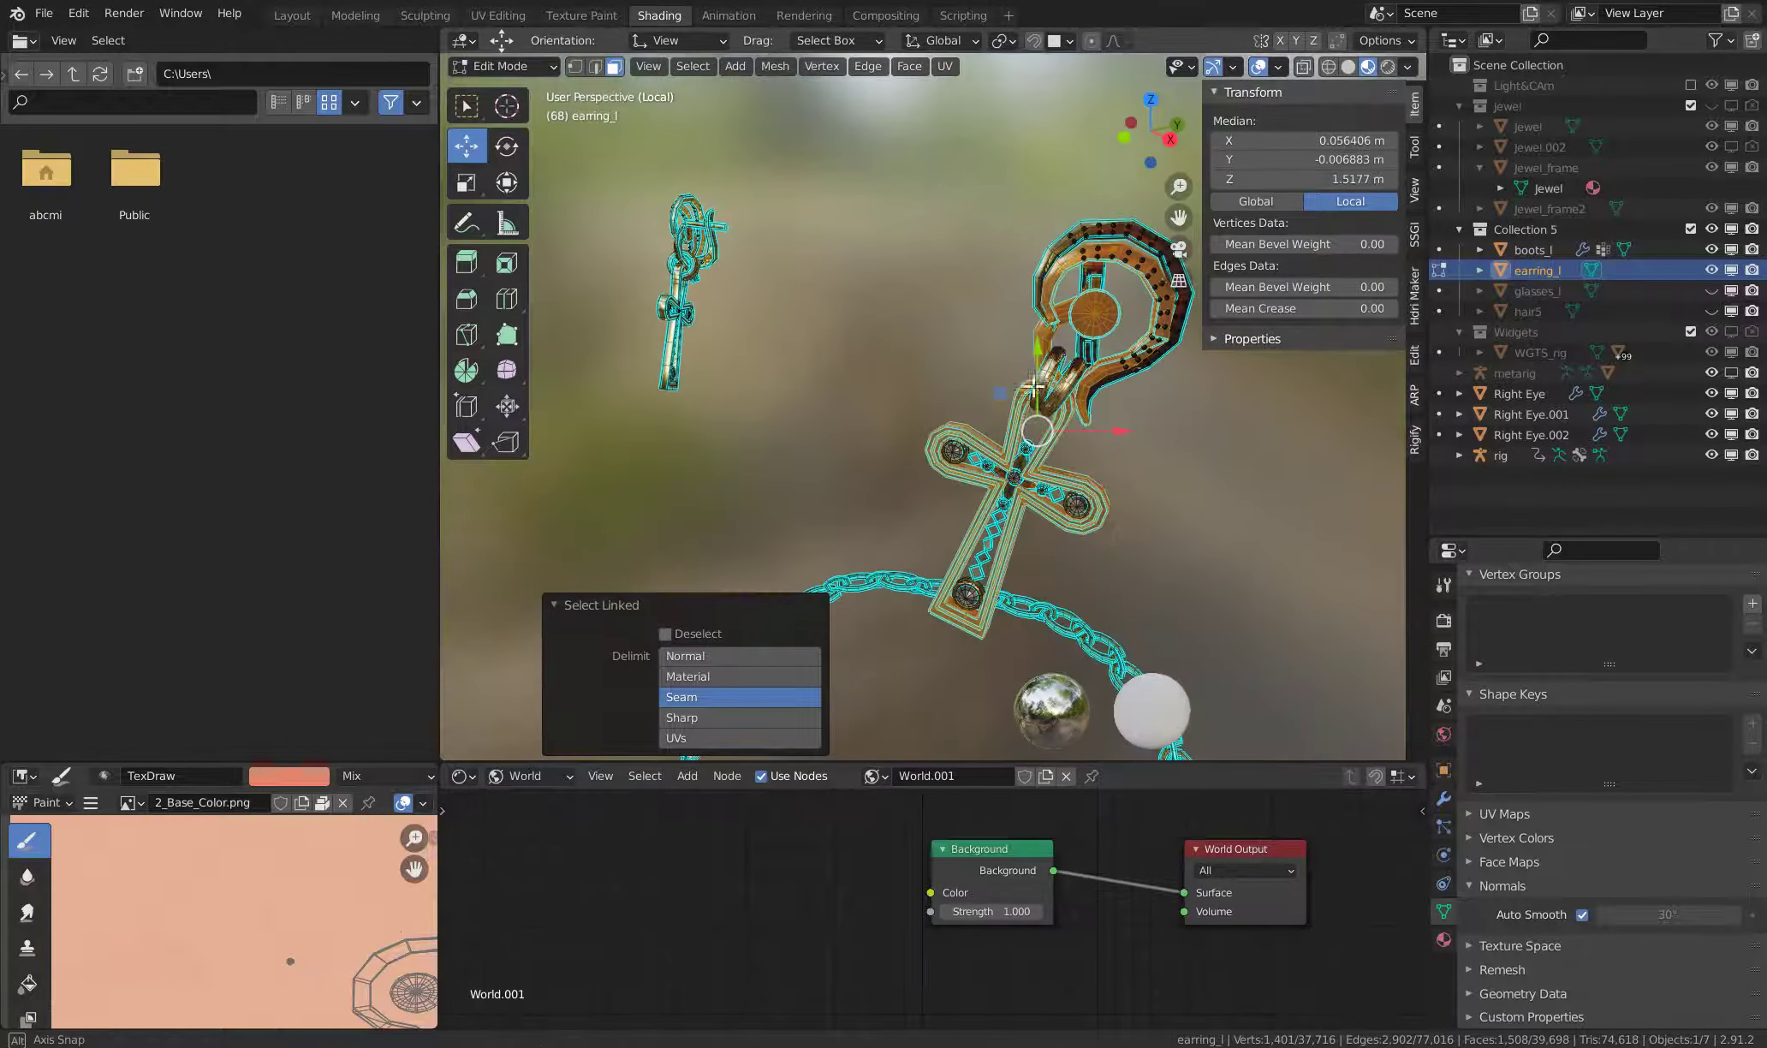
pyautogui.scroll(1, 982, 349)
pyautogui.press('z')
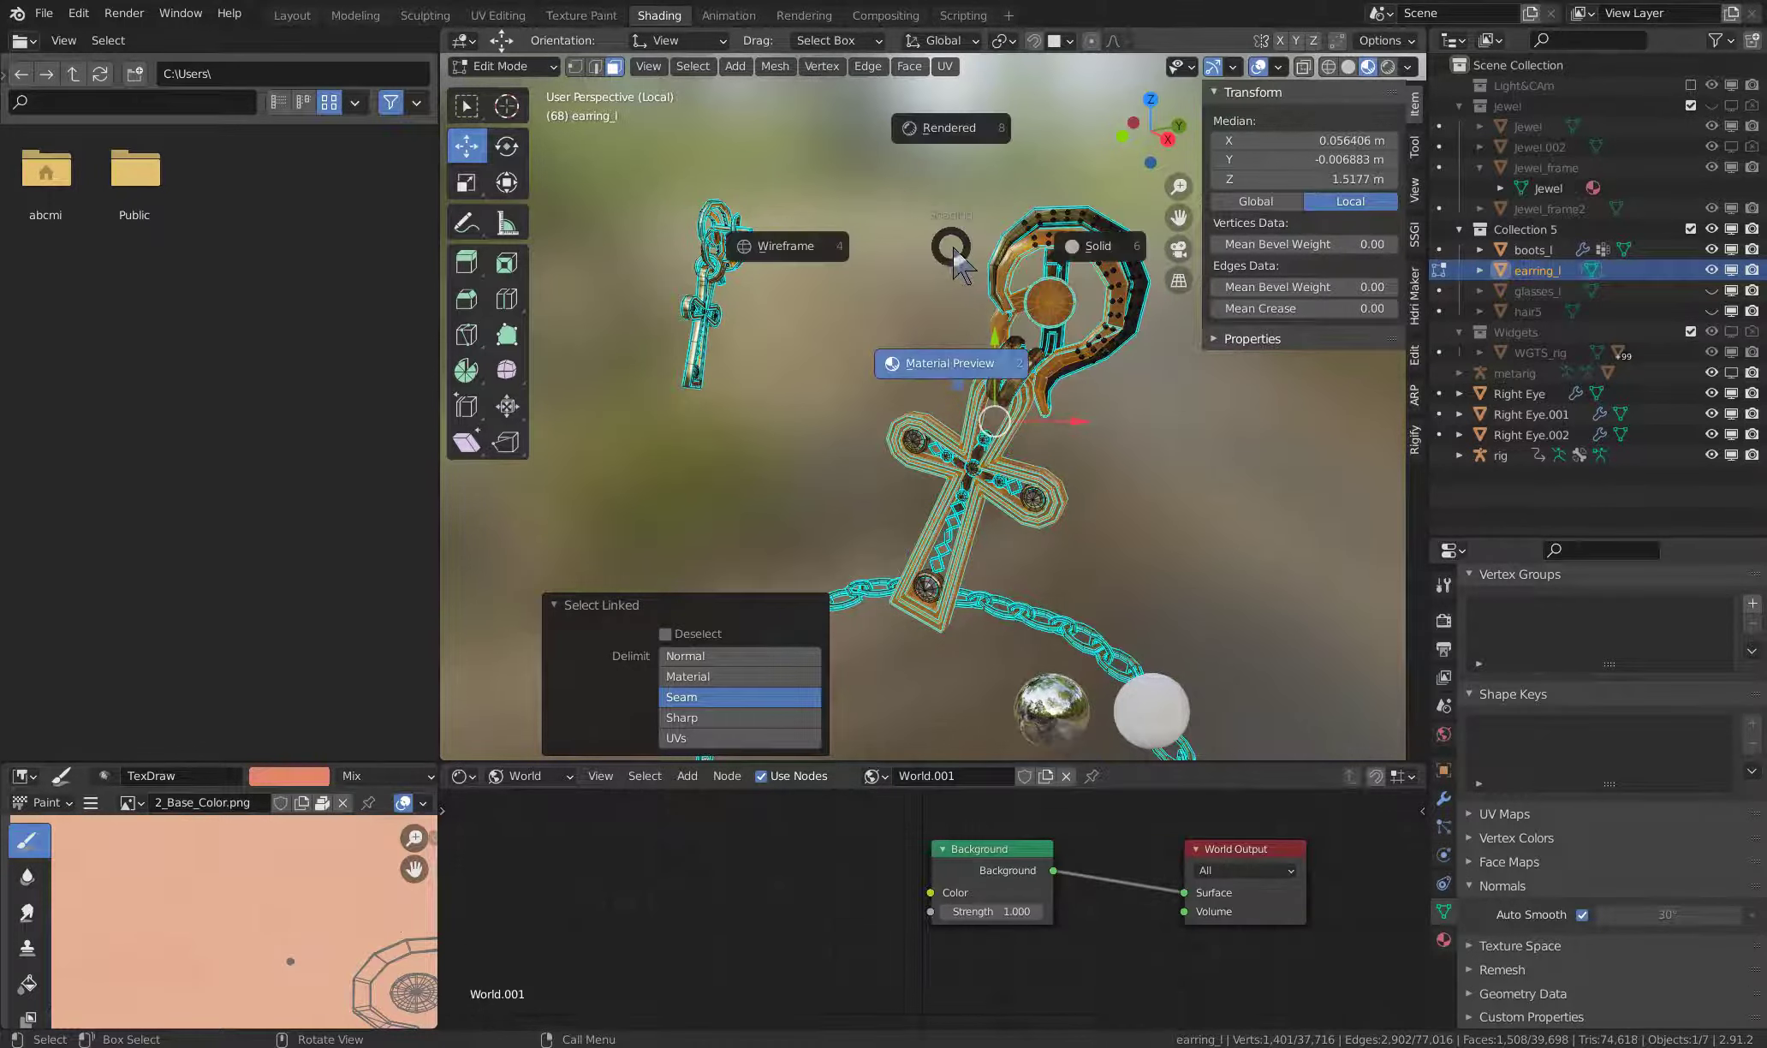
pyautogui.click(1087, 253)
pyautogui.moveTo(1087, 252)
pyautogui.mouseDown(button='middle')
pyautogui.moveTo(1084, 357)
pyautogui.moveTo(1221, 465)
pyautogui.moveTo(1139, 414)
pyautogui.moveTo(1027, 394)
pyautogui.moveTo(957, 356)
pyautogui.mouseUp(button='middle')
pyautogui.click(1222, 465)
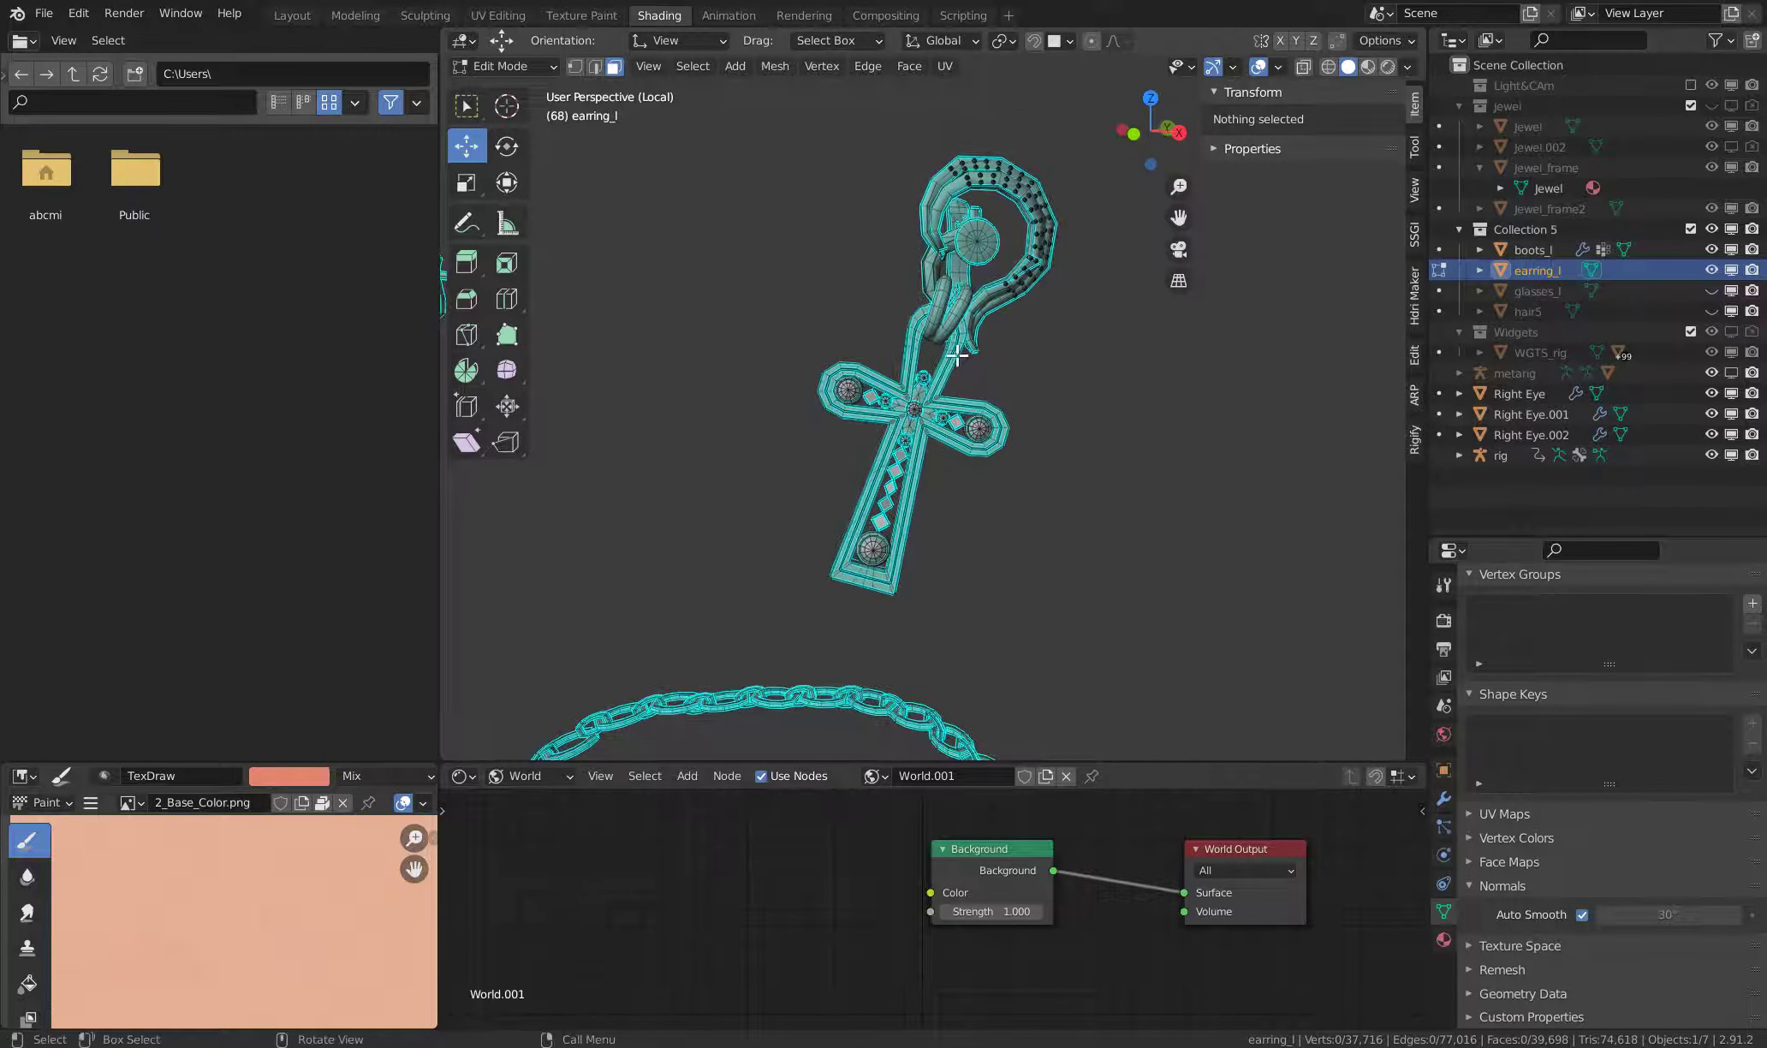
# - Turn on X-ray, box-select the first ankh earring and separate it by selection
pyautogui.click(1303, 68)
pyautogui.moveTo(768, 126); pyautogui.dragTo(1118, 657)
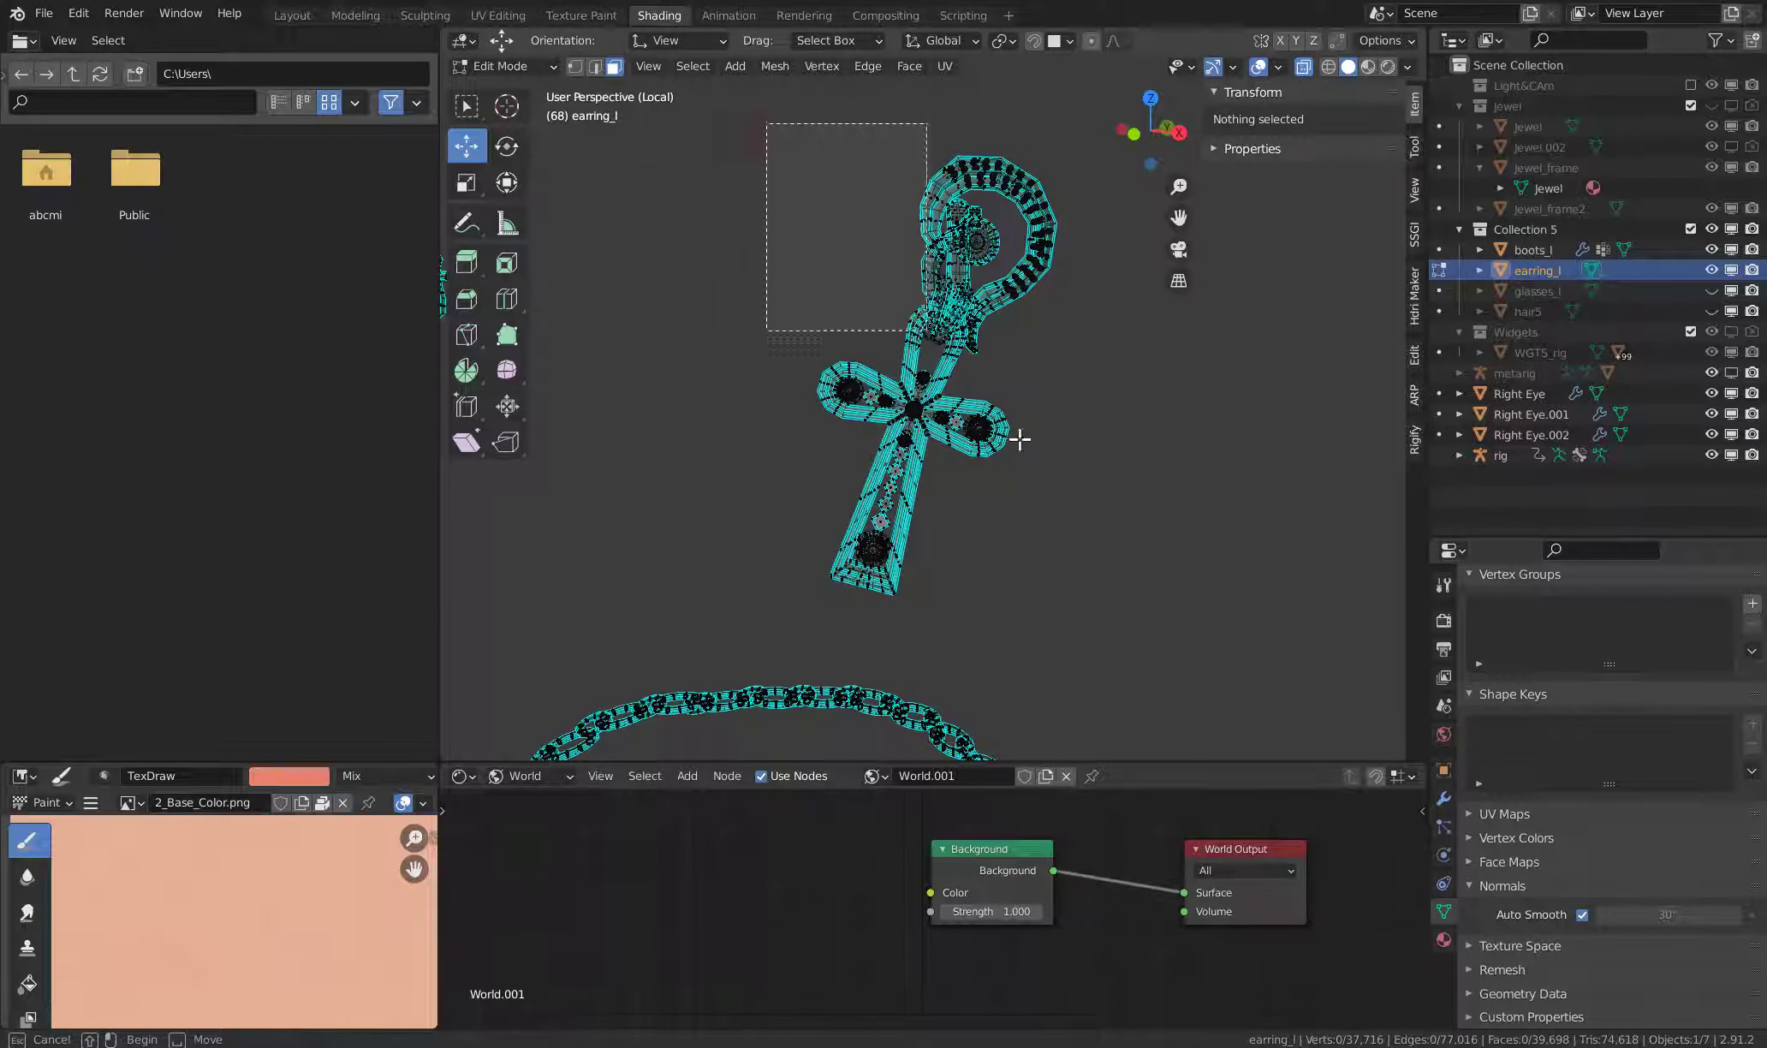
pyautogui.moveTo(1048, 448)
pyautogui.mouseDown(button='middle')
pyautogui.moveTo(1191, 469)
pyautogui.moveTo(1029, 402)
pyautogui.moveTo(935, 391)
pyautogui.moveTo(1171, 390)
pyautogui.moveTo(1124, 392)
pyautogui.mouseUp(button='middle')
pyautogui.hotkey('ctrl', 'p')
pyautogui.click(868, 390)
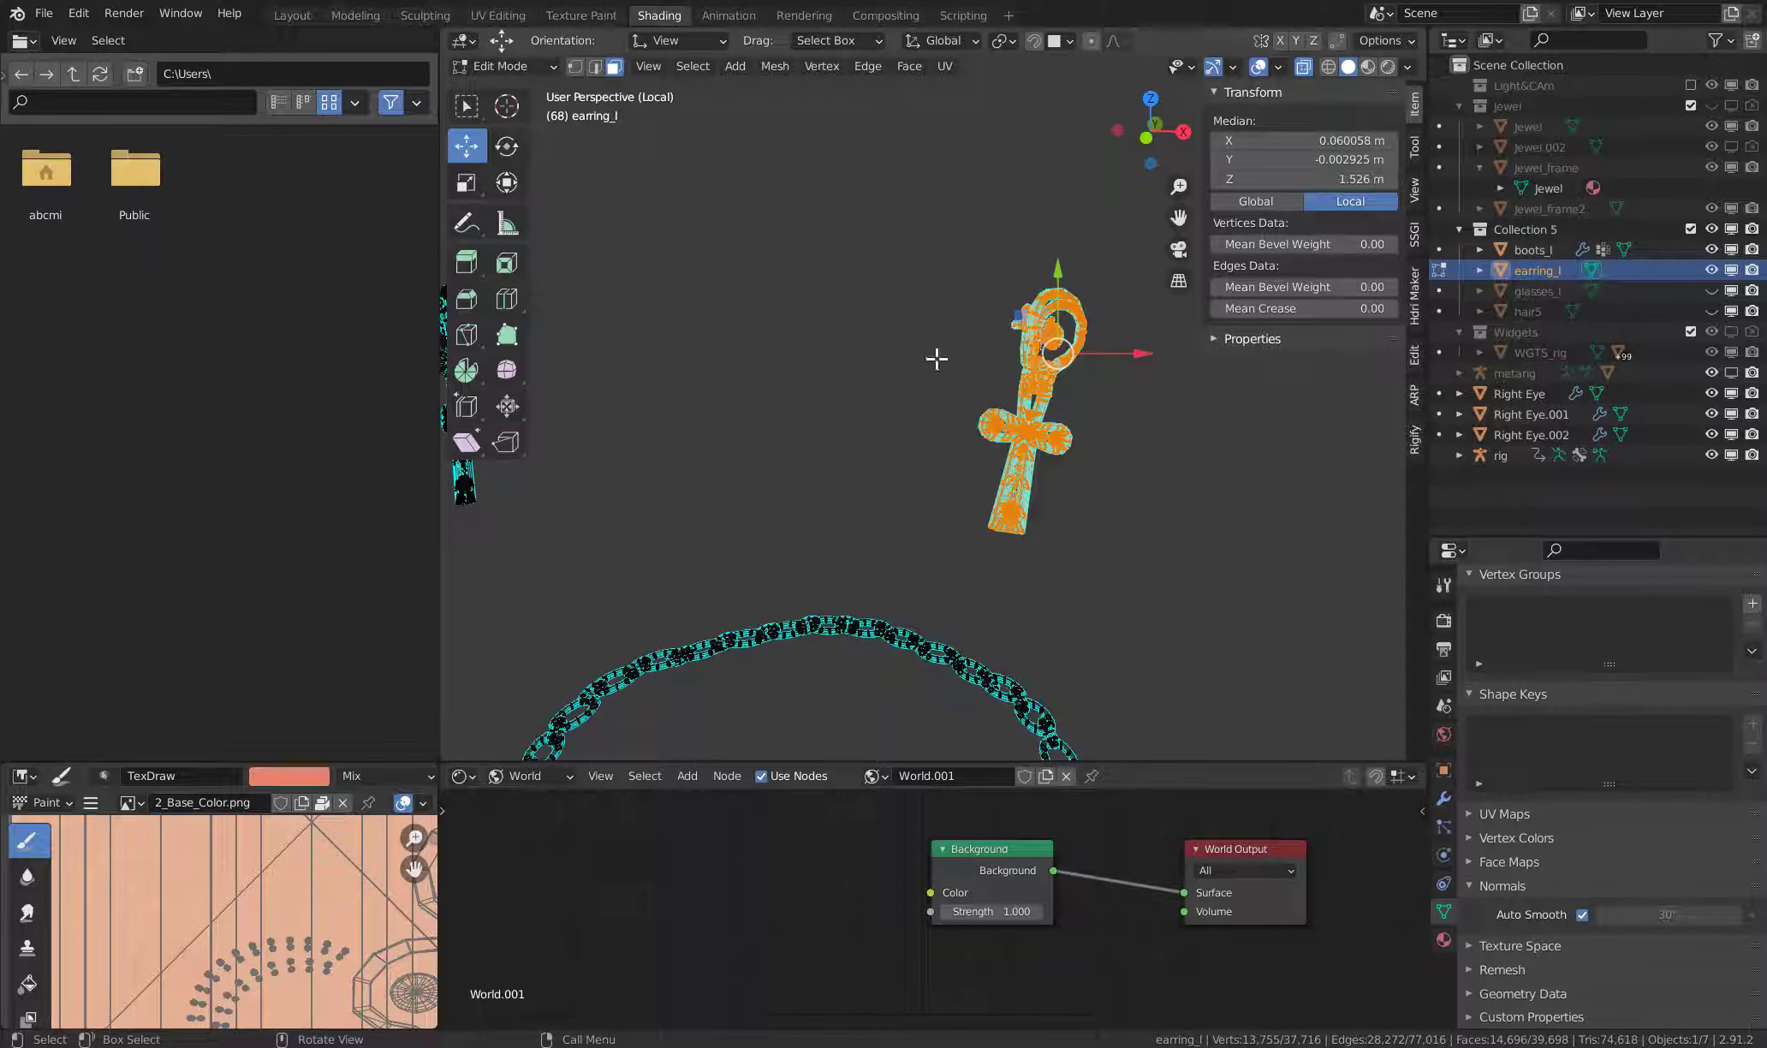
pyautogui.moveTo(936, 359); pyautogui.dragTo(875, 343, button='middle')
pyautogui.press('p')
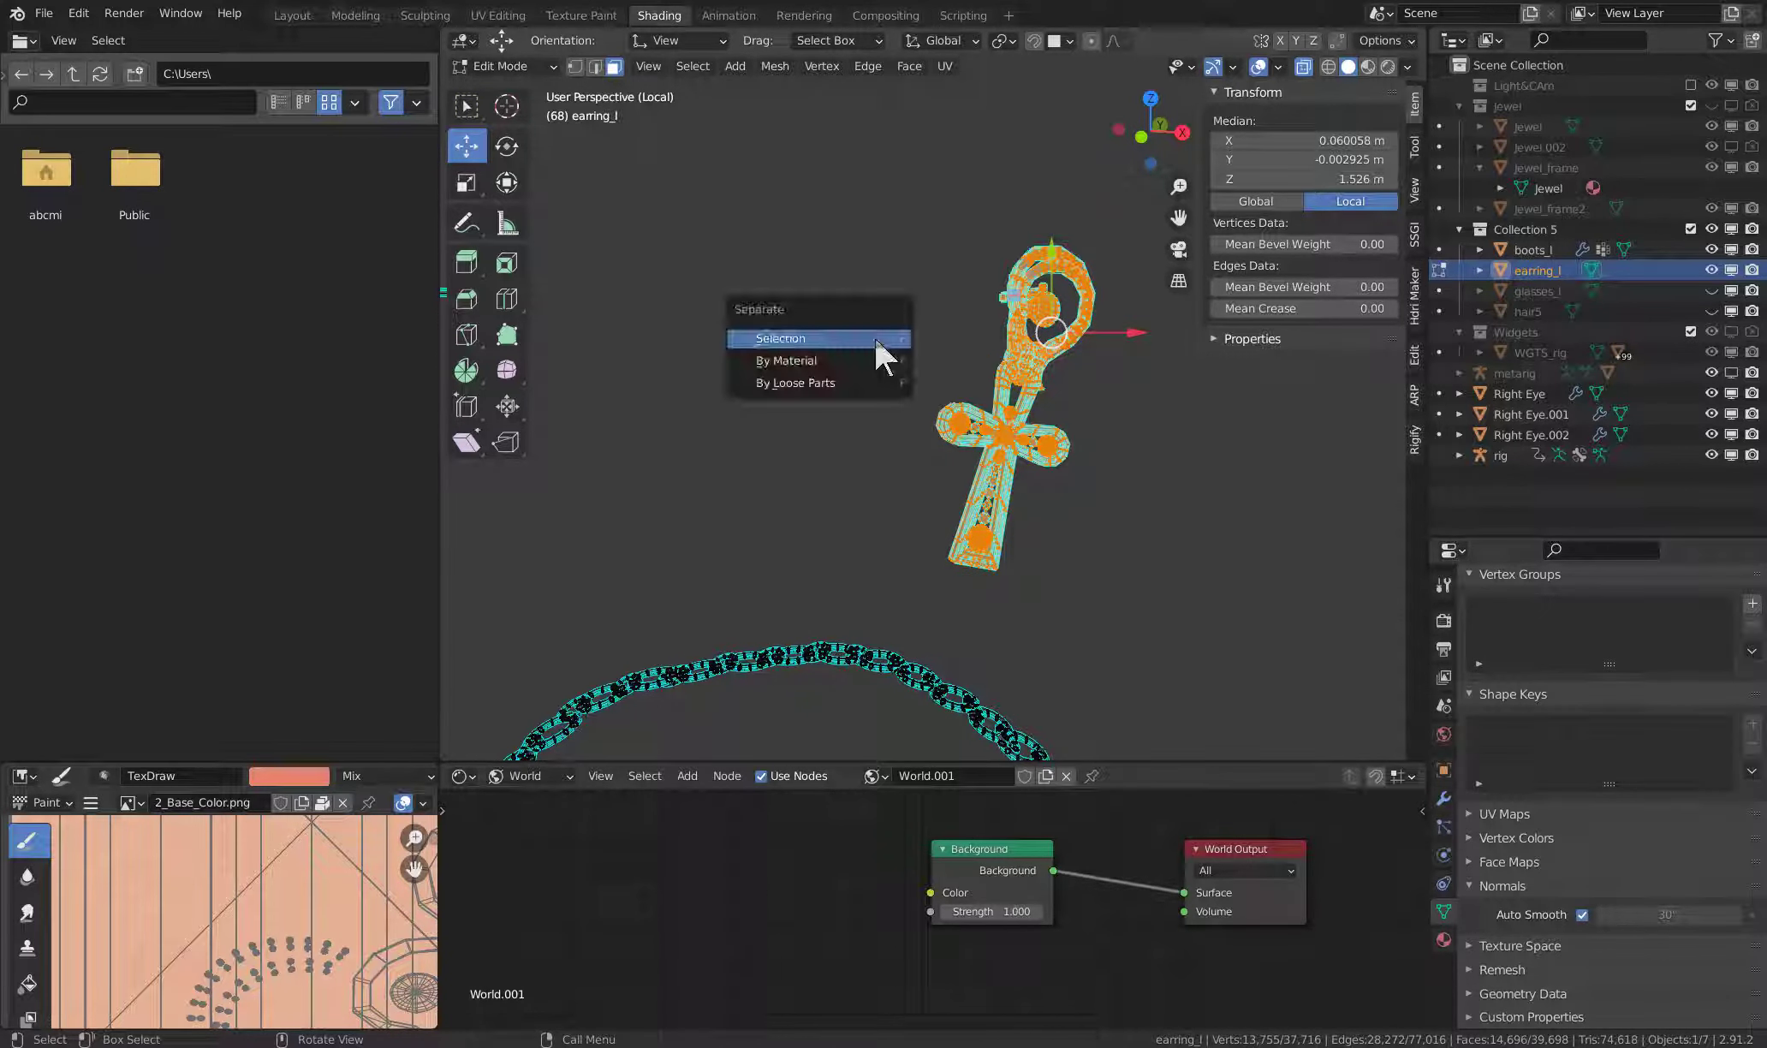
pyautogui.click(867, 336)
# - Box-select the second ankh earring and separate it by selection too
pyautogui.moveTo(819, 362)
pyautogui.mouseDown(button='middle')
pyautogui.moveTo(883, 358)
pyautogui.moveTo(776, 501)
pyautogui.mouseUp(button='middle')
pyautogui.moveTo(748, 503); pyautogui.dragTo(564, 260)
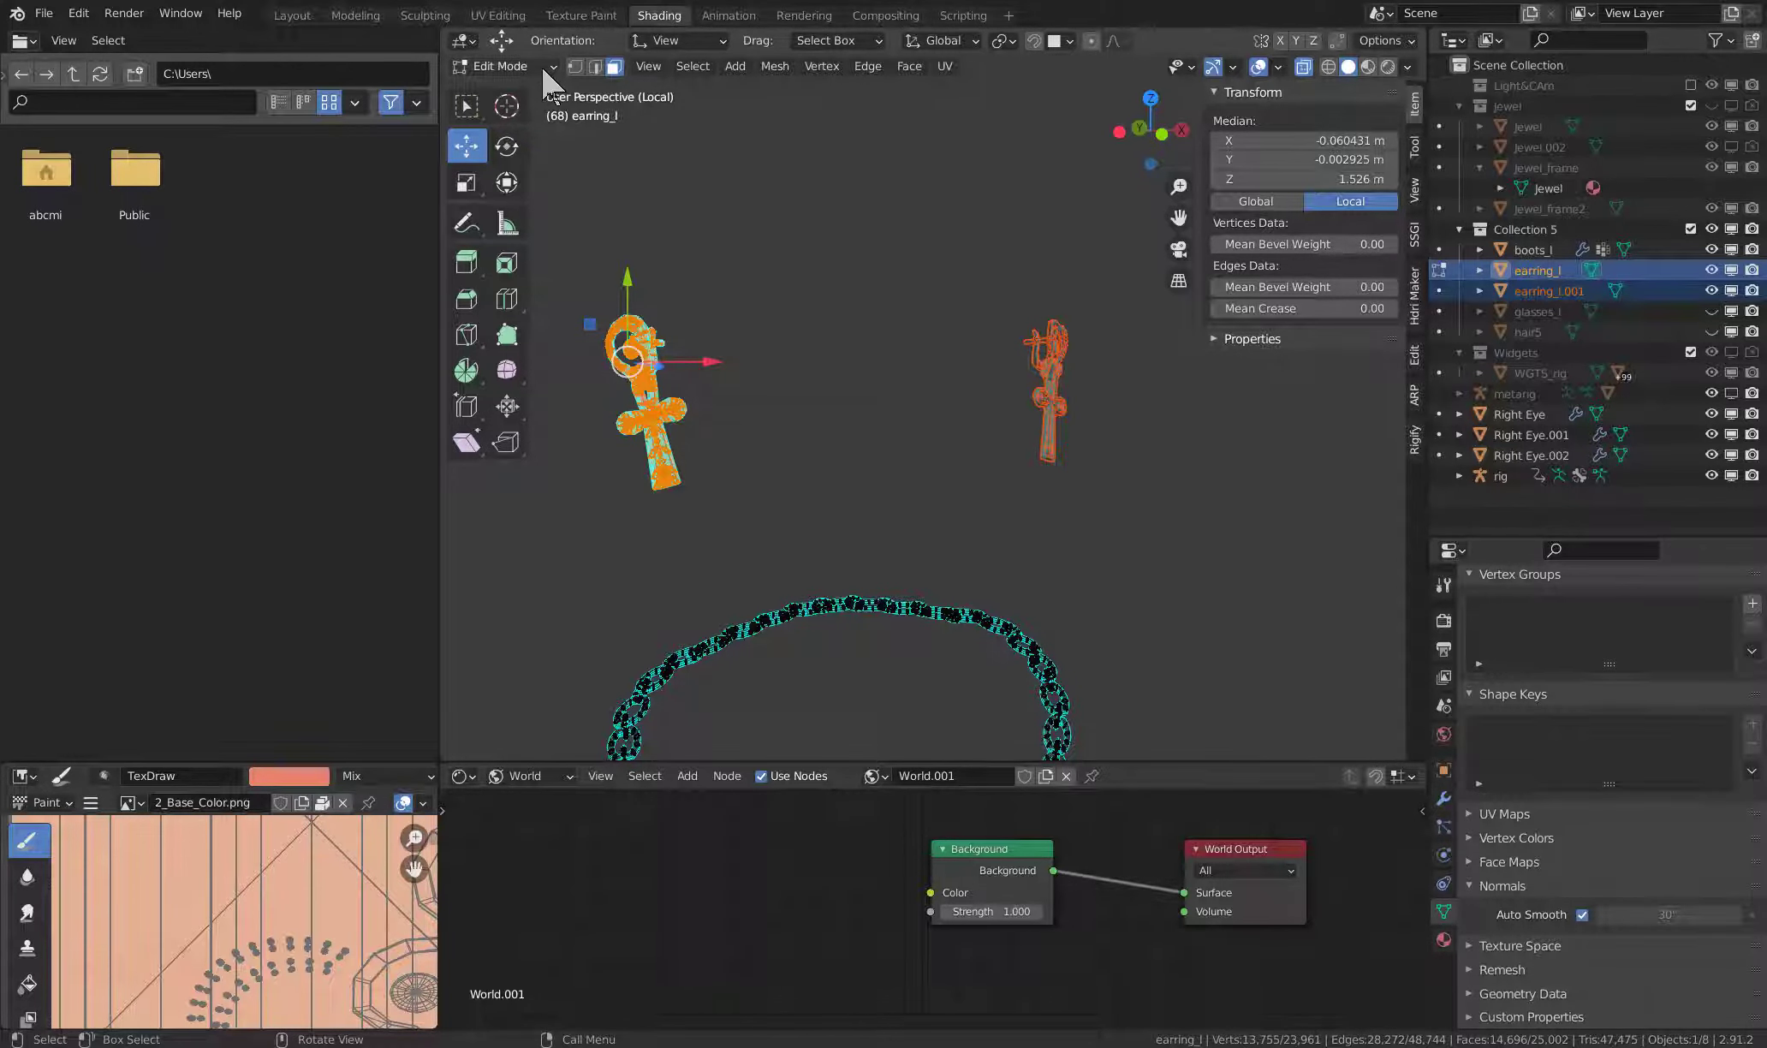
pyautogui.press('p')
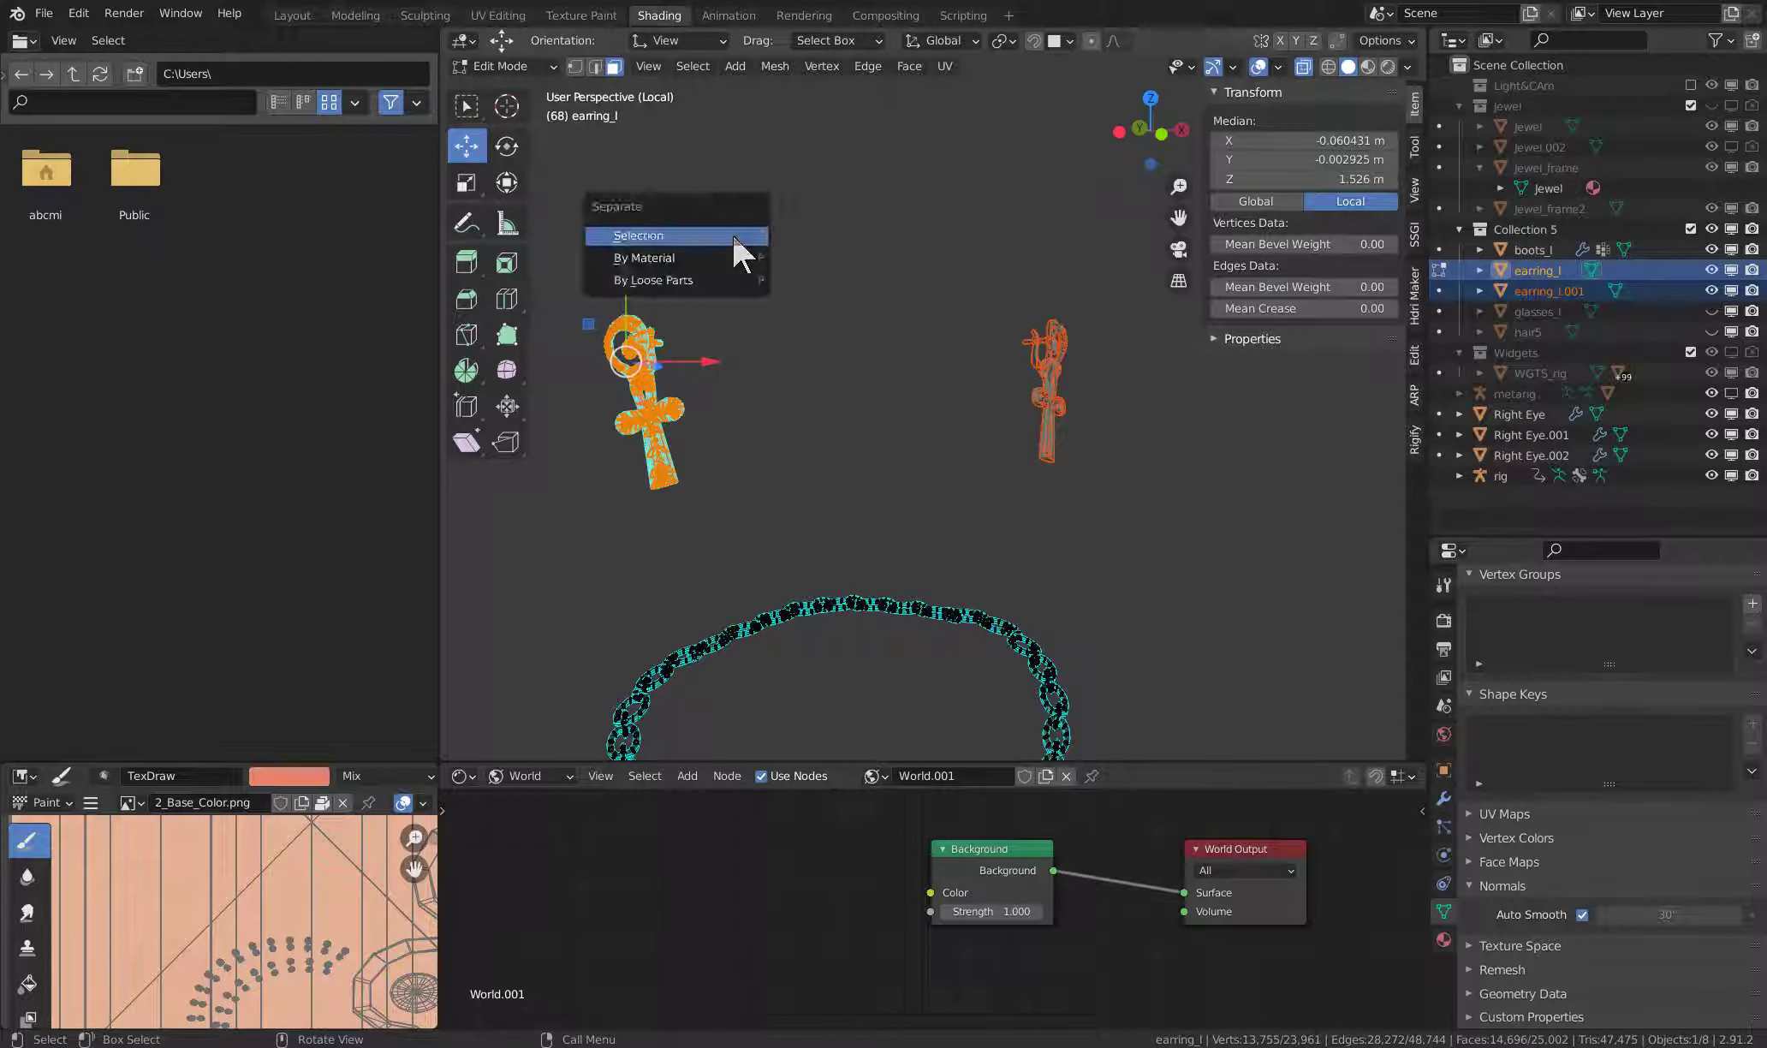
pyautogui.click(732, 233)
pyautogui.moveTo(757, 263)
pyautogui.mouseDown(button='middle')
pyautogui.moveTo(835, 276)
pyautogui.moveTo(947, 390)
pyautogui.moveTo(915, 418)
pyautogui.moveTo(914, 466)
pyautogui.moveTo(757, 437)
pyautogui.moveTo(756, 419)
pyautogui.moveTo(875, 442)
pyautogui.moveTo(907, 438)
pyautogui.moveTo(899, 424)
pyautogui.mouseUp(button='middle')
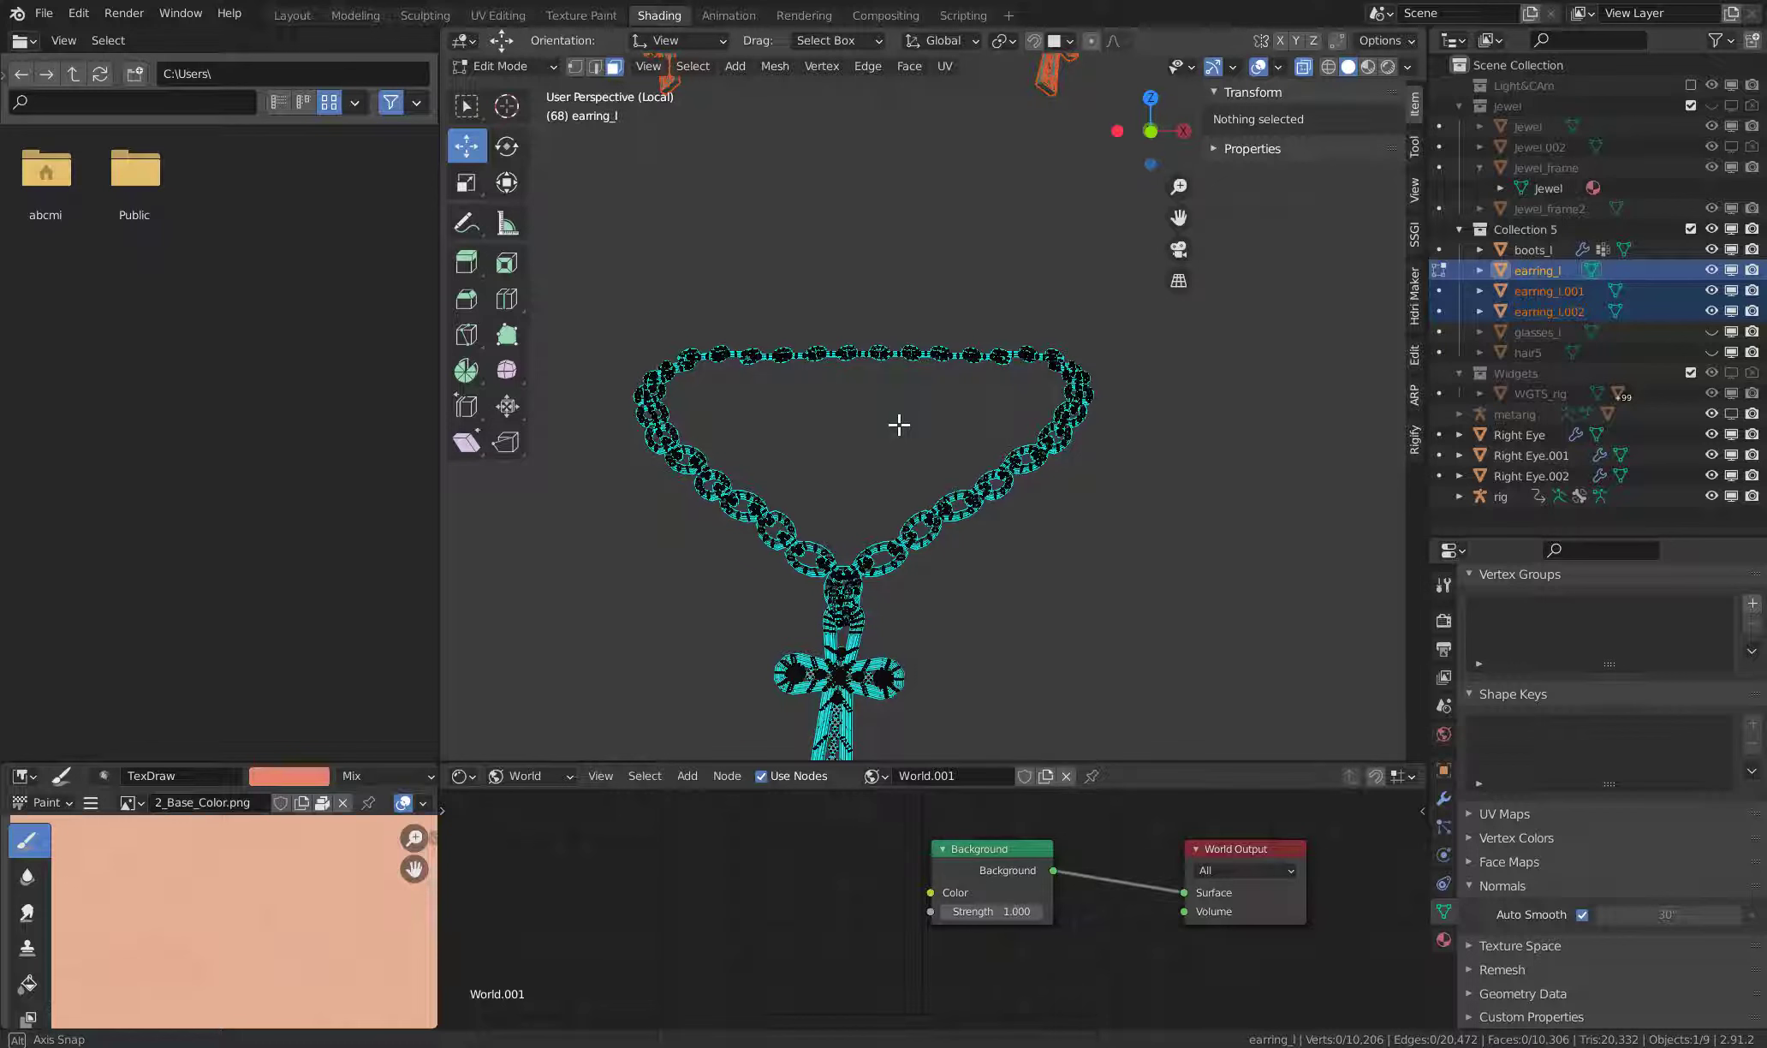
pyautogui.moveTo(899, 424)
pyautogui.mouseDown(button='middle')
pyautogui.moveTo(870, 487)
pyautogui.moveTo(970, 422)
pyautogui.moveTo(938, 441)
pyautogui.moveTo(1049, 434)
pyautogui.moveTo(1049, 413)
pyautogui.moveTo(946, 445)
pyautogui.moveTo(962, 402)
pyautogui.mouseUp(button='middle')
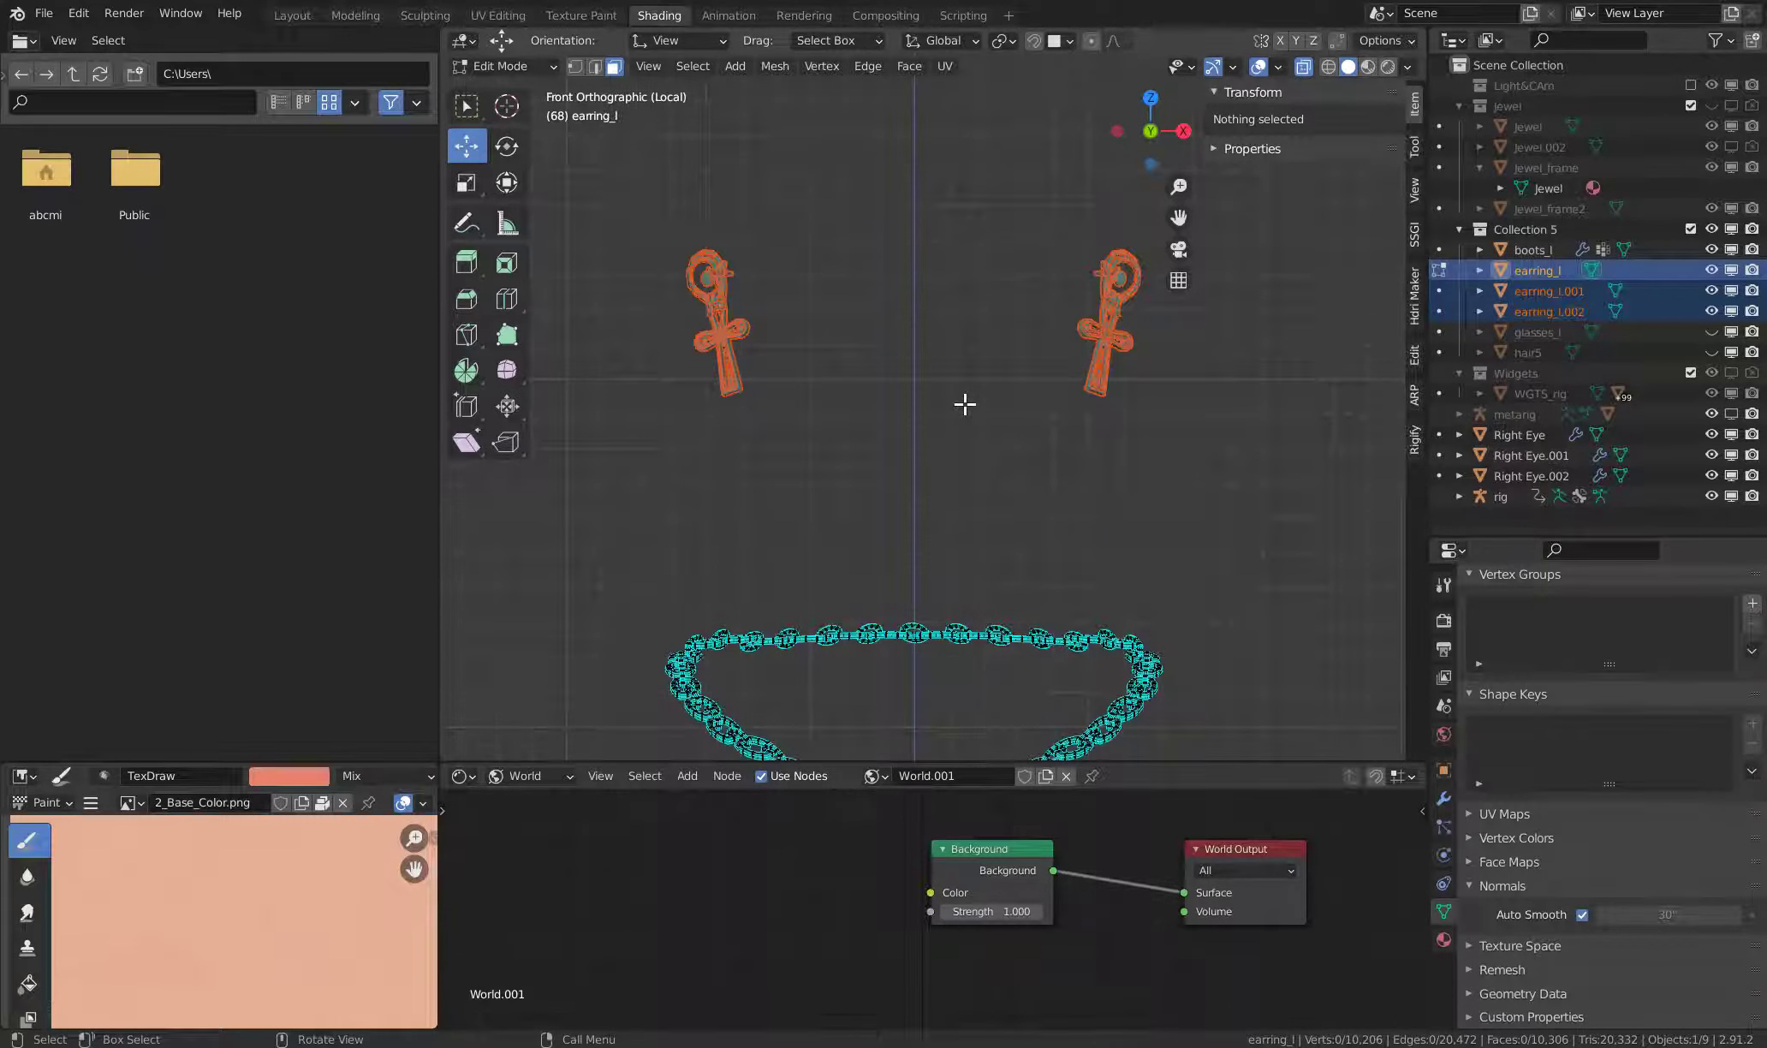
# - Return to Object Mode, place the 3D cursor near the view centre, and select earring_l.001
pyautogui.press('Tab')
pyautogui.click(991, 450)
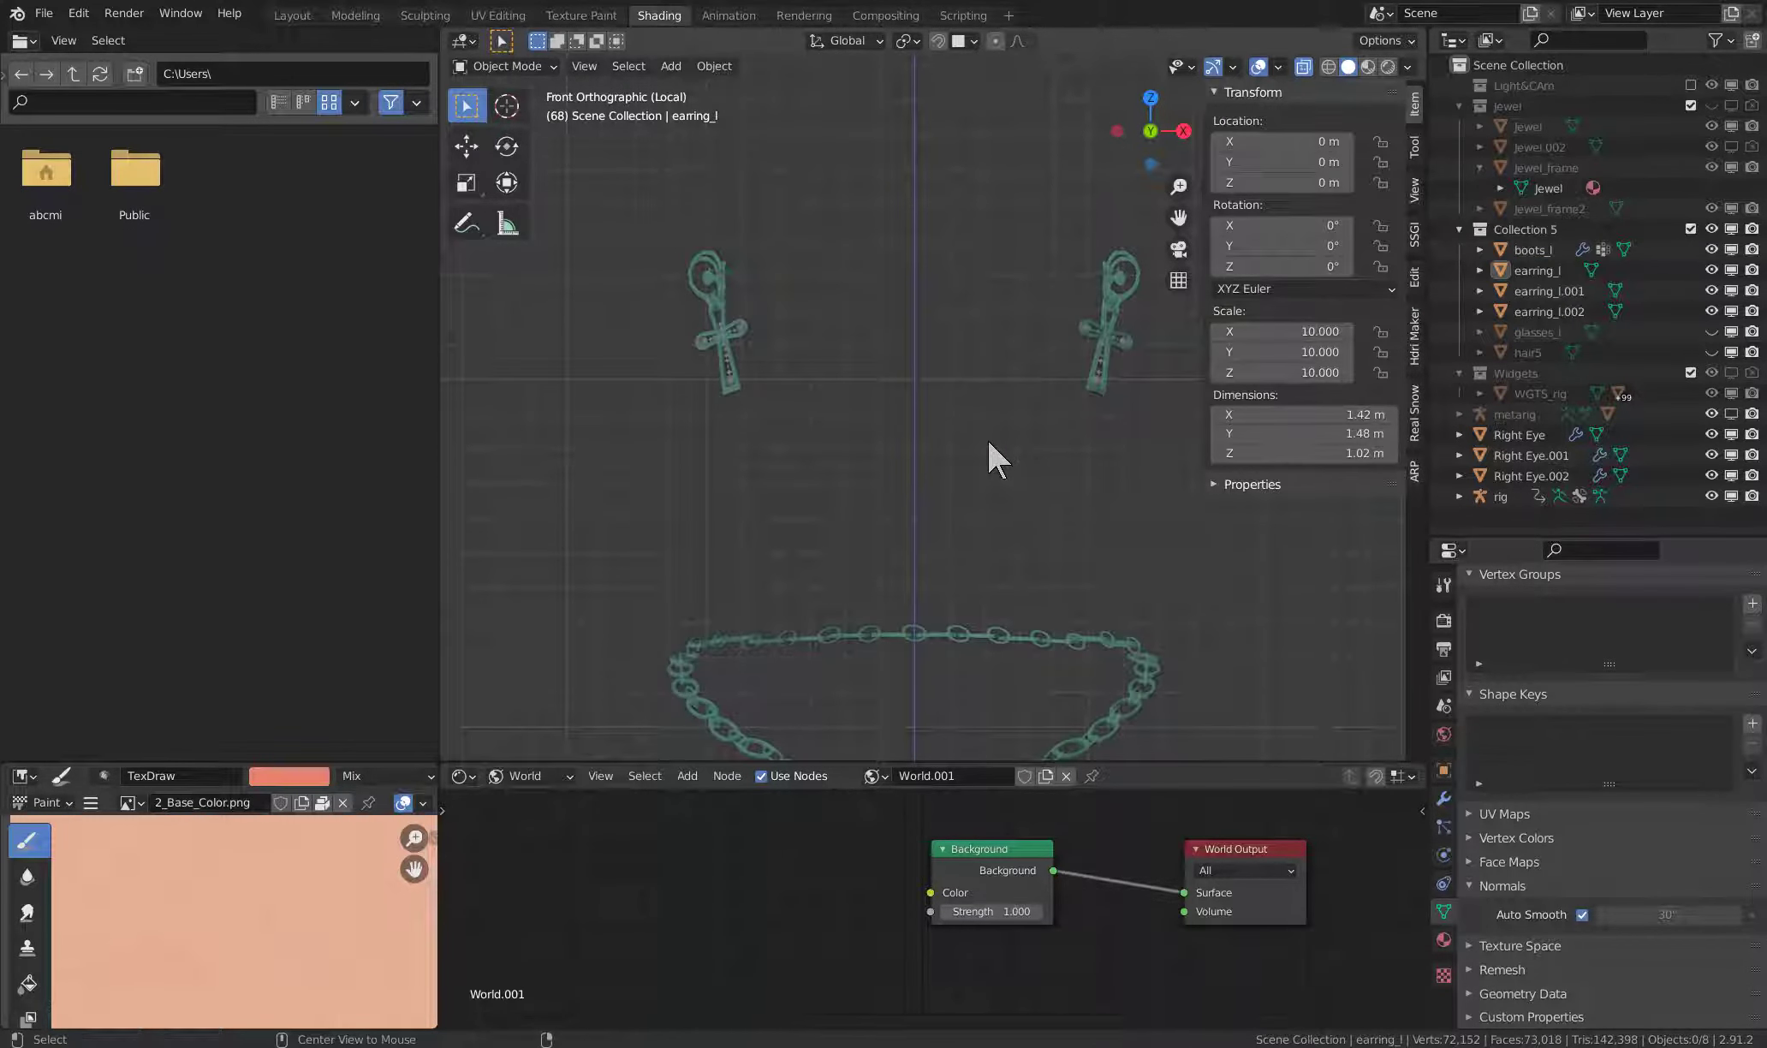
pyautogui.keyDown('shift'); pyautogui.rightClick(886, 304); pyautogui.keyUp('shift')
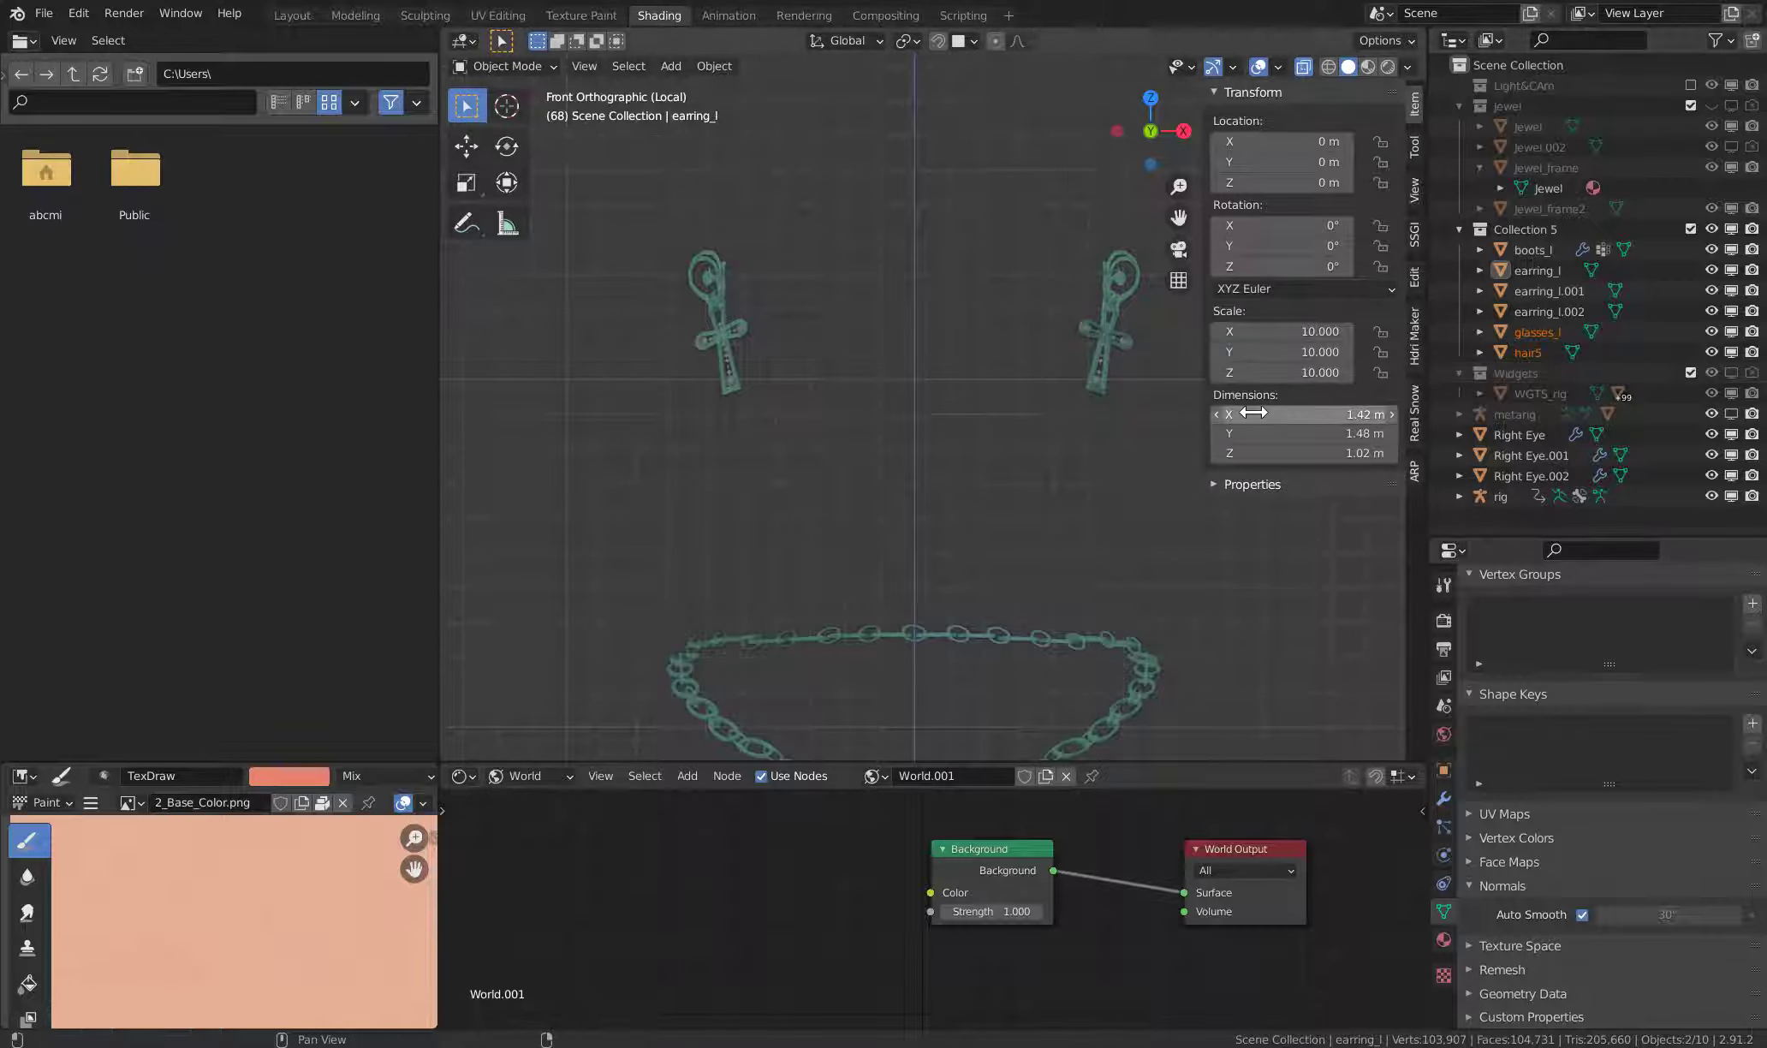
pyautogui.scroll(-1, 1035, 394)
pyautogui.scroll(-1, 955, 364)
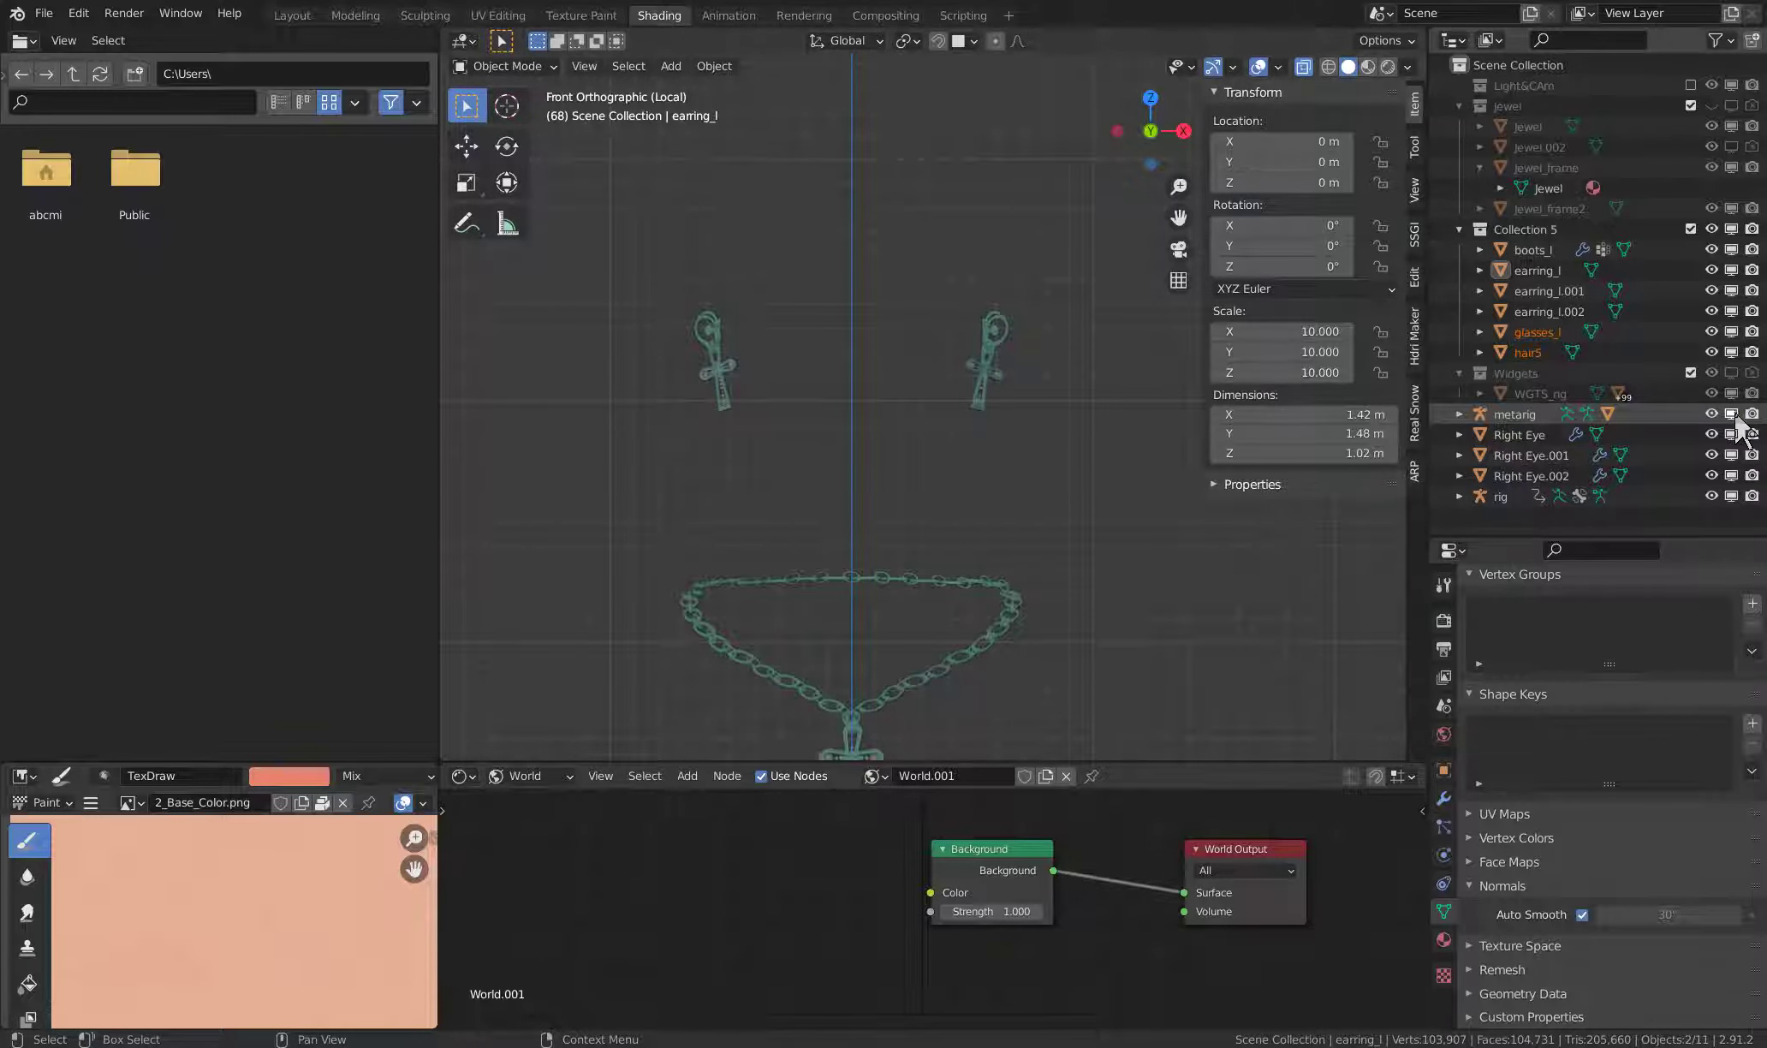
pyautogui.moveTo(1010, 419)
pyautogui.mouseDown(button='middle')
pyautogui.moveTo(991, 439)
pyautogui.moveTo(985, 393)
pyautogui.moveTo(1014, 425)
pyautogui.moveTo(1074, 365)
pyautogui.moveTo(972, 385)
pyautogui.moveTo(1040, 403)
pyautogui.mouseUp(button='middle')
pyautogui.click(984, 396)
# - Exit Local View, turn off X-ray, and hide the hair5 object
pyautogui.press('KP_Divide')
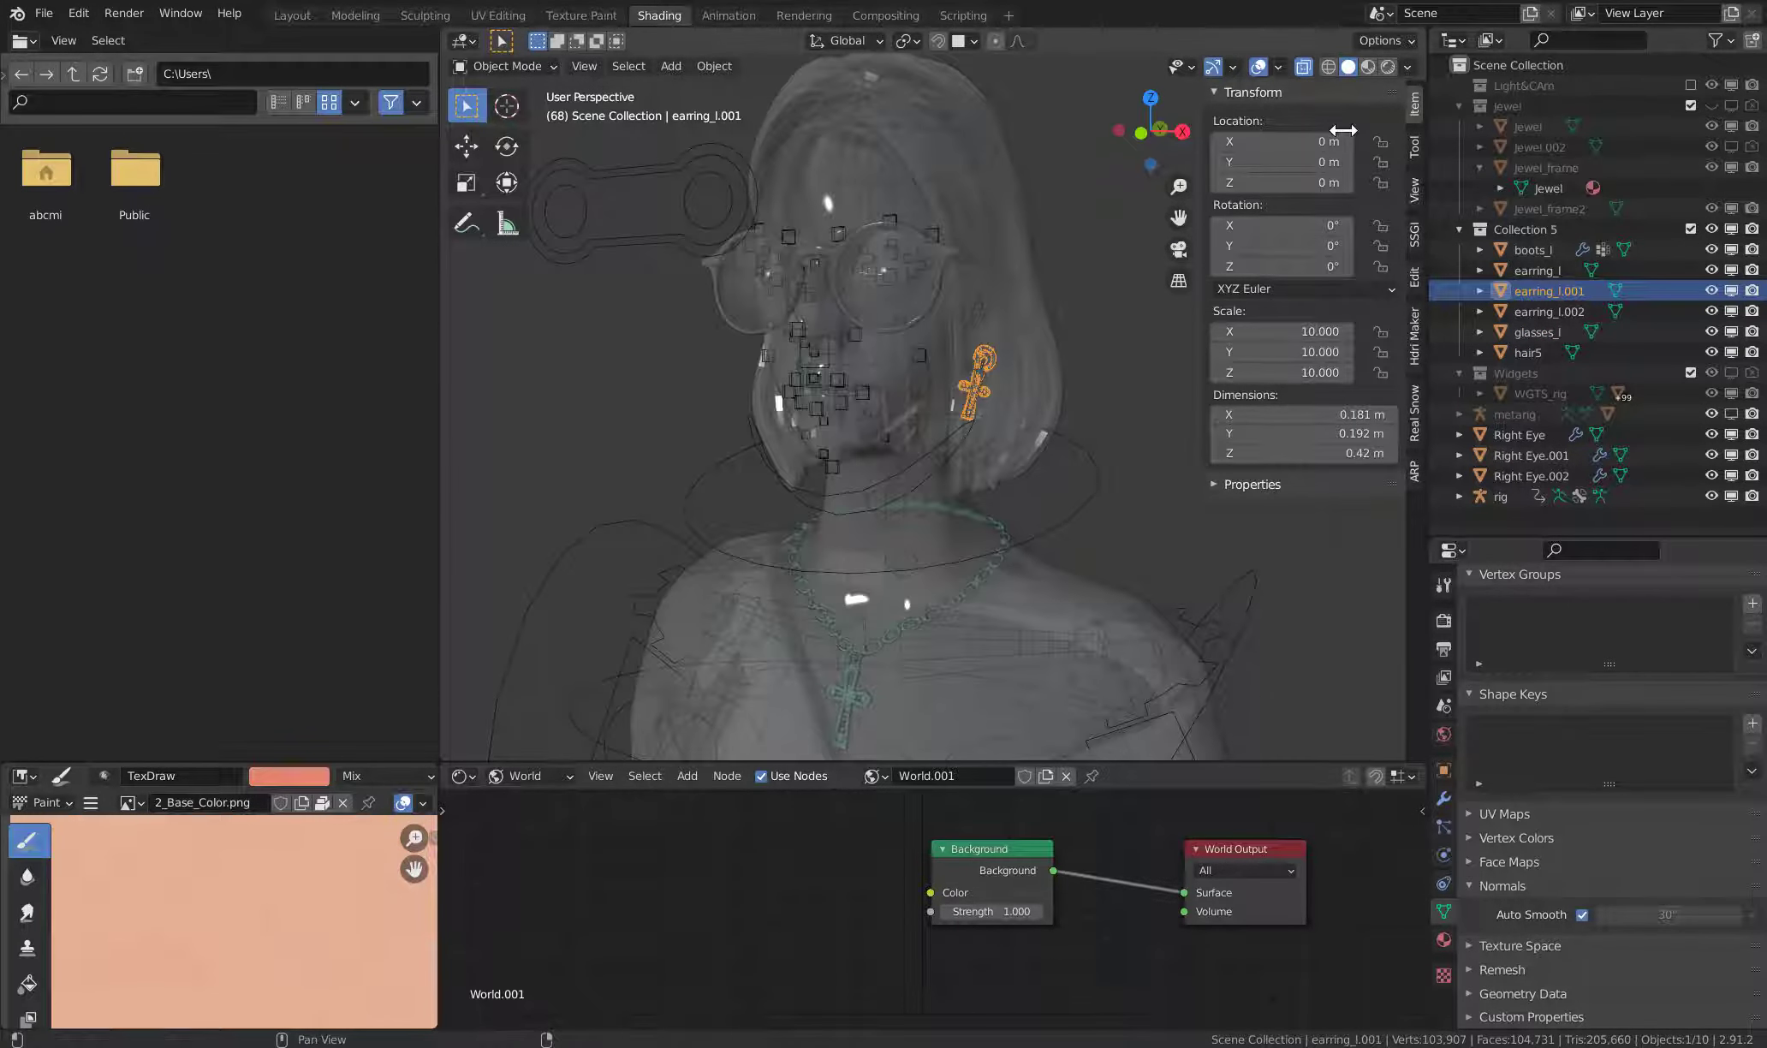
pyautogui.click(1303, 66)
pyautogui.click(1056, 296)
pyautogui.moveTo(1056, 295)
pyautogui.mouseDown(button='middle')
pyautogui.moveTo(1042, 273)
pyautogui.moveTo(992, 288)
pyautogui.moveTo(1021, 261)
pyautogui.moveTo(888, 294)
pyautogui.moveTo(948, 312)
pyautogui.moveTo(911, 291)
pyautogui.moveTo(917, 312)
pyautogui.moveTo(846, 322)
pyautogui.mouseUp(button='middle')
pyautogui.click(1041, 273)
pyautogui.press('h')
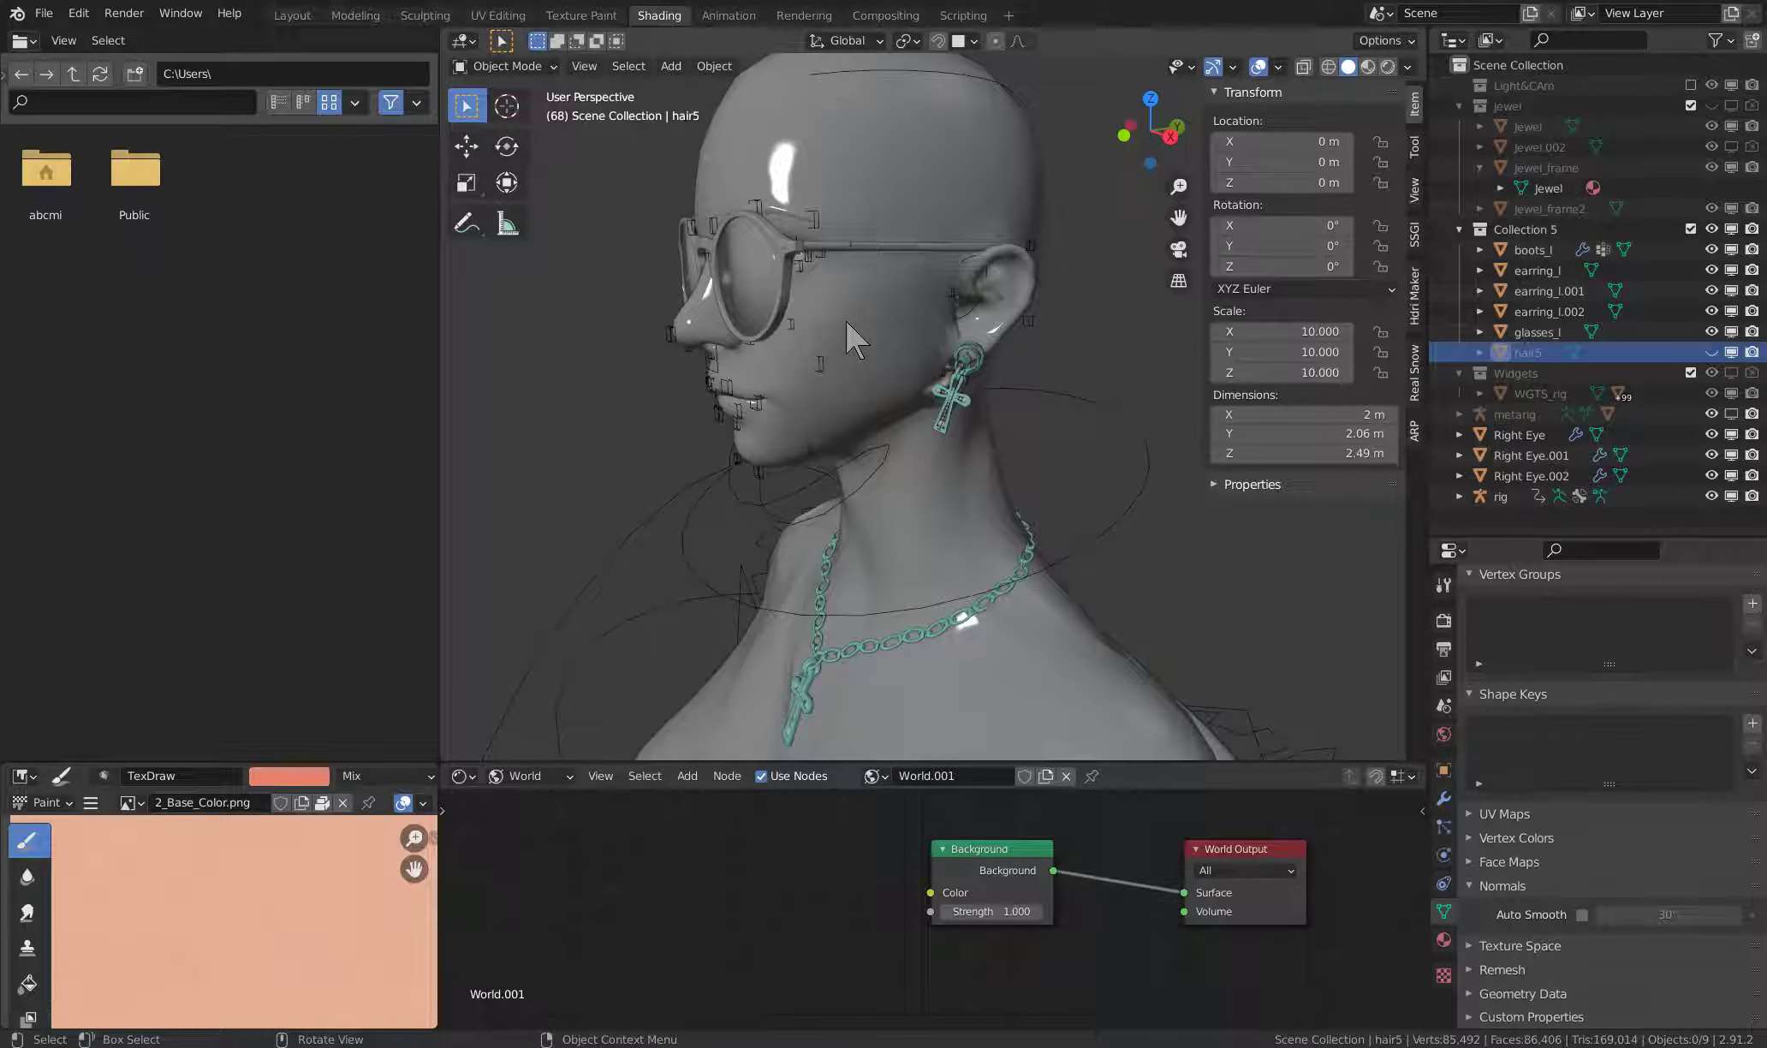
# - Zoom in on the ear, select earring_l.001 and switch to front view
pyautogui.moveTo(856, 322); pyautogui.dragTo(954, 640, button='middle')
pyautogui.scroll(4, 955, 639)
pyautogui.moveTo(954, 513)
pyautogui.mouseDown(button='middle')
pyautogui.moveTo(969, 329)
pyautogui.moveTo(1018, 342)
pyautogui.moveTo(857, 324)
pyautogui.moveTo(1021, 347)
pyautogui.moveTo(984, 355)
pyautogui.moveTo(1013, 374)
pyautogui.moveTo(987, 379)
pyautogui.mouseUp(button='middle')
pyautogui.click(1039, 340)
pyautogui.press('KP_1')
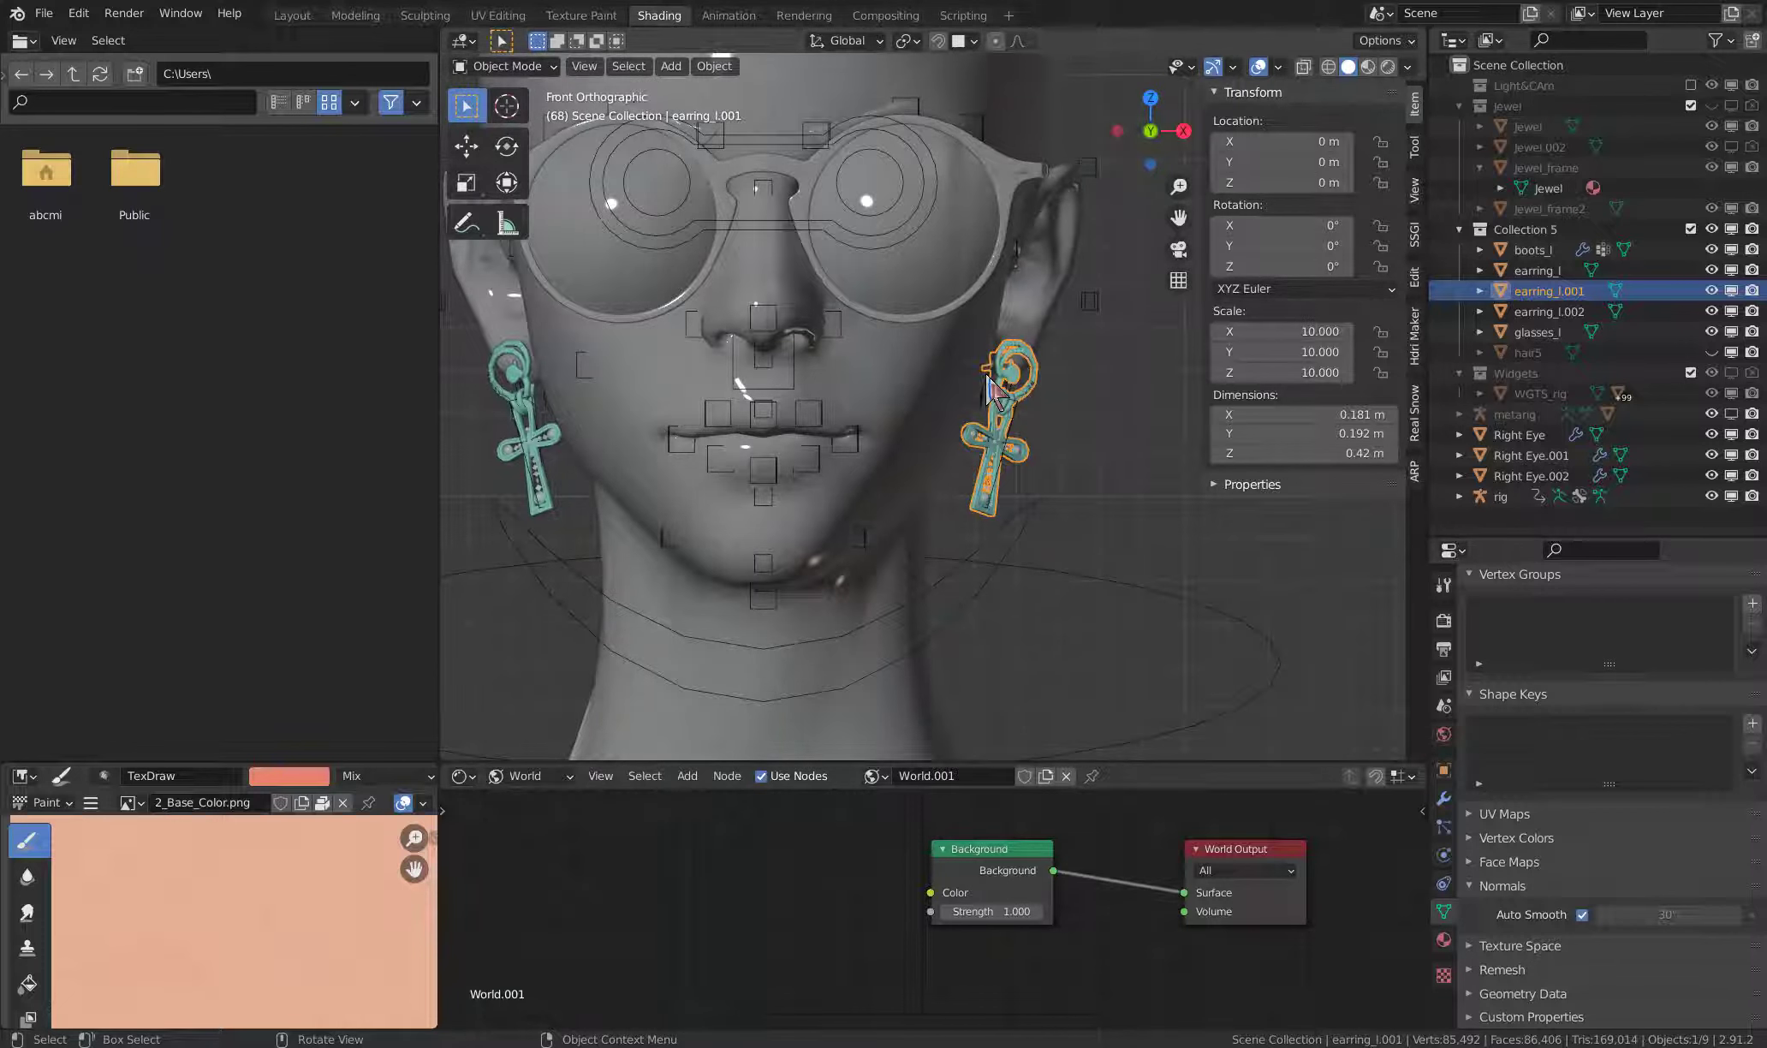
# - Switch to front orthographic view and select the earring_l.001 ankh
pyautogui.press('KP_5')
pyautogui.click(1062, 416)
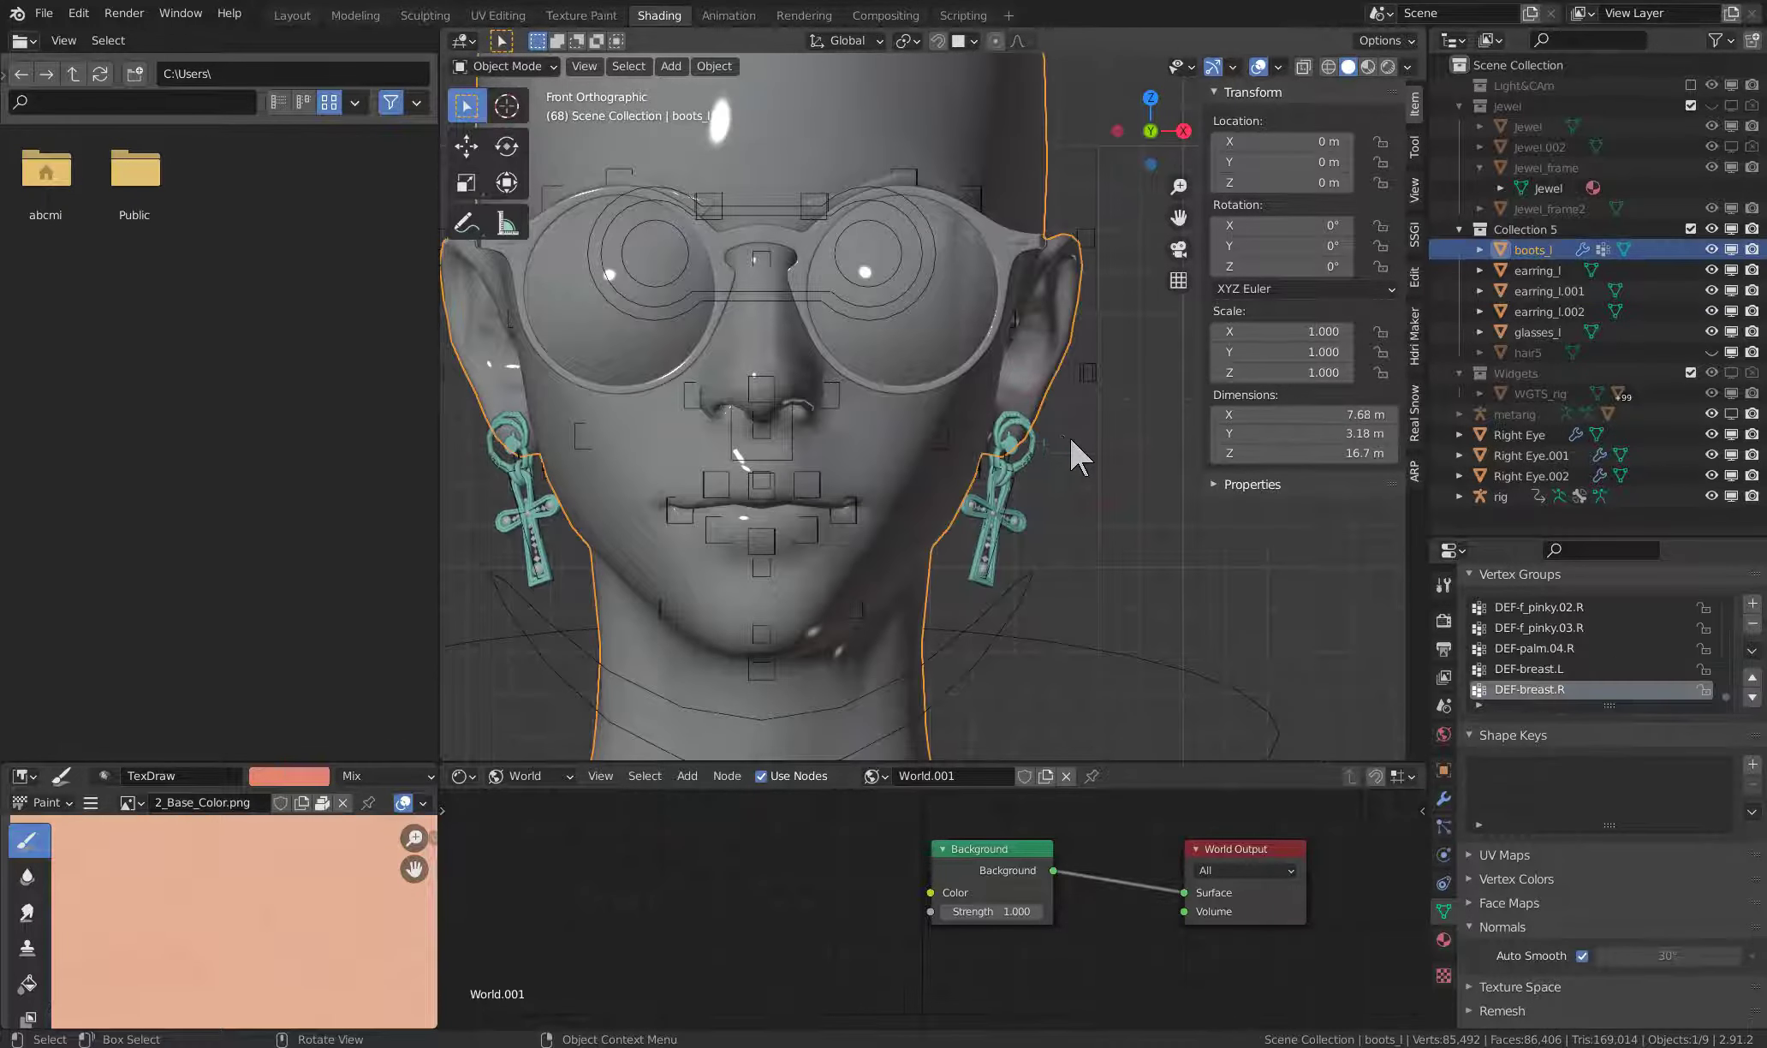
pyautogui.scroll(5, 1061, 420)
pyautogui.moveTo(1061, 420)
pyautogui.mouseDown(button='middle')
pyautogui.moveTo(988, 423)
pyautogui.moveTo(1017, 440)
pyautogui.moveTo(997, 404)
pyautogui.moveTo(1016, 439)
pyautogui.moveTo(1057, 445)
pyautogui.mouseUp(button='middle')
pyautogui.scroll(-3, 1011, 437)
pyautogui.click(957, 433)
# - Select earring_l.001 with the rig added as the active object
pyautogui.keyDown('shift'); pyautogui.click(1045, 457); pyautogui.keyUp('shift')
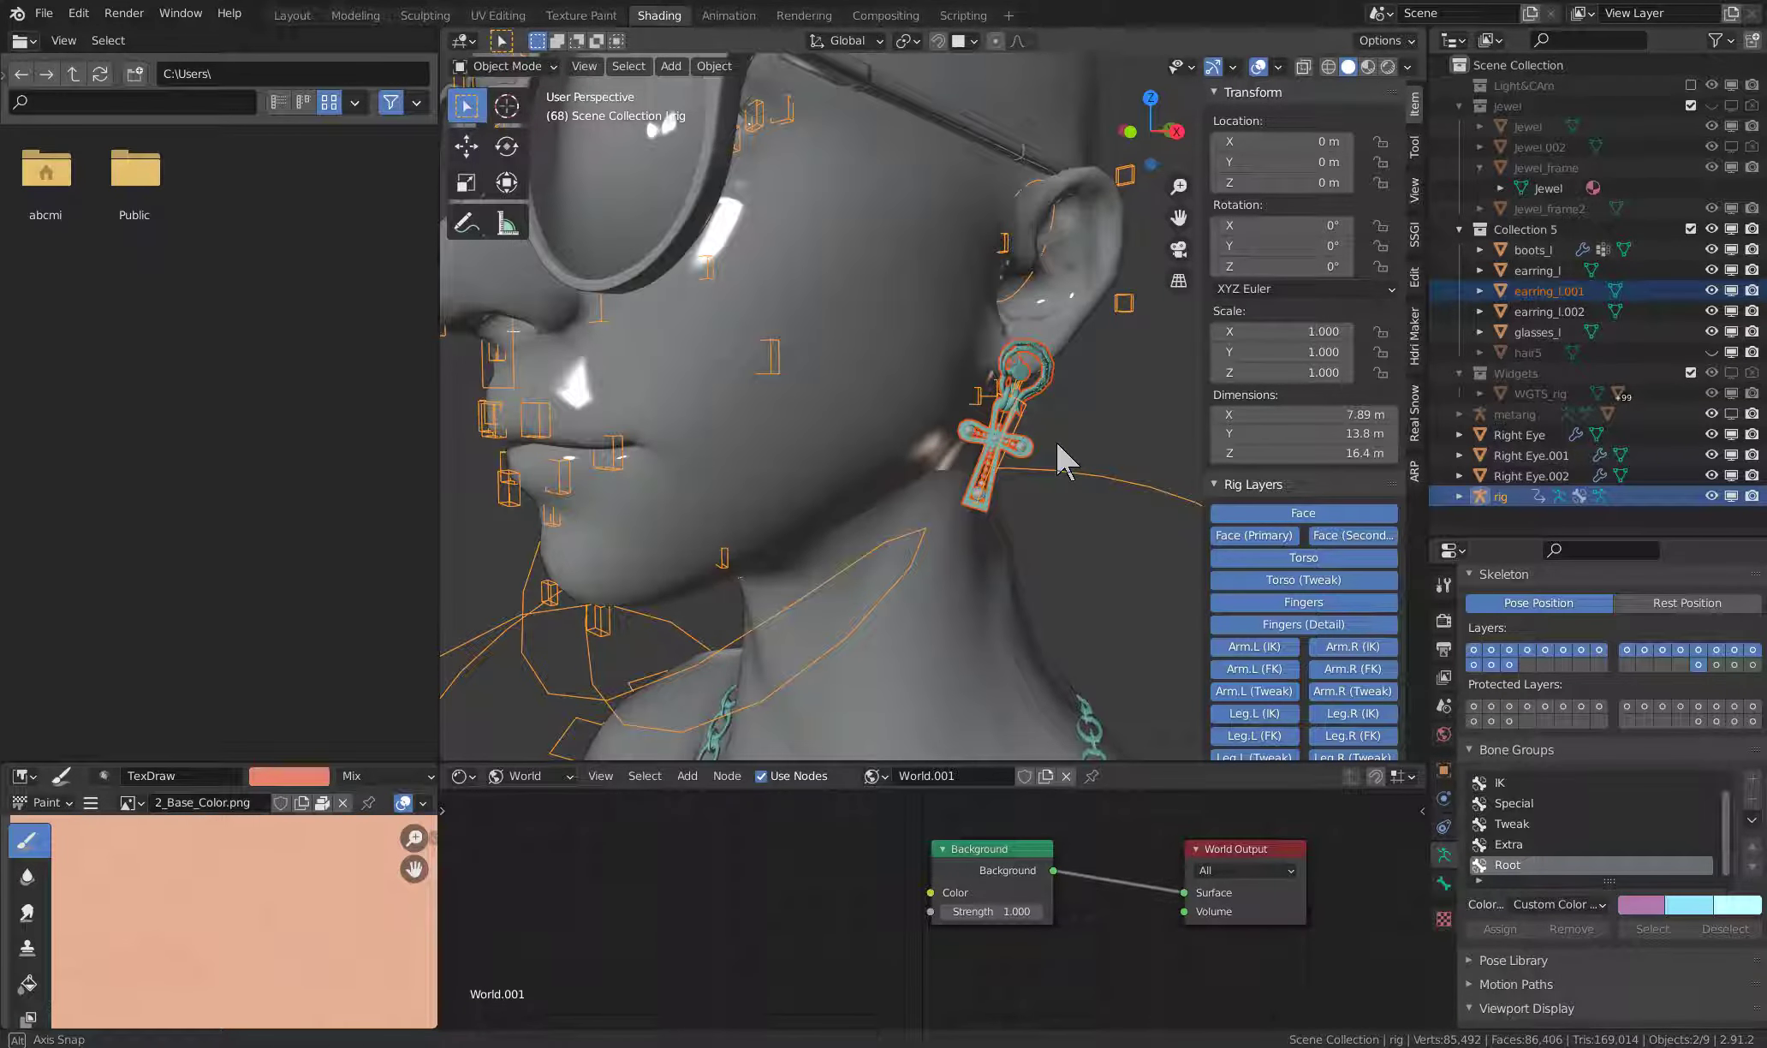
pyautogui.scroll(5, 1043, 422)
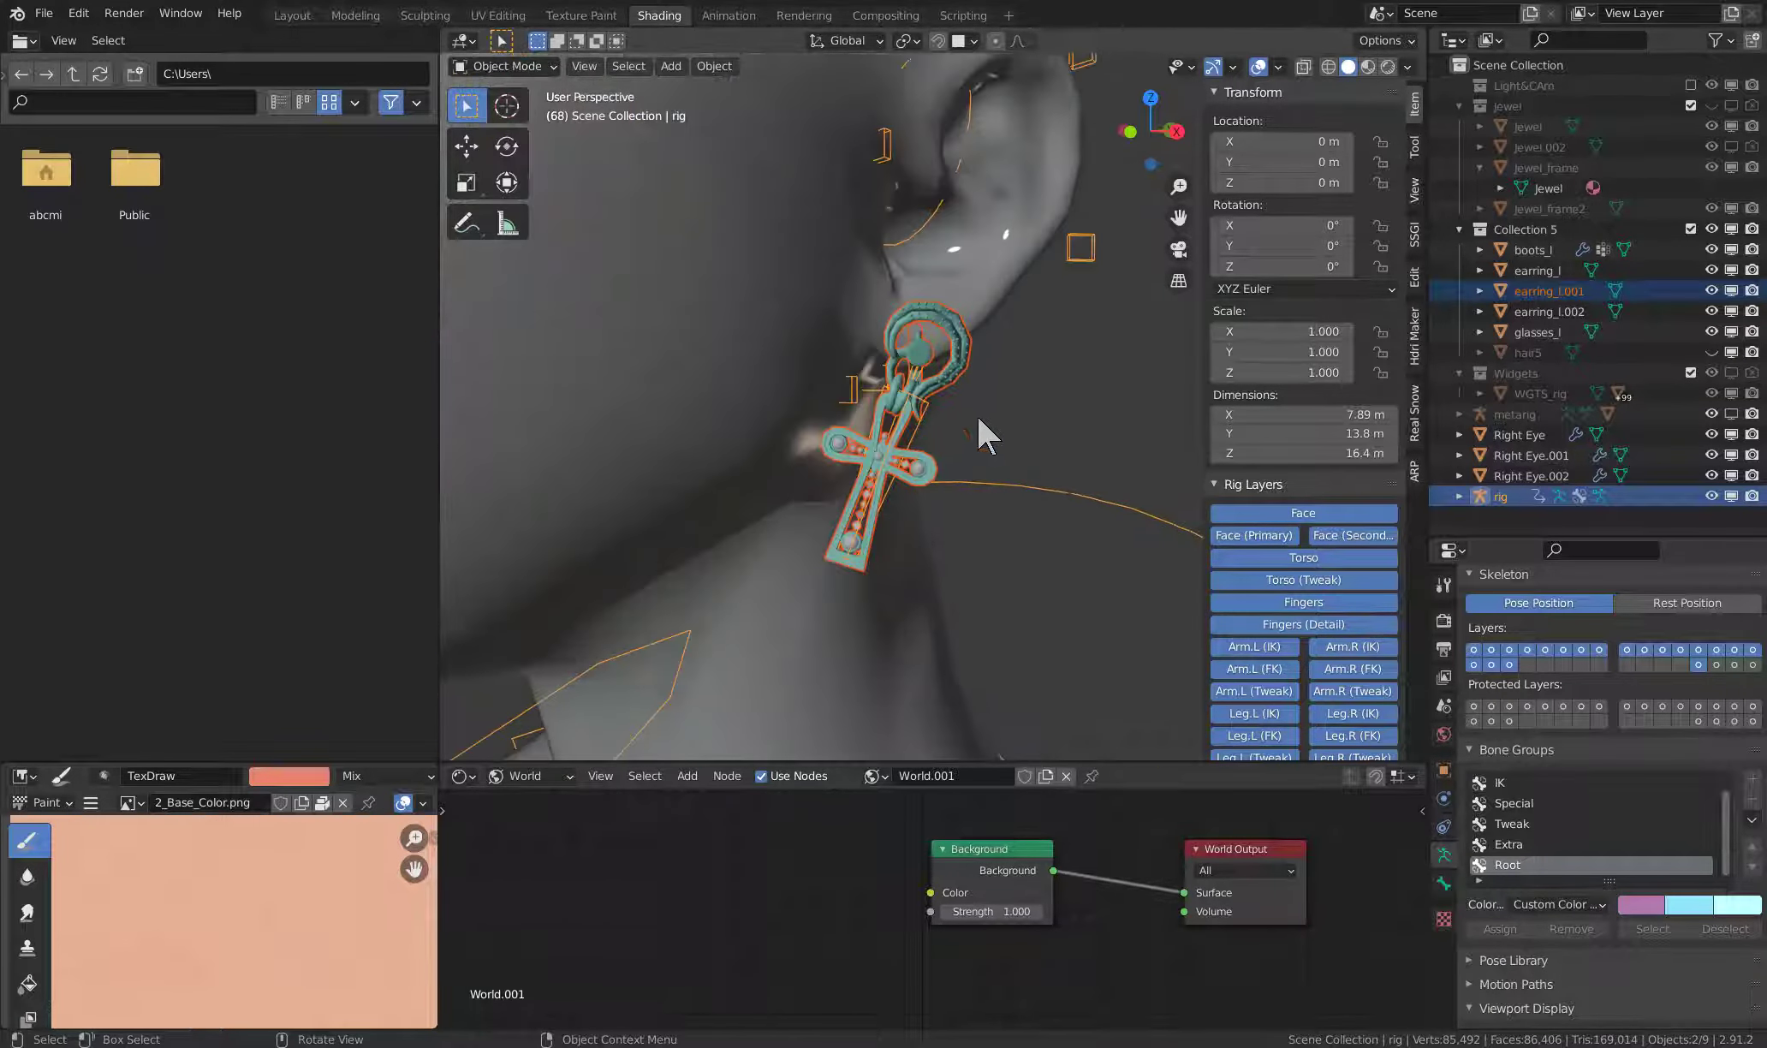
pyautogui.hotkey('alt', 'a')
pyautogui.click(950, 377)
pyautogui.scroll(3, 1018, 389)
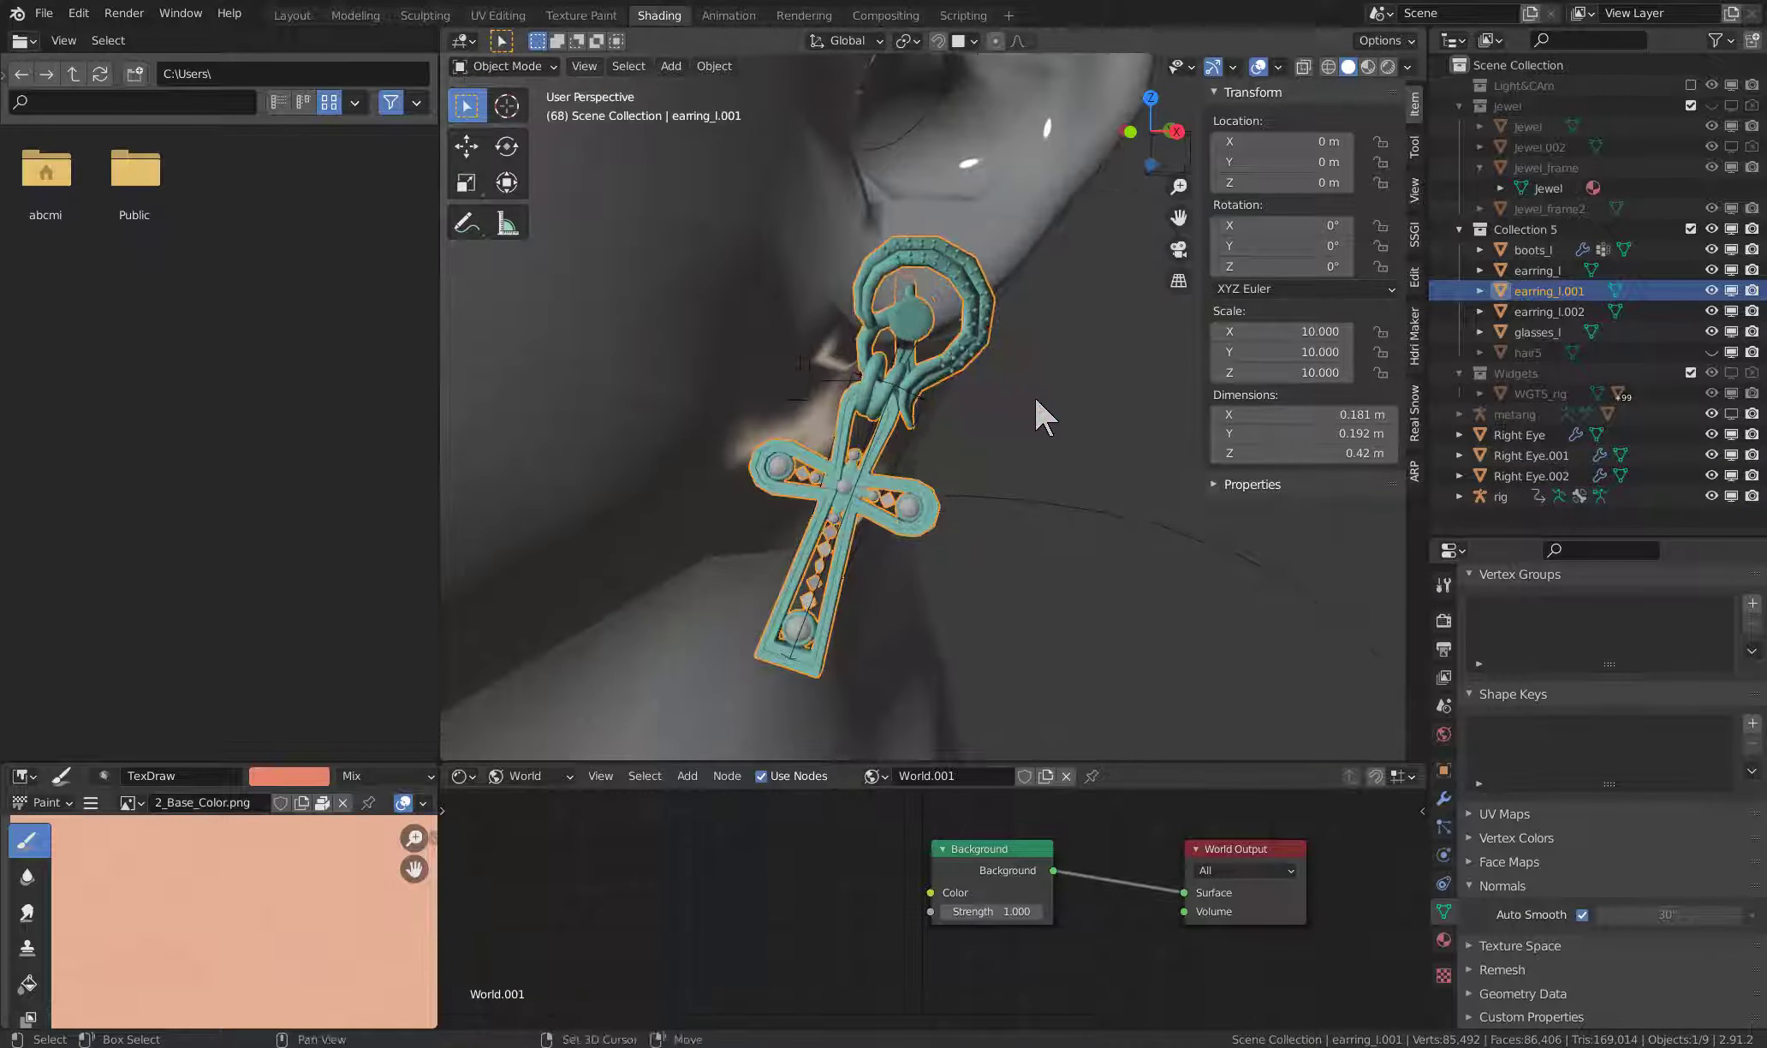
pyautogui.keyDown('shift'); pyautogui.click(1004, 464); pyautogui.keyUp('shift')
# - Enter the rig's Pose Mode and parent the earring to bone Ring_L.001
pyautogui.hotkey('ctrl', 'Tab')
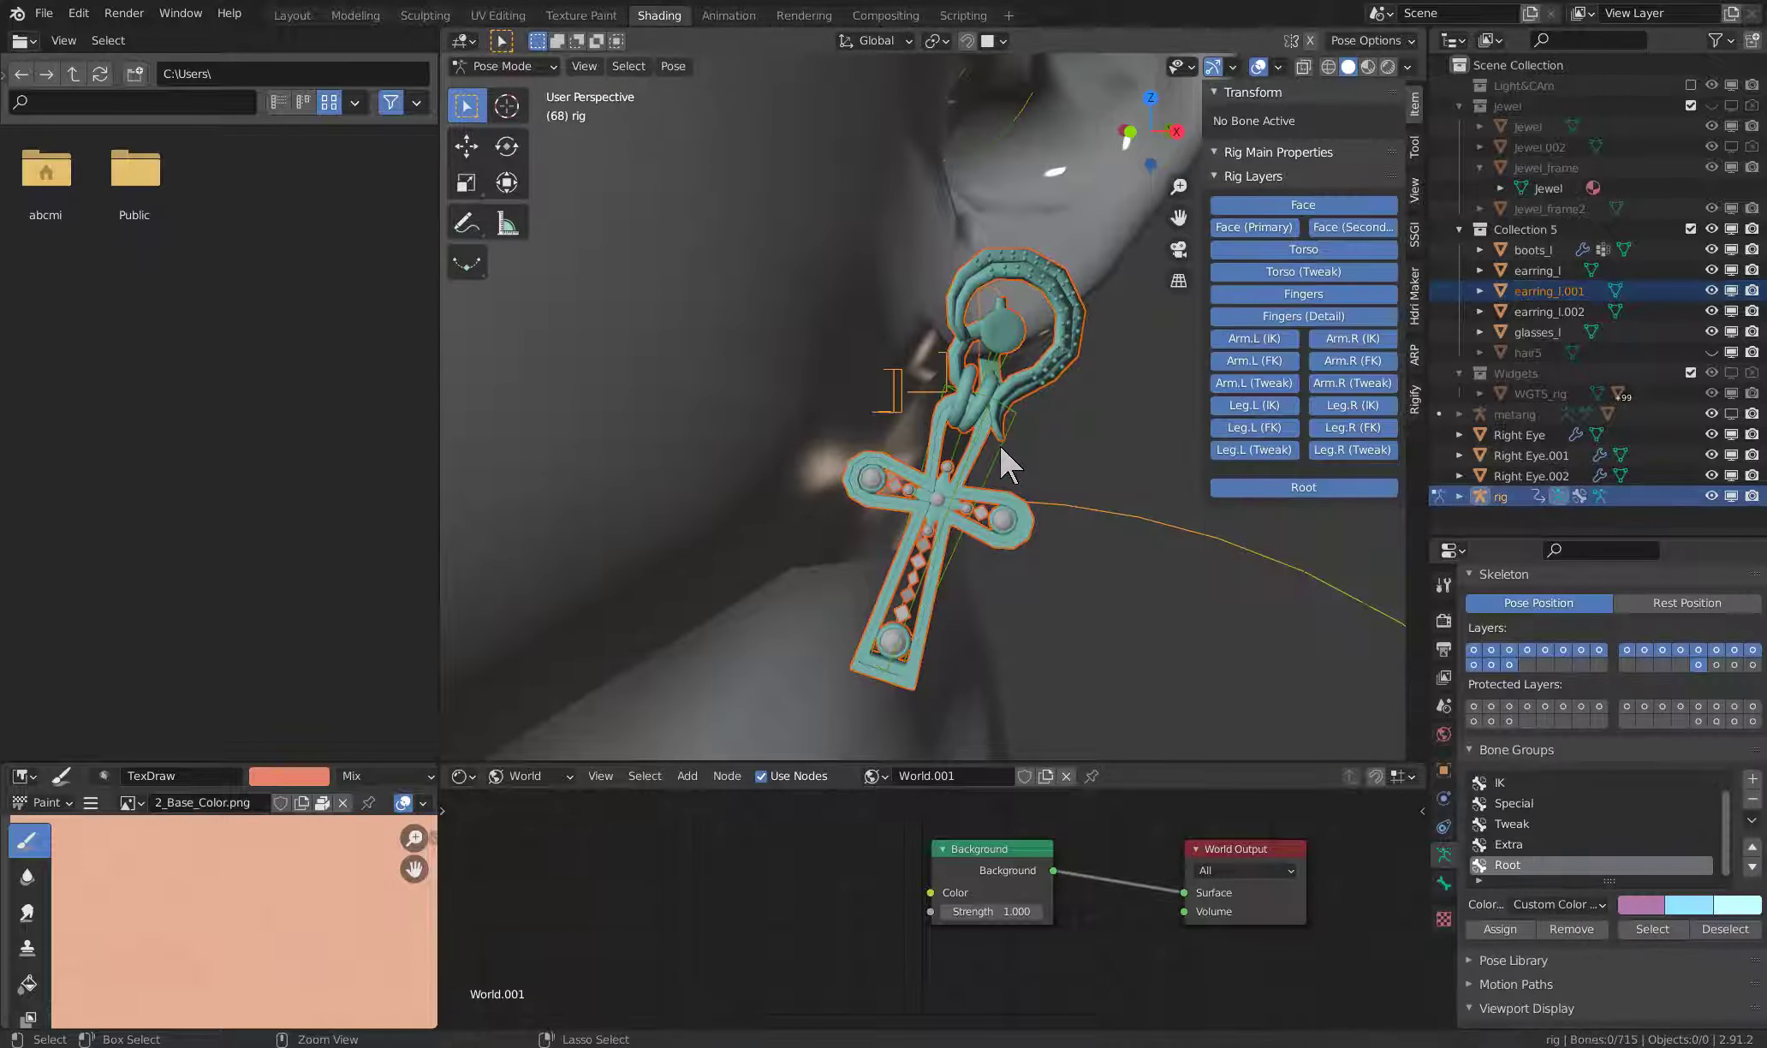
pyautogui.scroll(2, 1000, 445)
pyautogui.scroll(2, 1006, 448)
pyautogui.moveTo(1012, 451); pyautogui.dragTo(1018, 456, button='middle')
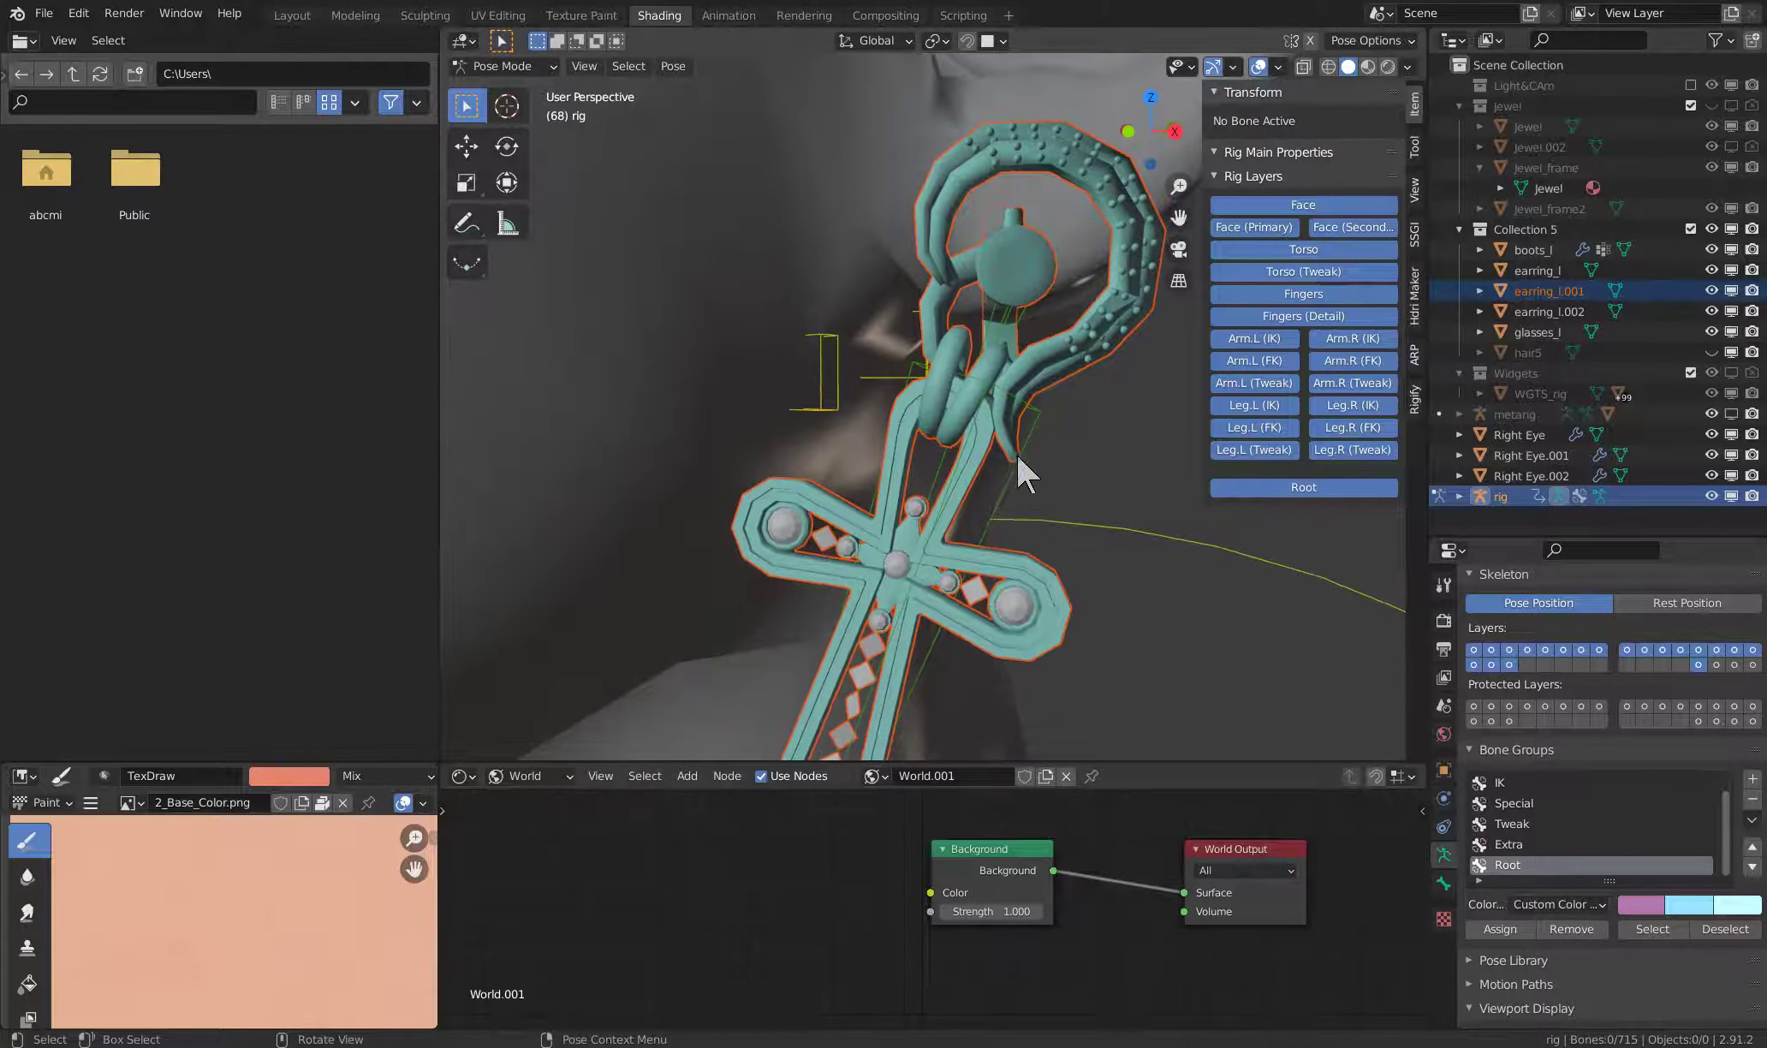
pyautogui.click(1010, 471)
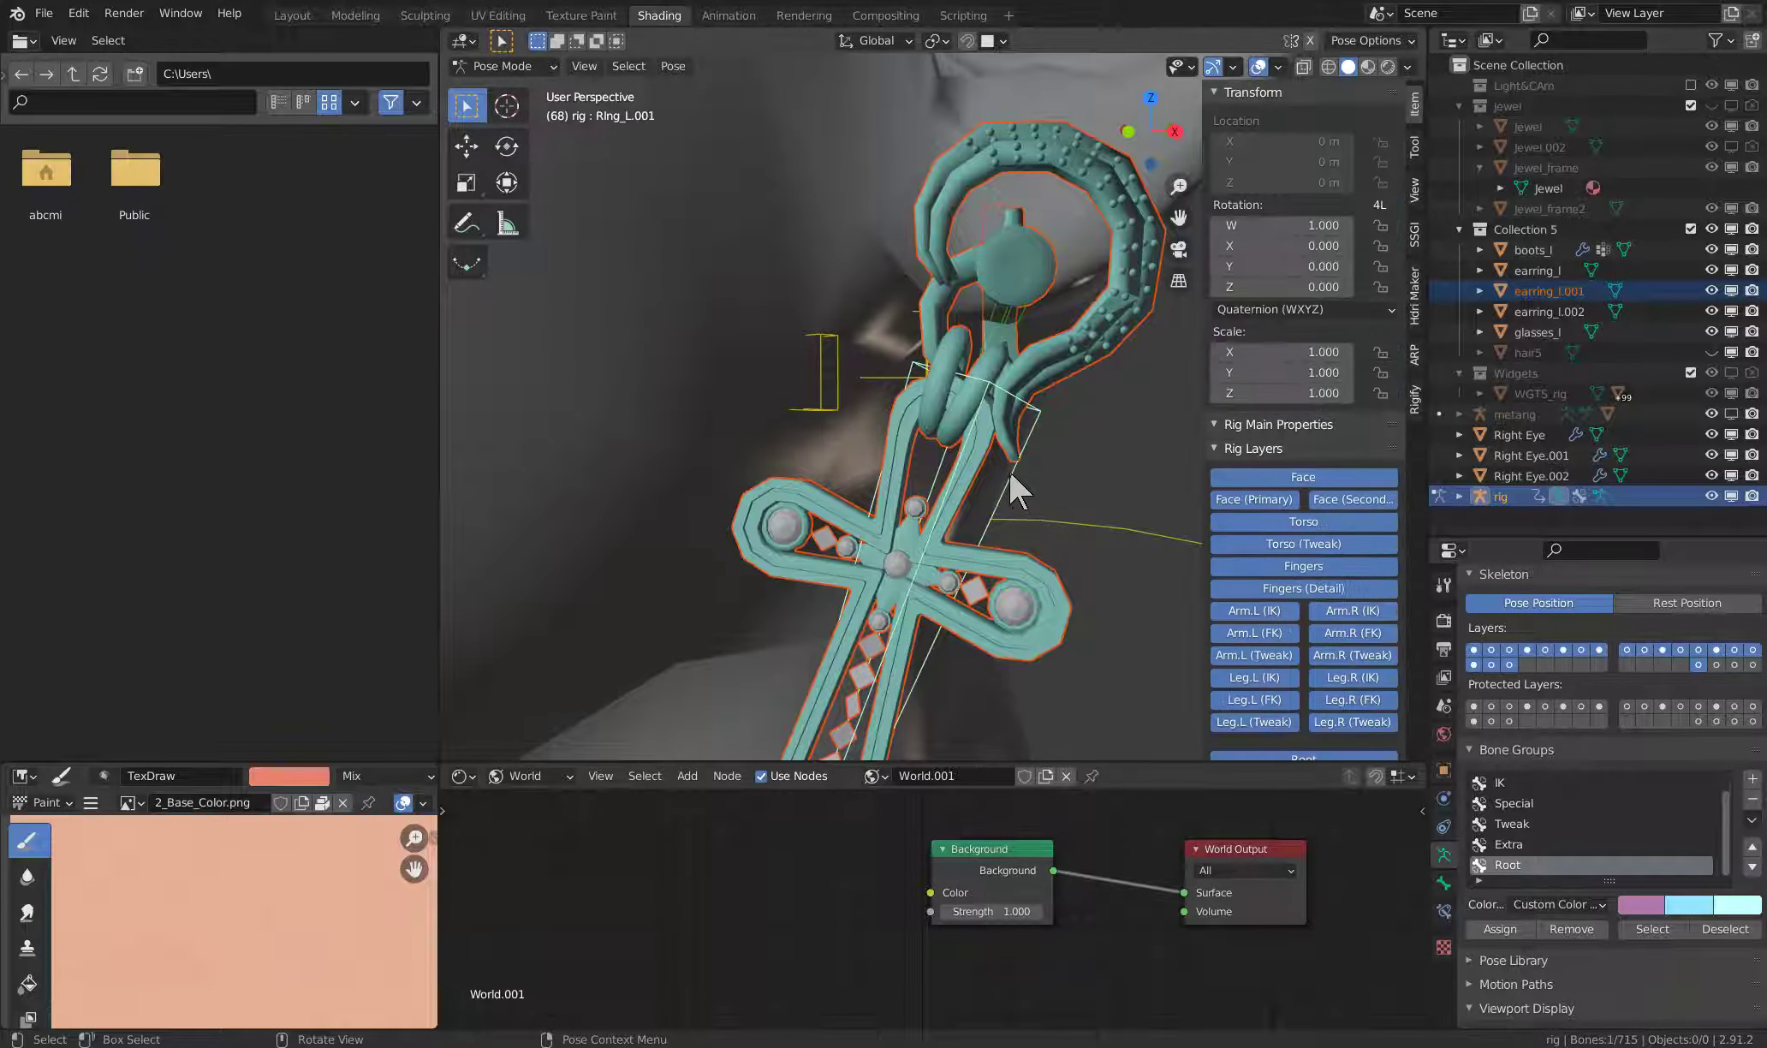
pyautogui.scroll(-2, 1010, 462)
pyautogui.hotkey('ctrl', 'p')
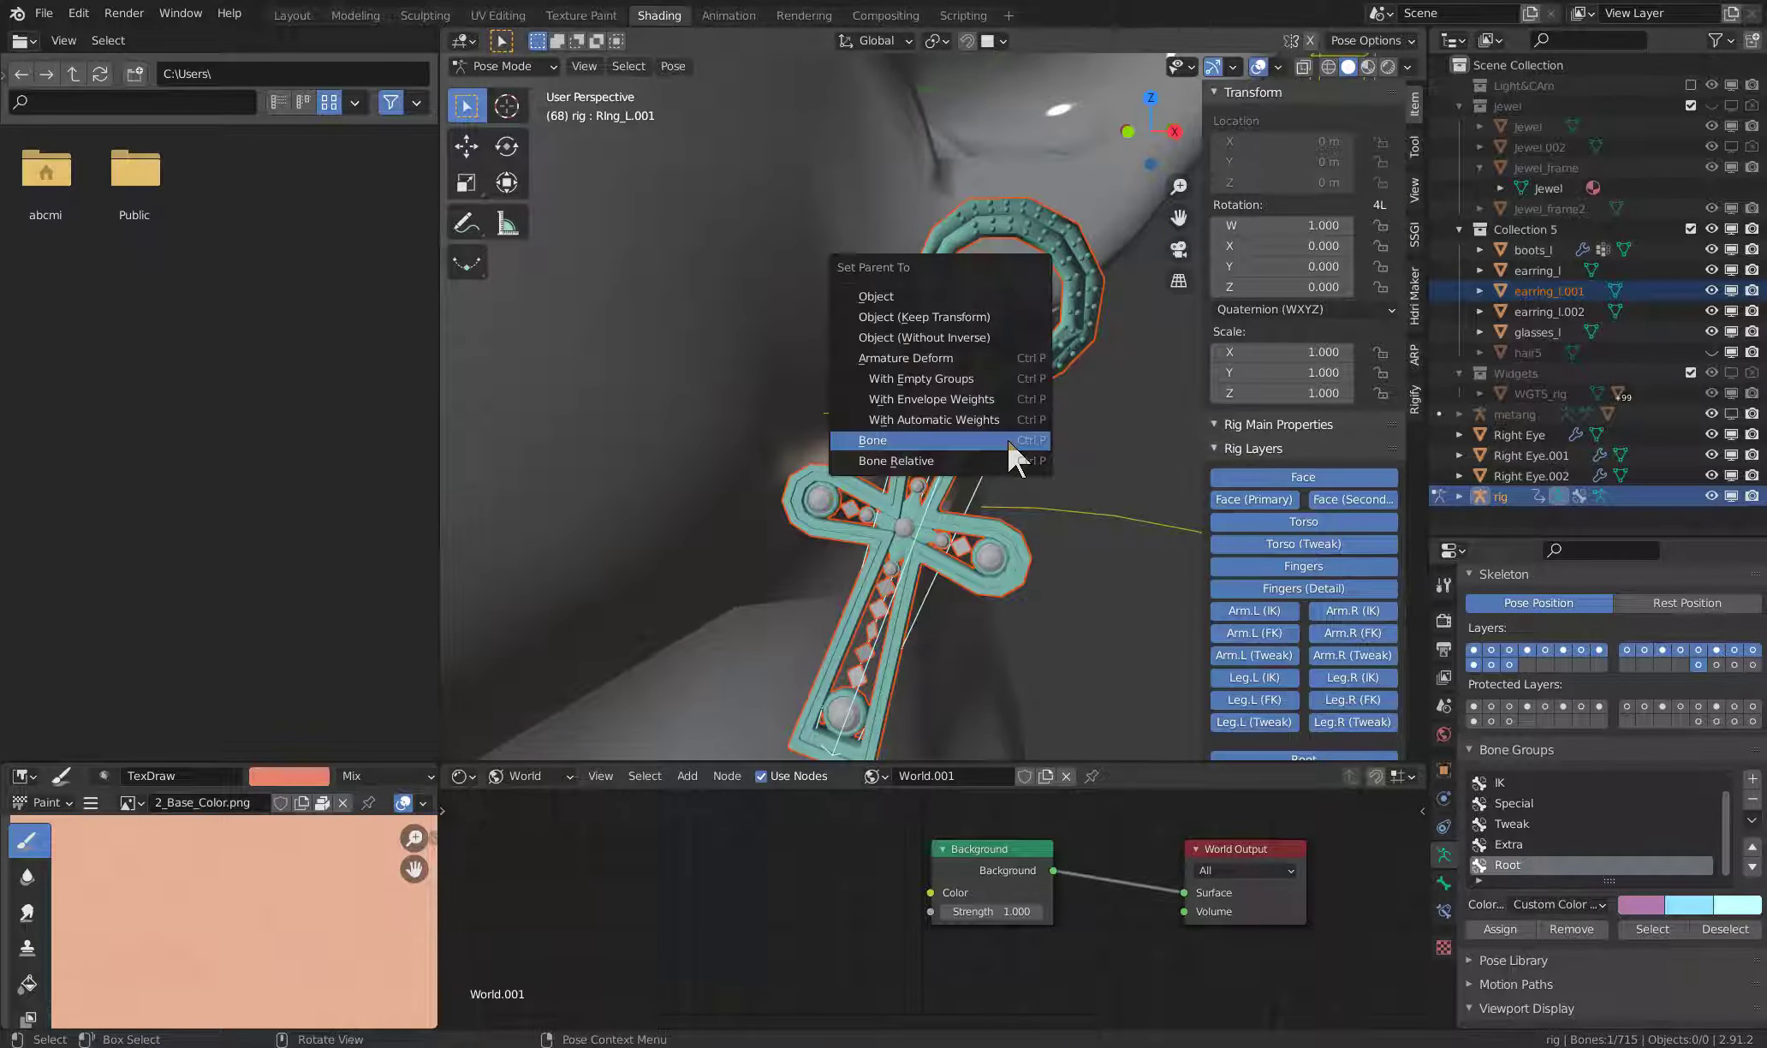
pyautogui.click(1007, 439)
# - Deselect the bones, return to Object Mode and select earring_l.002
pyautogui.scroll(-3, 1006, 454)
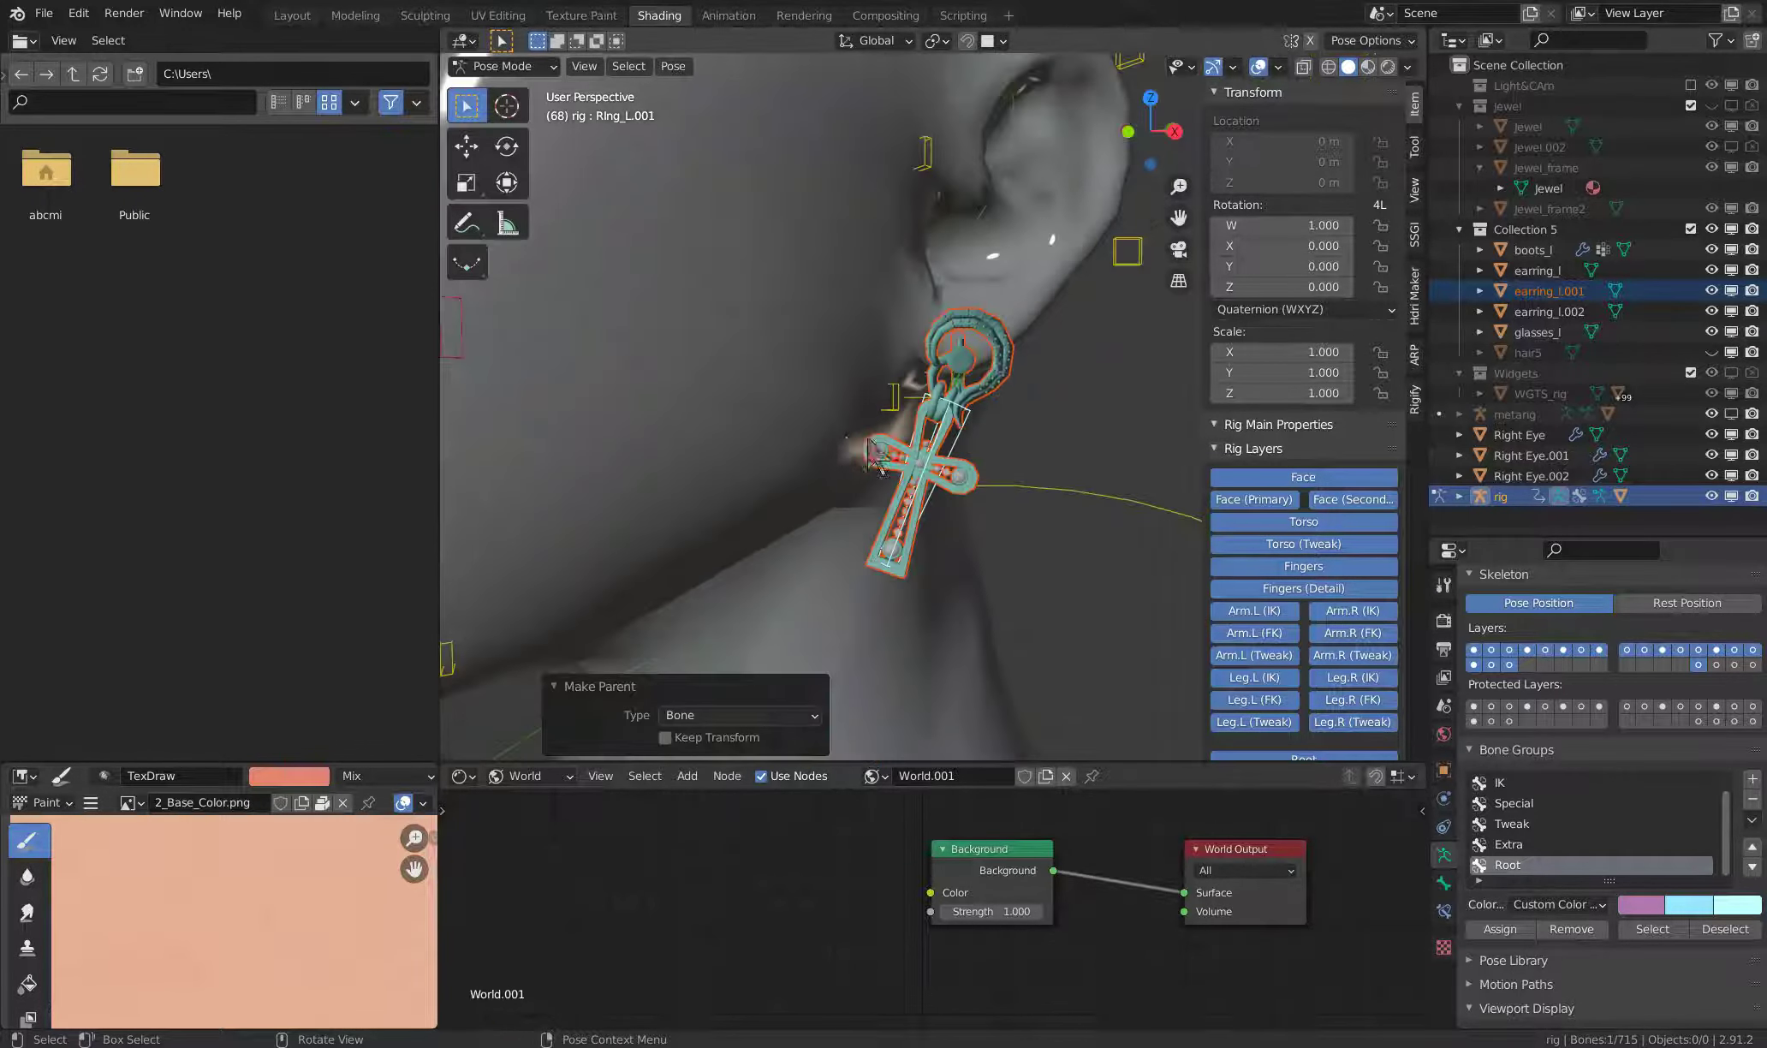
pyautogui.scroll(-3, 886, 432)
pyautogui.scroll(2, 821, 424)
pyautogui.scroll(3, 737, 414)
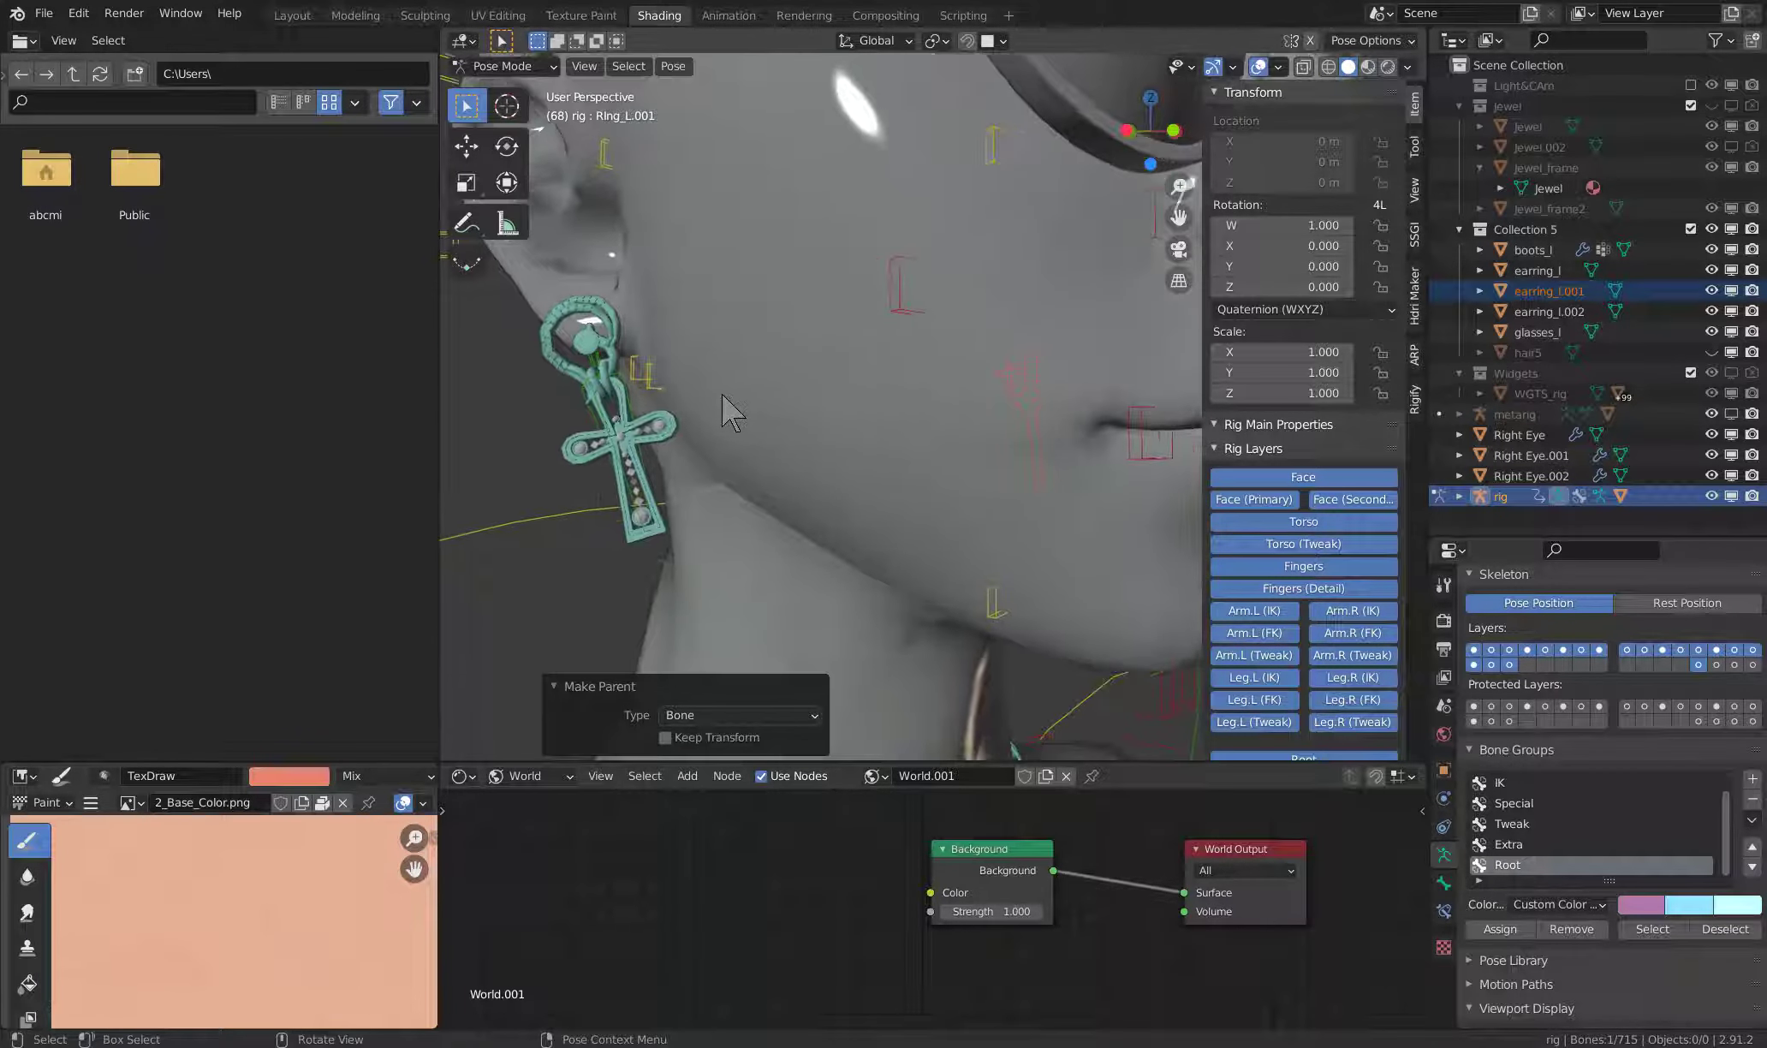
pyautogui.scroll(2, 609, 390)
pyautogui.click(556, 371)
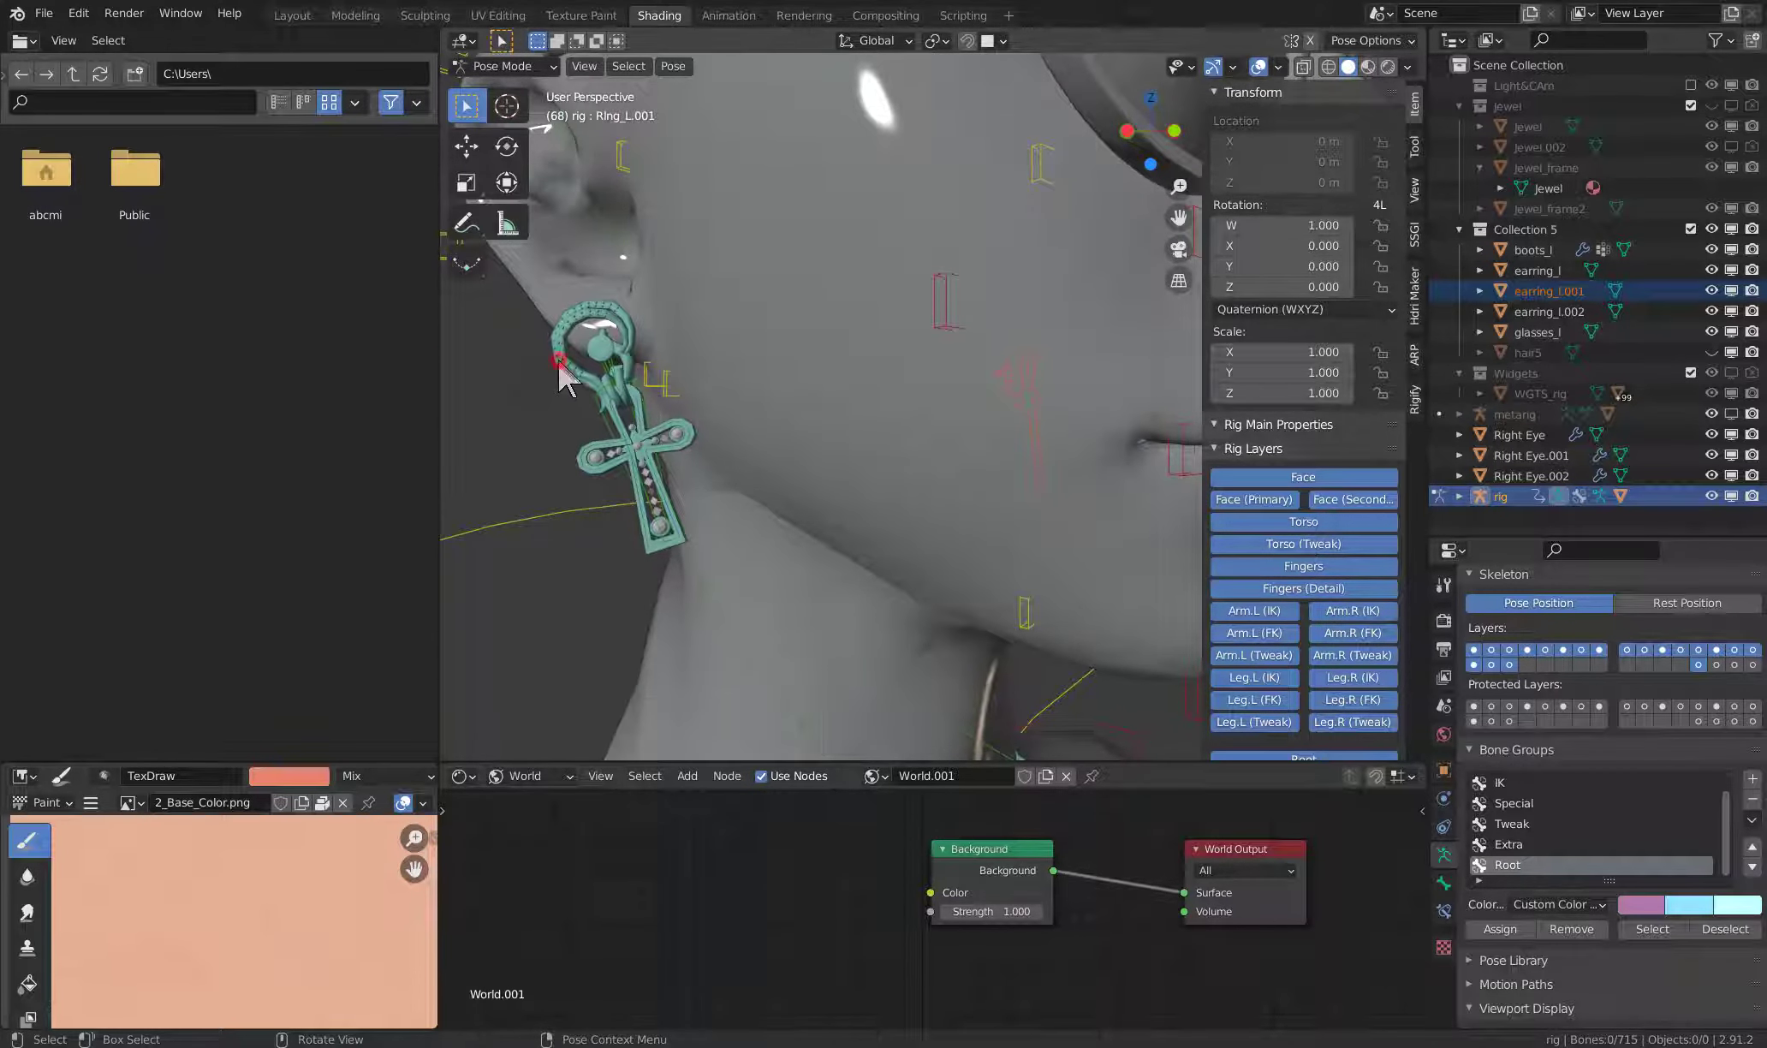
pyautogui.scroll(-2, 565, 377)
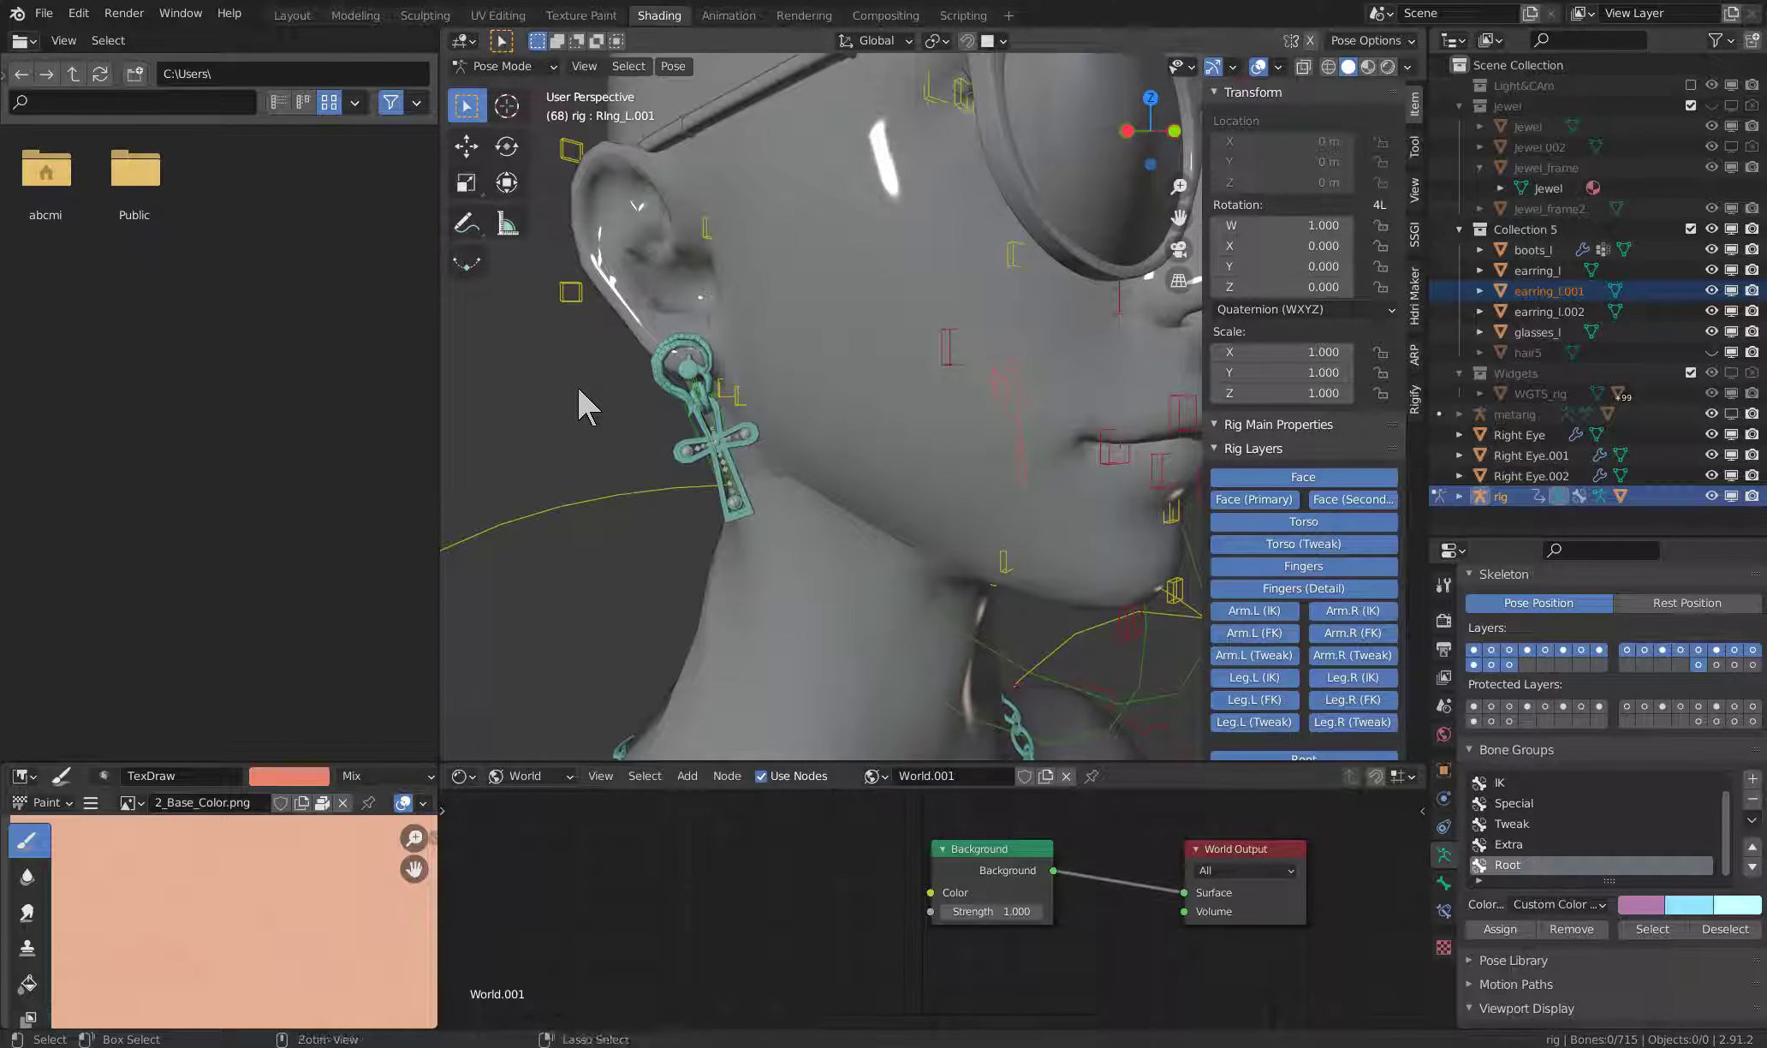
pyautogui.hotkey('ctrl', 'Tab')
pyautogui.click(660, 384)
pyautogui.scroll(2, 664, 383)
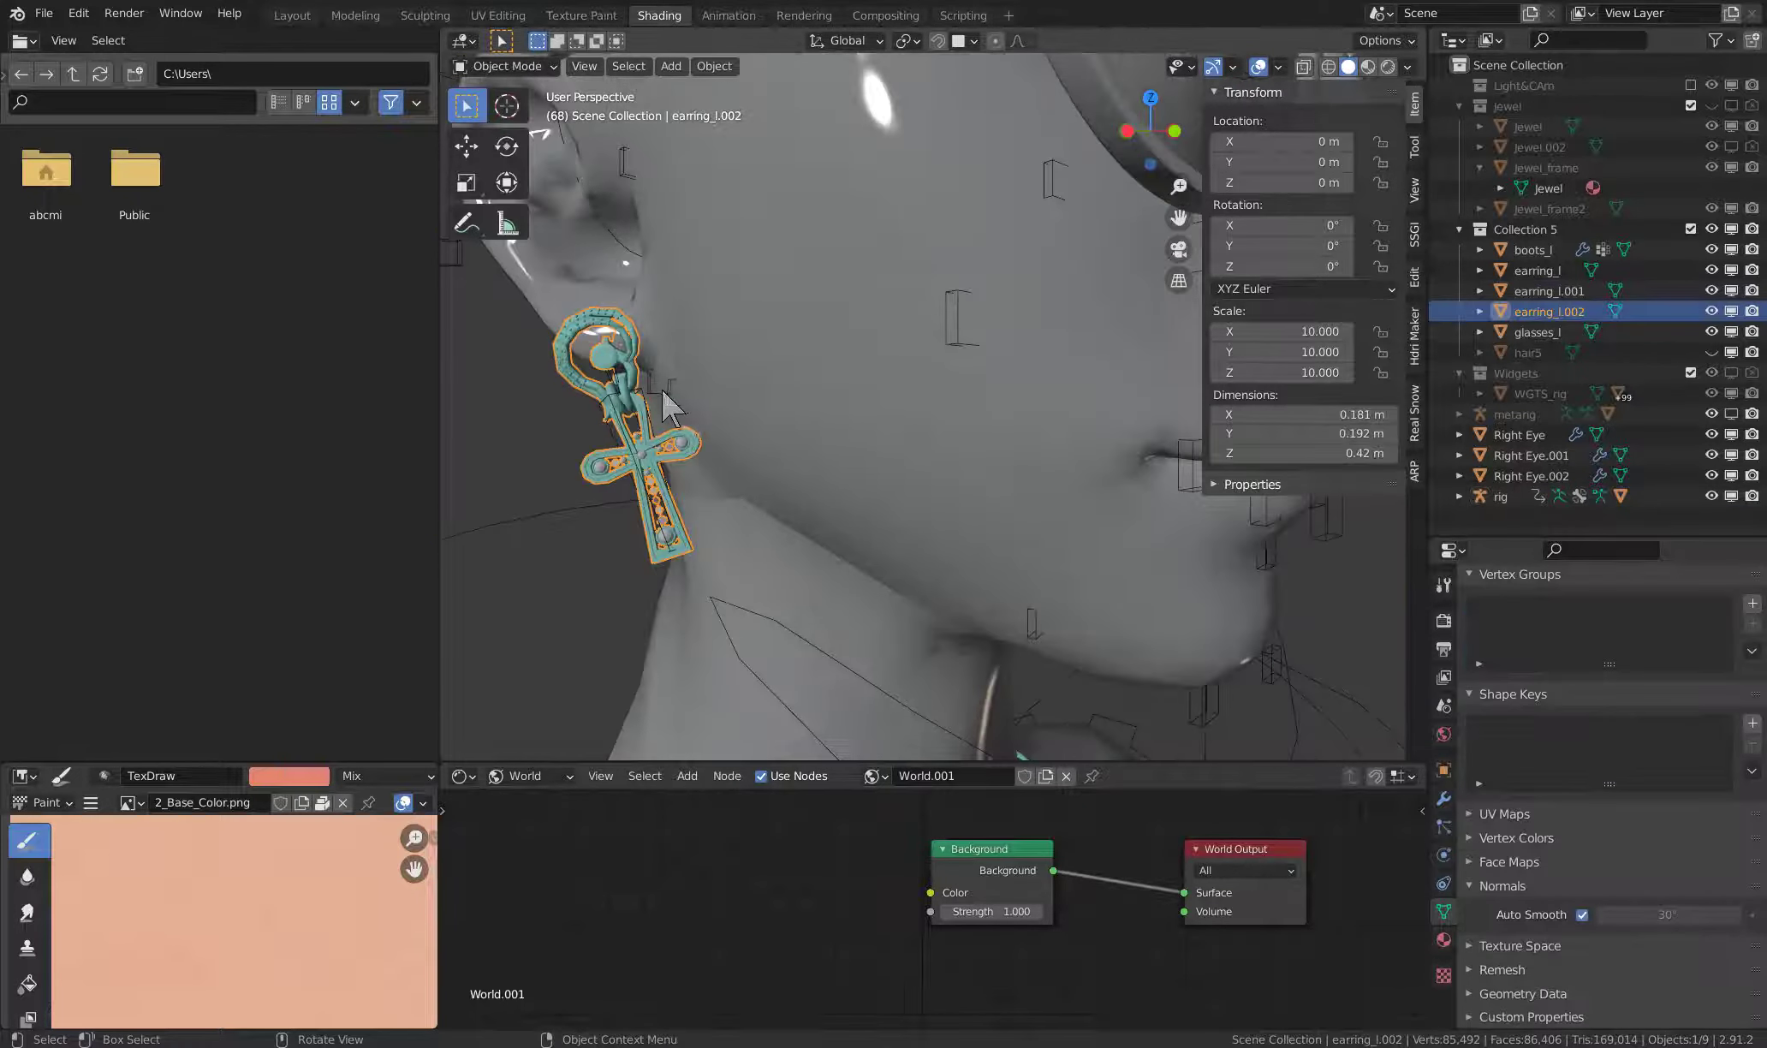
# - Keep Object Mode and add the rig as active to the earring_l.002 selection
pyautogui.moveTo(664, 383); pyautogui.dragTo(682, 419, button='middle')
pyautogui.hotkey('ctrl', 'Tab')
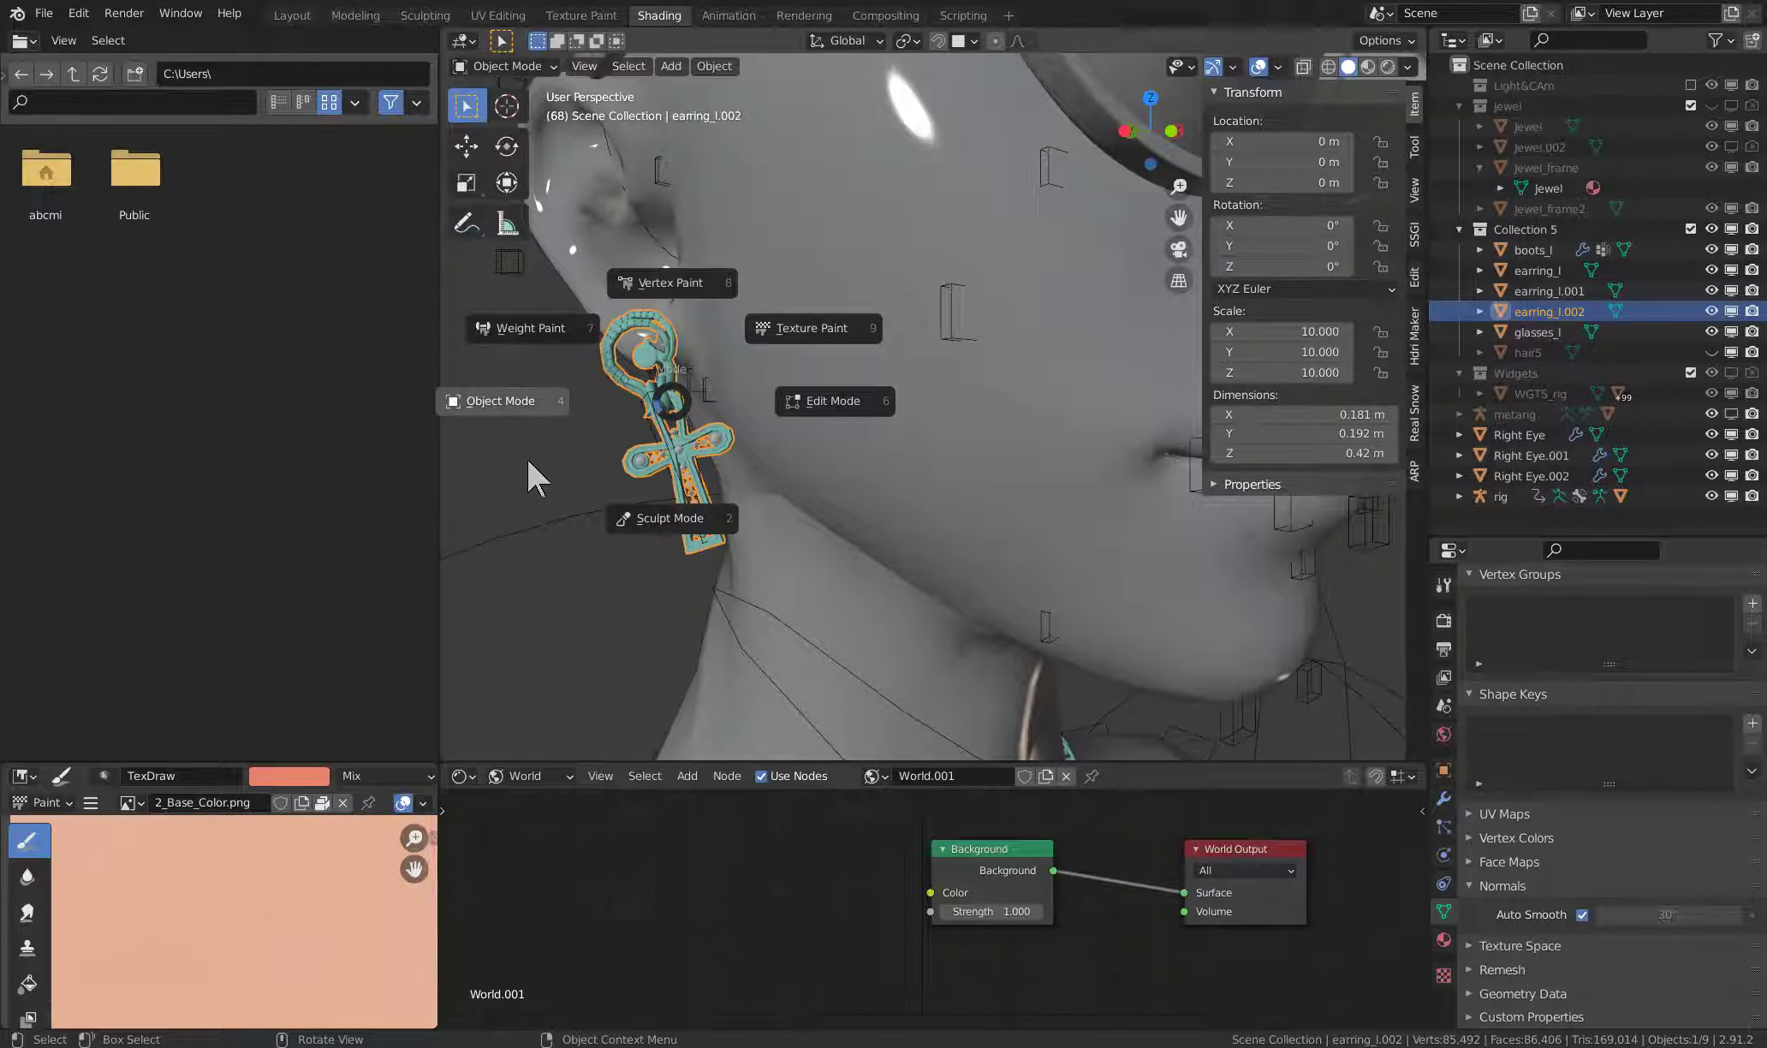
pyautogui.click(529, 459)
pyautogui.moveTo(629, 383); pyautogui.dragTo(651, 463, button='middle')
pyautogui.scroll(5, 651, 462)
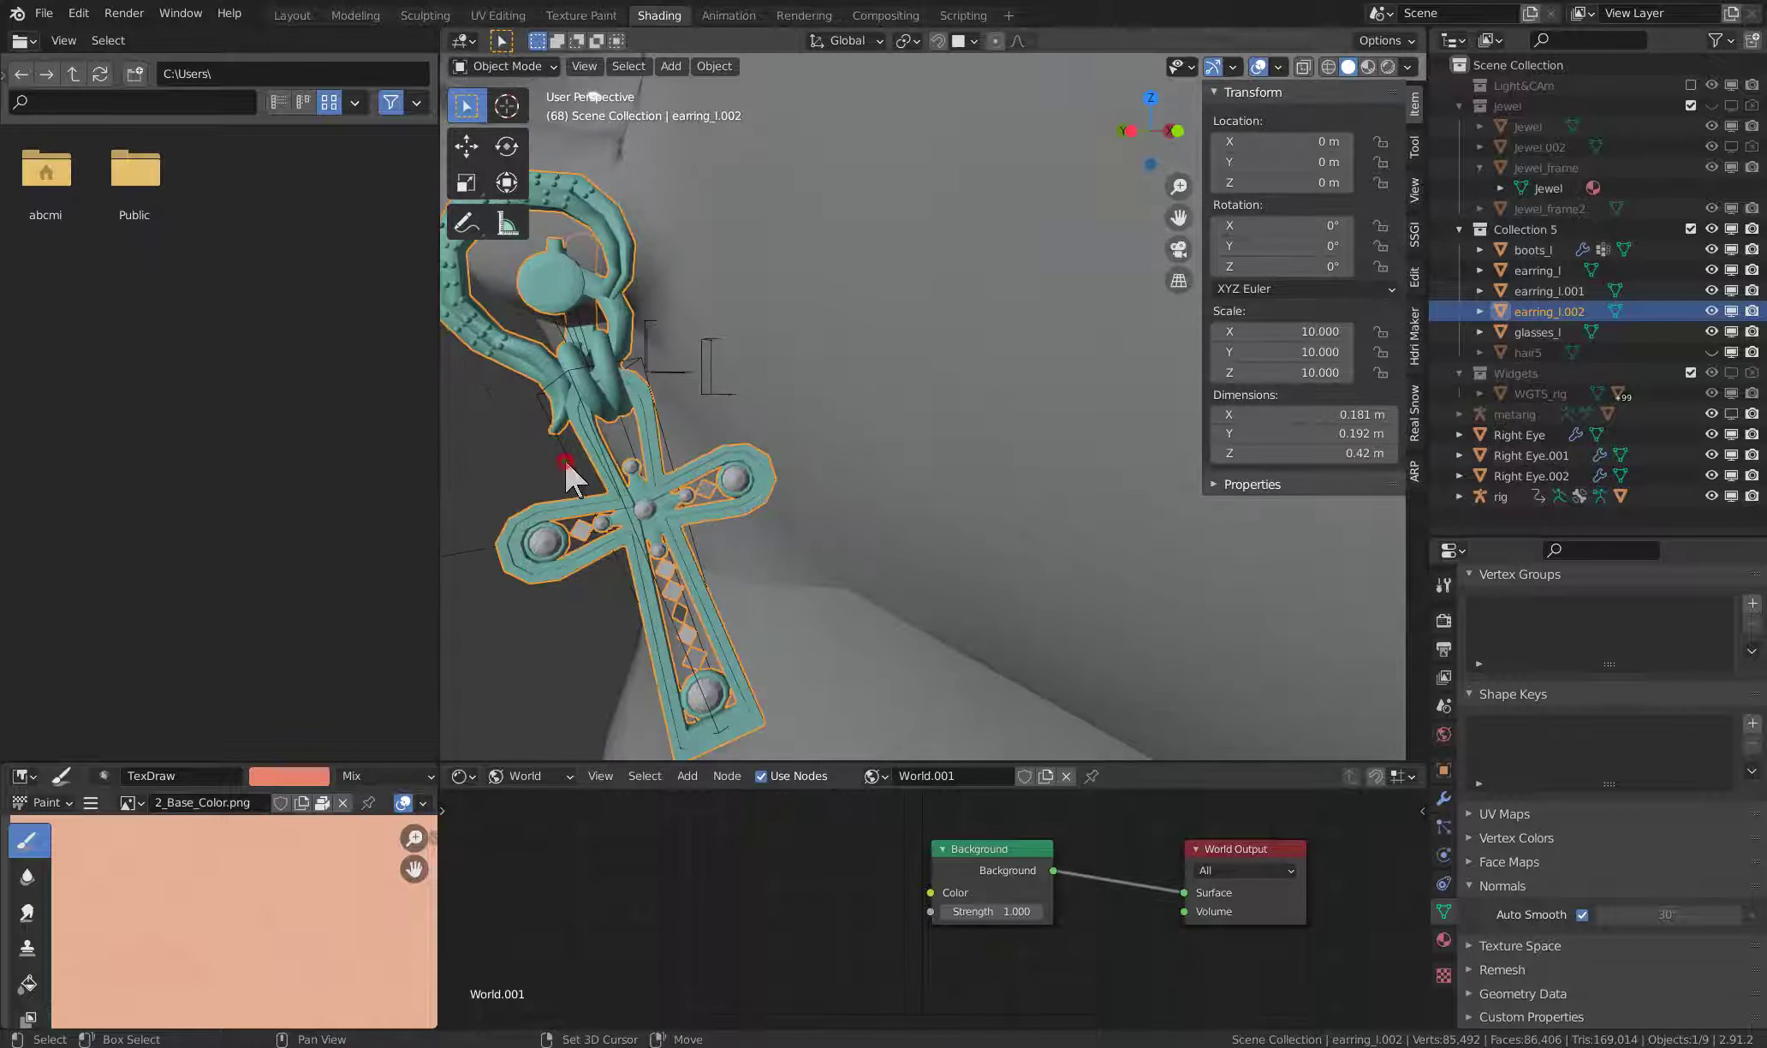
pyautogui.click(563, 457)
pyautogui.scroll(-2, 600, 462)
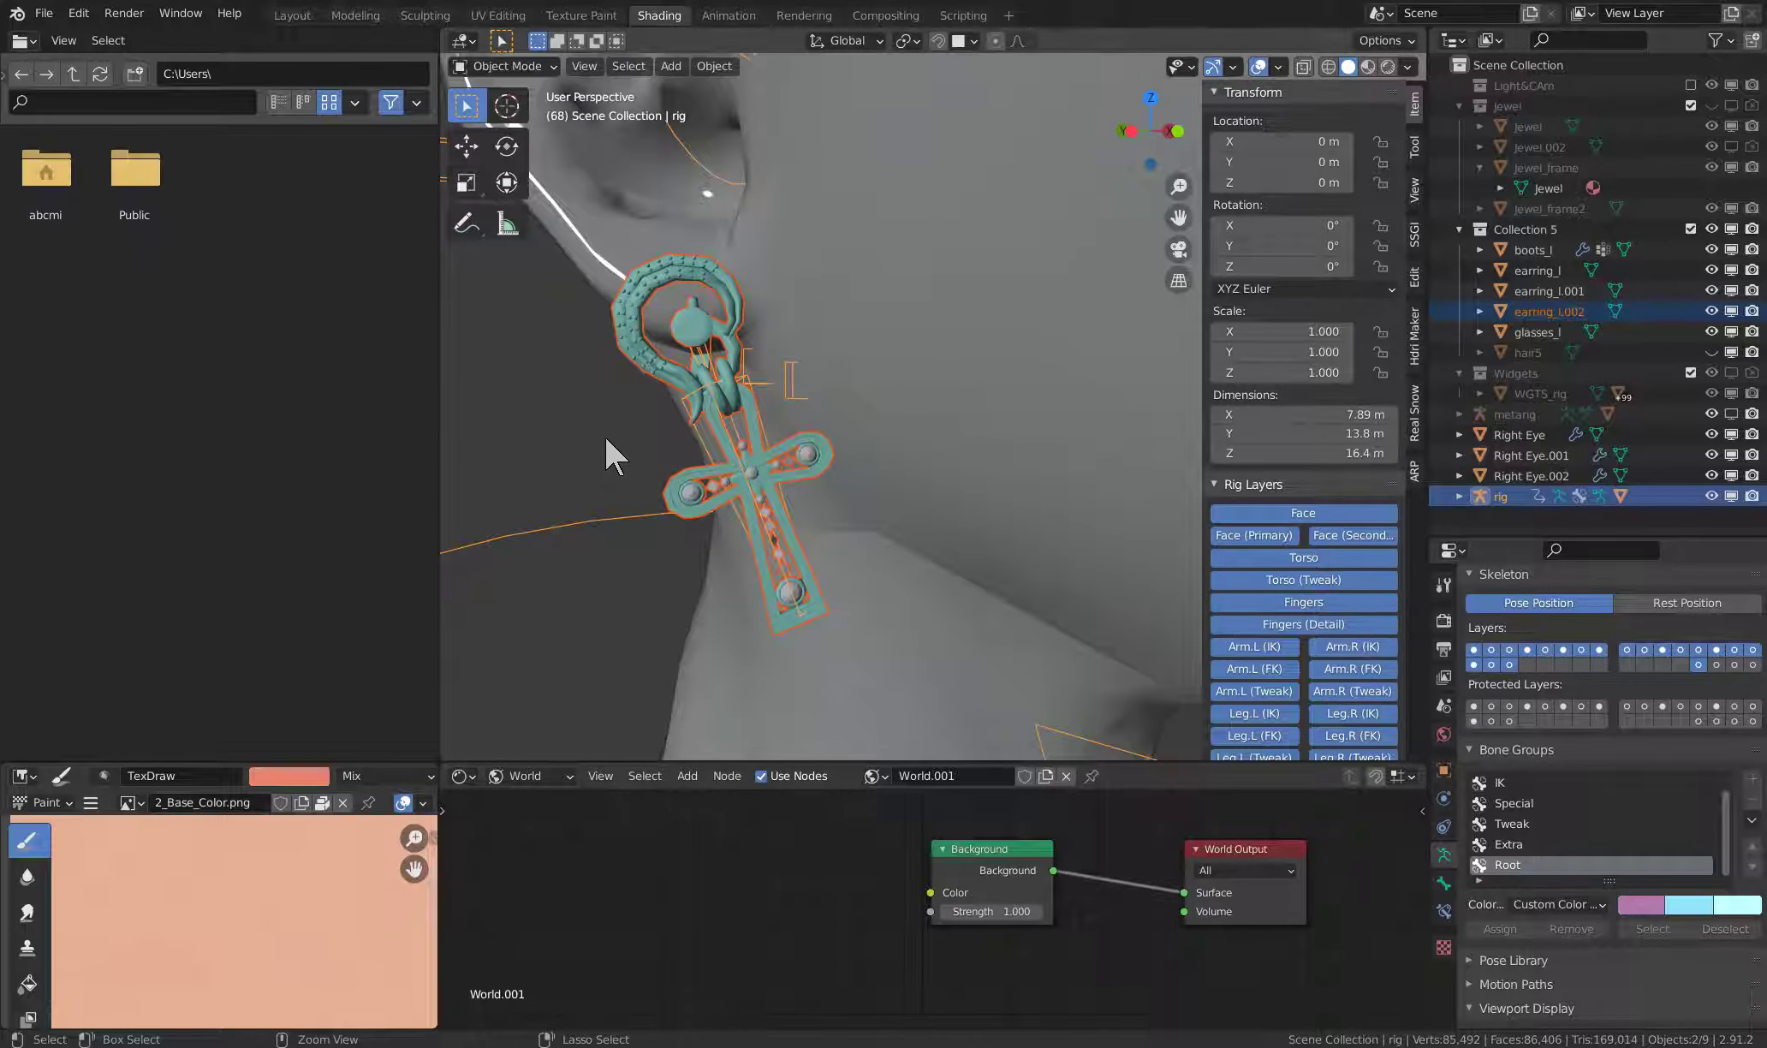
# - Enter Pose Mode and bone-parent earring_l.002 to Ring_R.001
pyautogui.hotkey('ctrl', 'Tab')
pyautogui.scroll(1, 707, 433)
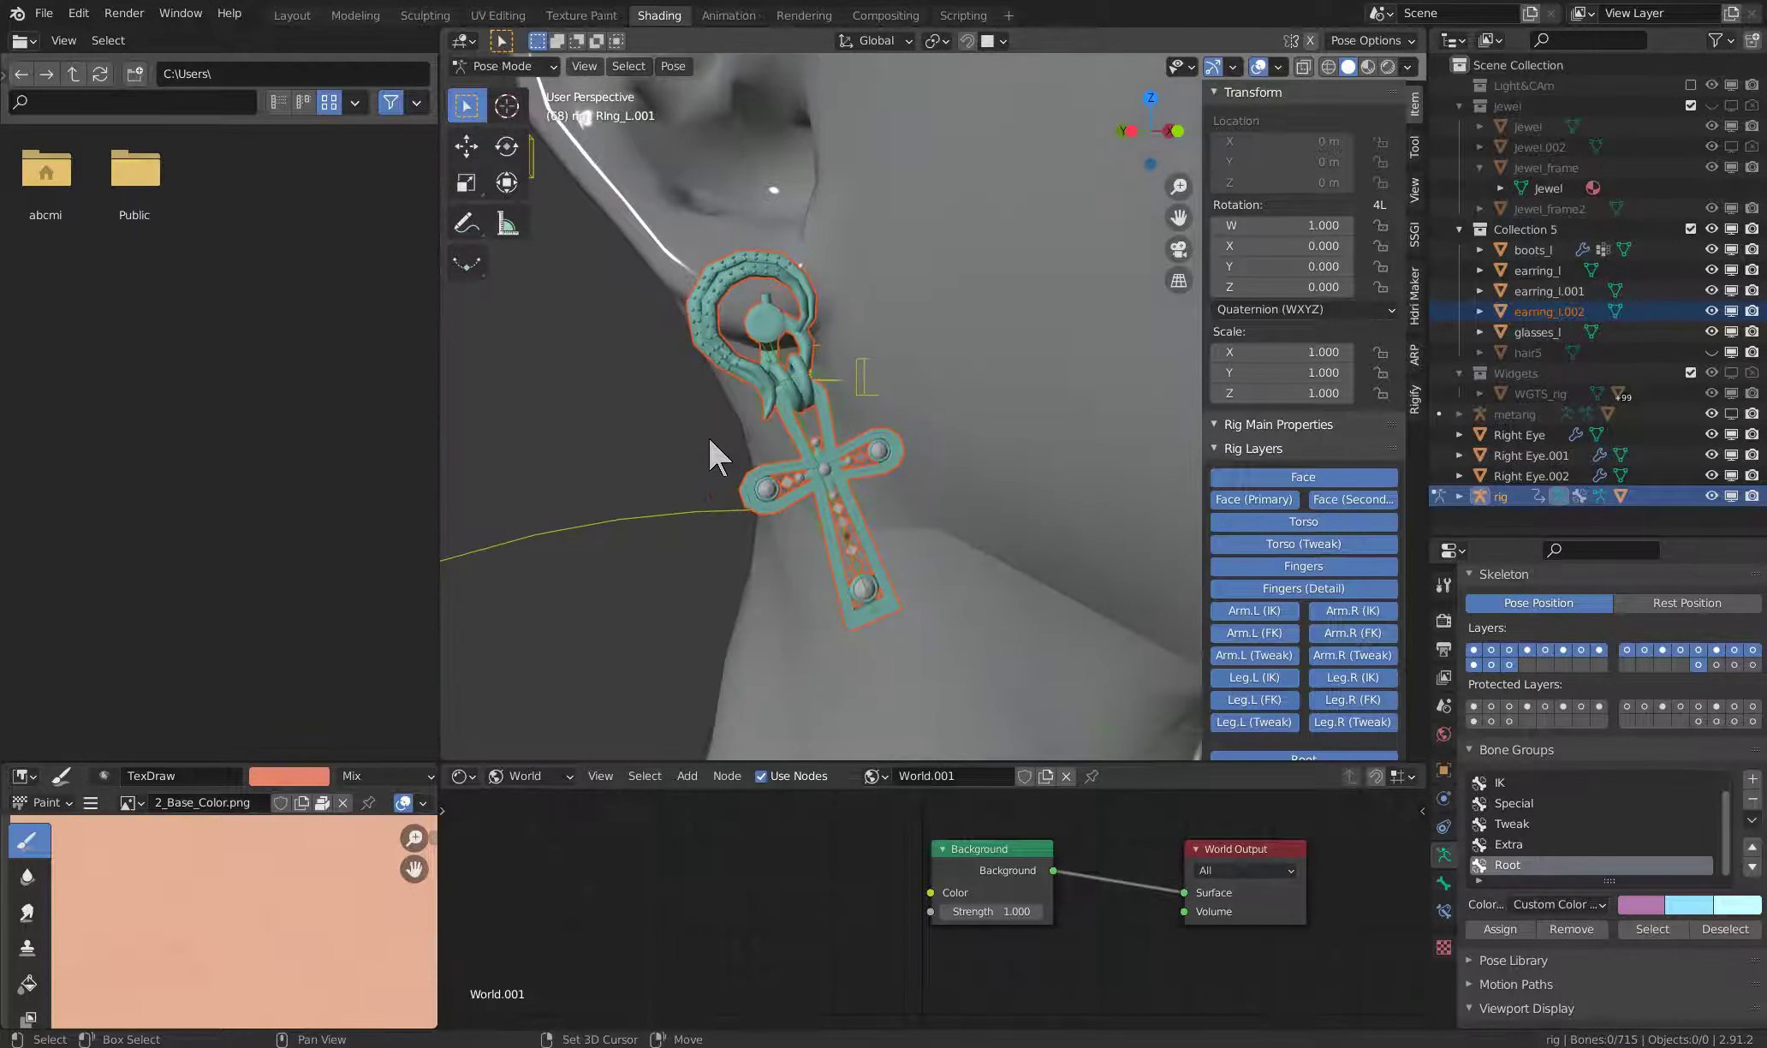
pyautogui.scroll(1, 717, 461)
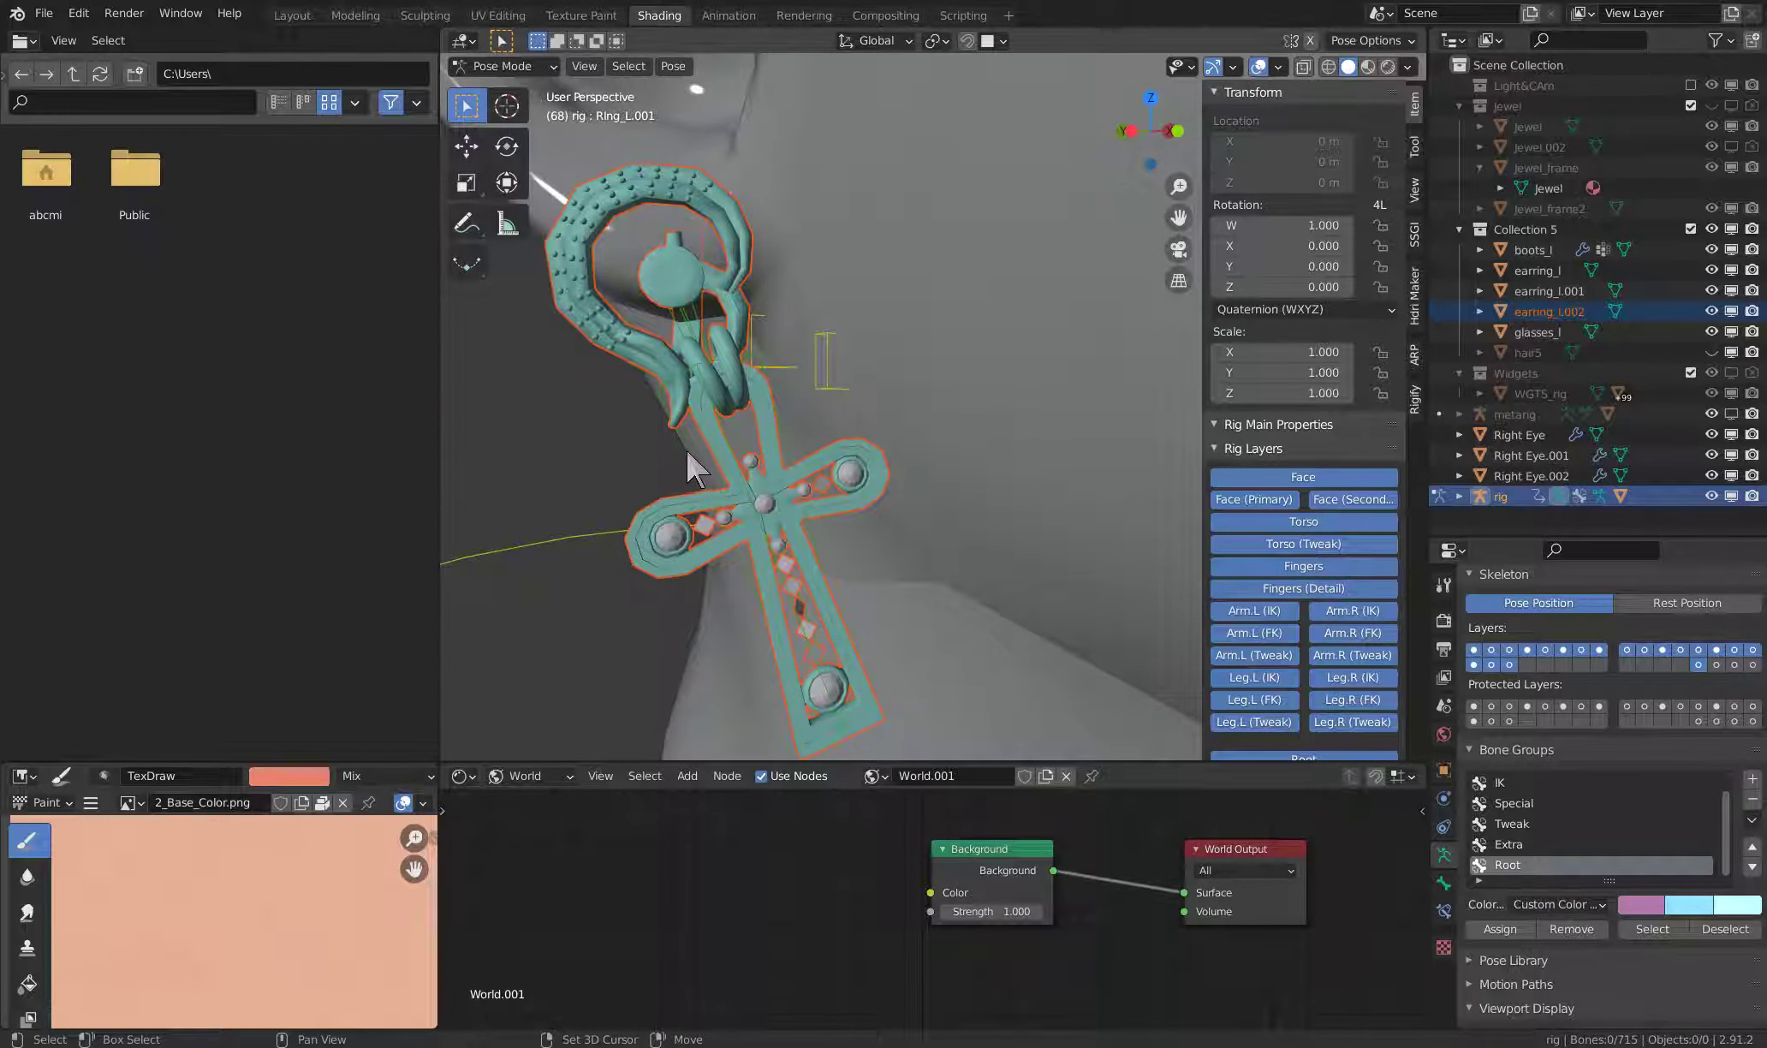
pyautogui.keyDown('shift'); pyautogui.moveTo(725, 456); pyautogui.dragTo(717, 446, button='middle'); pyautogui.keyUp('shift')
pyautogui.hotkey('ctrl', 'p')
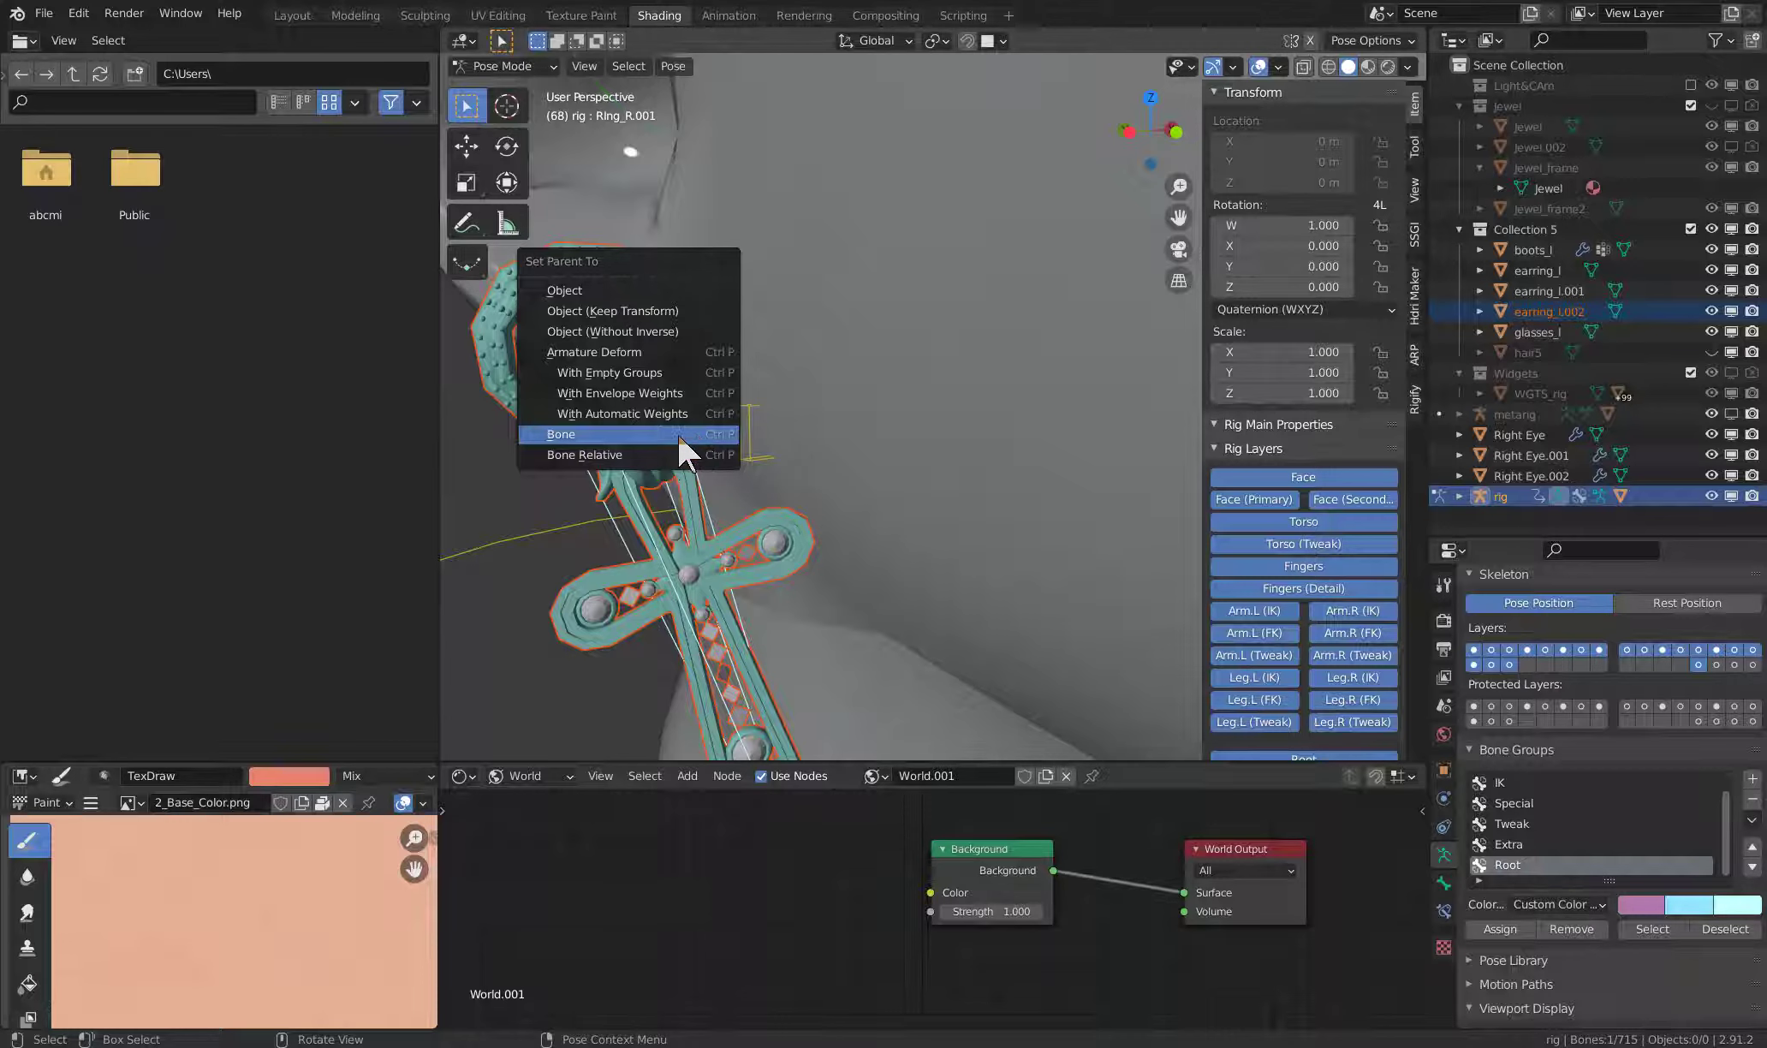
pyautogui.click(676, 432)
pyautogui.scroll(-5, 676, 432)
# - Select the Ring_L.001 bone and rotate it to test the earring follows
pyautogui.moveTo(685, 428)
pyautogui.mouseDown(button='middle')
pyautogui.moveTo(728, 412)
pyautogui.moveTo(787, 449)
pyautogui.mouseUp(button='middle')
pyautogui.moveTo(1059, 424); pyautogui.dragTo(1012, 432, button='middle')
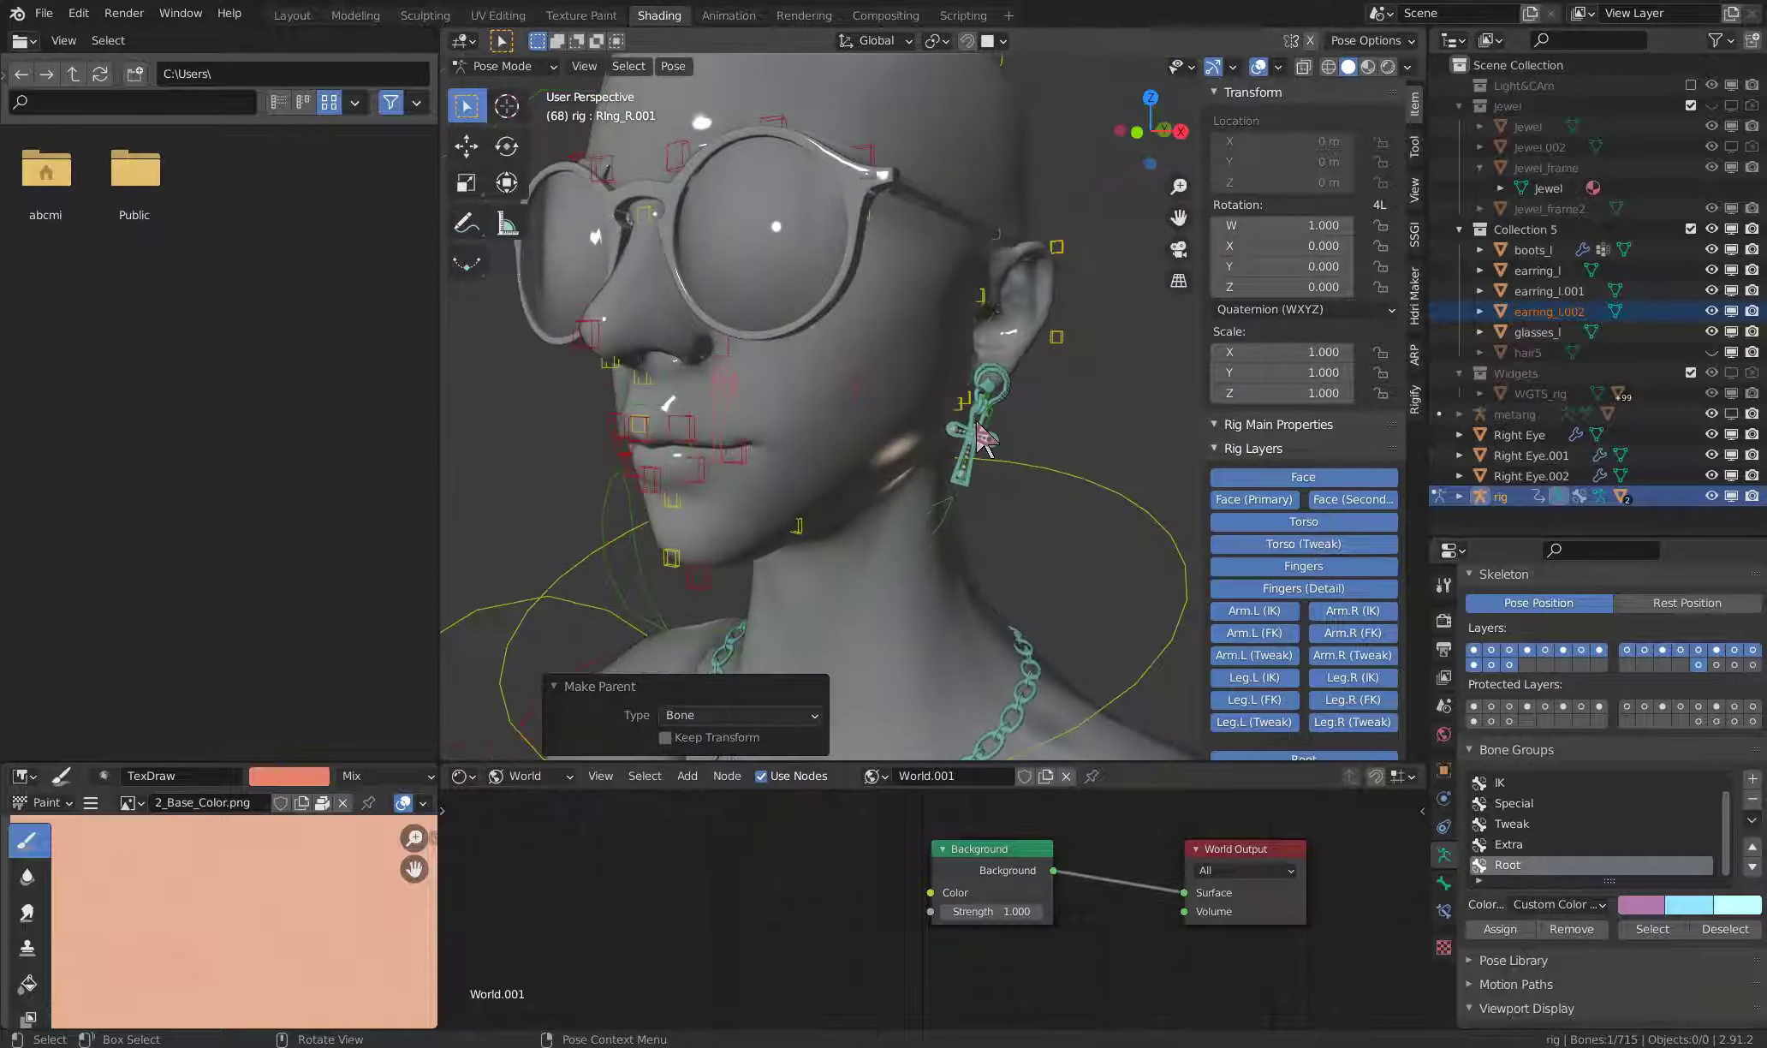
pyautogui.scroll(4, 1010, 431)
pyautogui.scroll(2, 1028, 445)
pyautogui.click(1057, 436)
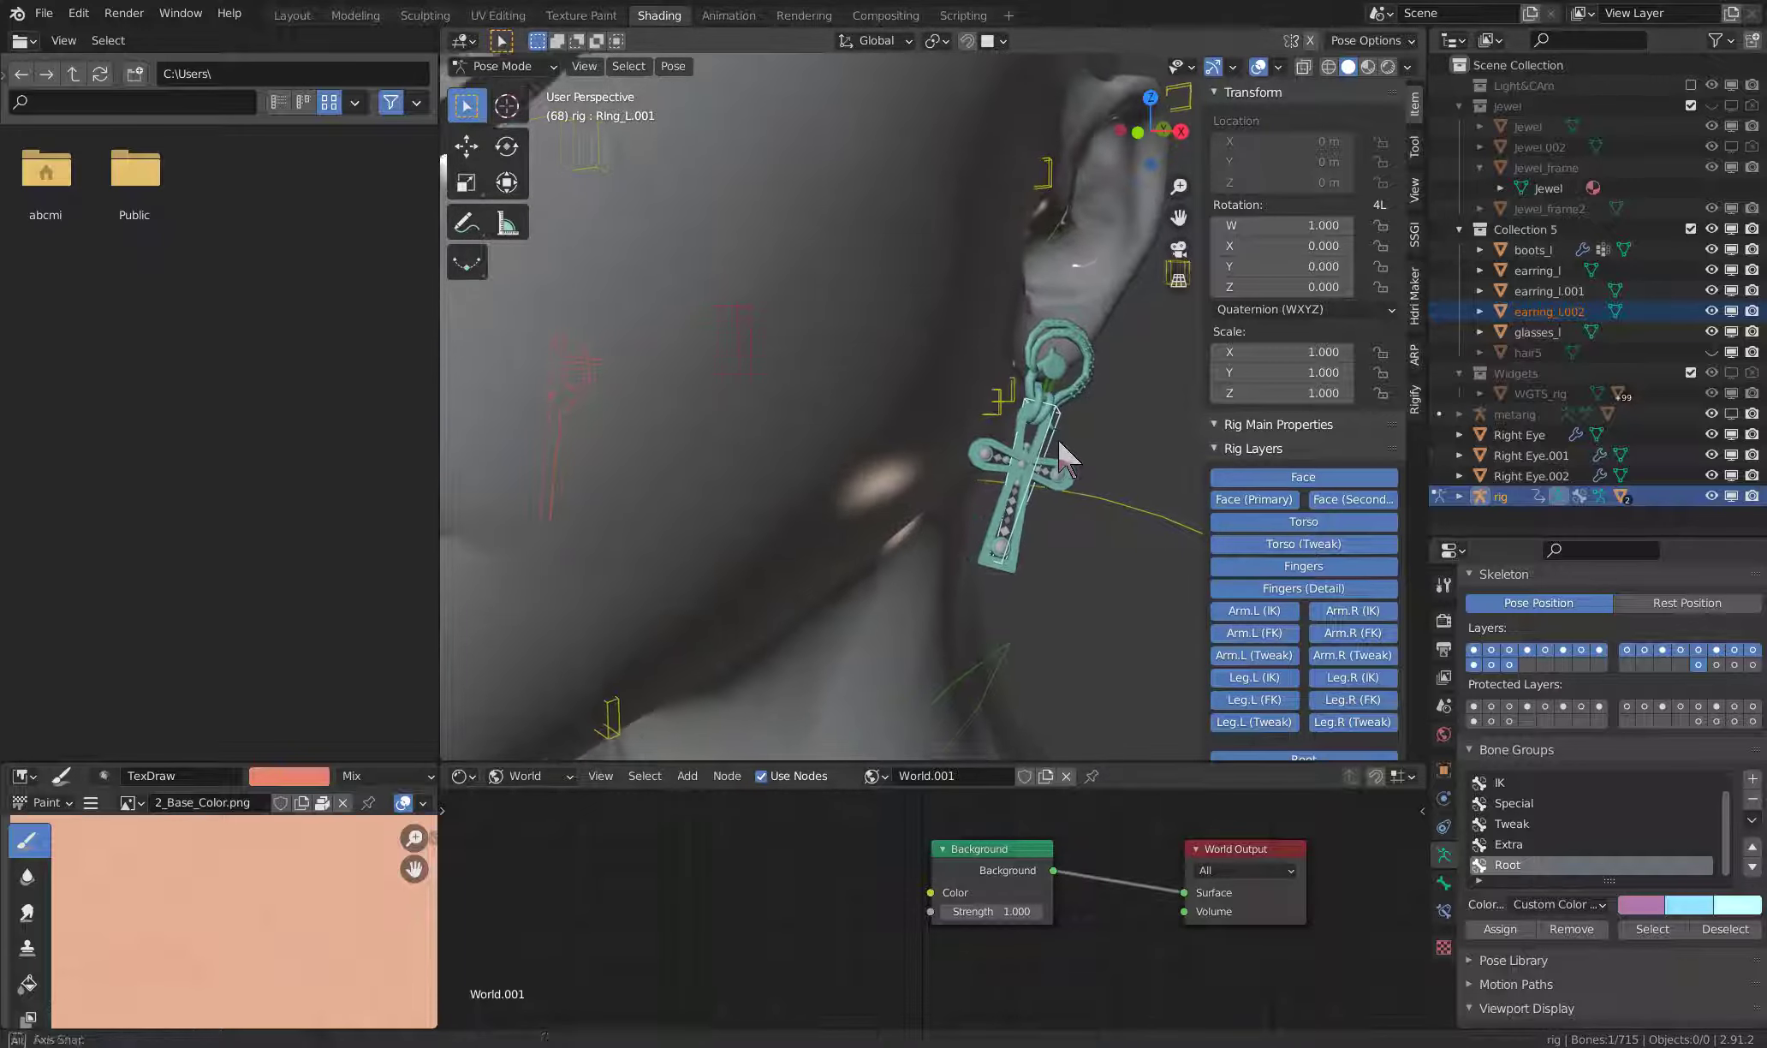
pyautogui.press('r')
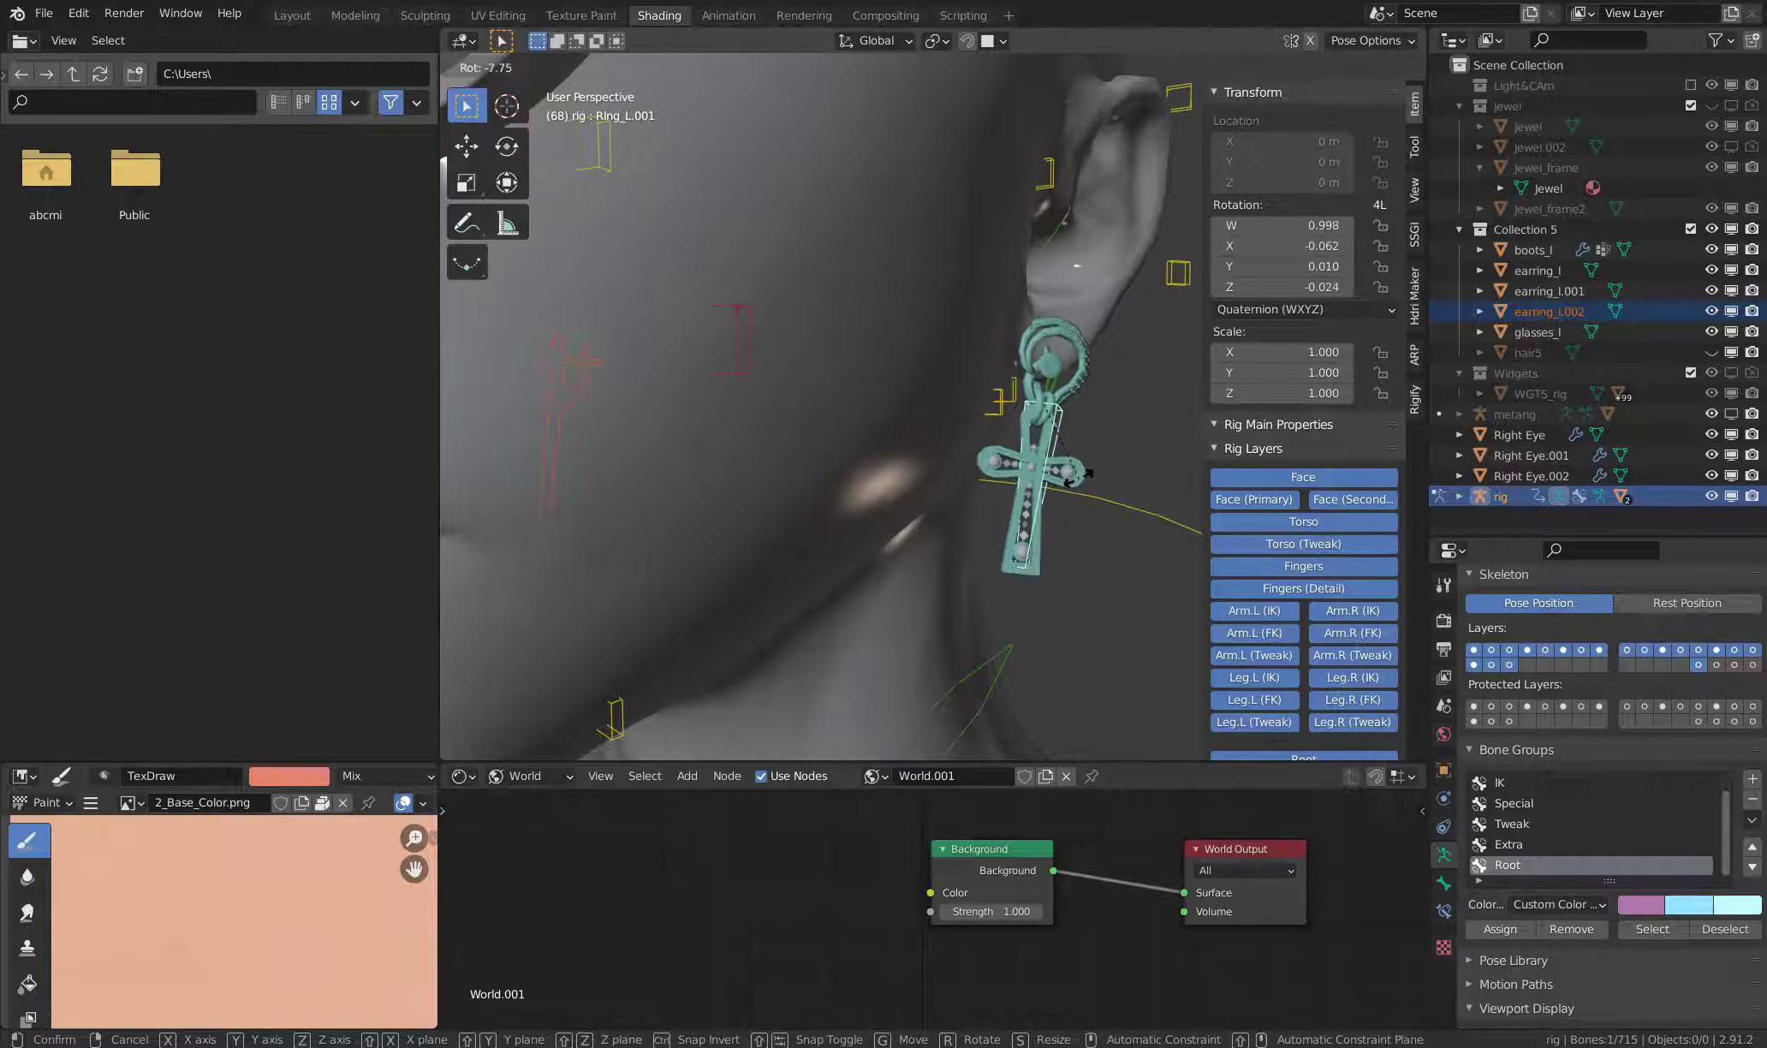
pyautogui.rightClick(1080, 488)
pyautogui.scroll(-5, 997, 454)
pyautogui.scroll(-3, 997, 444)
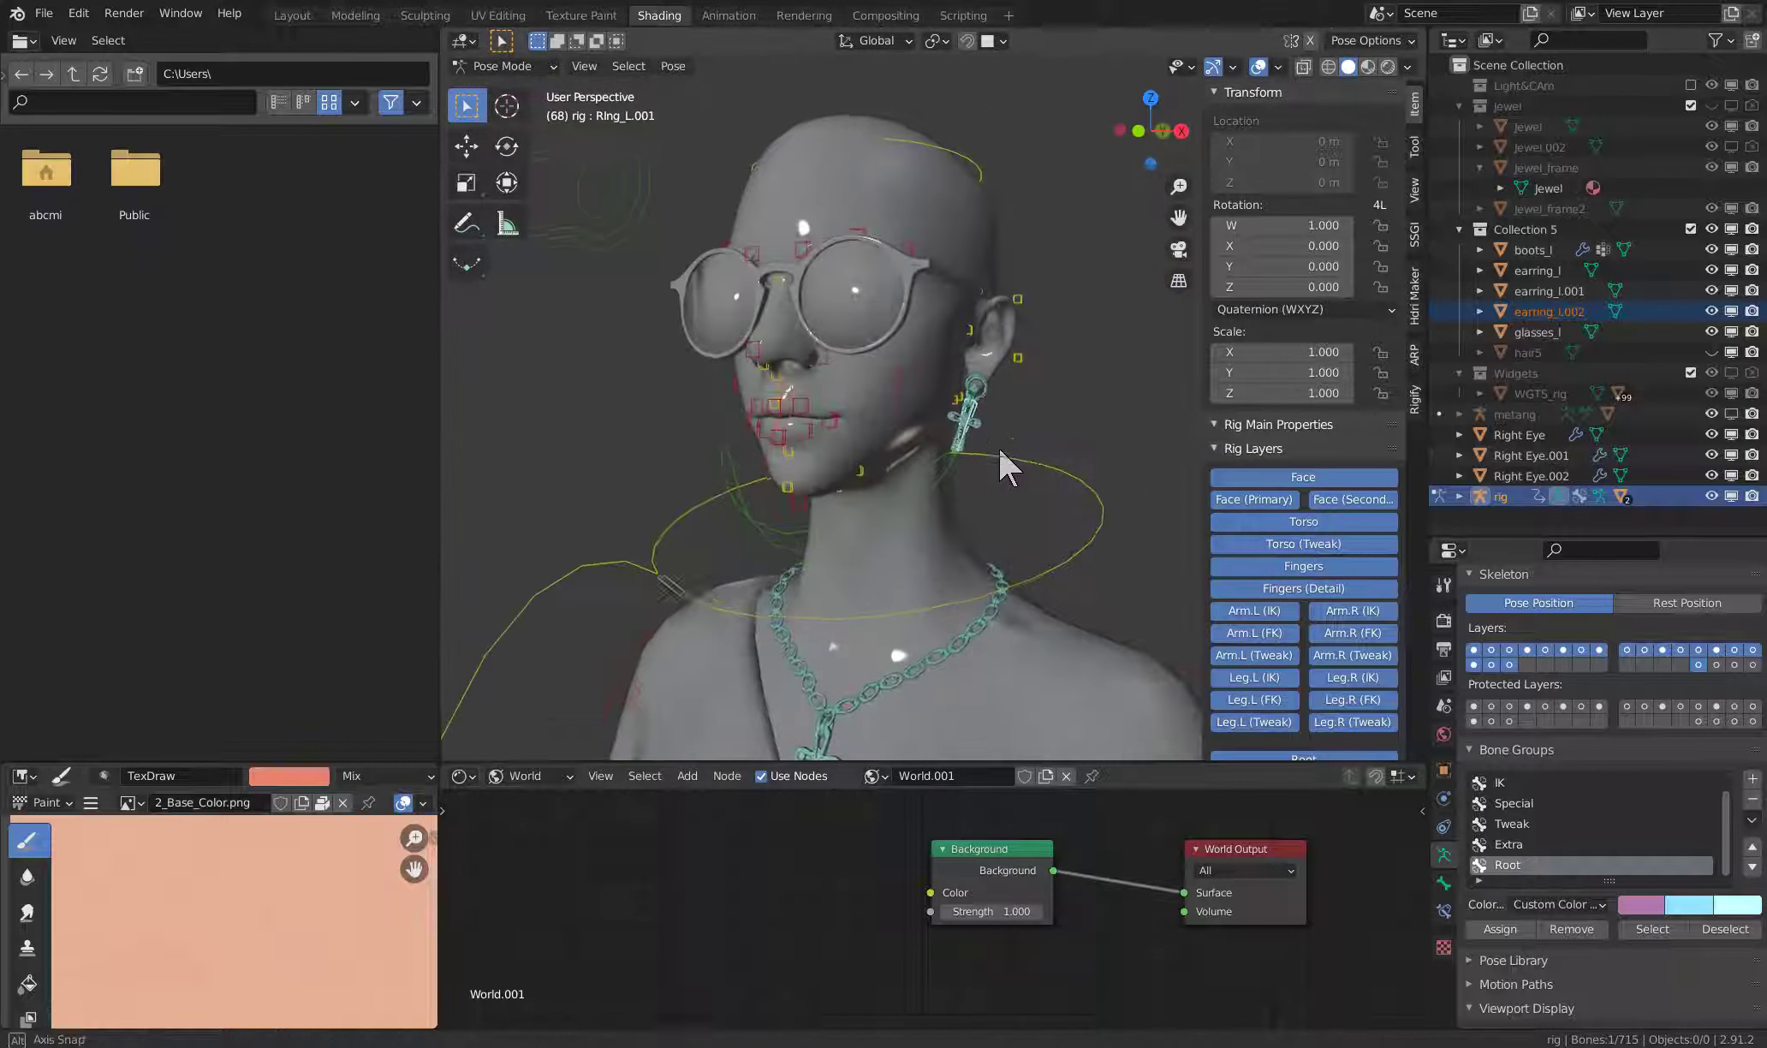
pyautogui.moveTo(987, 446); pyautogui.dragTo(917, 464, button='middle')
pyautogui.press('KP_1')
pyautogui.press('KP_3')
pyautogui.scroll(3, 909, 426)
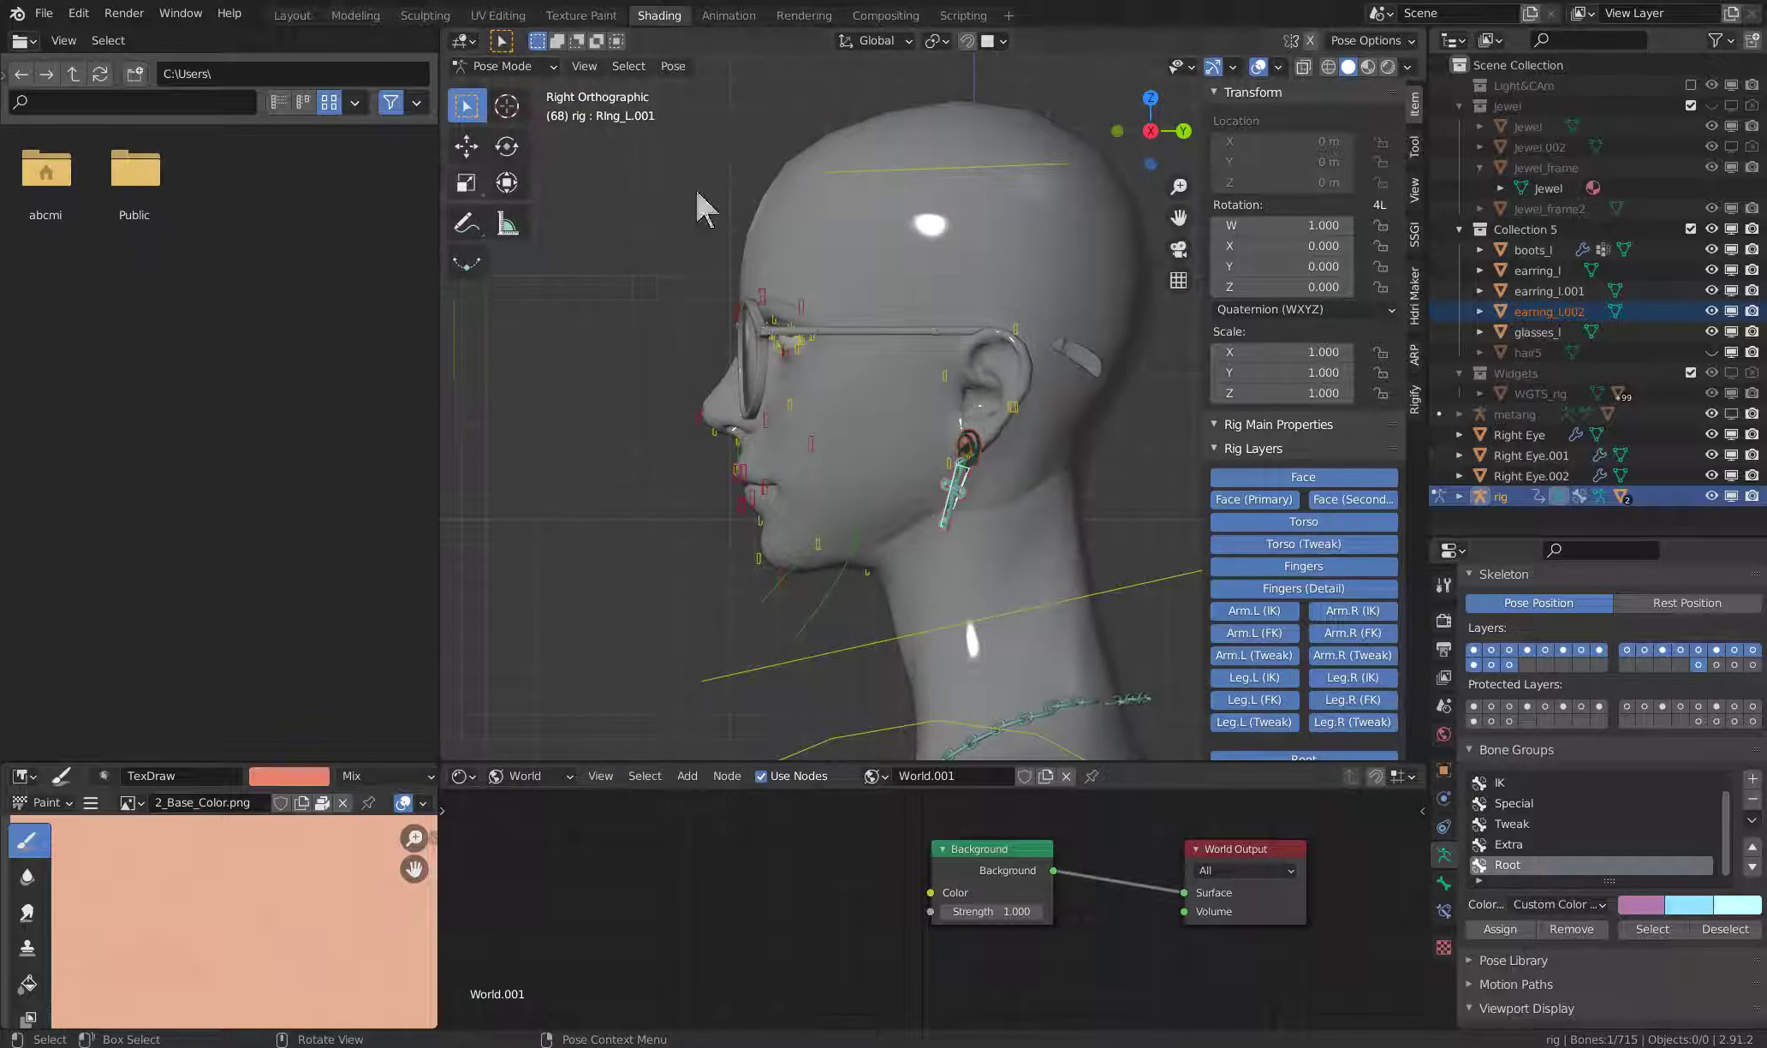